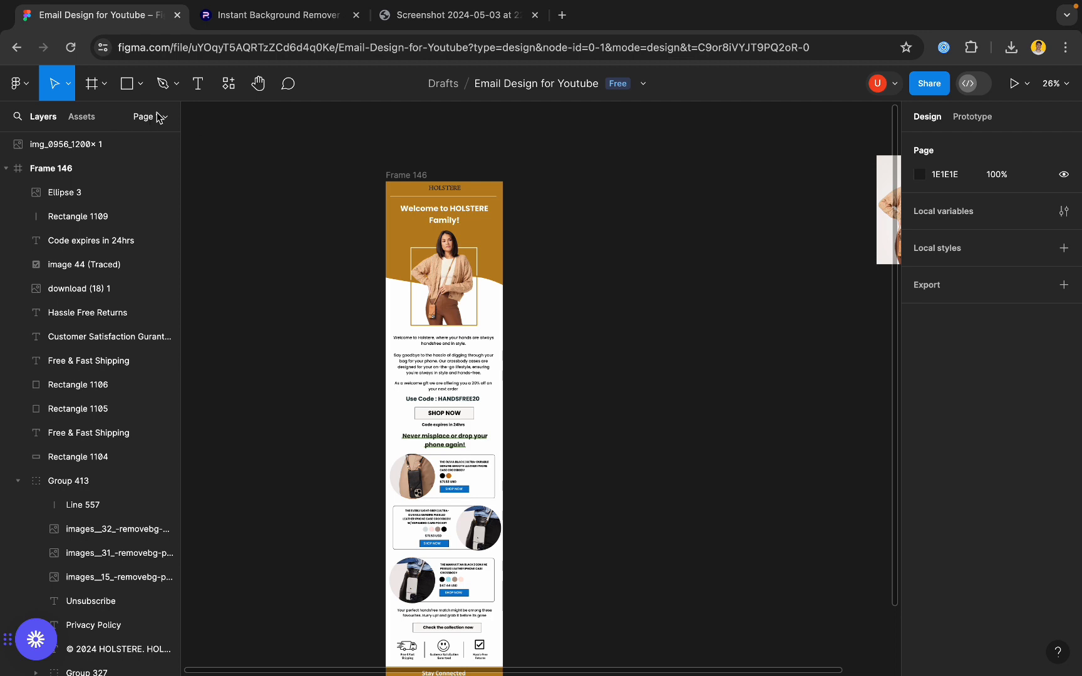
- Draw a new frame about 110 × 364 beside the finished HOLSTERE email design
{"action": "left_click", "coordinate": [105, 85]}
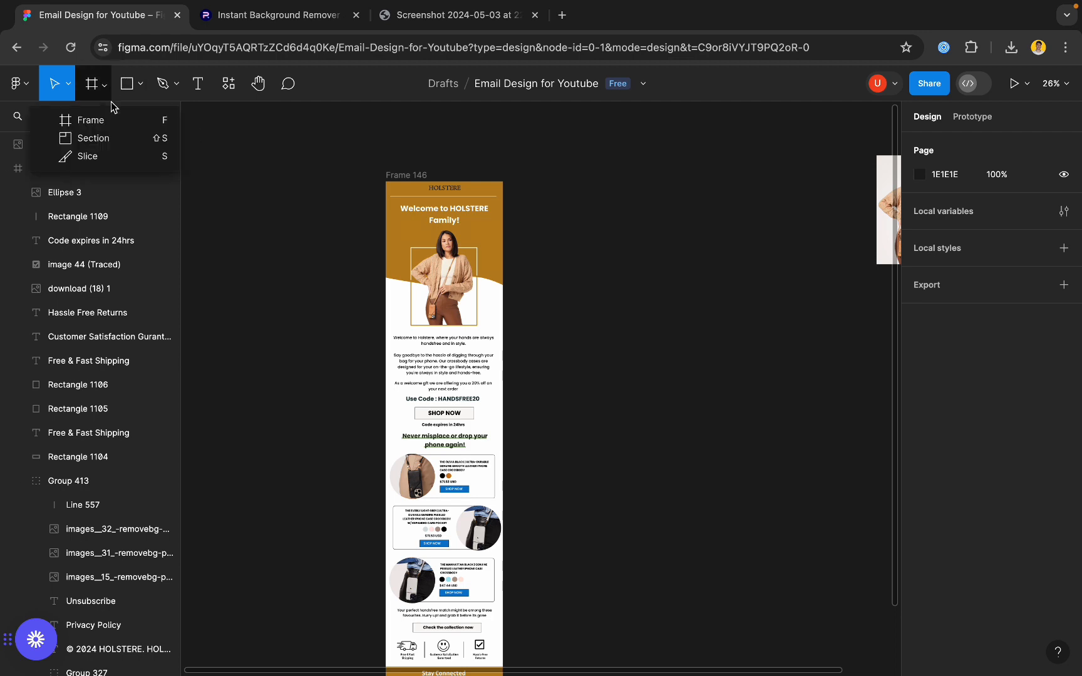
{"action": "left_click", "coordinate": [117, 122]}
{"action": "scroll", "coordinate": [563, 184], "scroll_direction": "up", "scroll_amount": 5}
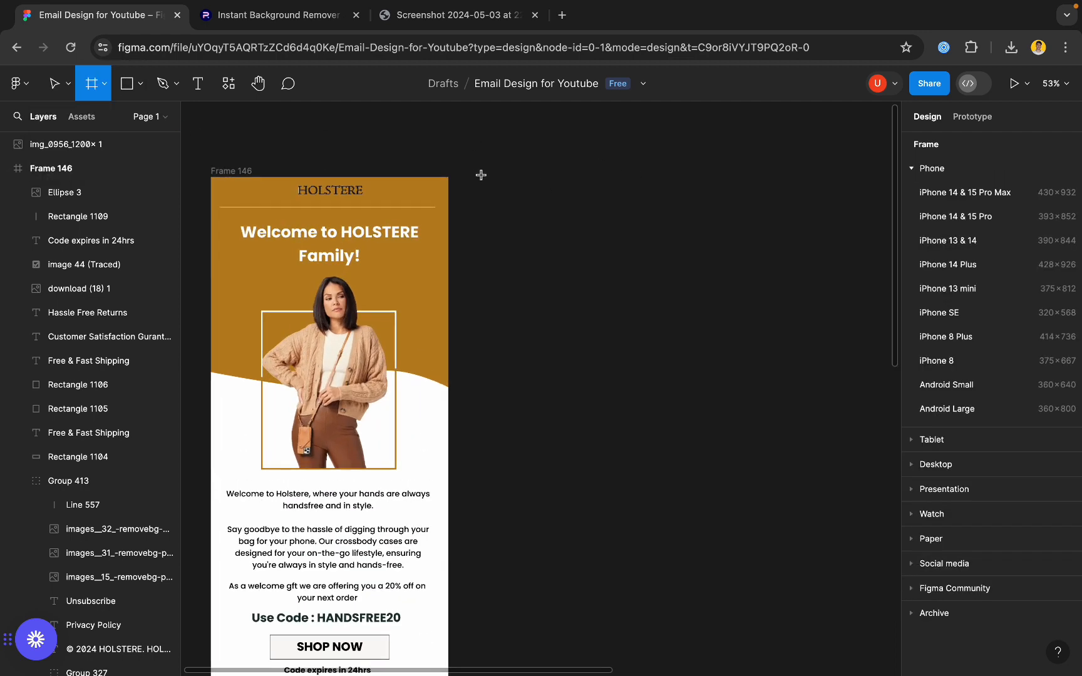
{"action": "left_click_drag", "start_coordinate": [481, 174], "coordinate": [525, 258]}
{"action": "left_click", "coordinate": [104, 85]}
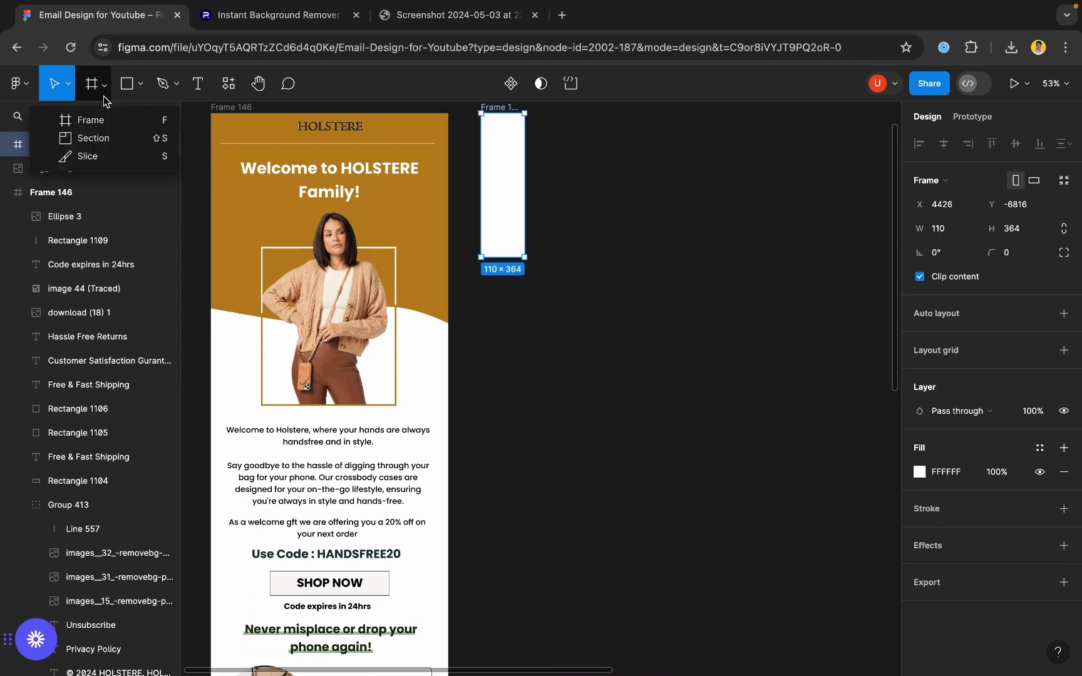
{"action": "left_click", "coordinate": [499, 208]}
{"action": "scroll", "coordinate": [504, 200], "scroll_direction": "up", "scroll_amount": 3}
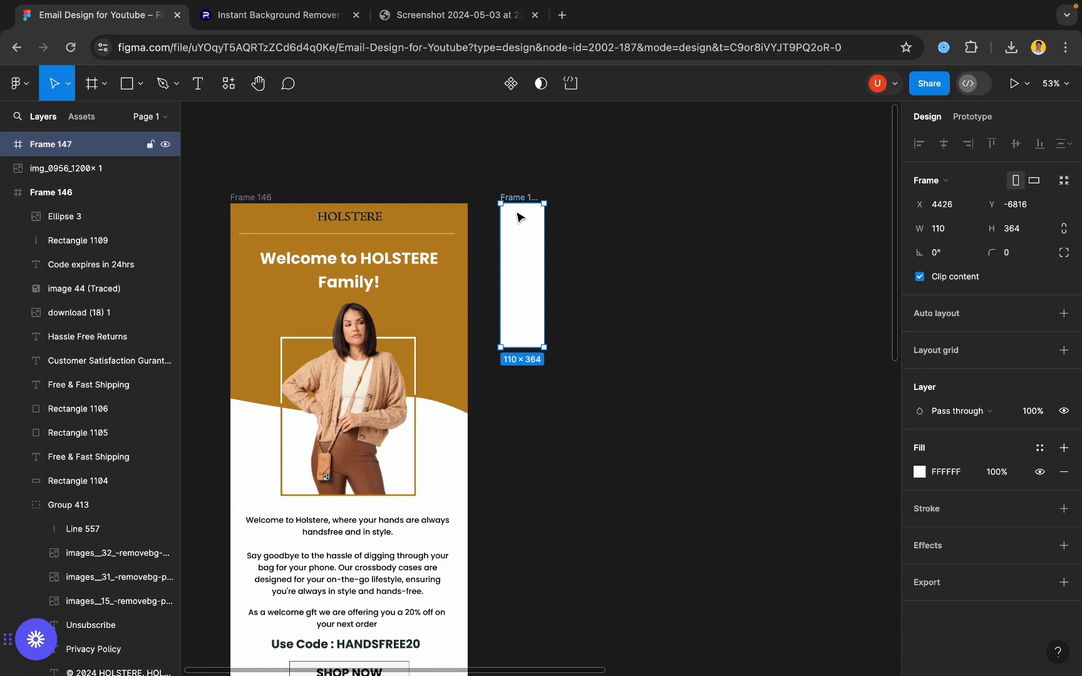
- Set the new frame's width to 600 and stretch its height downward into a long email layout
{"action": "left_click", "coordinate": [956, 230]}
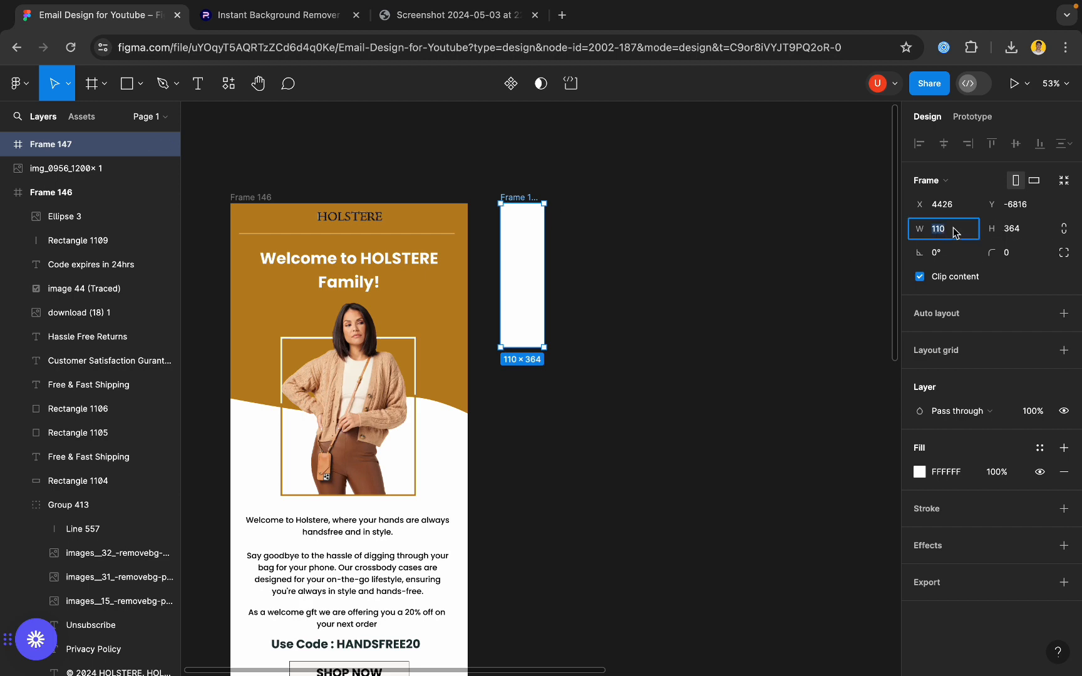
{"action": "type", "text": "600"}
{"action": "key", "text": "Return"}
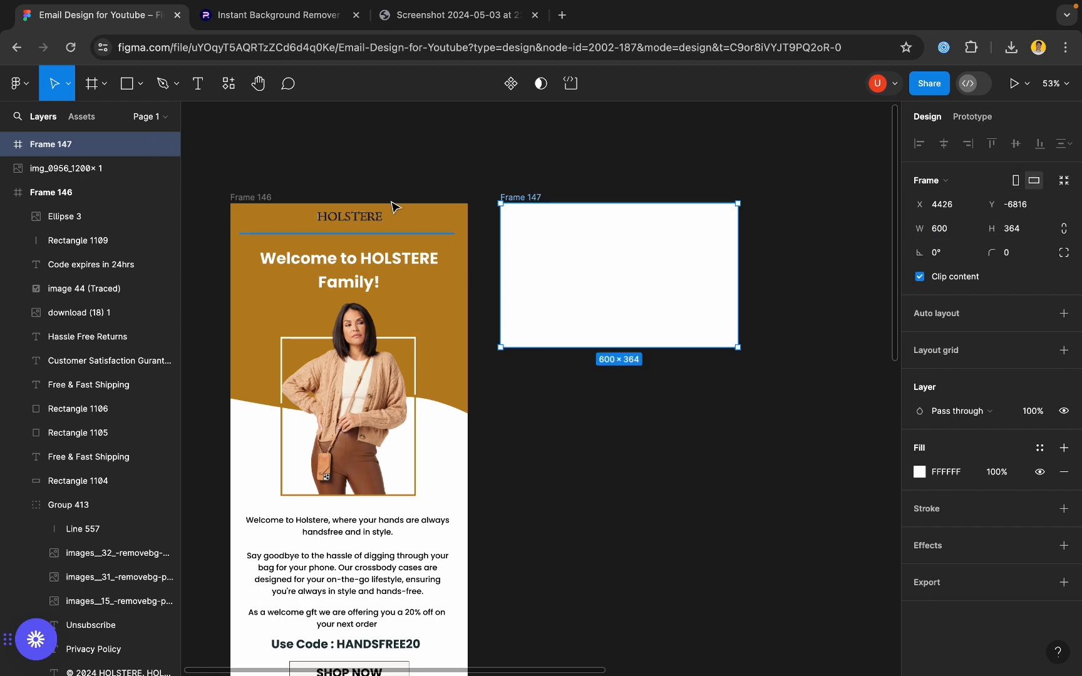
{"action": "scroll", "coordinate": [558, 349], "scroll_direction": "down", "scroll_amount": 5}
{"action": "scroll", "coordinate": [546, 355], "scroll_direction": "down", "scroll_amount": 3}
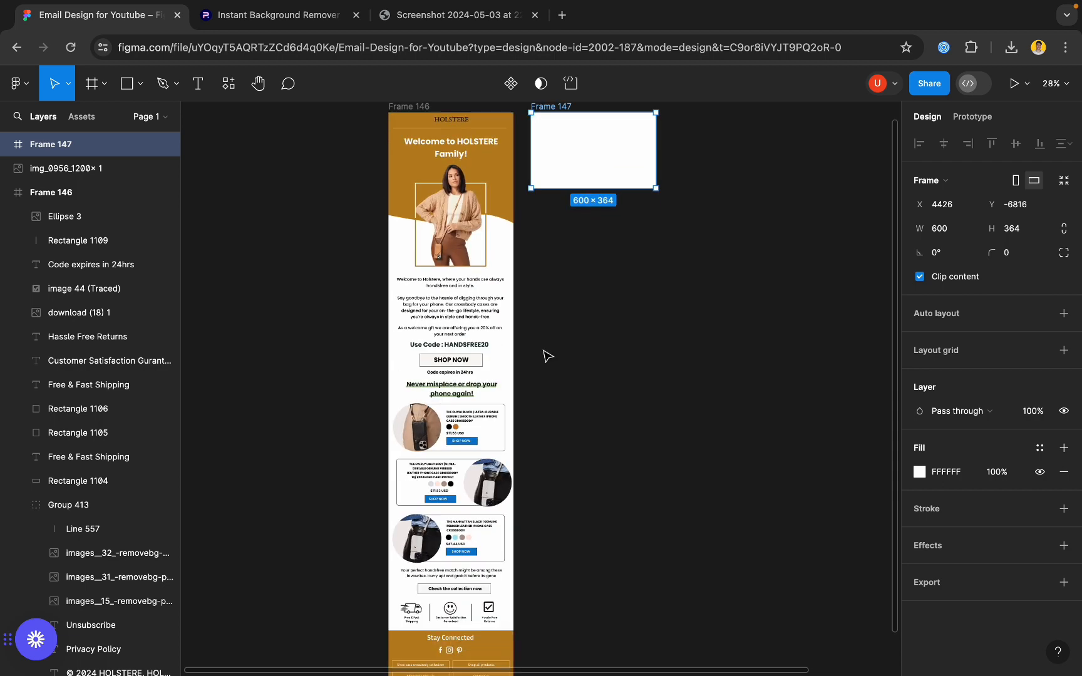
{"action": "left_click_drag", "start_coordinate": [561, 198], "coordinate": [581, 513]}
{"action": "left_click", "coordinate": [739, 391]}
- Examine the header of the finished HOLSTERE email, including its logo, headline and wavy brown background shape
{"action": "scroll", "coordinate": [741, 386], "scroll_direction": "up", "scroll_amount": 5}
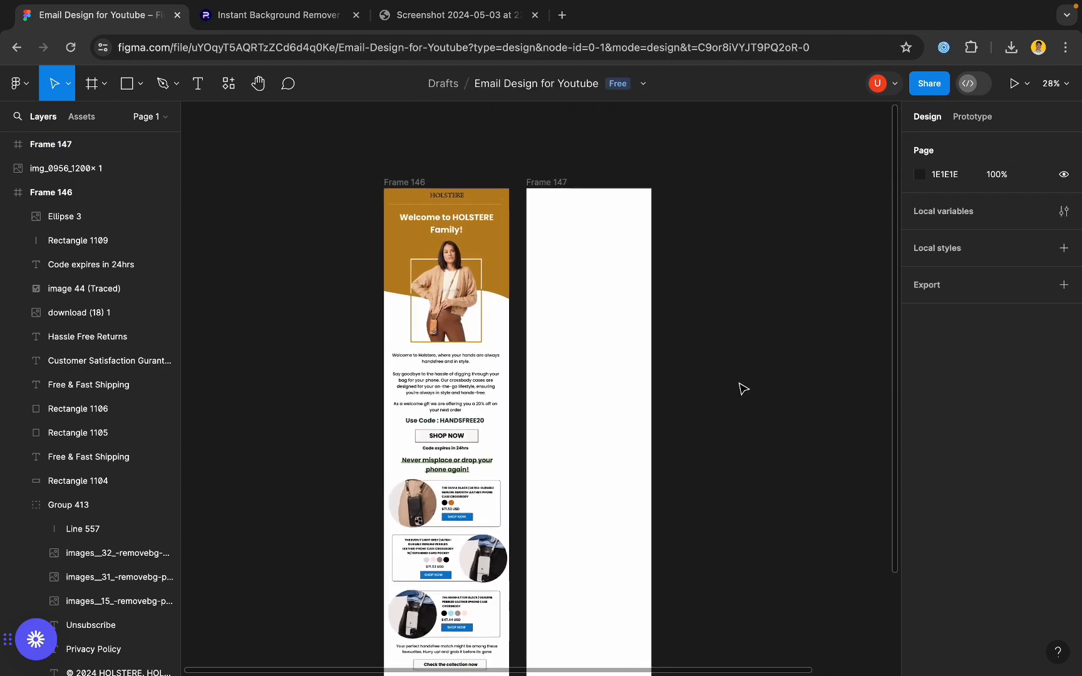
{"action": "scroll", "coordinate": [508, 207], "scroll_direction": "left", "scroll_amount": 1}
{"action": "left_click", "coordinate": [508, 207]}
{"action": "scroll", "coordinate": [508, 207], "scroll_direction": "up", "scroll_amount": 5}
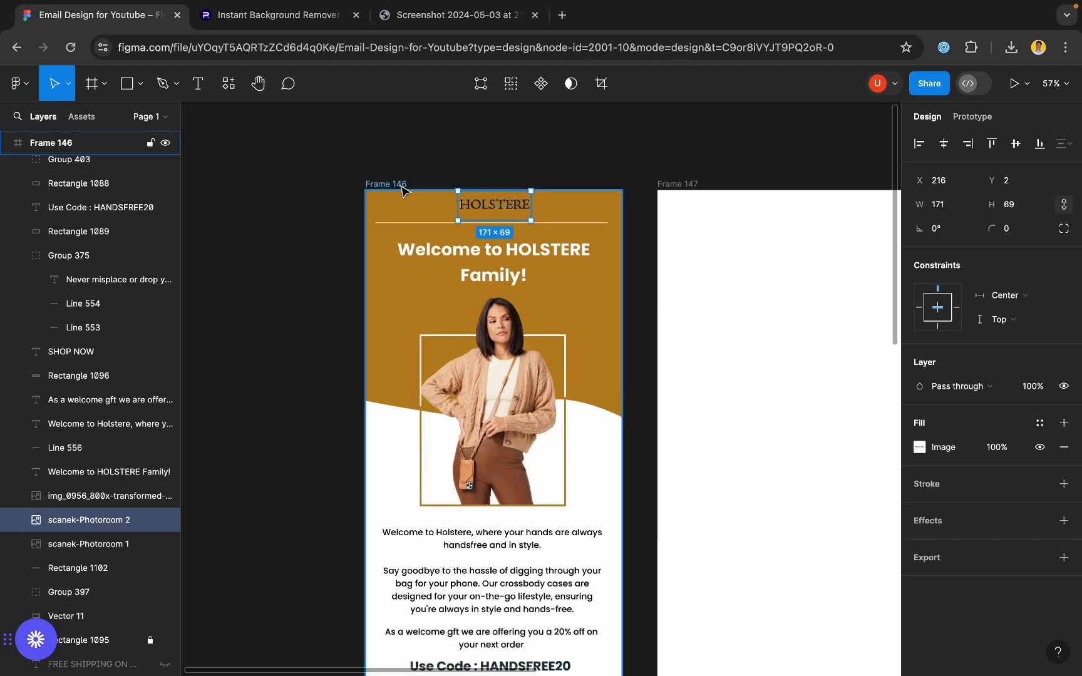
{"action": "left_click", "coordinate": [411, 178]}
{"action": "scroll", "coordinate": [416, 169], "scroll_direction": "down", "scroll_amount": 4}
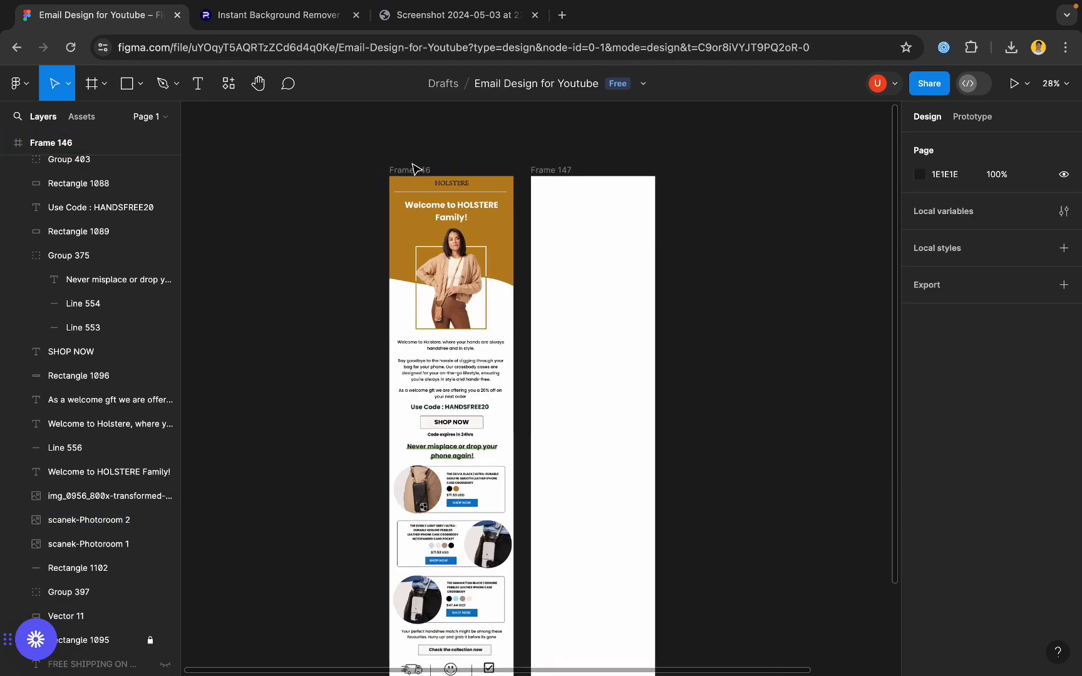
{"action": "scroll", "coordinate": [551, 203], "scroll_direction": "up", "scroll_amount": 2}
{"action": "scroll", "coordinate": [568, 237], "scroll_direction": "up", "scroll_amount": 2}
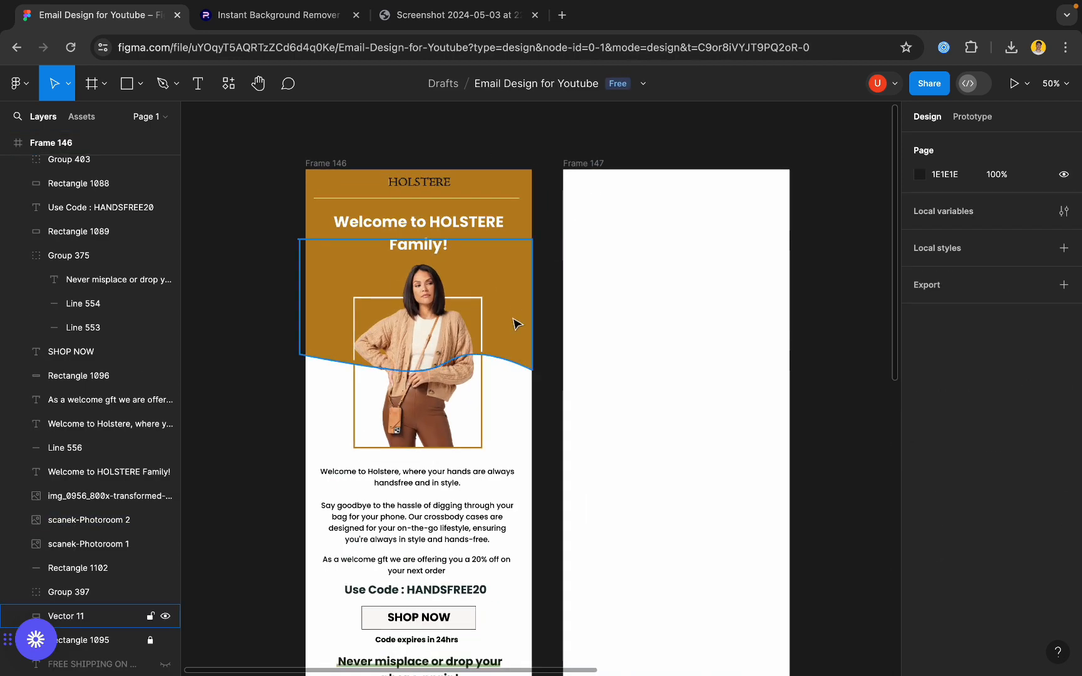
{"action": "scroll", "coordinate": [508, 357], "scroll_direction": "up", "scroll_amount": 3}
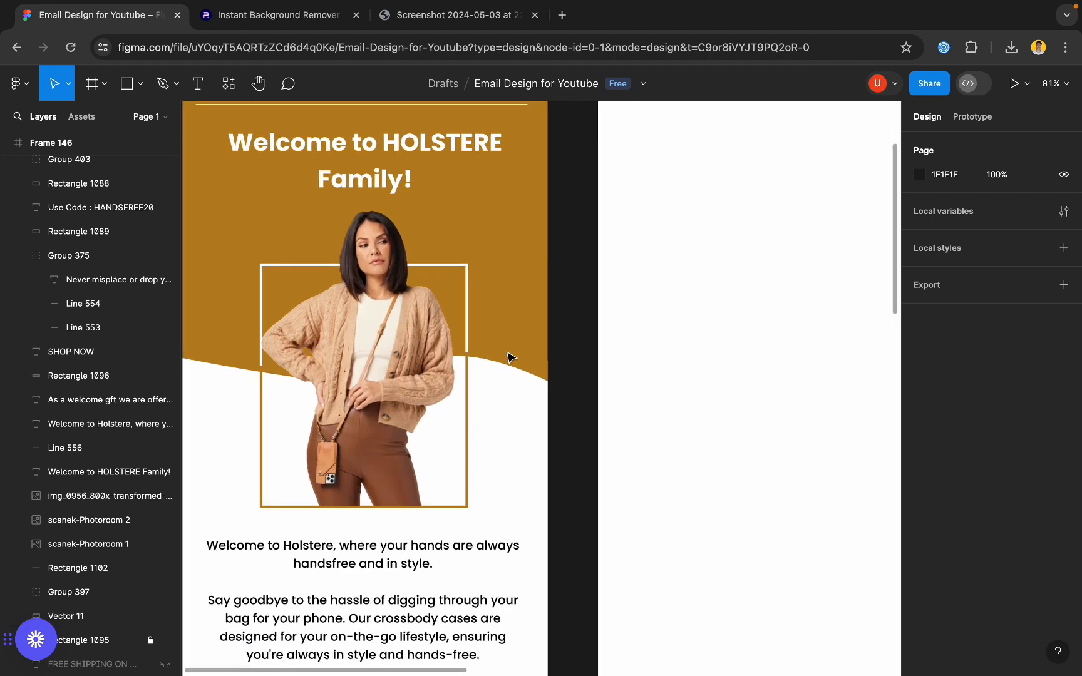
{"action": "left_click", "coordinate": [510, 357]}
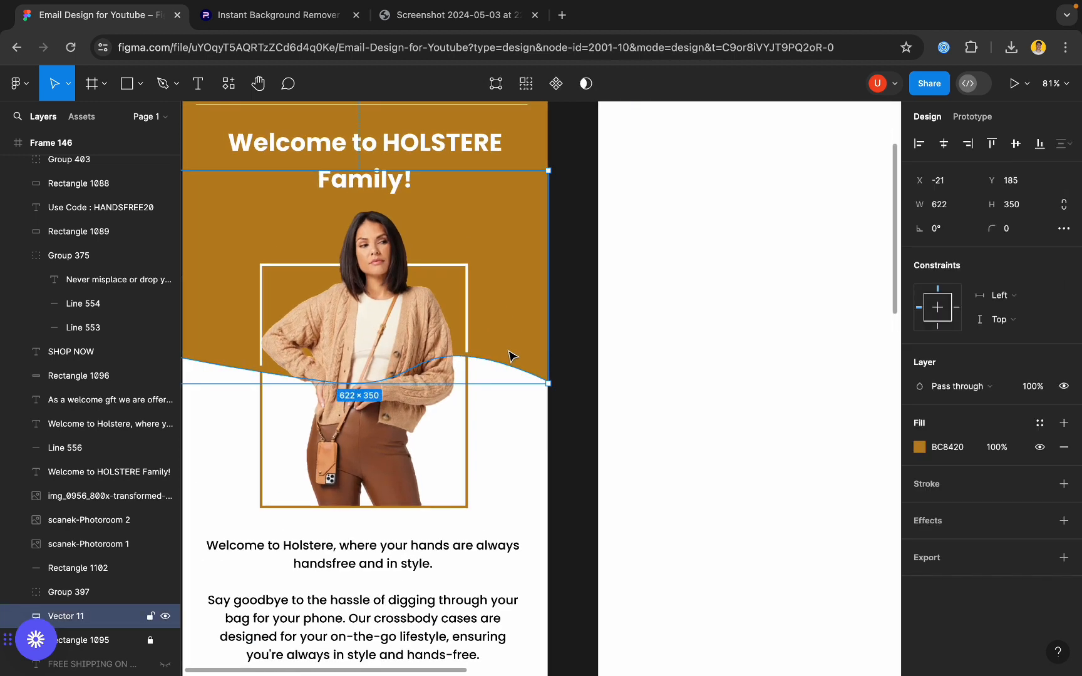
{"action": "scroll", "coordinate": [509, 357], "scroll_direction": "down", "scroll_amount": 2}
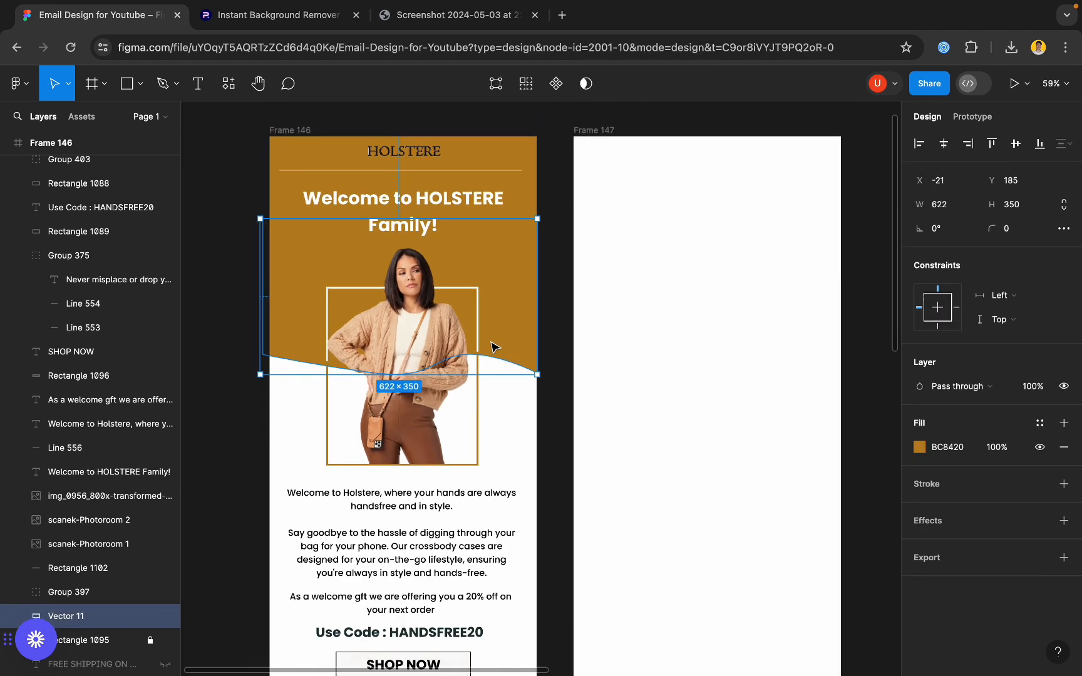
{"action": "left_click", "coordinate": [276, 181]}
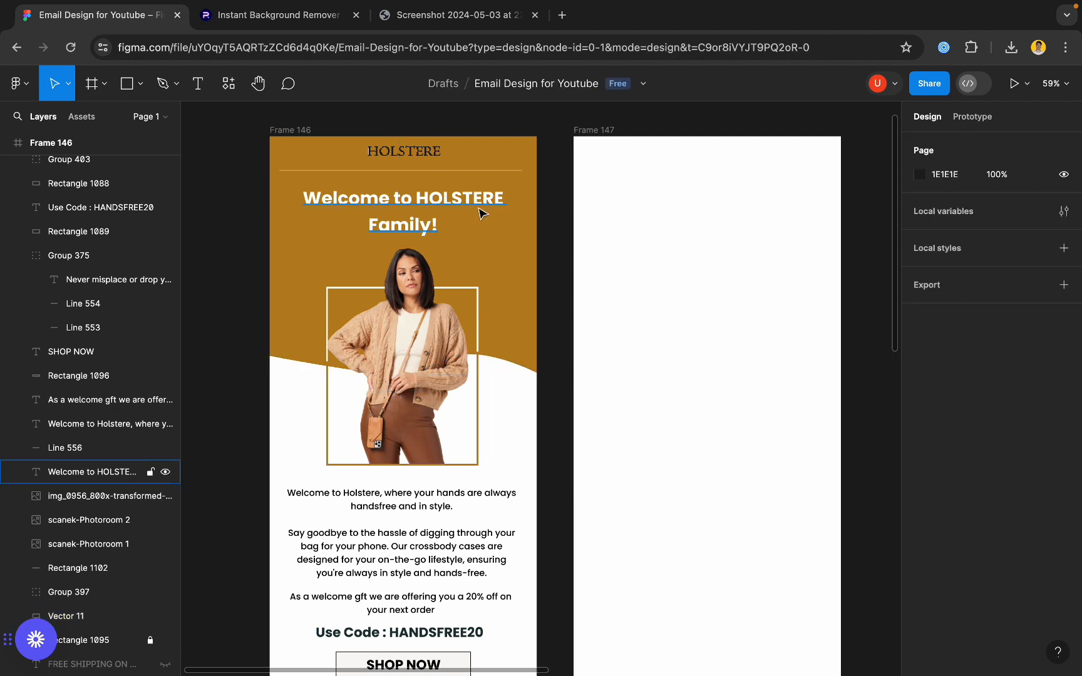
- Duplicate the wavy brown background shape and place the copy in the blank frame at about X -11, Y 183
{"action": "left_click", "coordinate": [303, 282]}
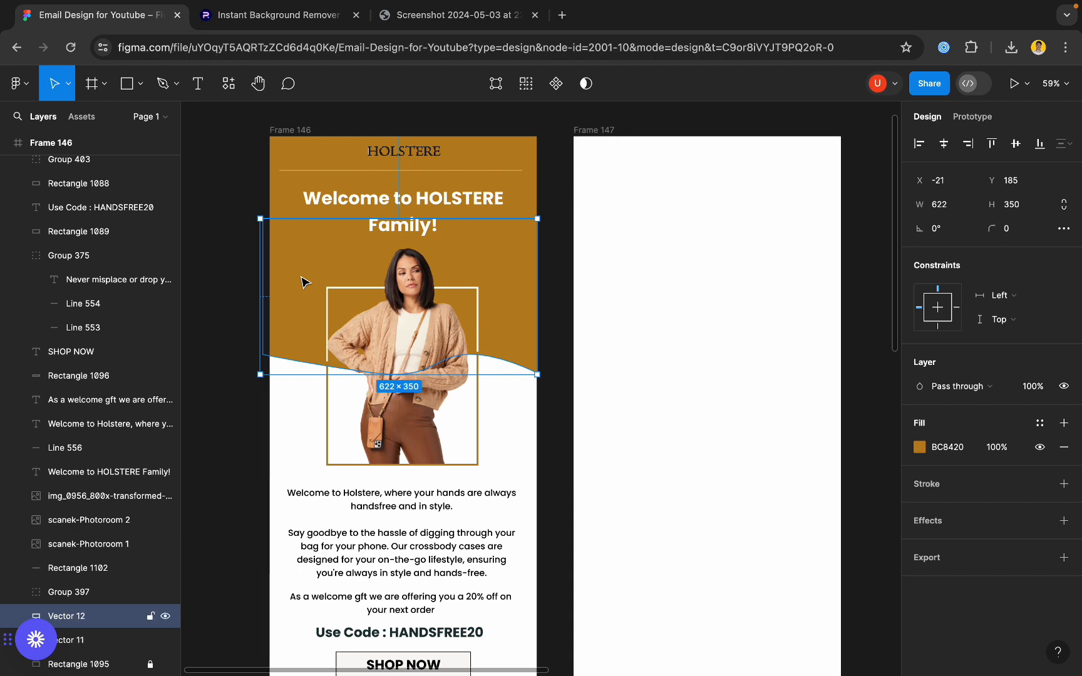
{"action": "left_click_drag", "start_coordinate": [302, 278], "coordinate": [611, 277]}
{"action": "scroll", "coordinate": [611, 277], "scroll_direction": "right", "scroll_amount": 5}
{"action": "scroll", "coordinate": [611, 277], "scroll_direction": "down", "scroll_amount": 1}
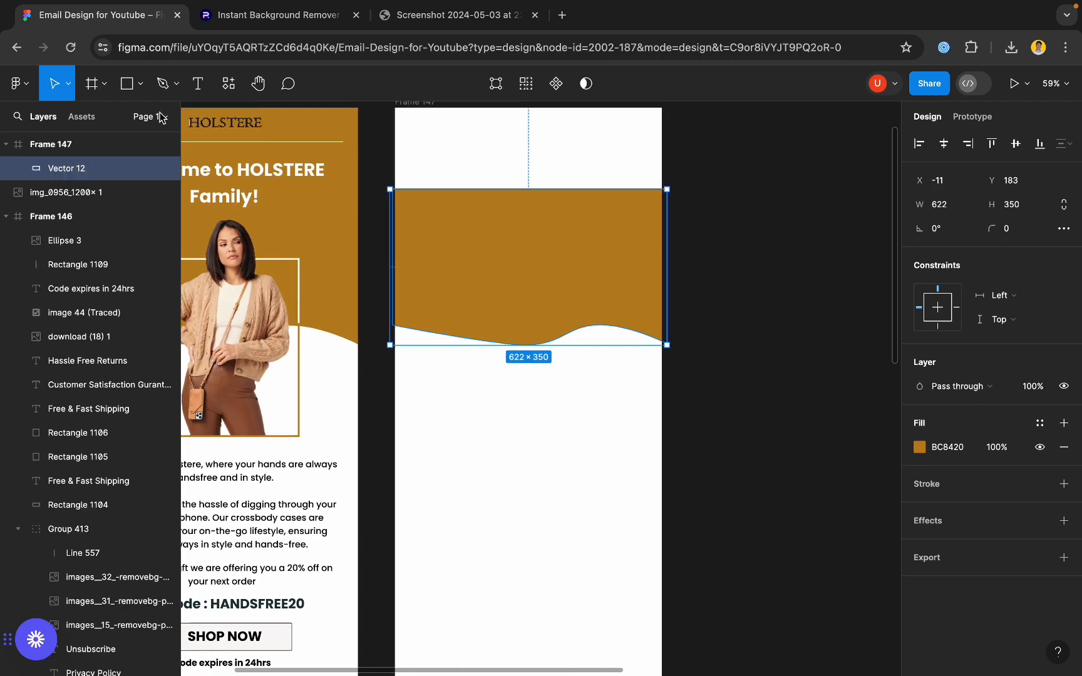
- Trace the copied wave shape with the Pen tool, placing points at its corners and at the wave's low and high points
{"action": "left_click", "coordinate": [163, 85]}
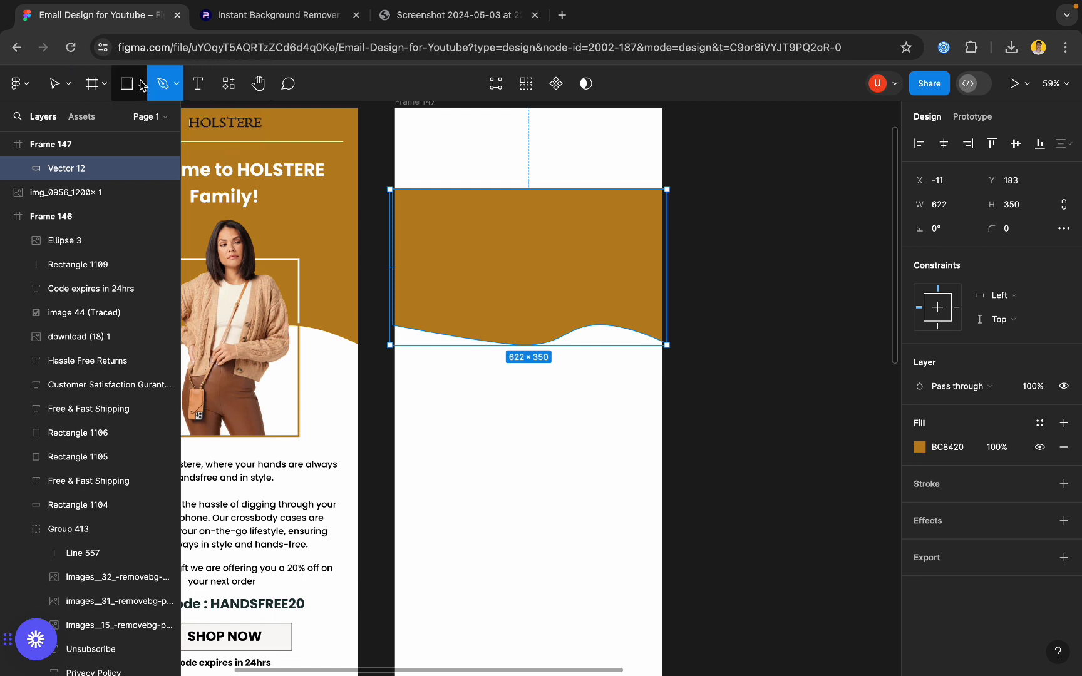
{"action": "scroll", "coordinate": [428, 196], "scroll_direction": "up", "scroll_amount": 5}
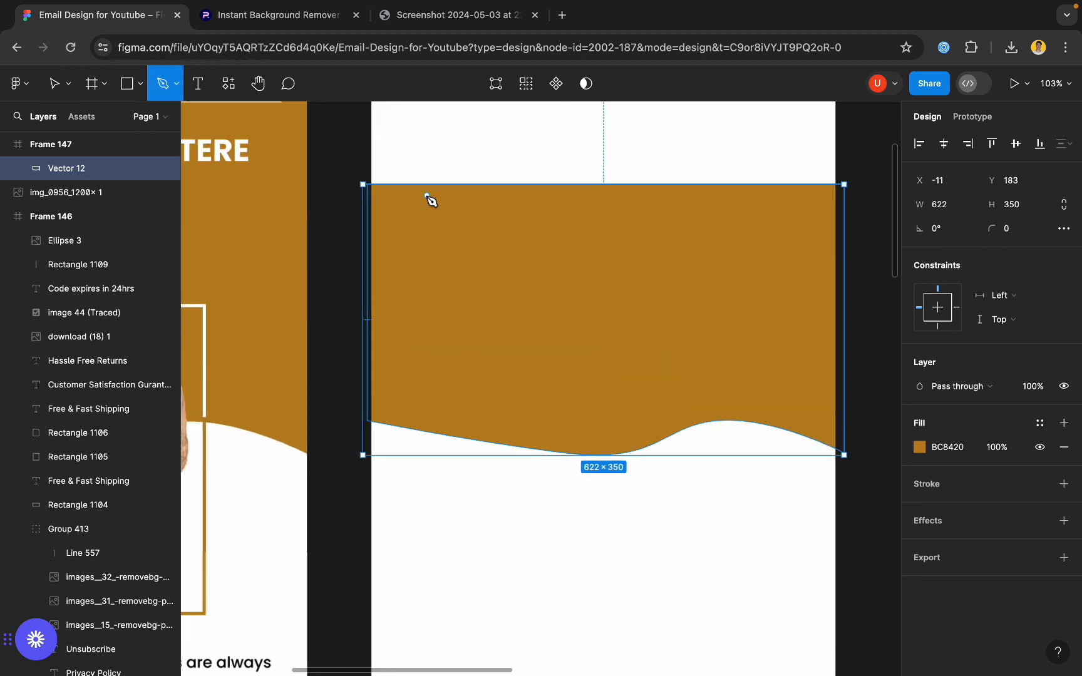
{"action": "left_click", "coordinate": [371, 185]}
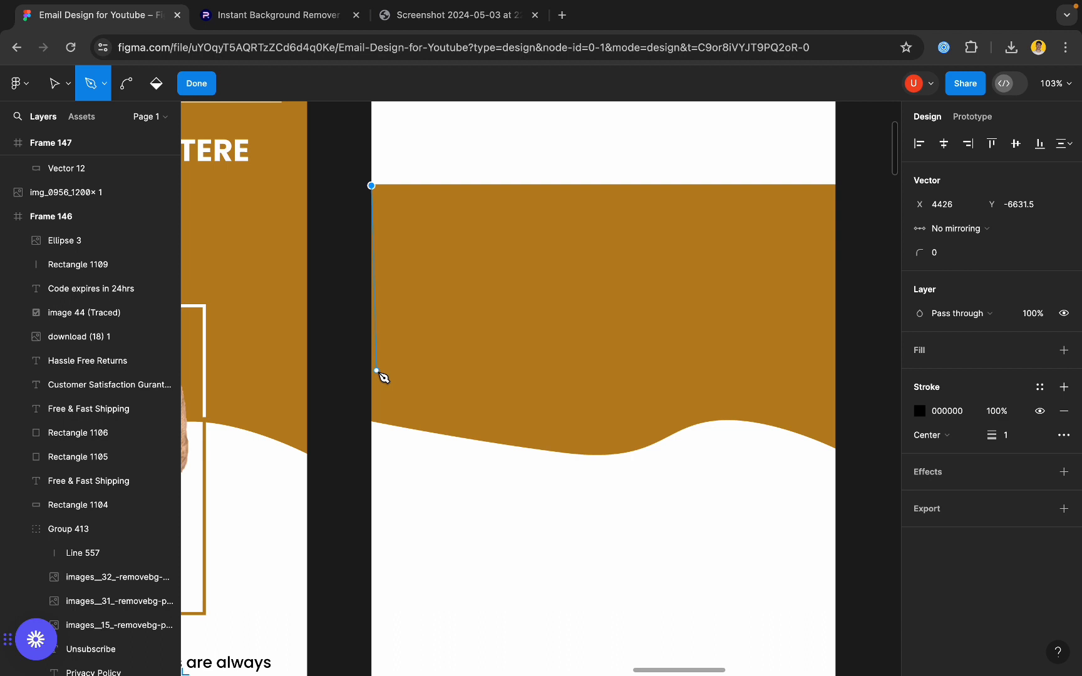
{"action": "left_click", "coordinate": [371, 423]}
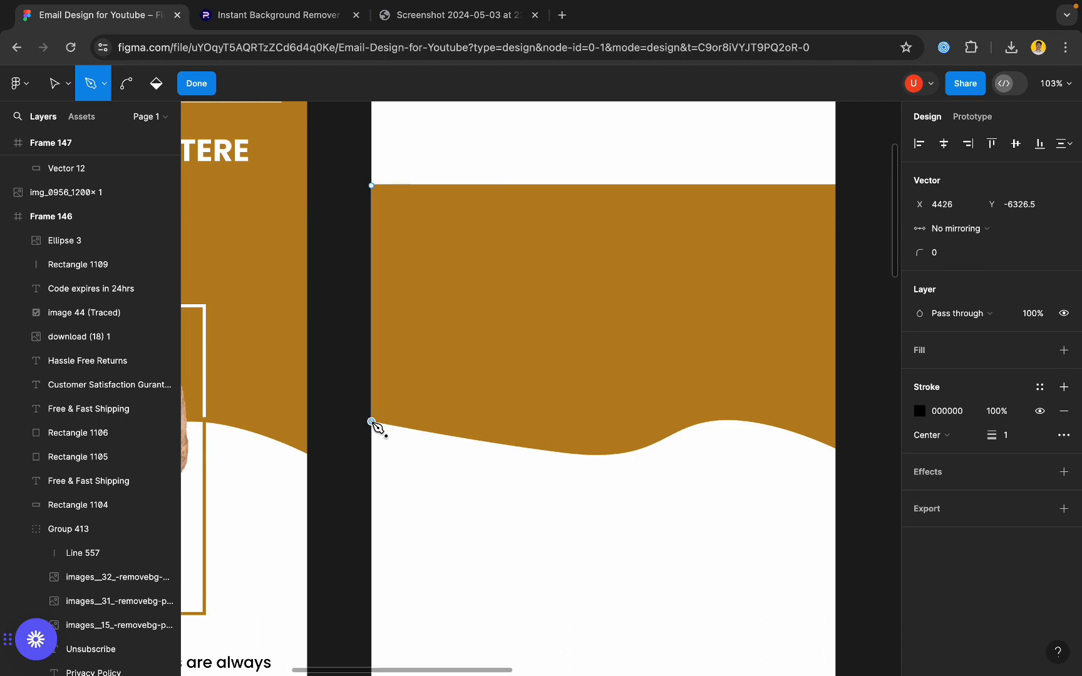
{"action": "left_click", "coordinate": [597, 456]}
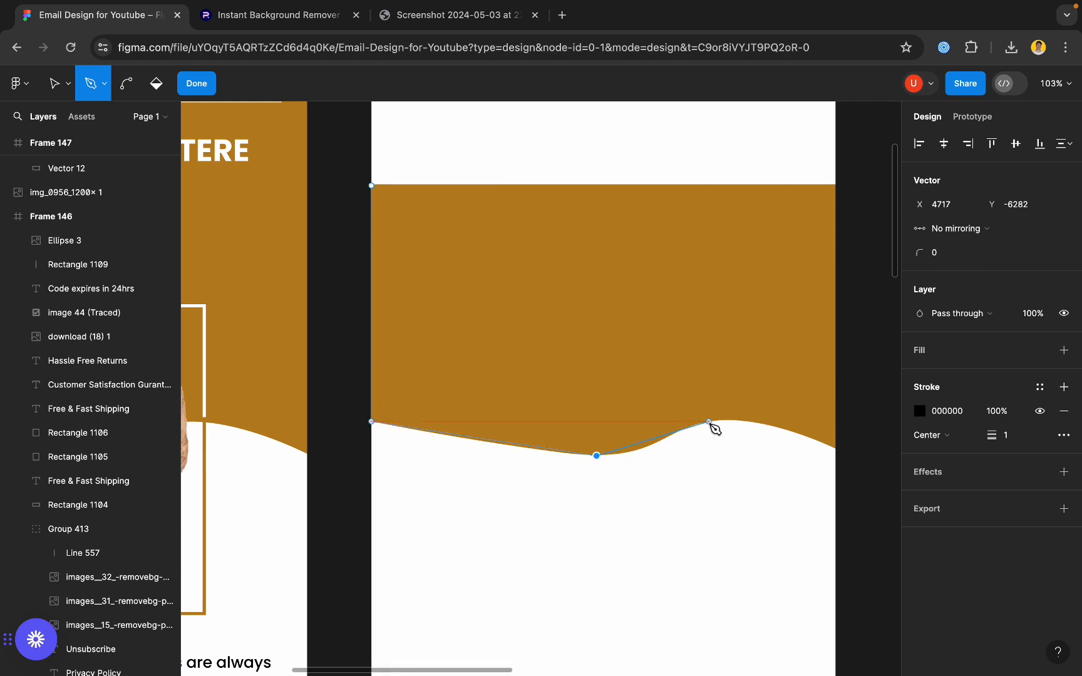
{"action": "left_click", "coordinate": [709, 423]}
{"action": "left_click", "coordinate": [835, 448]}
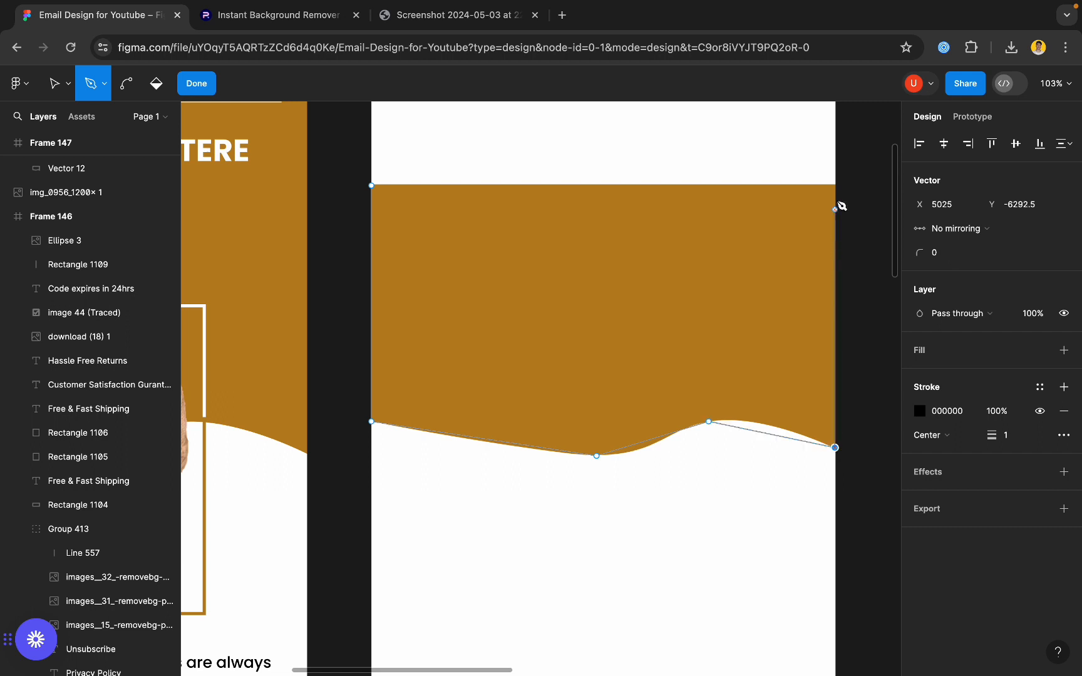
{"action": "left_click", "coordinate": [836, 186]}
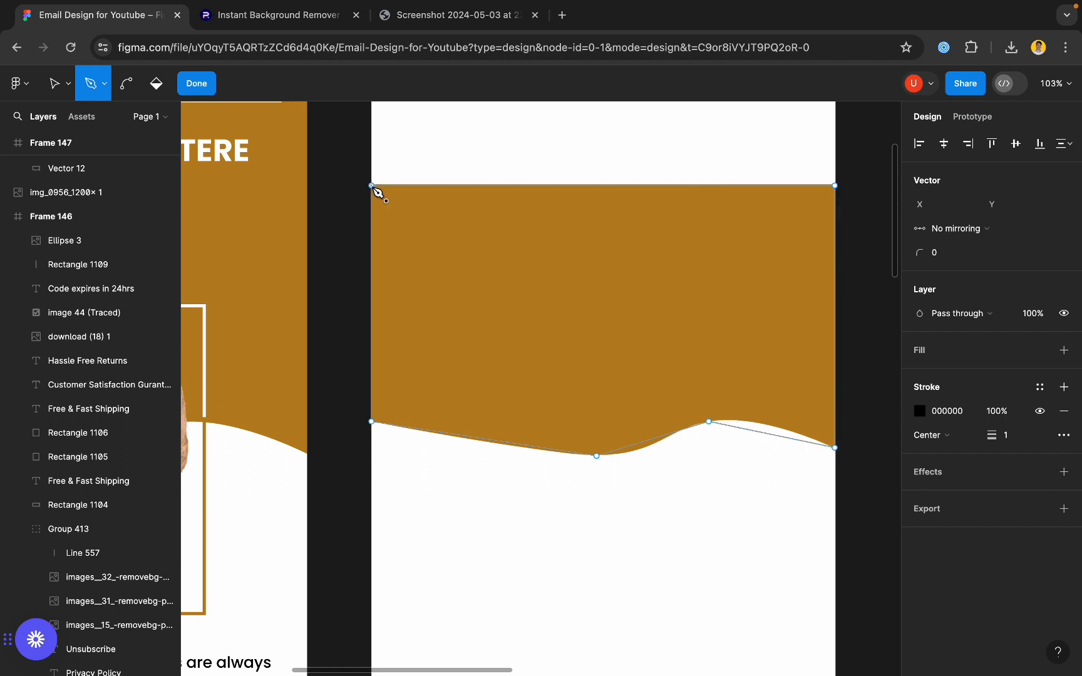
- Bend the traced path's low and high points on the lower edge into smooth curves and finish editing the vector
{"action": "left_click", "coordinate": [128, 85]}
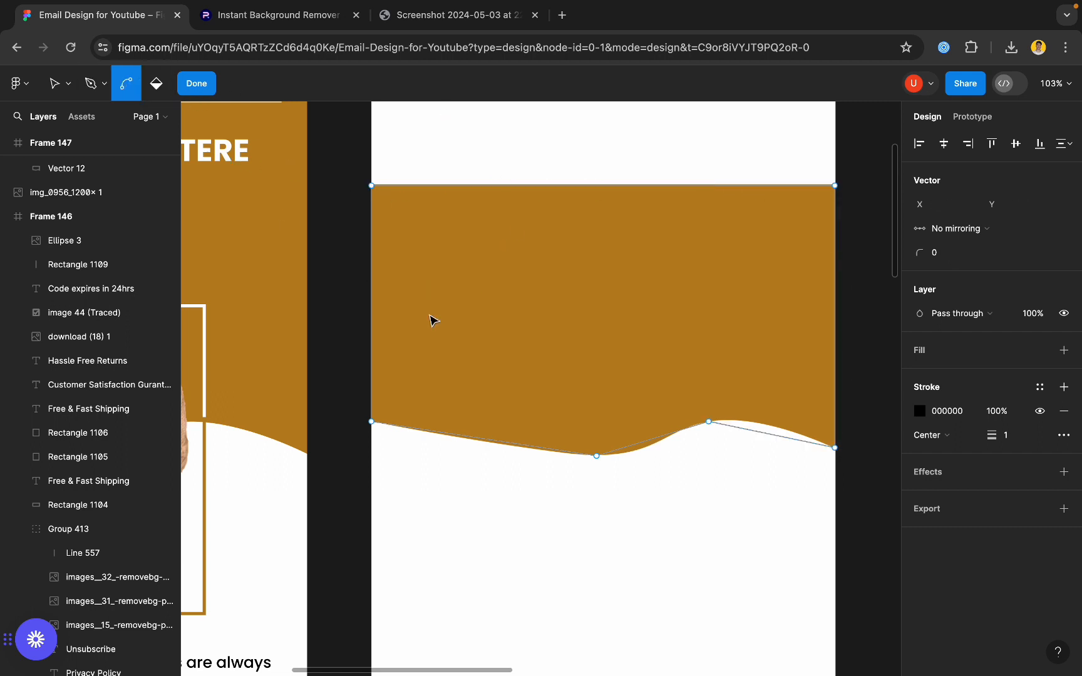
{"action": "left_click_drag", "start_coordinate": [596, 456], "coordinate": [658, 471]}
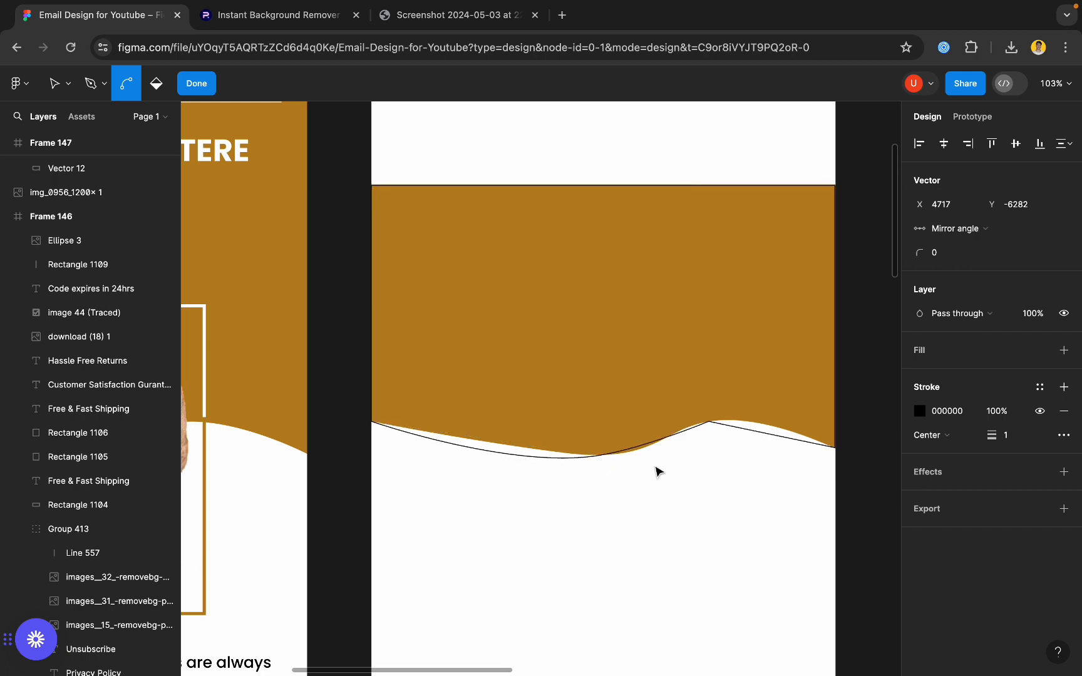
{"action": "left_click", "coordinate": [710, 430]}
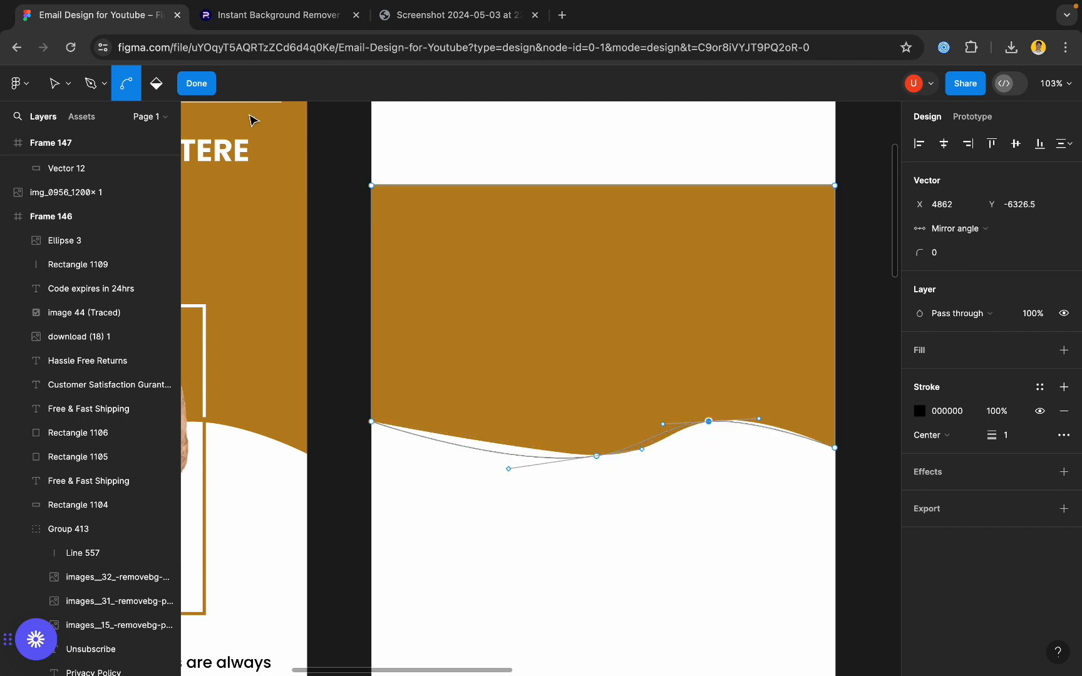
{"action": "left_click", "coordinate": [195, 84]}
{"action": "scroll", "coordinate": [367, 203], "scroll_direction": "down", "scroll_amount": 5}
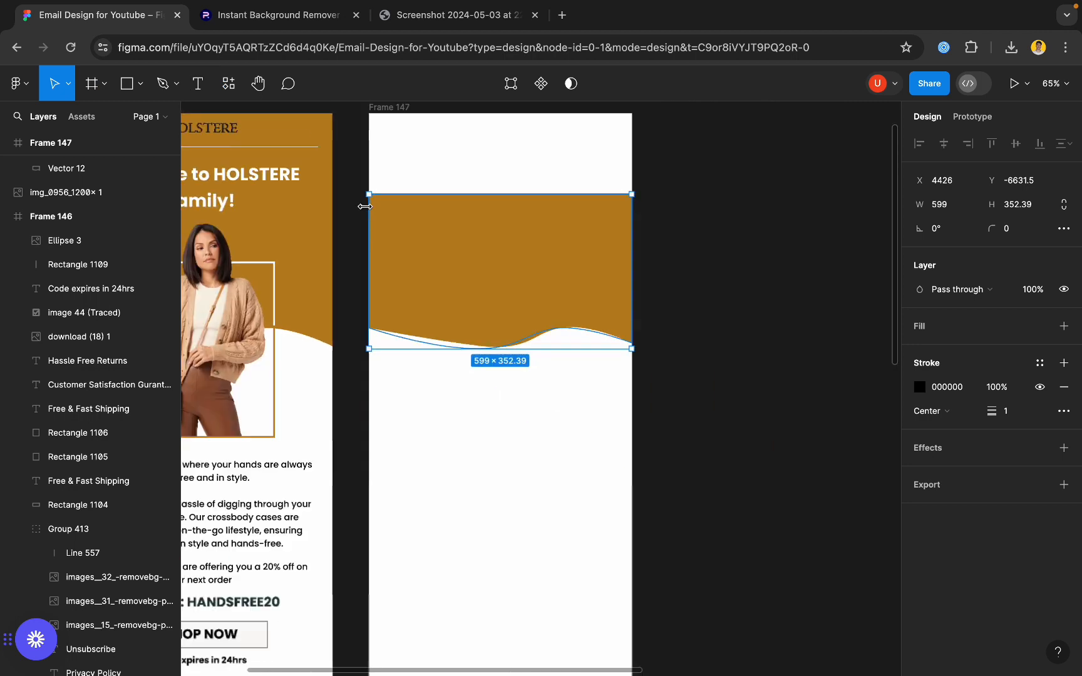
- Move the traced shape below the copied one and fill it with the brown BC8420 sampled from the copy
{"action": "left_click_drag", "start_coordinate": [490, 460], "coordinate": [474, 425]}
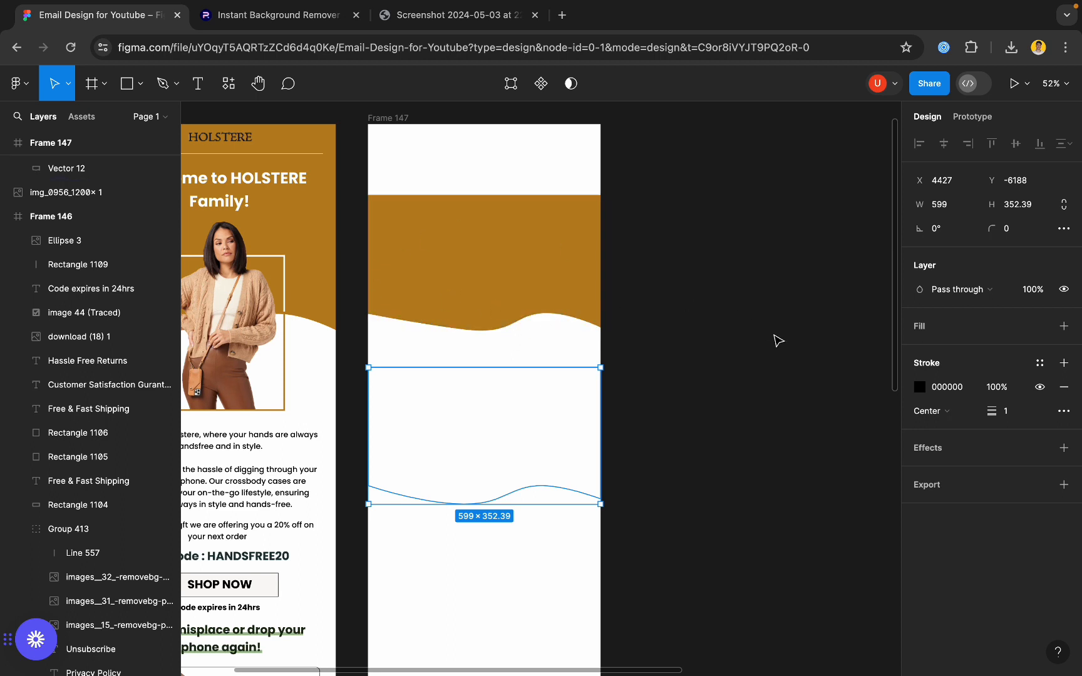
{"action": "left_click", "coordinate": [1064, 326]}
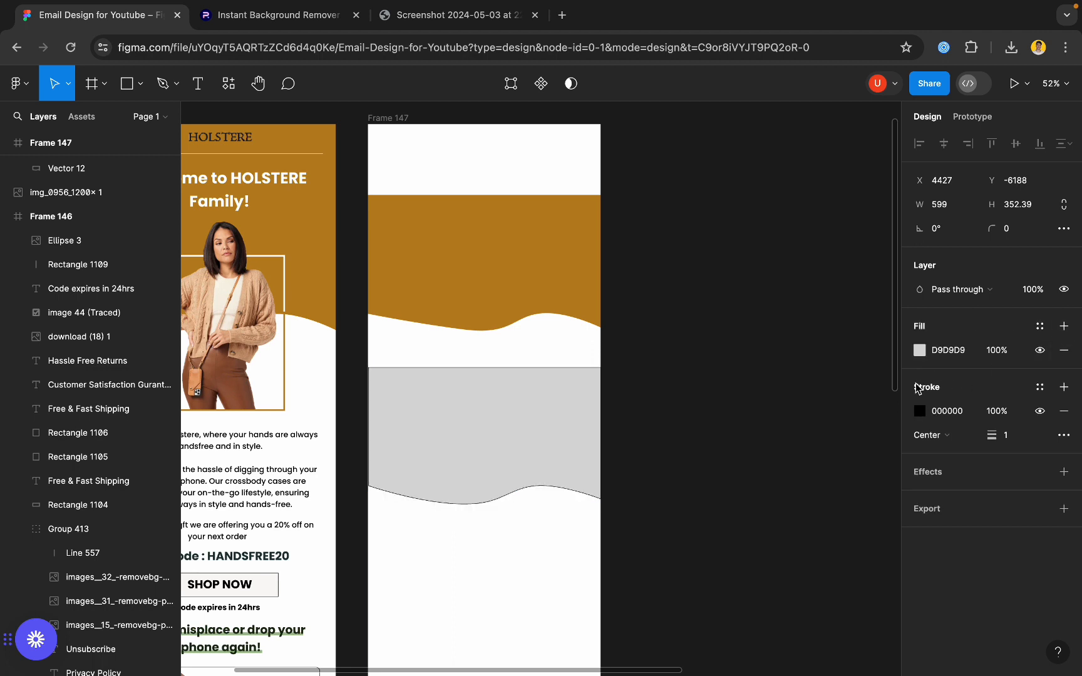
{"action": "left_click", "coordinate": [920, 350]}
{"action": "left_click", "coordinate": [743, 496]}
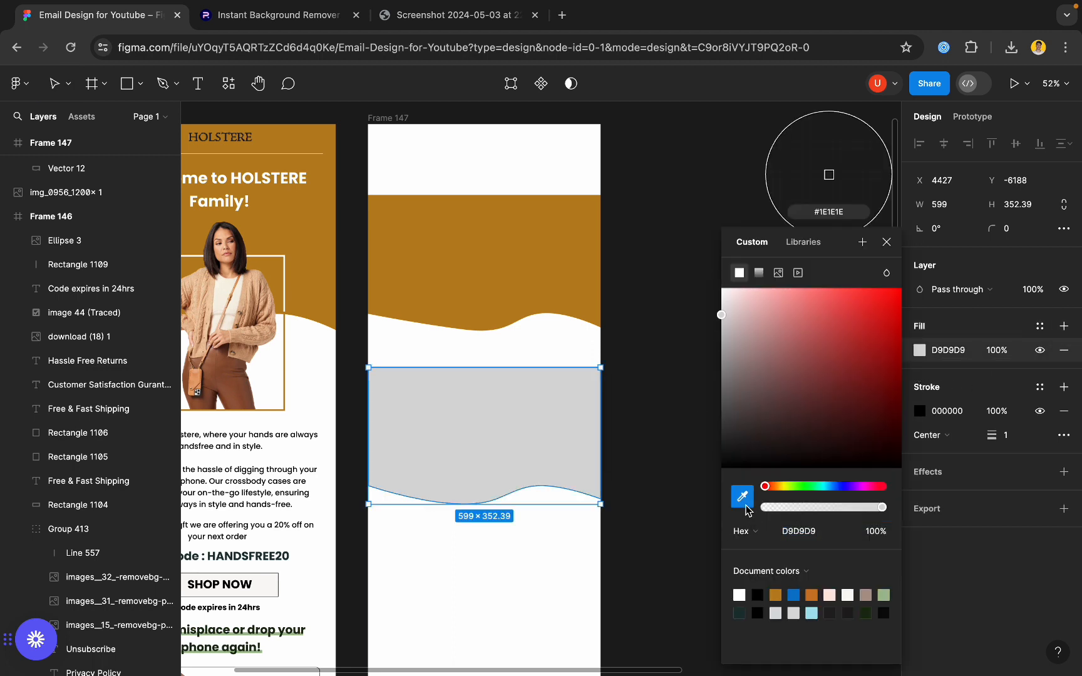
{"action": "left_click", "coordinate": [512, 237]}
{"action": "left_click", "coordinate": [887, 242]}
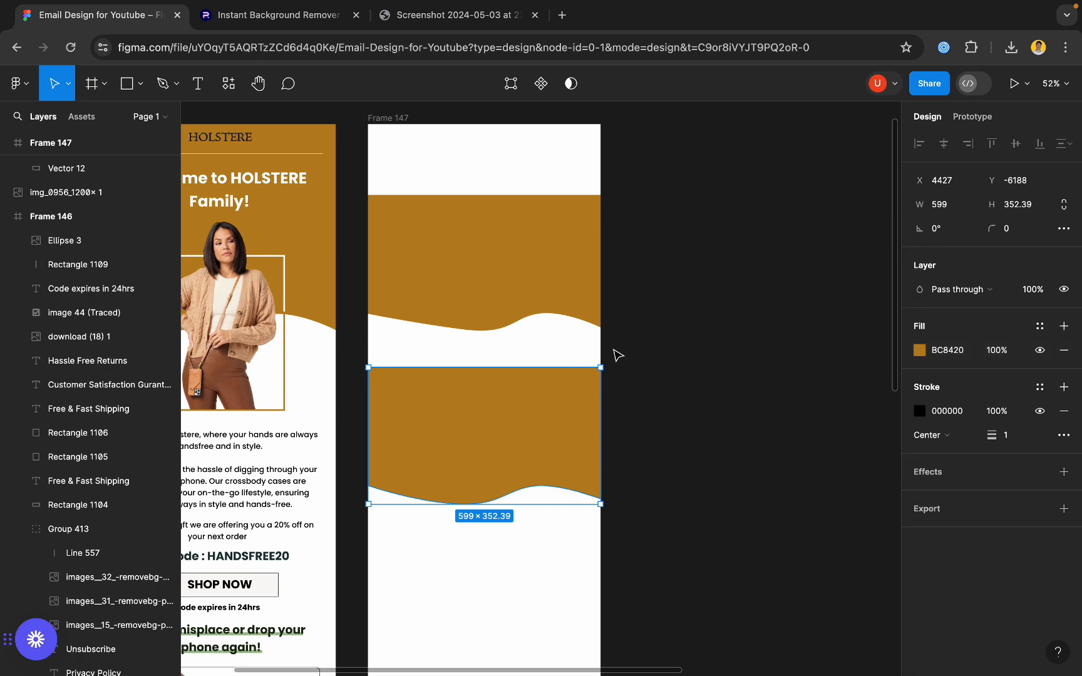
- Delete the copied wave shape and remove the stroke from the traced shape
{"action": "left_click", "coordinate": [556, 286]}
{"action": "key", "text": "Delete"}
{"action": "left_click", "coordinate": [513, 408]}
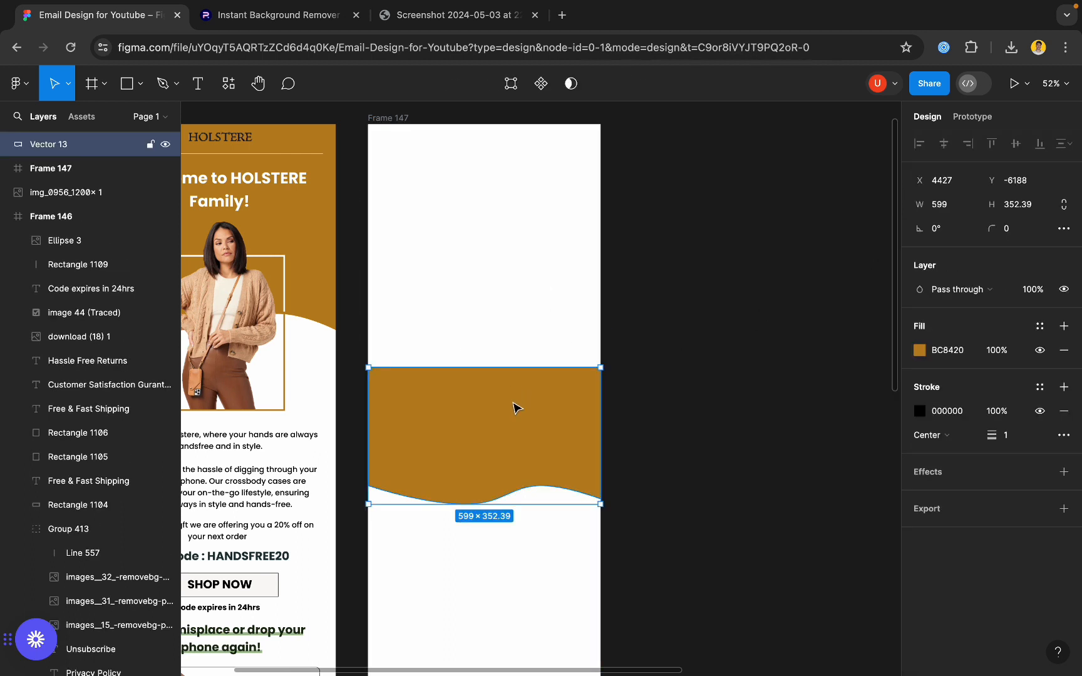
{"action": "left_click", "coordinate": [1064, 411]}
{"action": "left_click", "coordinate": [782, 398]}
- Move the brown wave shape up in Frame 147 and cover the gap above it with a rectangle about 613 × 327
{"action": "left_click", "coordinate": [527, 415]}
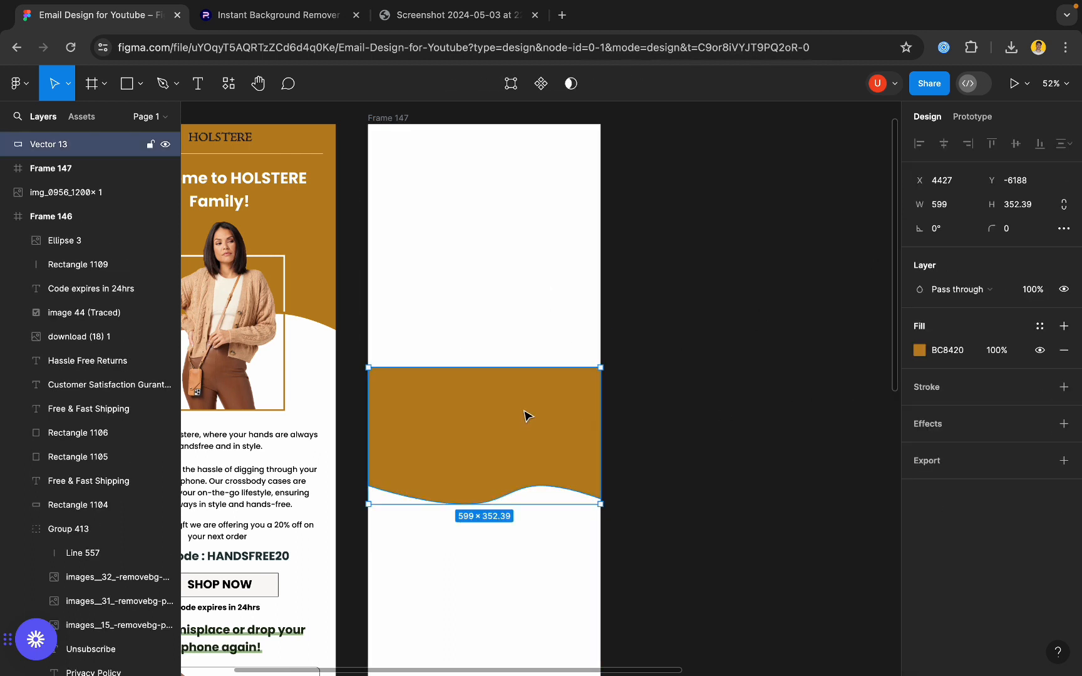
{"action": "mouse_move", "coordinate": [526, 415]}
{"action": "left_mouse_down"}
{"action": "mouse_move", "coordinate": [526, 250]}
{"action": "mouse_move", "coordinate": [530, 263]}
{"action": "left_mouse_up"}
{"action": "key", "text": "t"}
{"action": "key", "text": "r"}
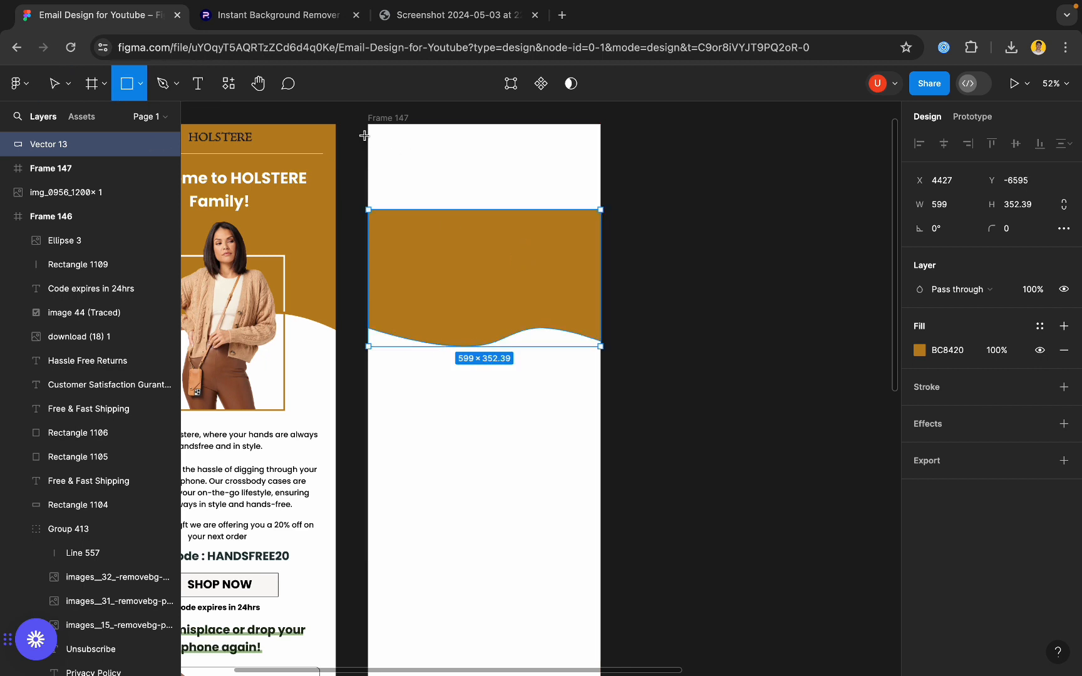
{"action": "mouse_move", "coordinate": [367, 124]}
{"action": "left_mouse_down"}
{"action": "mouse_move", "coordinate": [522, 234]}
{"action": "mouse_move", "coordinate": [606, 251]}
{"action": "left_mouse_up"}
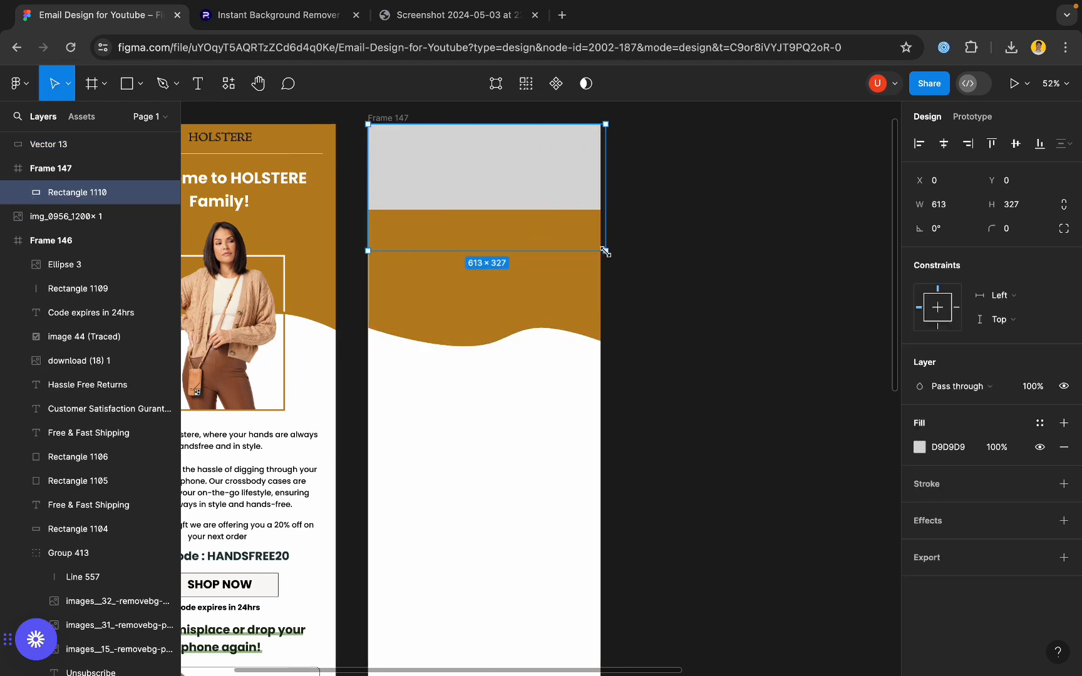
{"action": "left_click", "coordinate": [668, 254]}
- Fill the new rectangle with the brown BC8420 sampled from the wave shape
{"action": "left_click", "coordinate": [583, 199]}
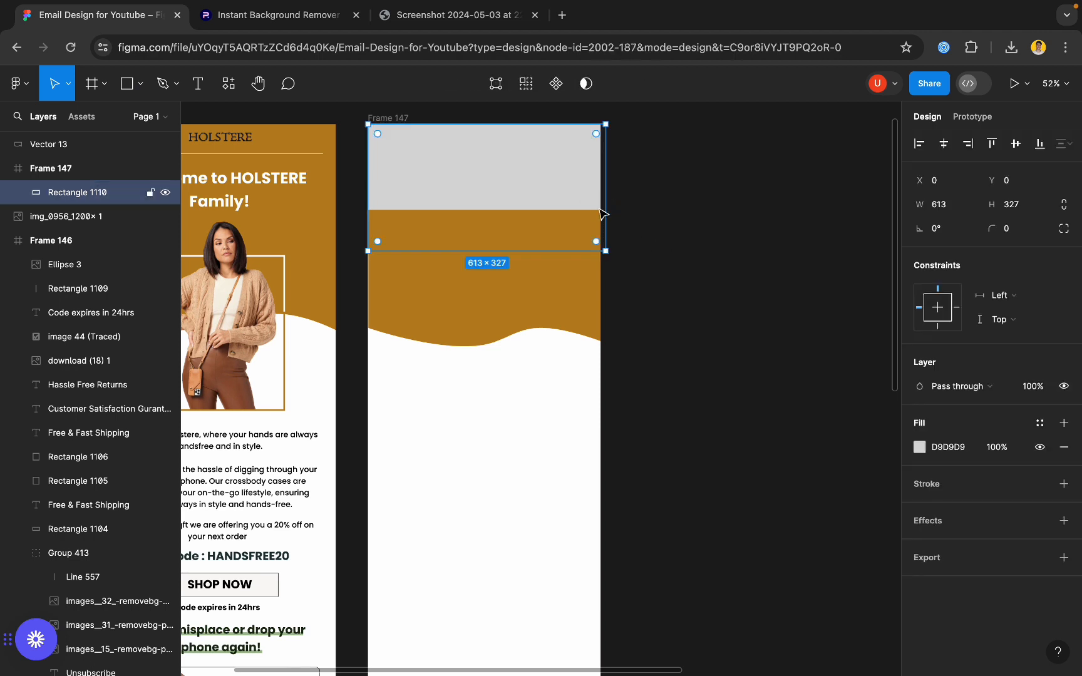
{"action": "left_click", "coordinate": [919, 446]}
{"action": "left_click", "coordinate": [744, 498]}
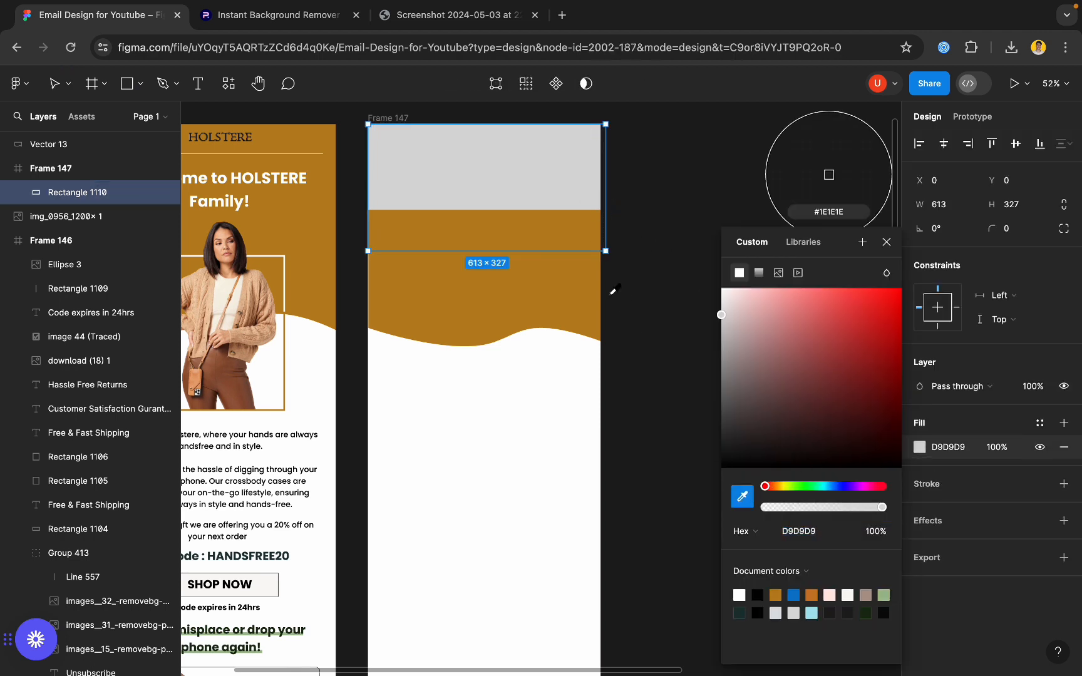
{"action": "left_click", "coordinate": [561, 282]}
{"action": "left_click", "coordinate": [715, 268]}
- Group the rectangle and the wave shape, and move the group lying outside the frame into Frame 147
{"action": "left_click_drag", "start_coordinate": [639, 152], "coordinate": [512, 287]}
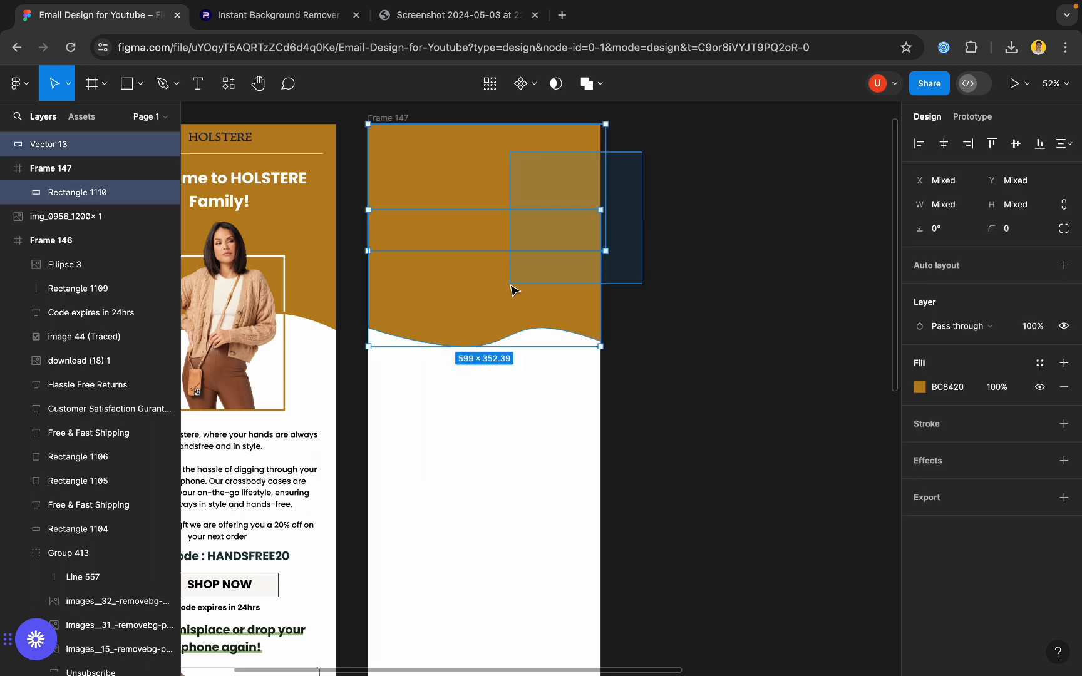
{"action": "key", "text": "super+g"}
{"action": "left_click", "coordinate": [702, 290]}
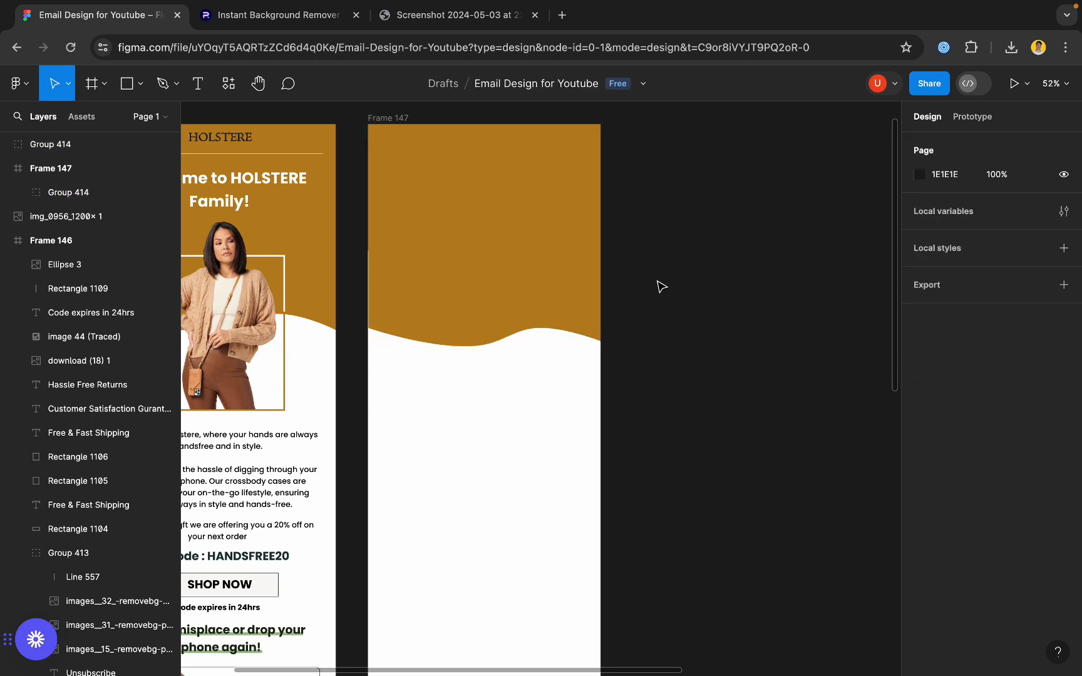
{"action": "left_click_drag", "start_coordinate": [108, 145], "coordinate": [134, 187]}
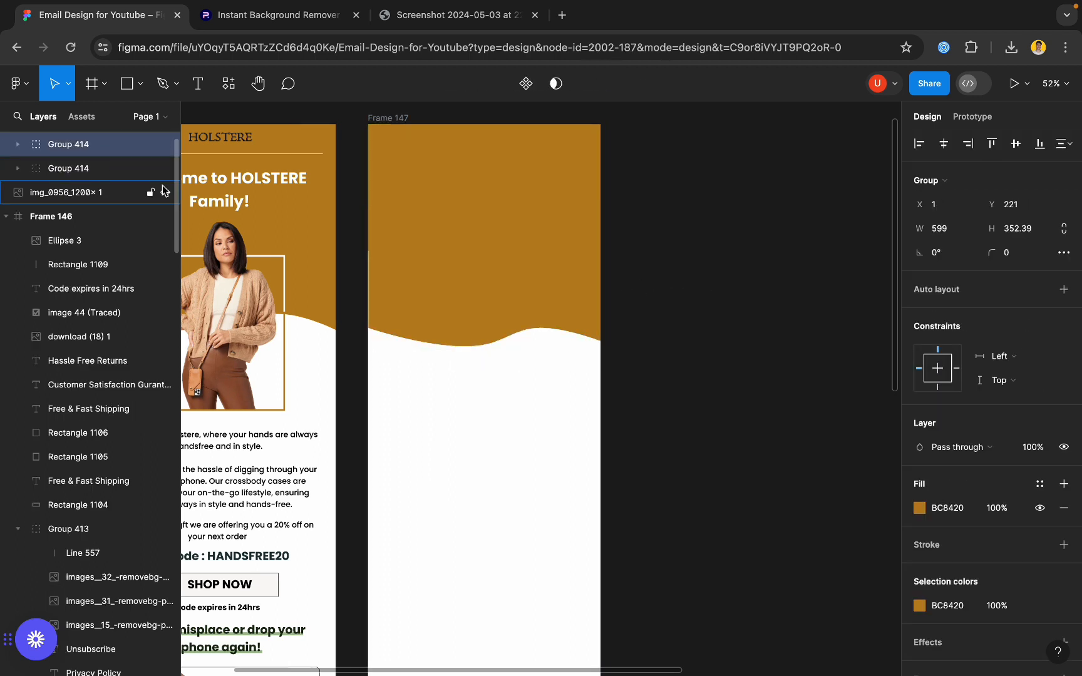
{"action": "left_click", "coordinate": [633, 223]}
- Combine the brown rectangle and wave pieces inside Frame 147 into one header background group
{"action": "scroll", "coordinate": [633, 224], "scroll_direction": "left", "scroll_amount": 3}
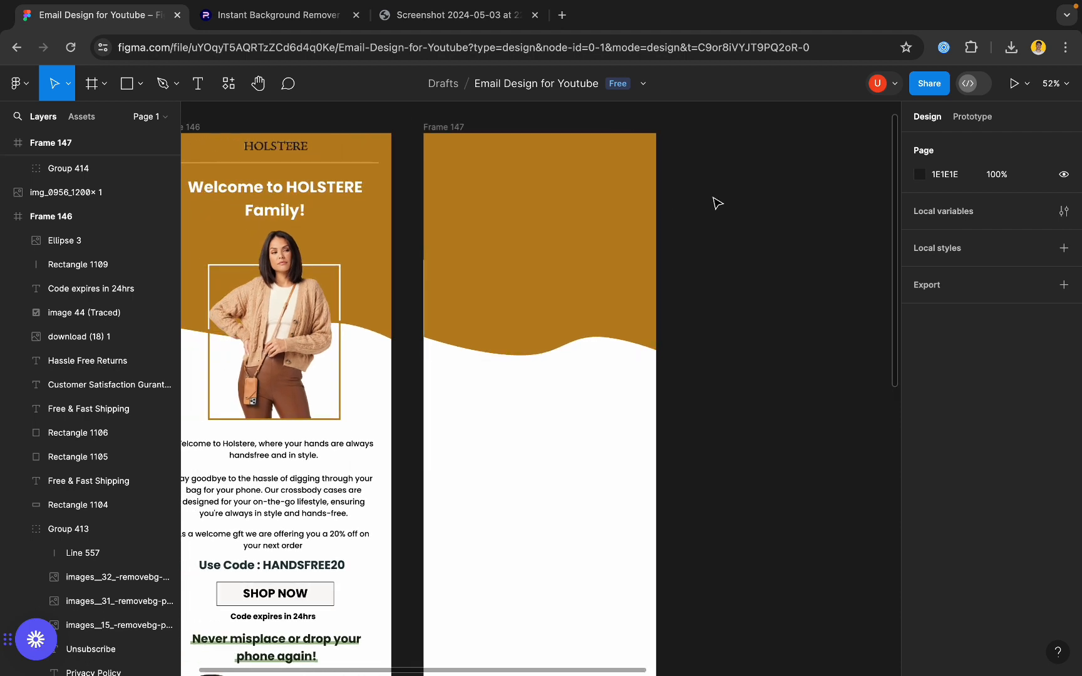
{"action": "left_click_drag", "start_coordinate": [713, 196], "coordinate": [589, 261]}
{"action": "key", "text": "ctrl+g"}
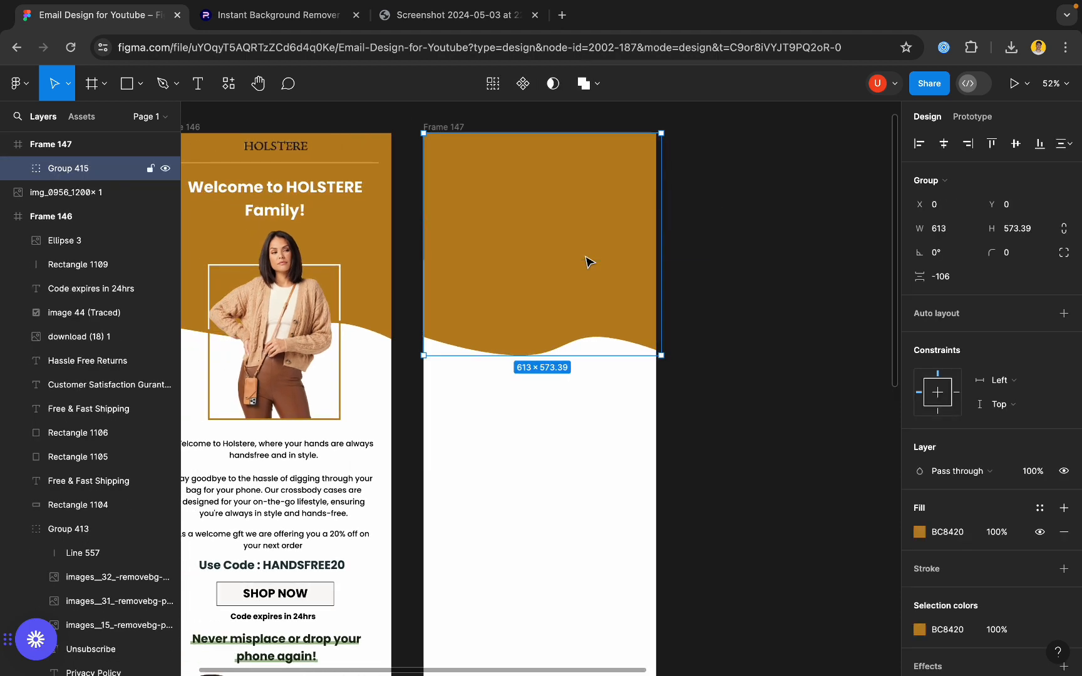
{"action": "left_click", "coordinate": [680, 239]}
- Switch to the browser tab with the HOLSTERE logo screenshot and capture just the logo area
{"action": "scroll", "coordinate": [369, 225], "scroll_direction": "up", "scroll_amount": 2}
{"action": "scroll", "coordinate": [369, 226], "scroll_direction": "left", "scroll_amount": 3}
{"action": "scroll", "coordinate": [370, 226], "scroll_direction": "up", "scroll_amount": 1}
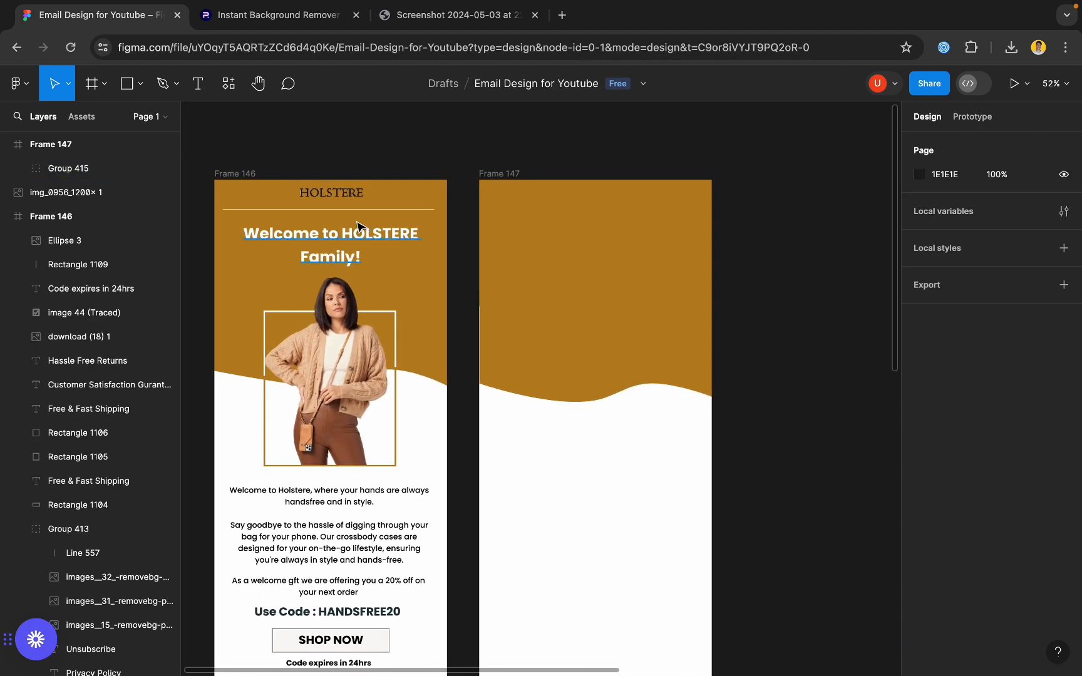
{"action": "scroll", "coordinate": [315, 196], "scroll_direction": "down", "scroll_amount": 5}
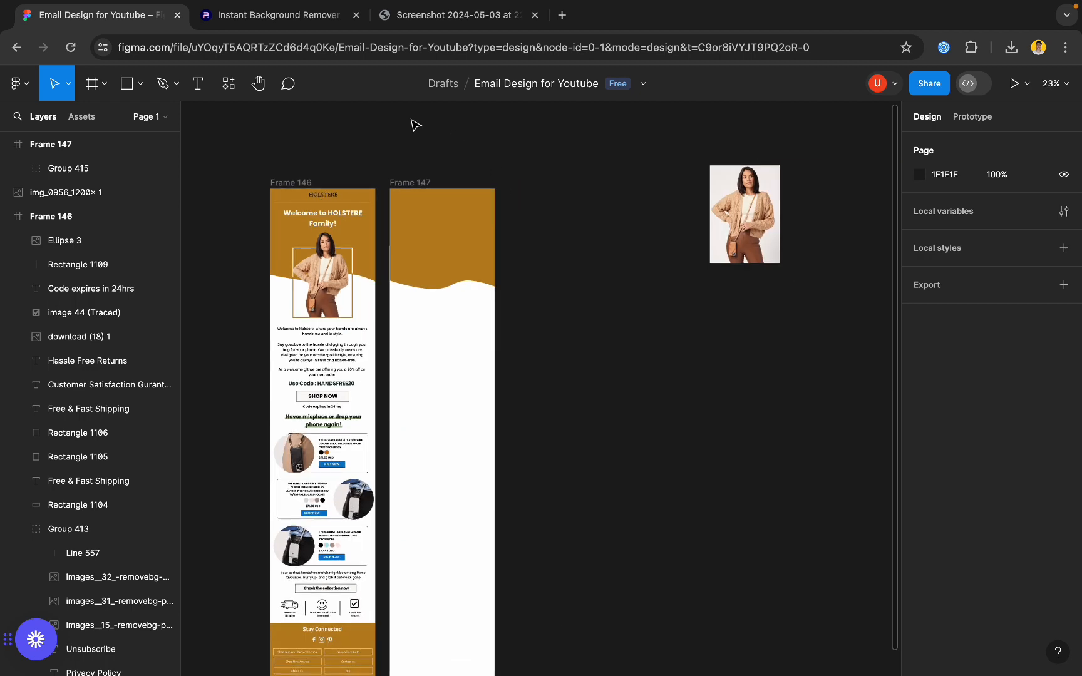
{"action": "scroll", "coordinate": [388, 150], "scroll_direction": "up", "scroll_amount": 3}
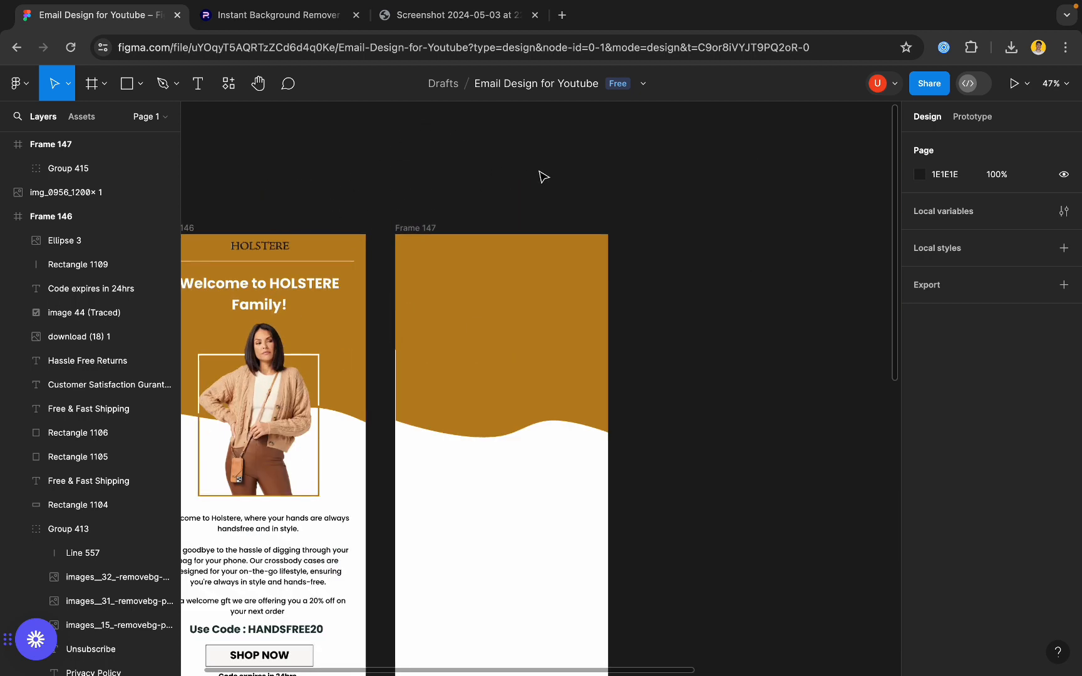
{"action": "left_click", "coordinate": [450, 22]}
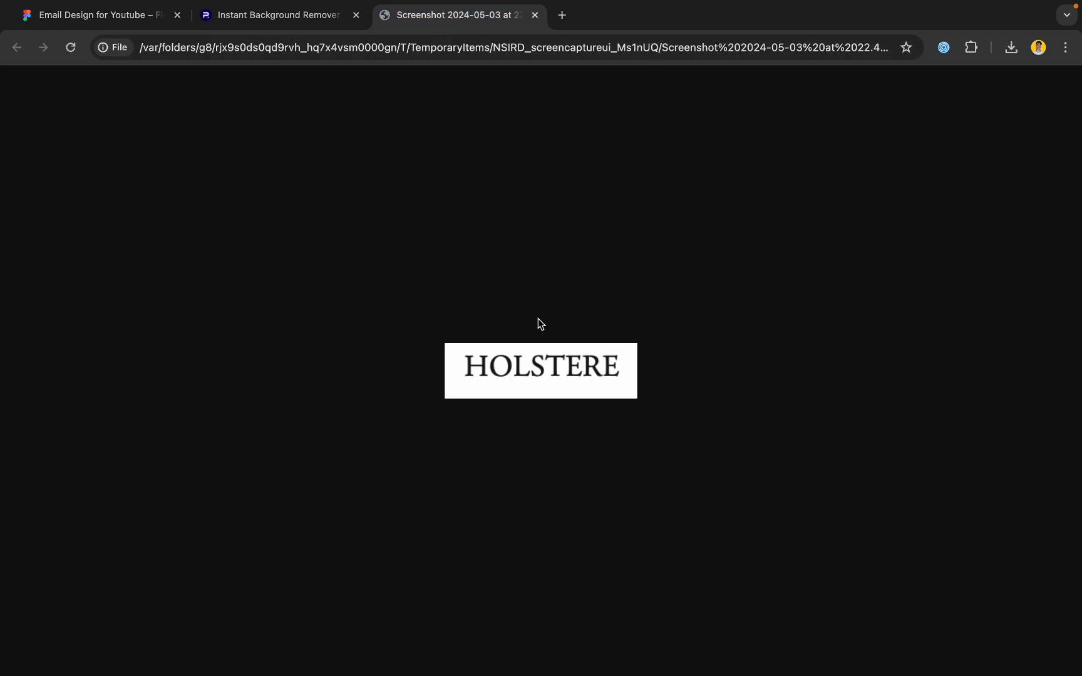
{"action": "key", "text": "super+shift+5"}
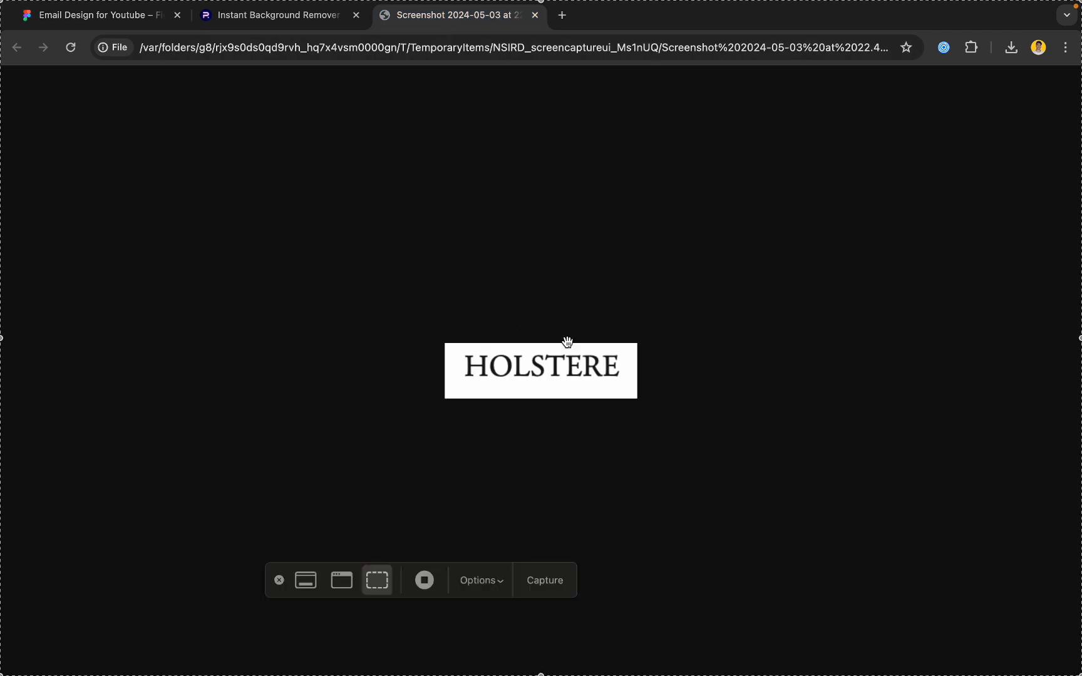
{"action": "left_click_drag", "start_coordinate": [542, 4], "coordinate": [558, 348]}
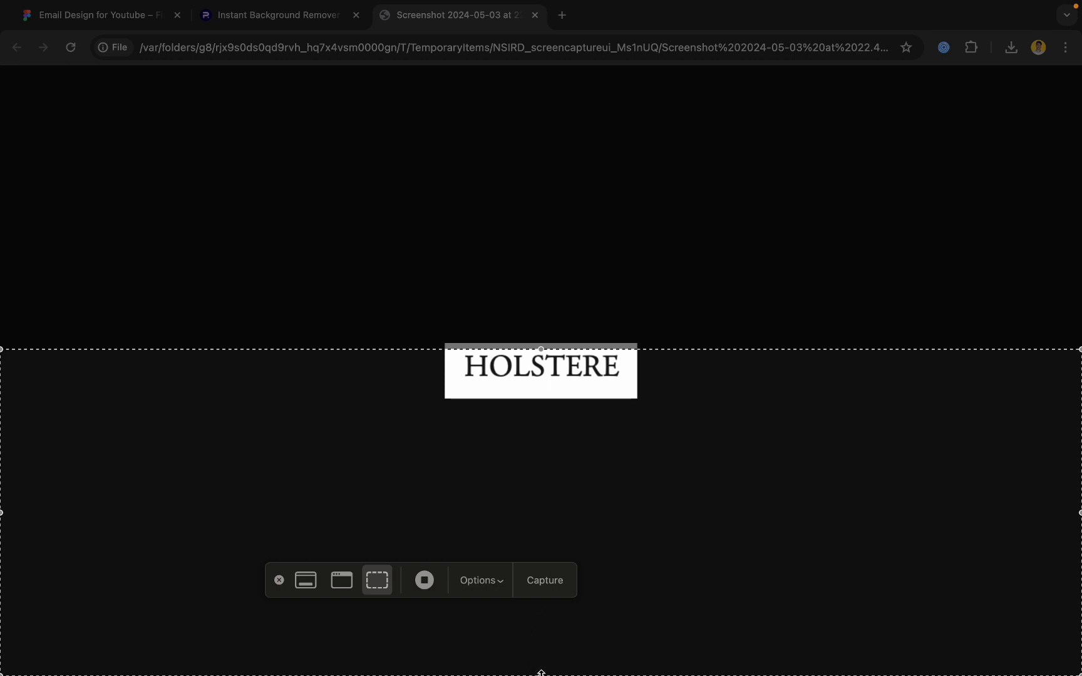
{"action": "left_click_drag", "start_coordinate": [541, 673], "coordinate": [541, 395]}
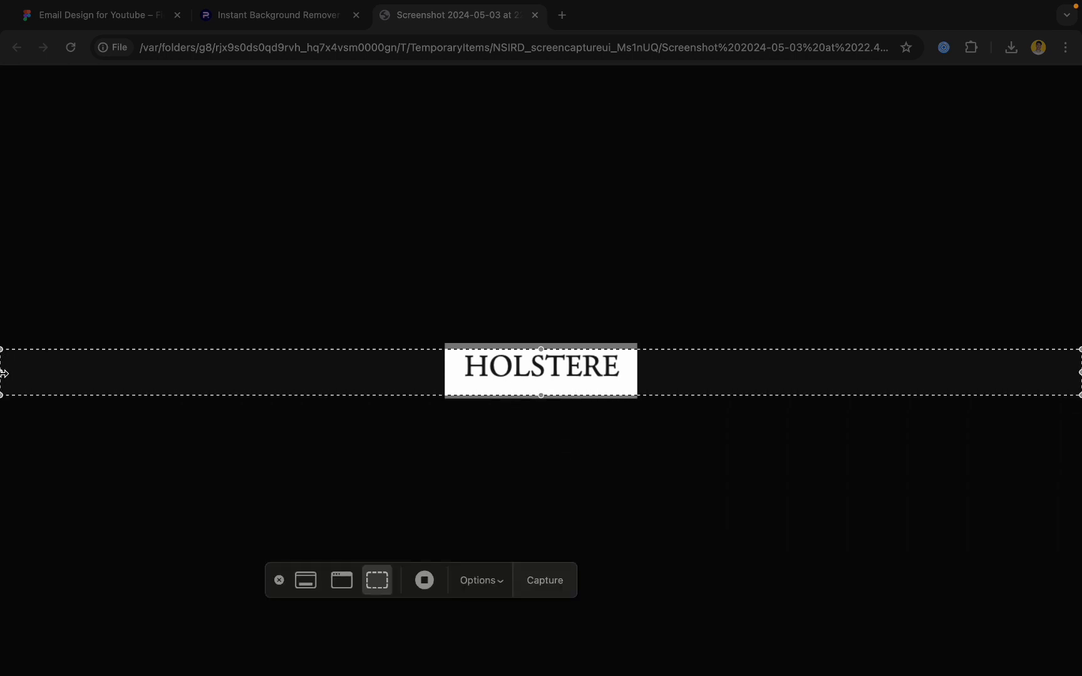
{"action": "left_click_drag", "start_coordinate": [4, 374], "coordinate": [453, 372]}
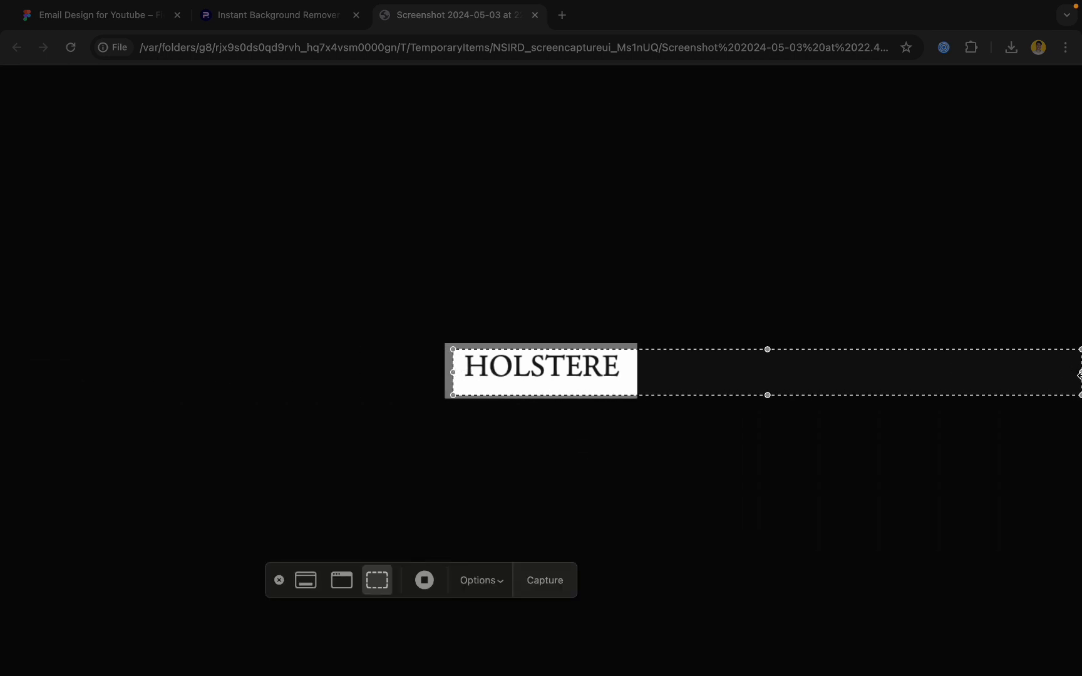
{"action": "left_click_drag", "start_coordinate": [1079, 375], "coordinate": [630, 382]}
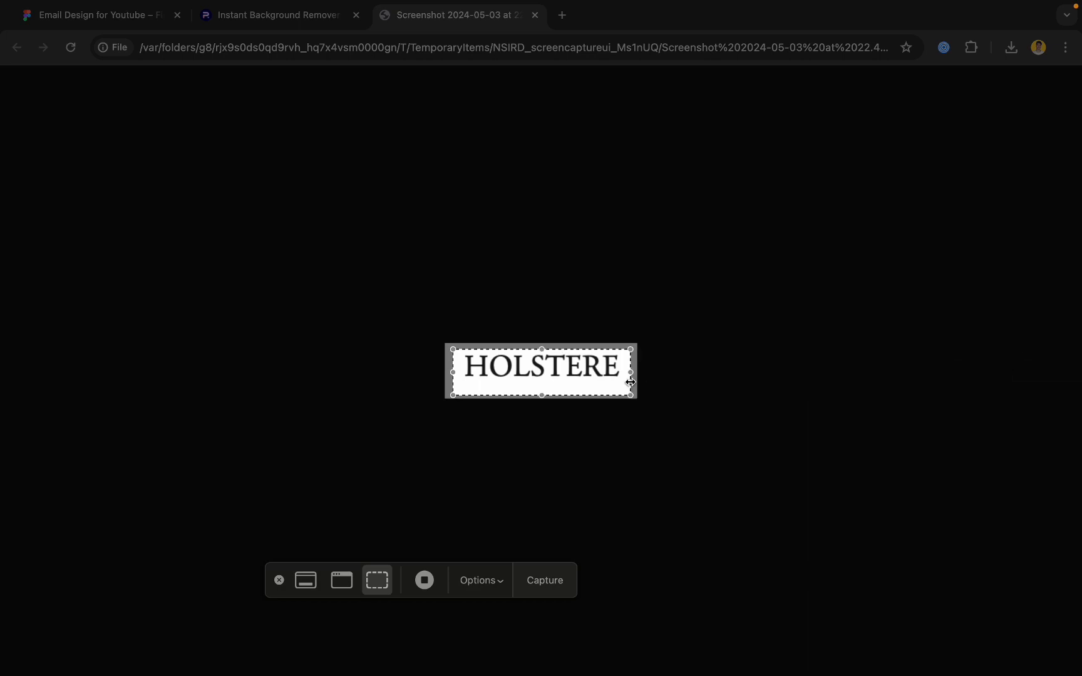
{"action": "left_click", "coordinate": [544, 584]}
- Remove the background from the captured HOLSTERE logo in Photoroom and download the result
{"action": "left_click", "coordinate": [296, 22]}
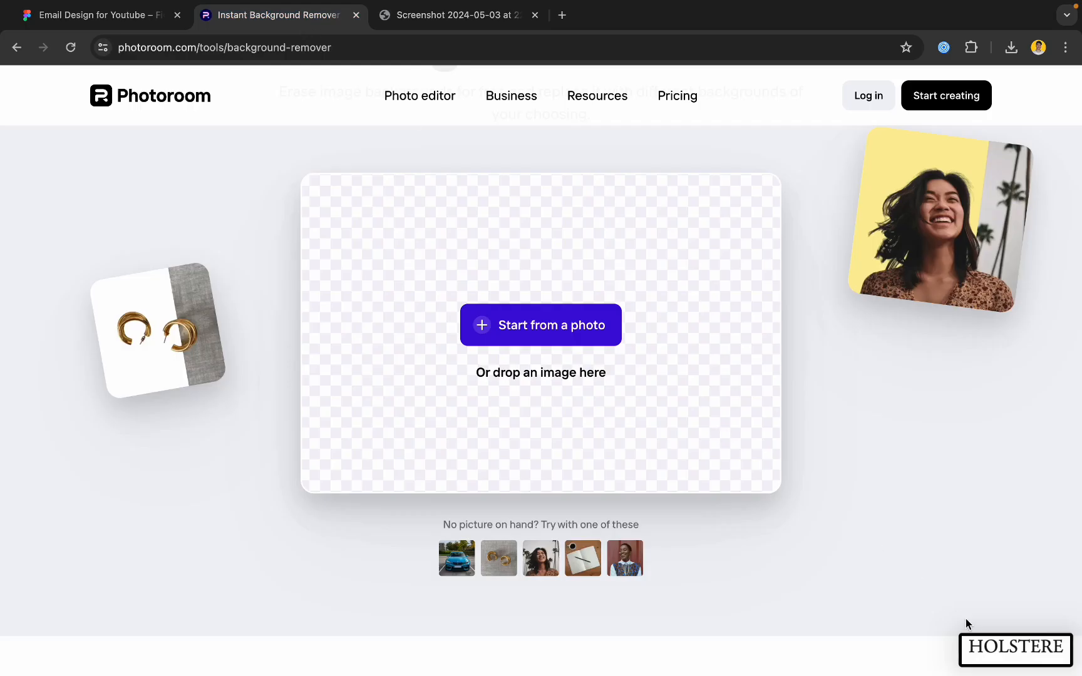
{"action": "left_click_drag", "start_coordinate": [1002, 662], "coordinate": [527, 352]}
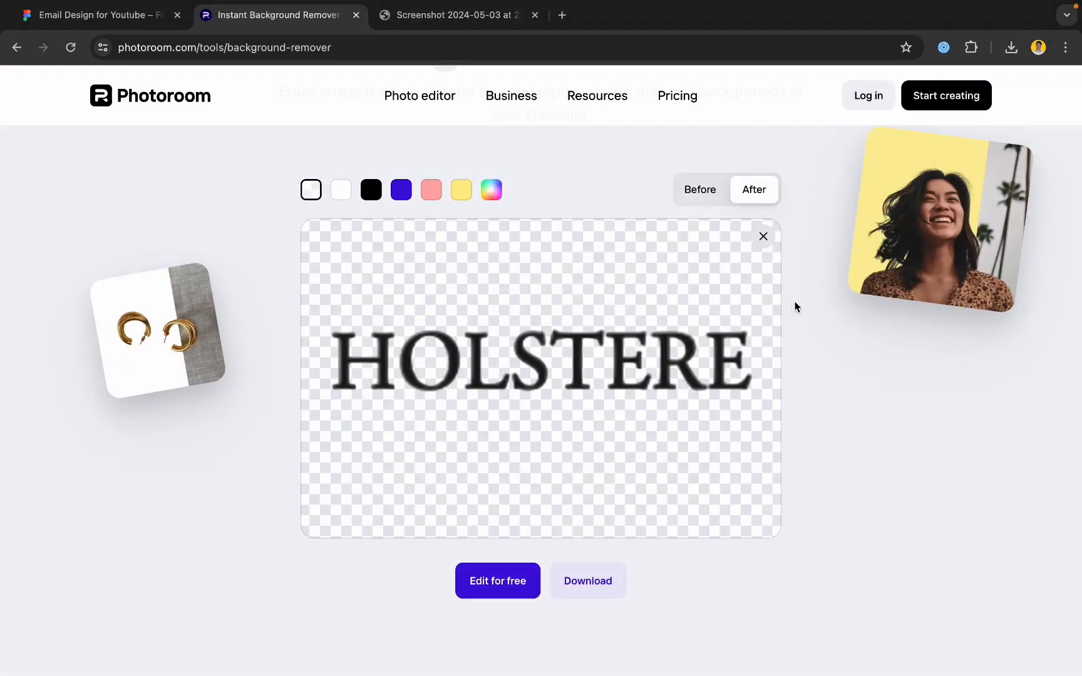
{"action": "left_click", "coordinate": [580, 581]}
{"action": "left_click", "coordinate": [651, 504]}
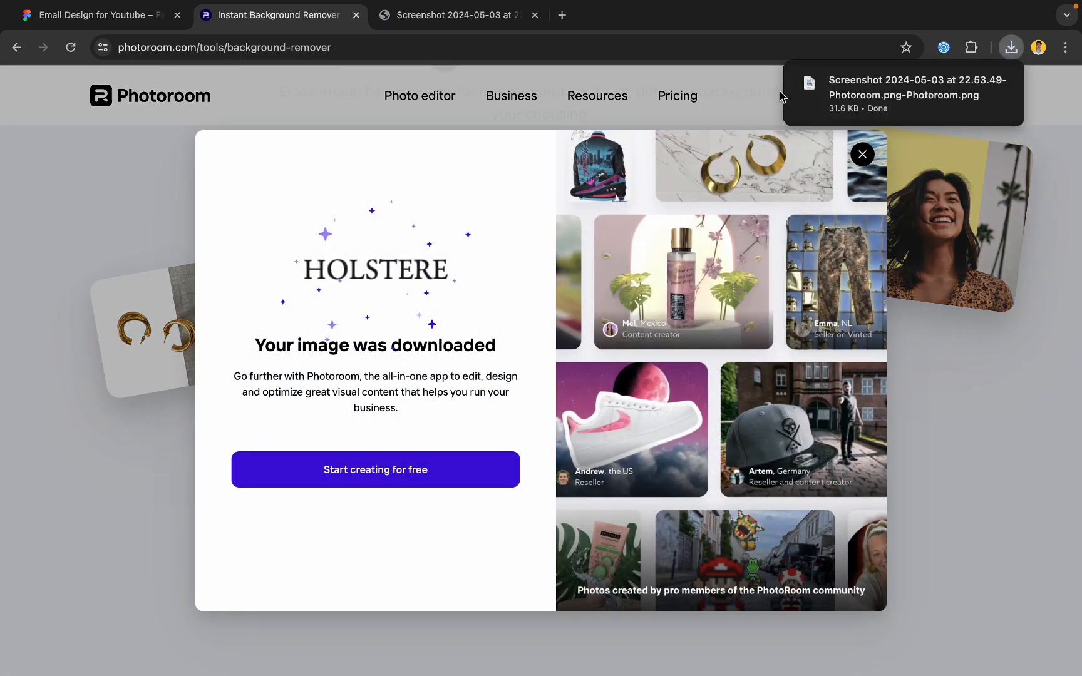
- Return to the Figma file and place the downloaded transparent HOLSTERE logo on the header of Frame 147
{"action": "left_click", "coordinate": [122, 25]}
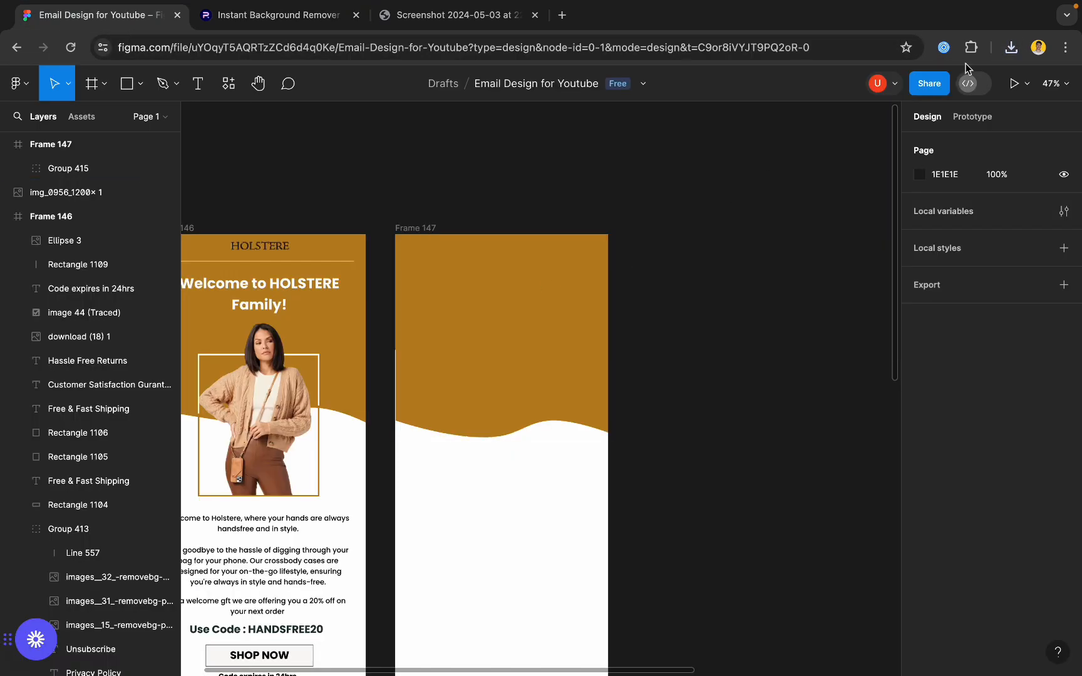
{"action": "left_click", "coordinate": [1012, 48]}
{"action": "left_click_drag", "start_coordinate": [624, 229], "coordinate": [508, 273]}
{"action": "scroll", "coordinate": [483, 297], "scroll_direction": "right", "scroll_amount": 1}
{"action": "scroll", "coordinate": [509, 272], "scroll_direction": "down", "scroll_amount": 5}
{"action": "scroll", "coordinate": [531, 289], "scroll_direction": "up", "scroll_amount": 5}
{"action": "scroll", "coordinate": [443, 247], "scroll_direction": "up", "scroll_amount": 5}
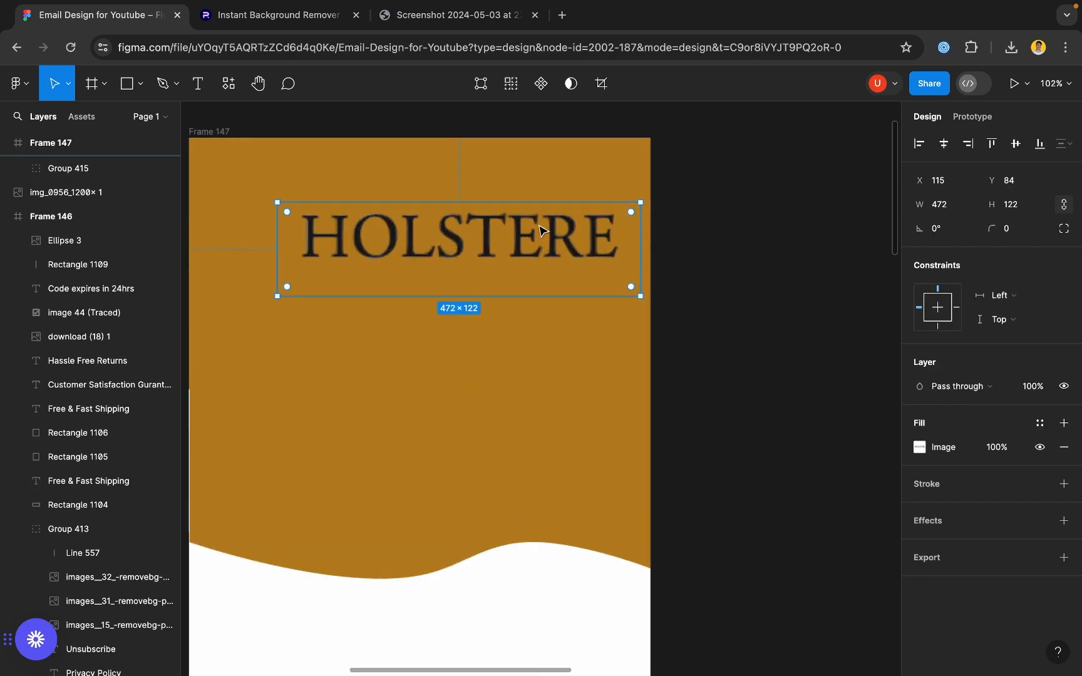
- Check the size of the reference design's logo and set the new logo's width to 171
{"action": "left_click", "coordinate": [474, 17]}
{"action": "left_click", "coordinate": [132, 24]}
{"action": "scroll", "coordinate": [432, 255], "scroll_direction": "down", "scroll_amount": 4}
{"action": "scroll", "coordinate": [367, 234], "scroll_direction": "up", "scroll_amount": 3}
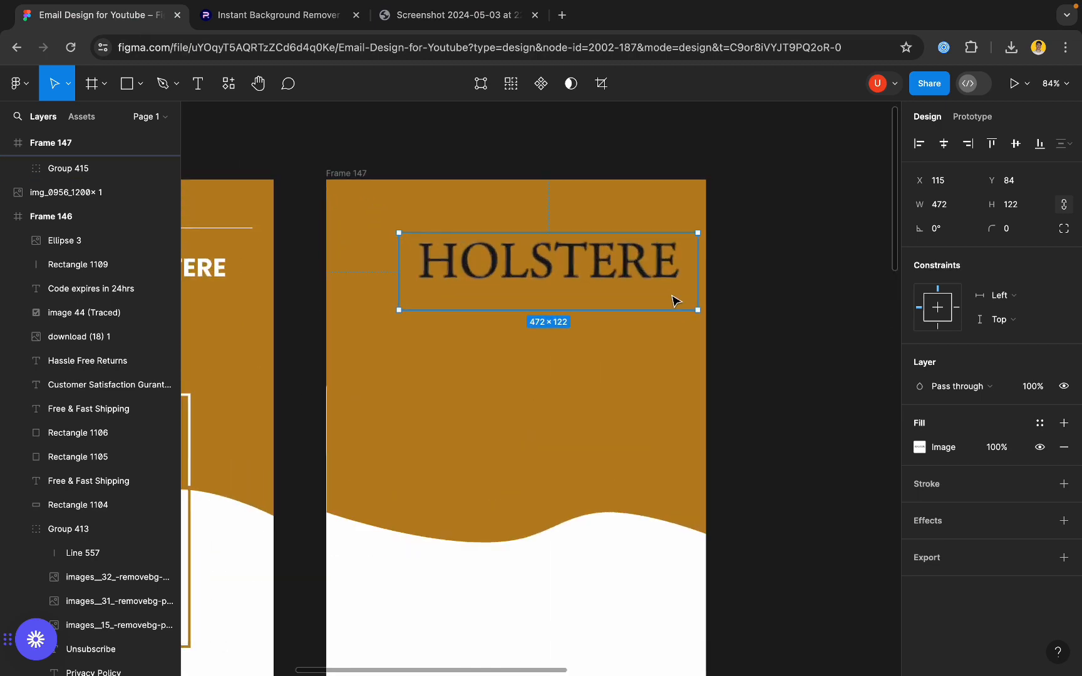
{"action": "scroll", "coordinate": [553, 213], "scroll_direction": "left", "scroll_amount": 5}
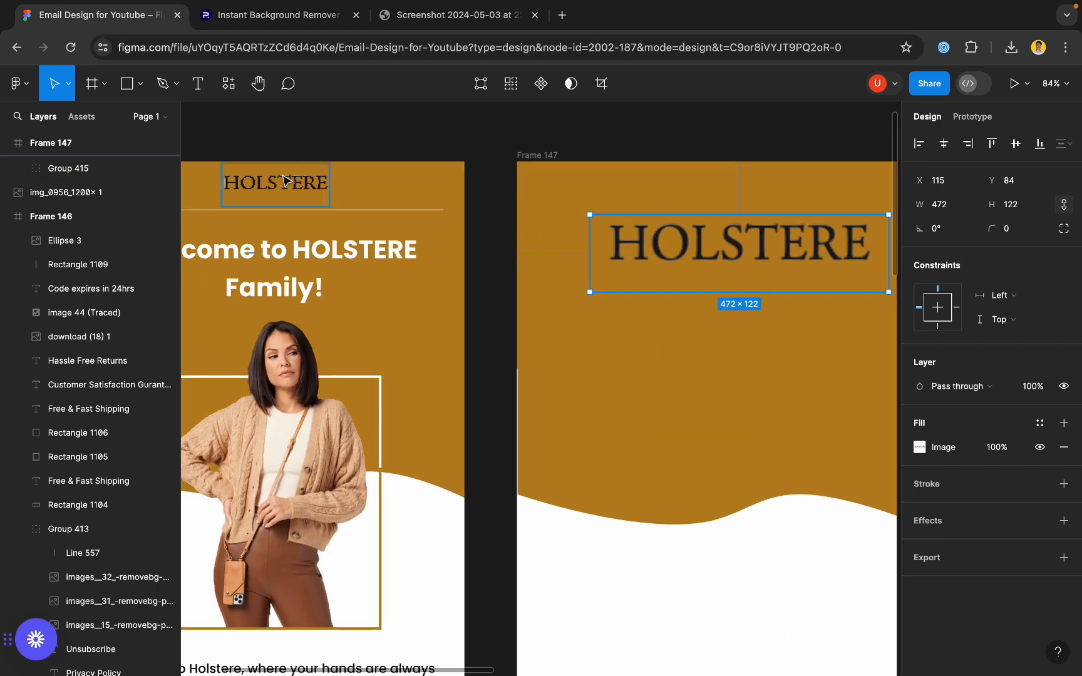
{"action": "left_click", "coordinate": [285, 182]}
{"action": "left_click", "coordinate": [624, 221]}
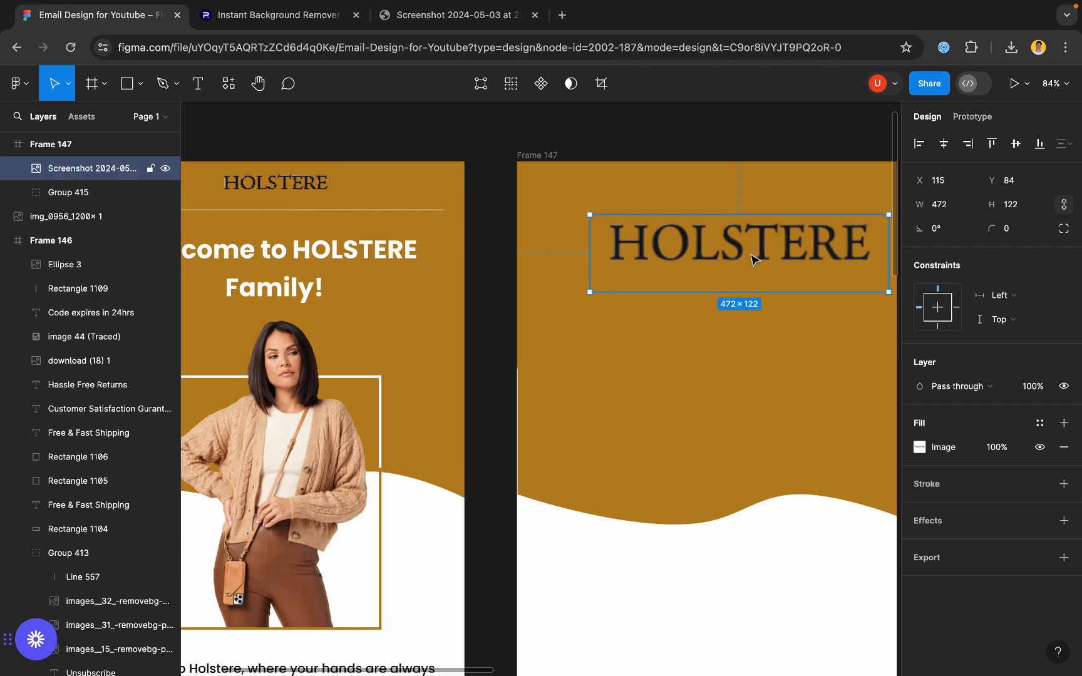
{"action": "left_click", "coordinate": [950, 210]}
{"action": "type", "text": "171"}
{"action": "key", "text": "Return"}
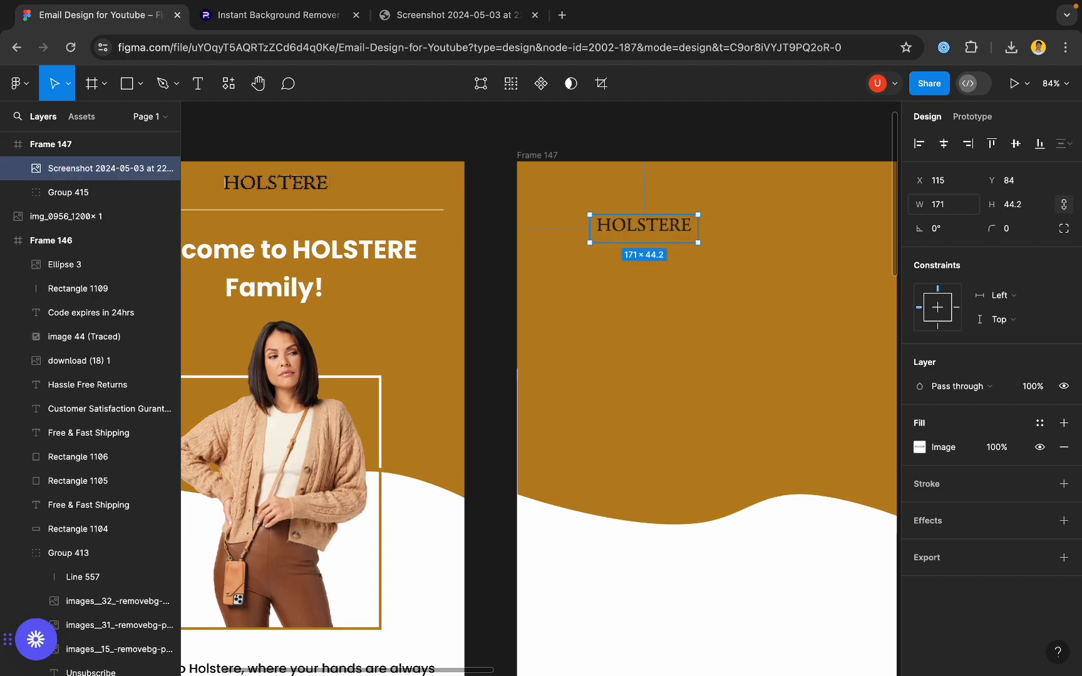
- Move the resized logo near the middle of the header, about 21 below the frame's upper edge
{"action": "scroll", "coordinate": [689, 294], "scroll_direction": "down", "scroll_amount": 3}
{"action": "scroll", "coordinate": [637, 275], "scroll_direction": "up", "scroll_amount": 3}
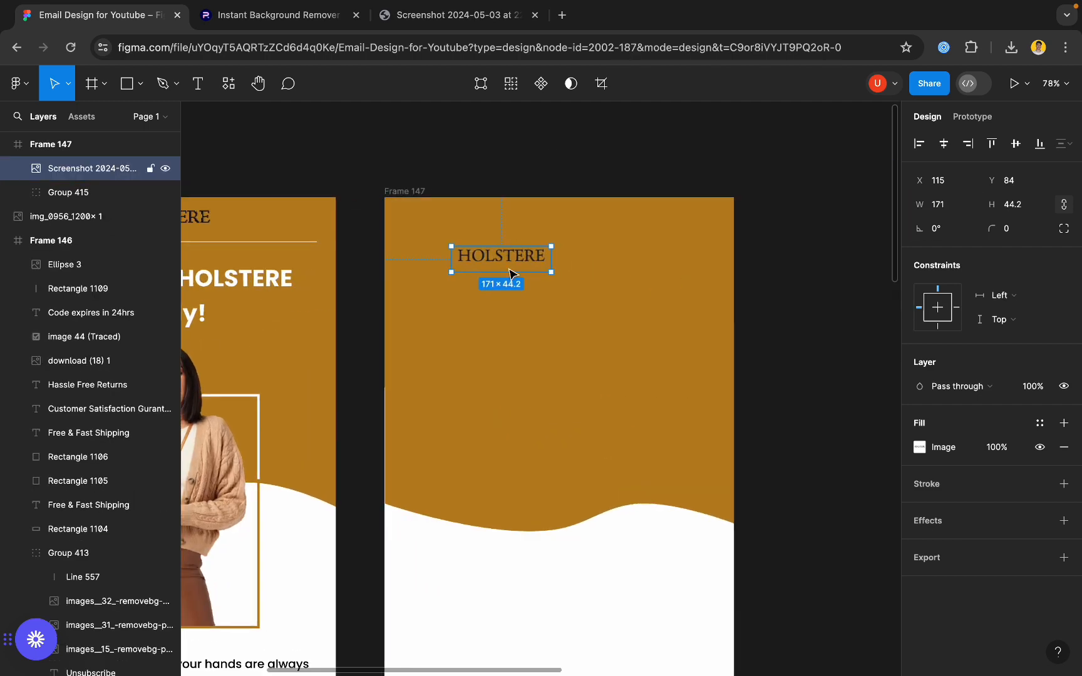
{"action": "left_click_drag", "start_coordinate": [510, 270], "coordinate": [568, 235]}
- Widen the brown header group past the frame's left edge to about 629 wide, and lock it
{"action": "left_click", "coordinate": [612, 336]}
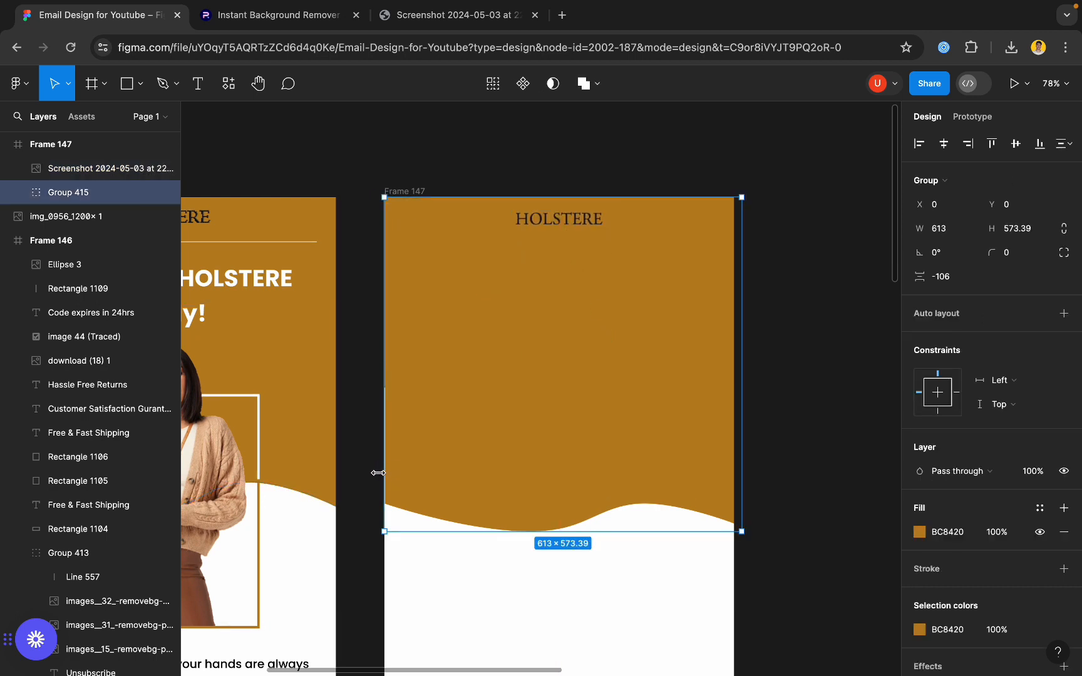
{"action": "left_click_drag", "start_coordinate": [378, 473], "coordinate": [369, 473]}
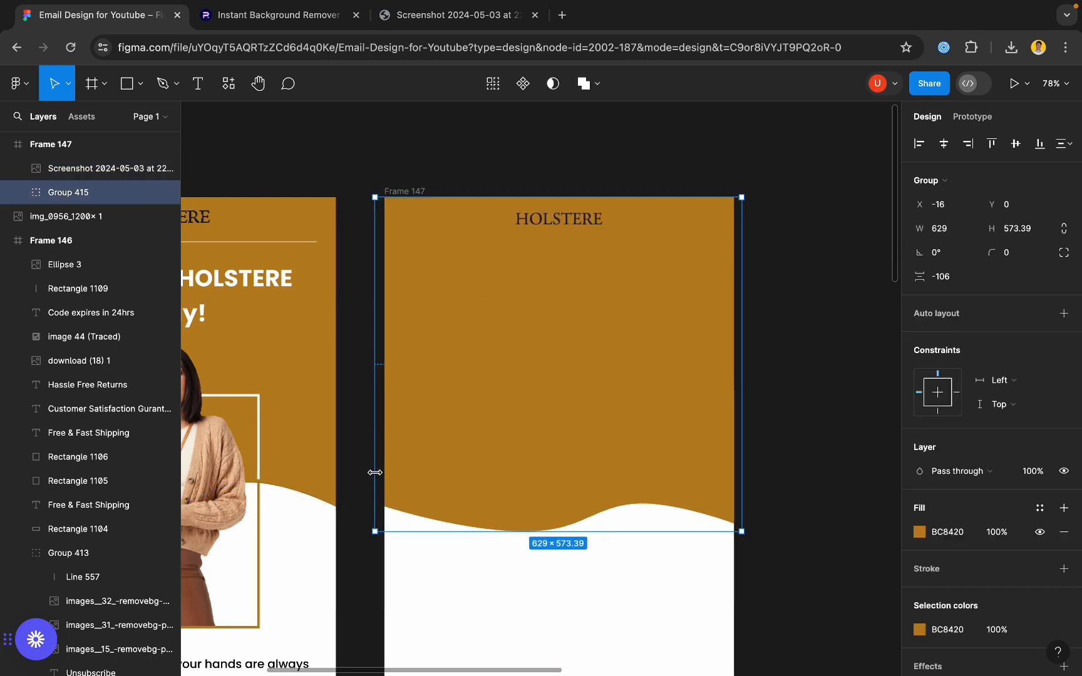
{"action": "left_click", "coordinate": [151, 193]}
- Center the HOLSTERE logo horizontally within Frame 147
{"action": "left_click", "coordinate": [551, 219]}
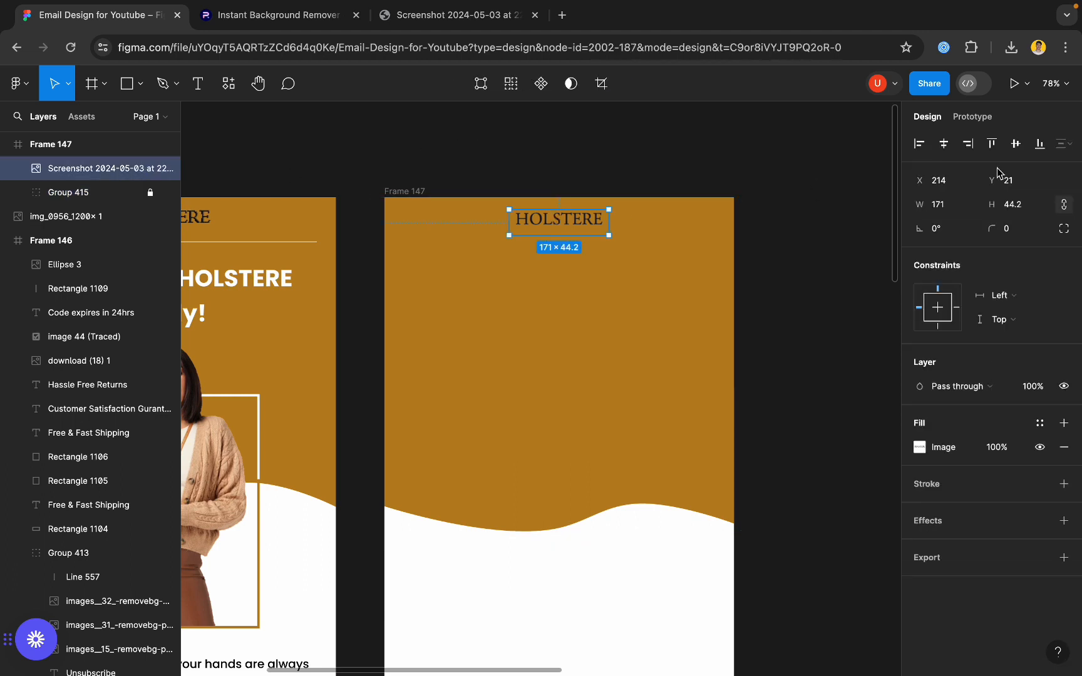
{"action": "left_click", "coordinate": [944, 144]}
- Draw a horizontal divider line about 522 wide just below the HOLSTERE logo in Frame 147
{"action": "scroll", "coordinate": [710, 154], "scroll_direction": "left", "scroll_amount": 3}
{"action": "scroll", "coordinate": [710, 155], "scroll_direction": "up", "scroll_amount": 1}
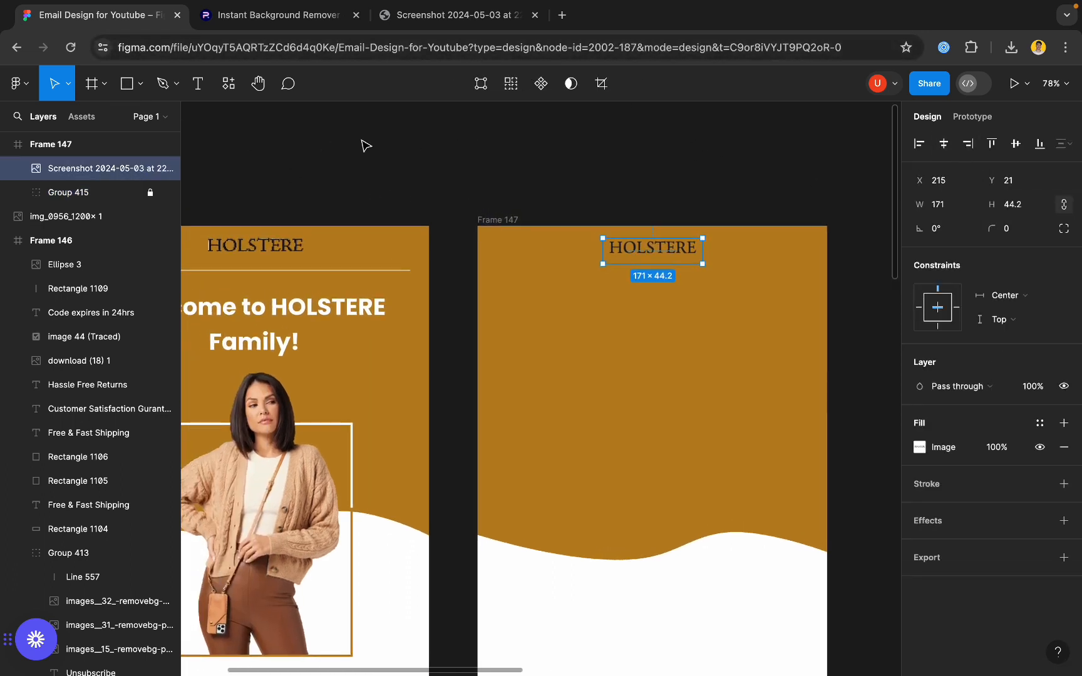
{"action": "scroll", "coordinate": [367, 145], "scroll_direction": "left", "scroll_amount": 2}
{"action": "scroll", "coordinate": [366, 146], "scroll_direction": "down", "scroll_amount": 3}
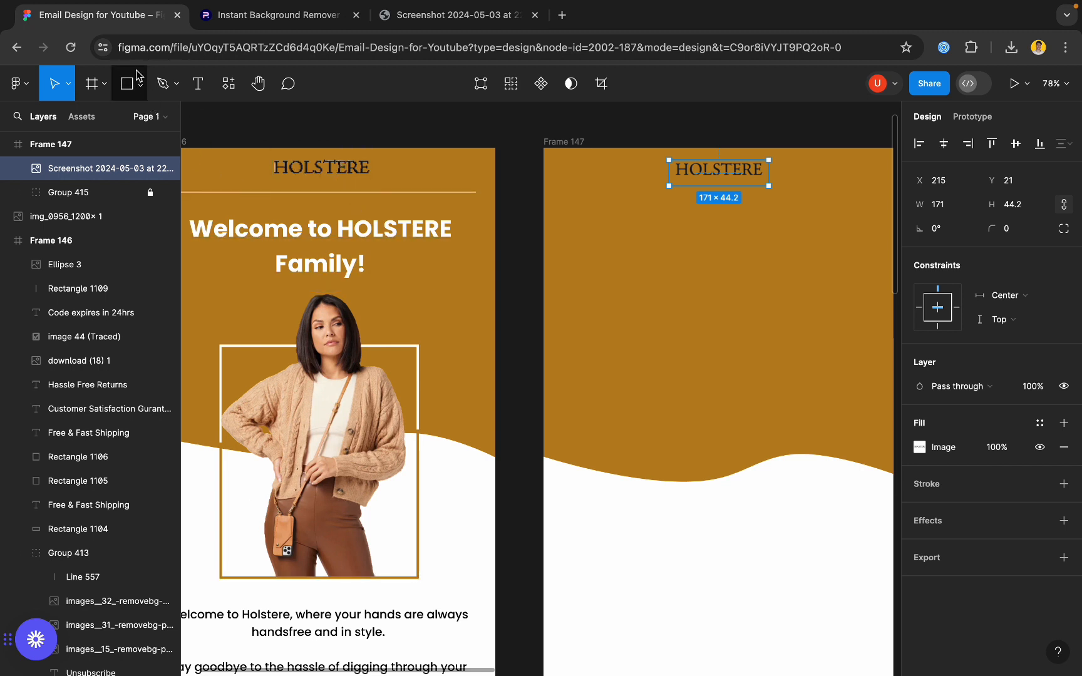
{"action": "left_click", "coordinate": [104, 84]}
{"action": "left_click", "coordinate": [140, 84]}
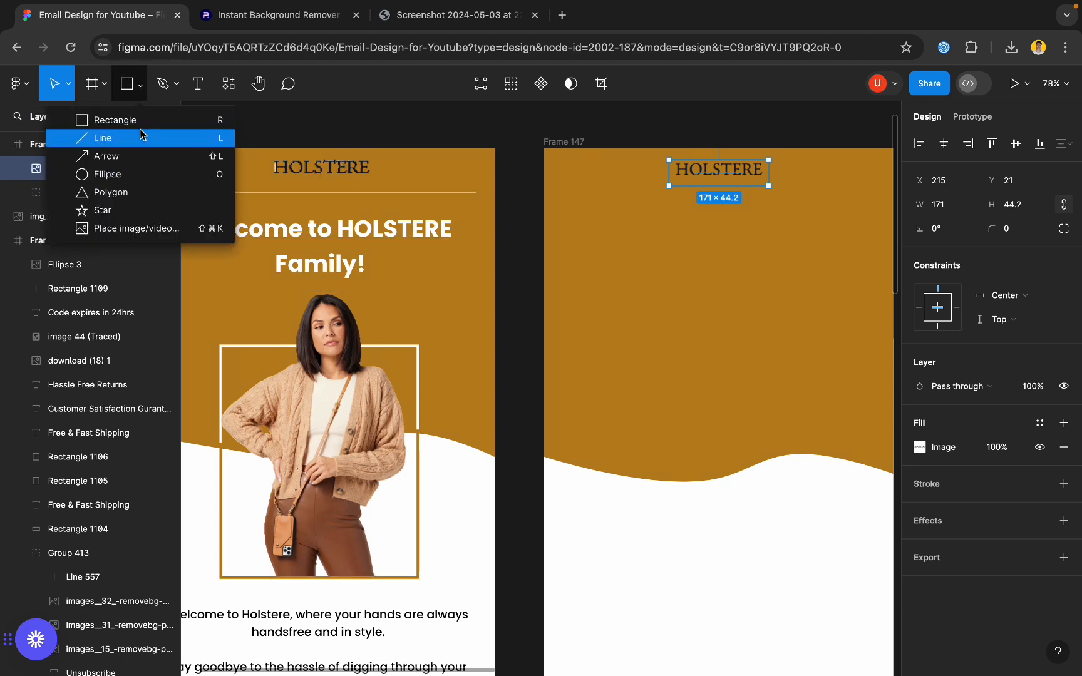
{"action": "left_click", "coordinate": [110, 142]}
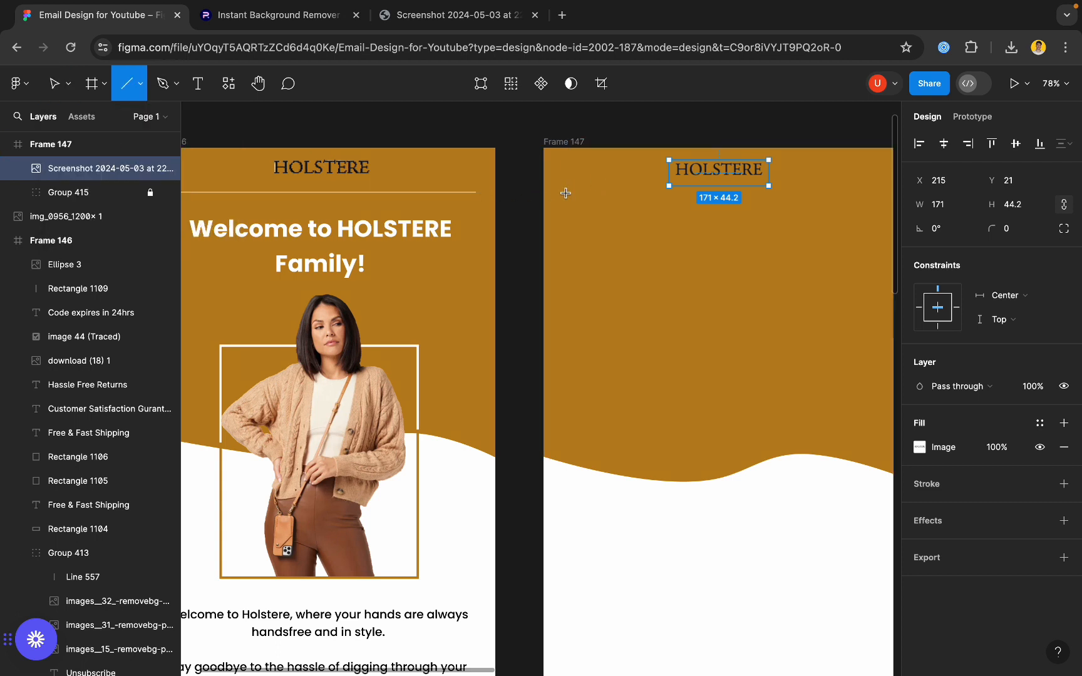
{"action": "mouse_move", "coordinate": [565, 193]}
{"action": "left_mouse_down"}
{"action": "mouse_move", "coordinate": [648, 204]}
{"action": "mouse_move", "coordinate": [914, 192]}
{"action": "mouse_move", "coordinate": [651, 191]}
{"action": "mouse_move", "coordinate": [665, 192]}
{"action": "left_mouse_up"}
{"action": "left_click", "coordinate": [778, 196]}
{"action": "left_click", "coordinate": [599, 192]}
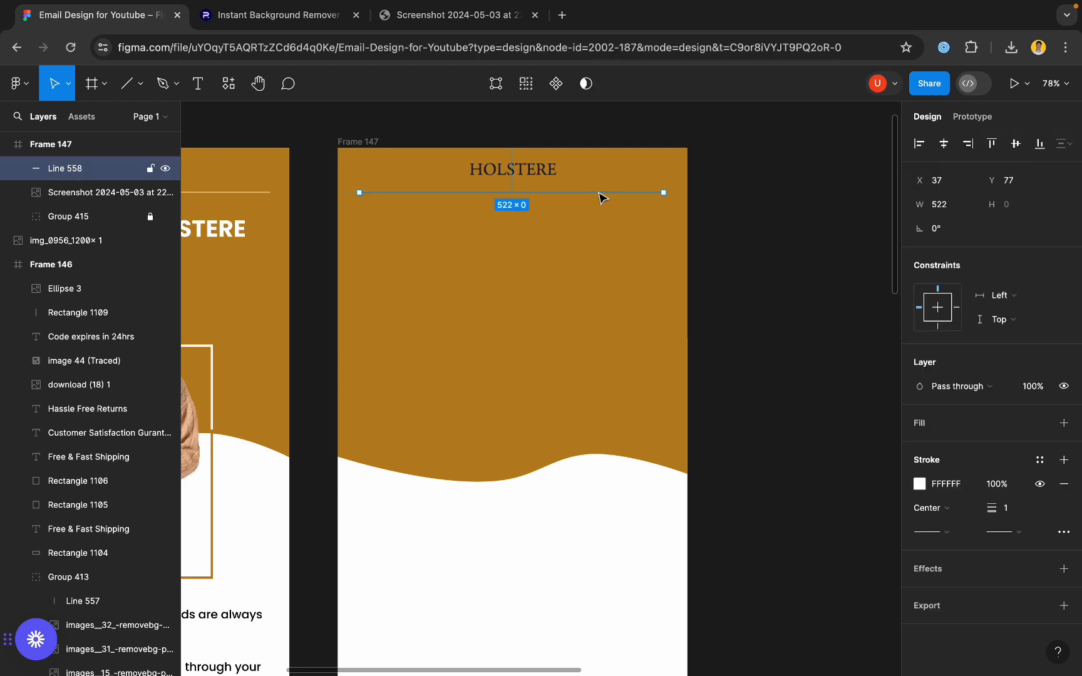
- Lengthen the divider line to about 542 wide and nudge it to about X 27, Y 78
{"action": "key", "text": "Right"}
{"action": "key", "text": "Right"}
{"action": "key", "text": "Right"}
{"action": "key", "text": "Right"}
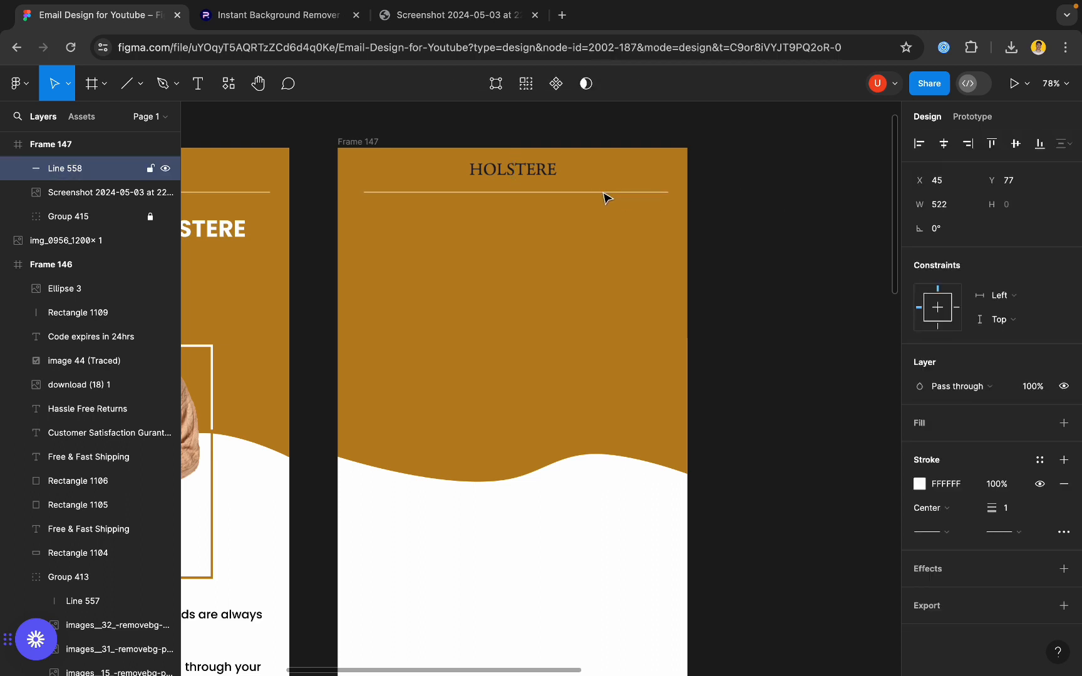
{"action": "left_click_drag", "start_coordinate": [361, 194], "coordinate": [354, 194]}
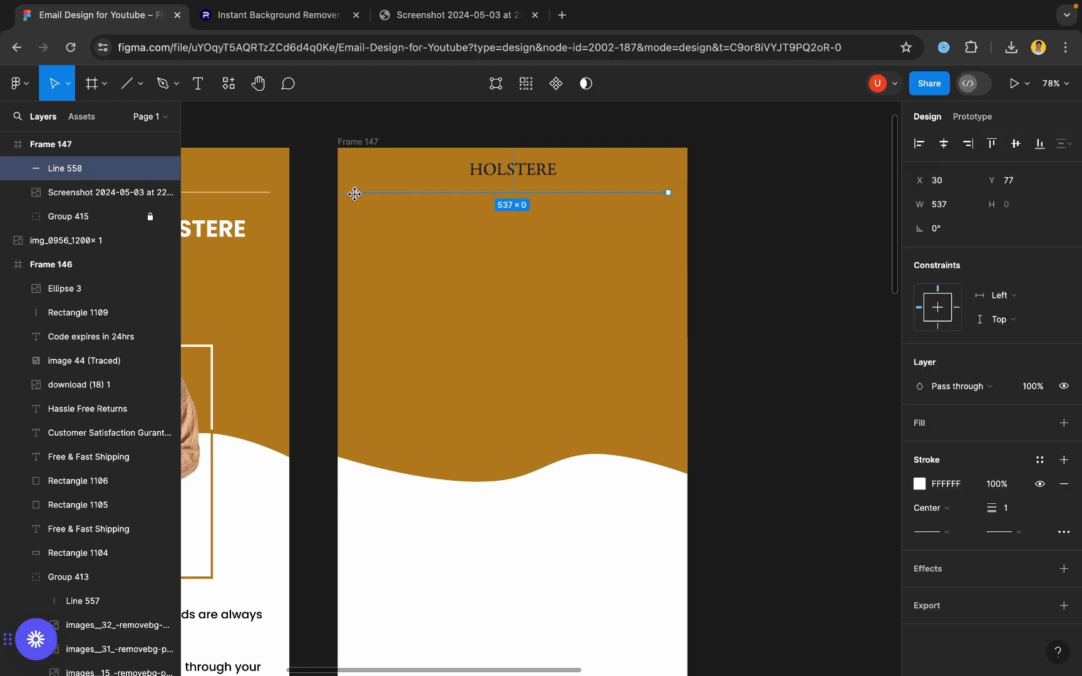
{"action": "scroll", "coordinate": [682, 248], "scroll_direction": "down", "scroll_amount": 1}
{"action": "scroll", "coordinate": [682, 247], "scroll_direction": "left", "scroll_amount": 2}
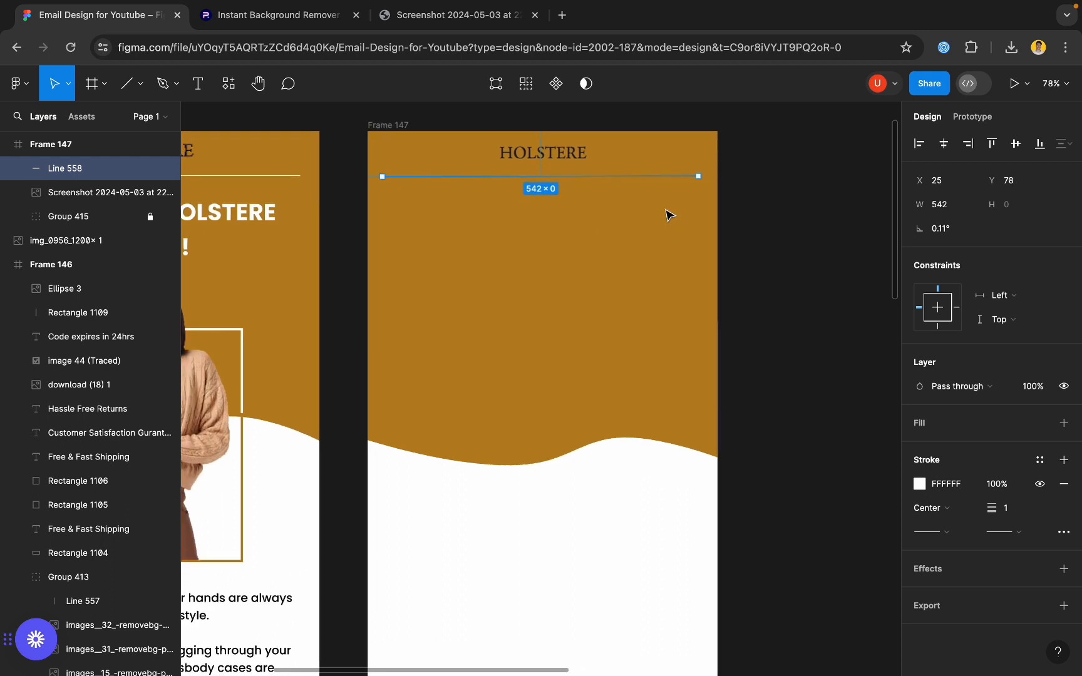
{"action": "key", "text": "Right"}
{"action": "key", "text": "Up"}
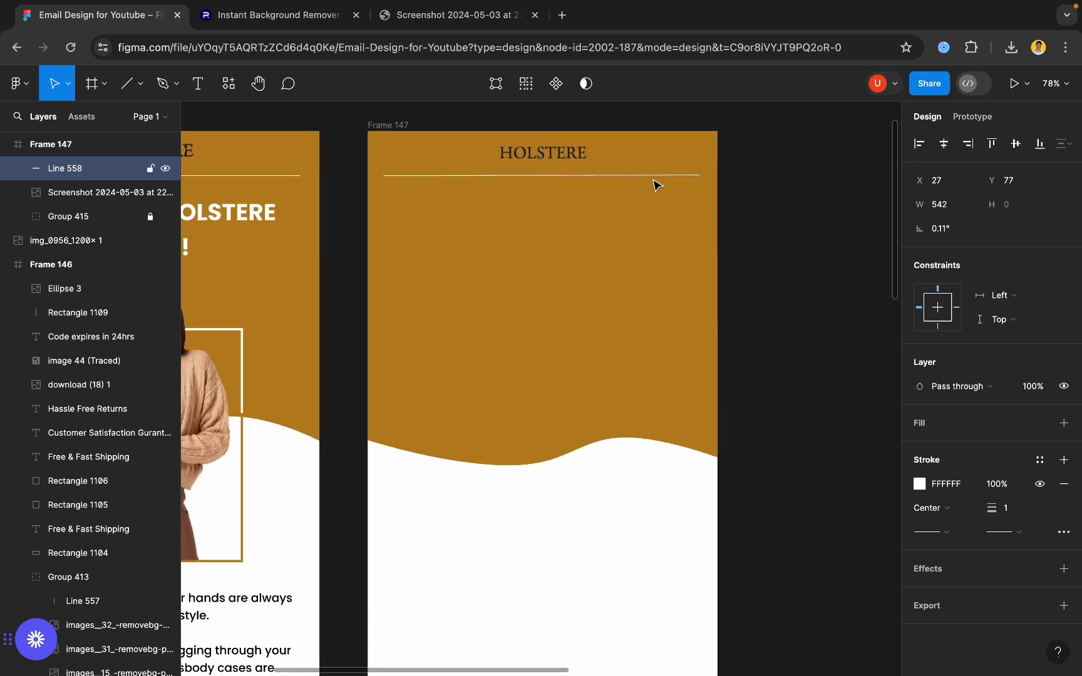
{"action": "key", "text": "Down"}
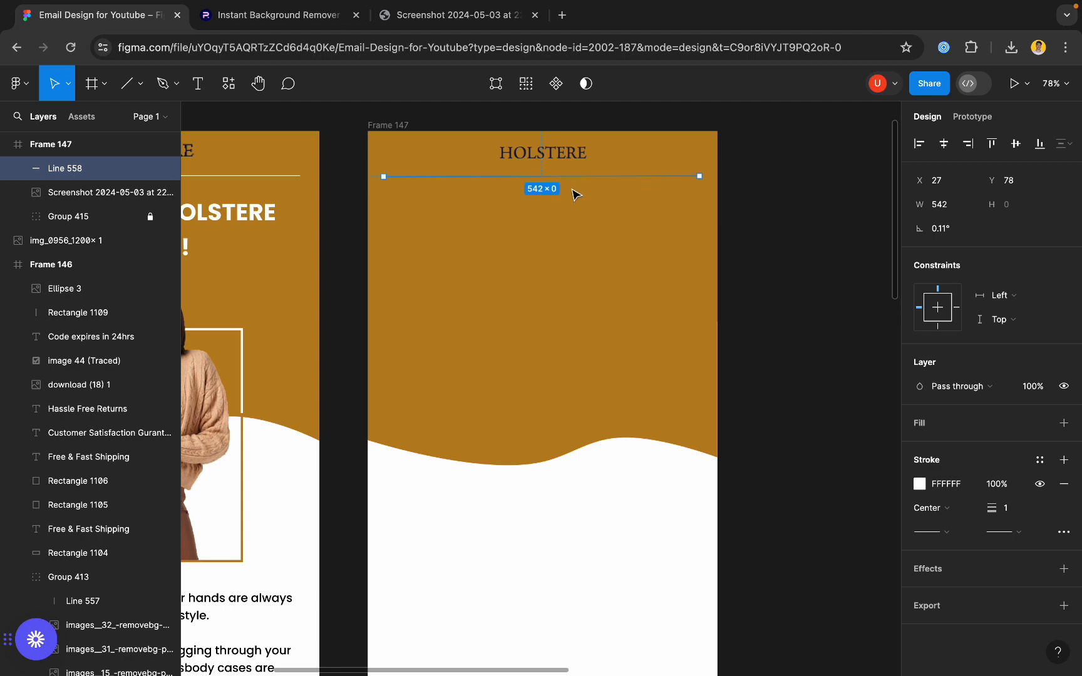
{"action": "scroll", "coordinate": [572, 194], "scroll_direction": "down", "scroll_amount": 5}
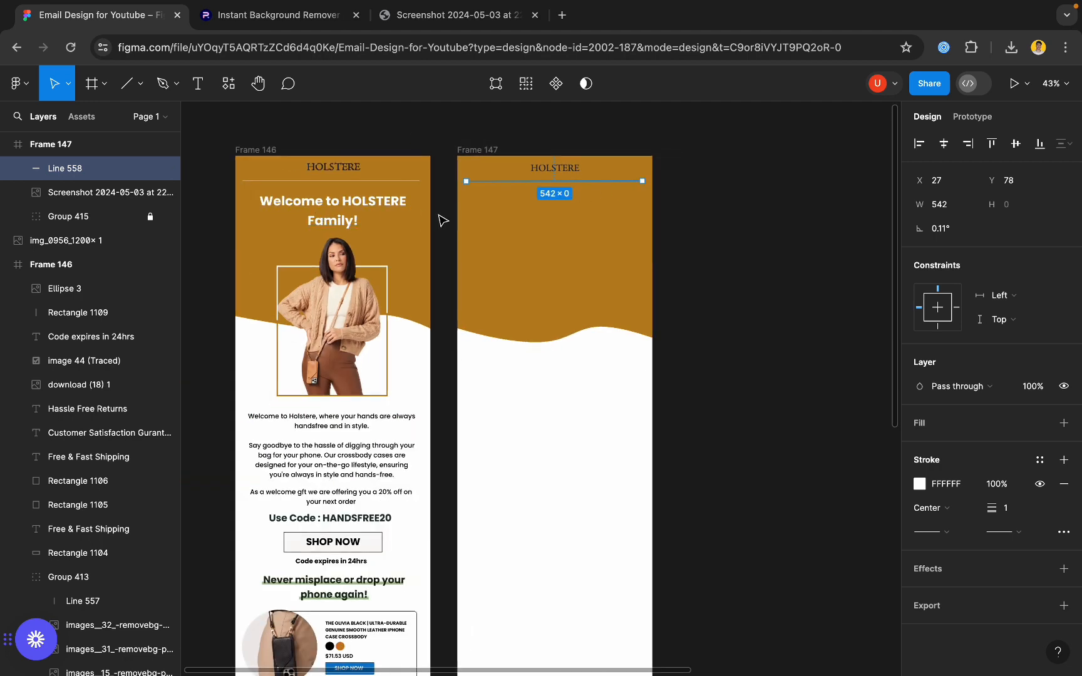
{"action": "left_click", "coordinate": [199, 93]}
{"action": "left_click_drag", "start_coordinate": [470, 204], "coordinate": [602, 230]}
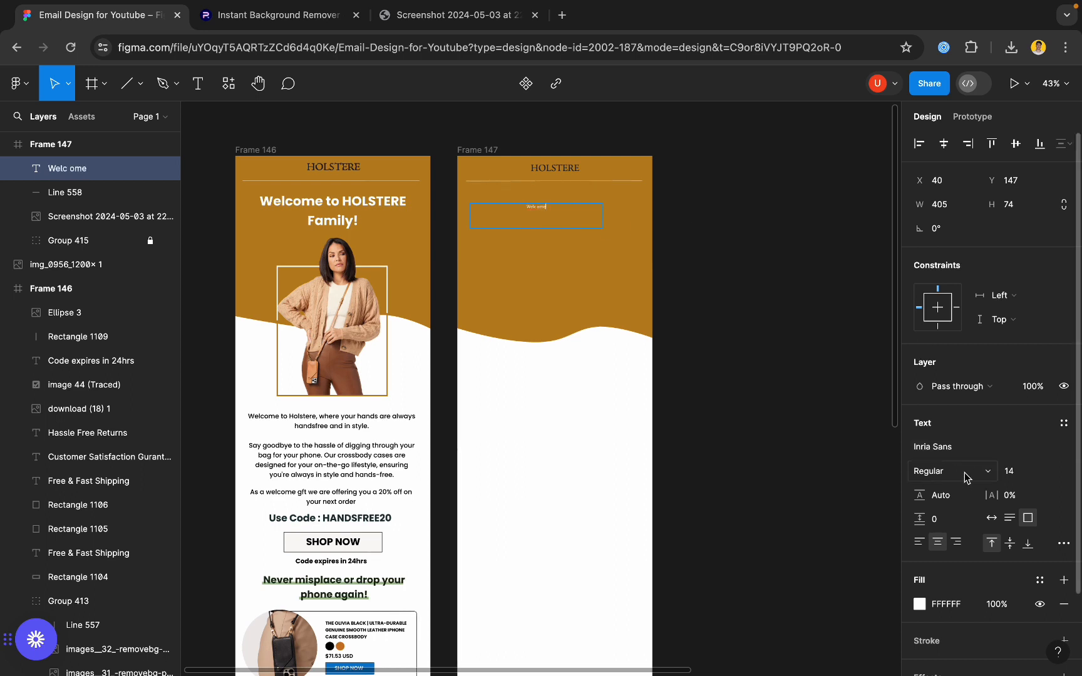
{"action": "scroll", "coordinate": [949, 459], "scroll_direction": "down", "scroll_amount": 2}
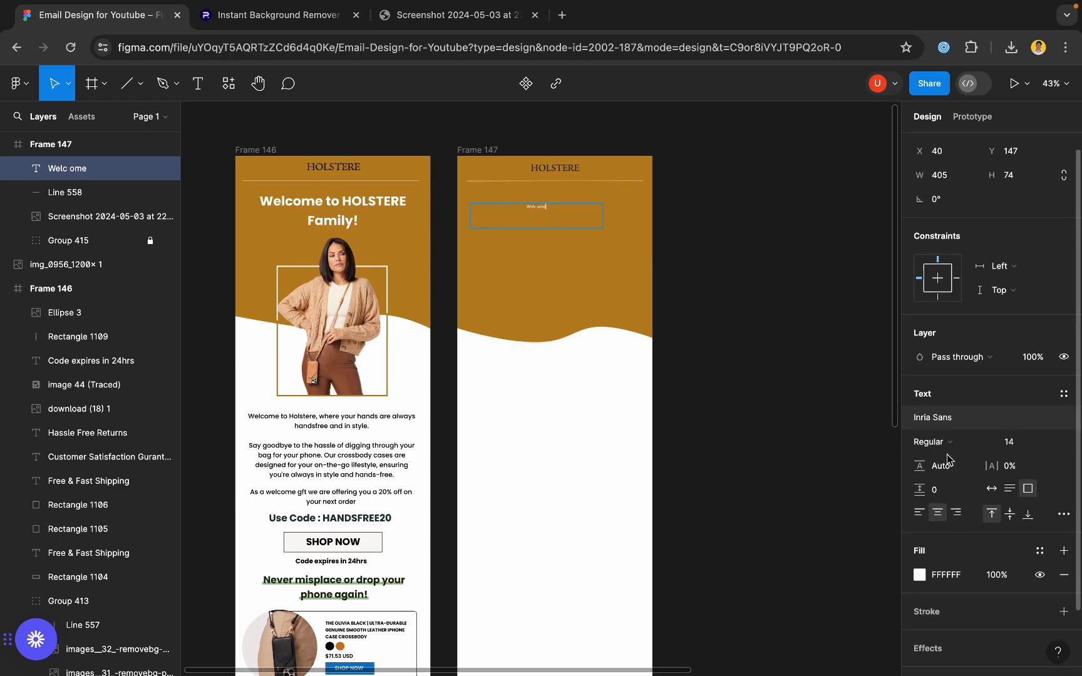
{"action": "key", "text": "Escape"}
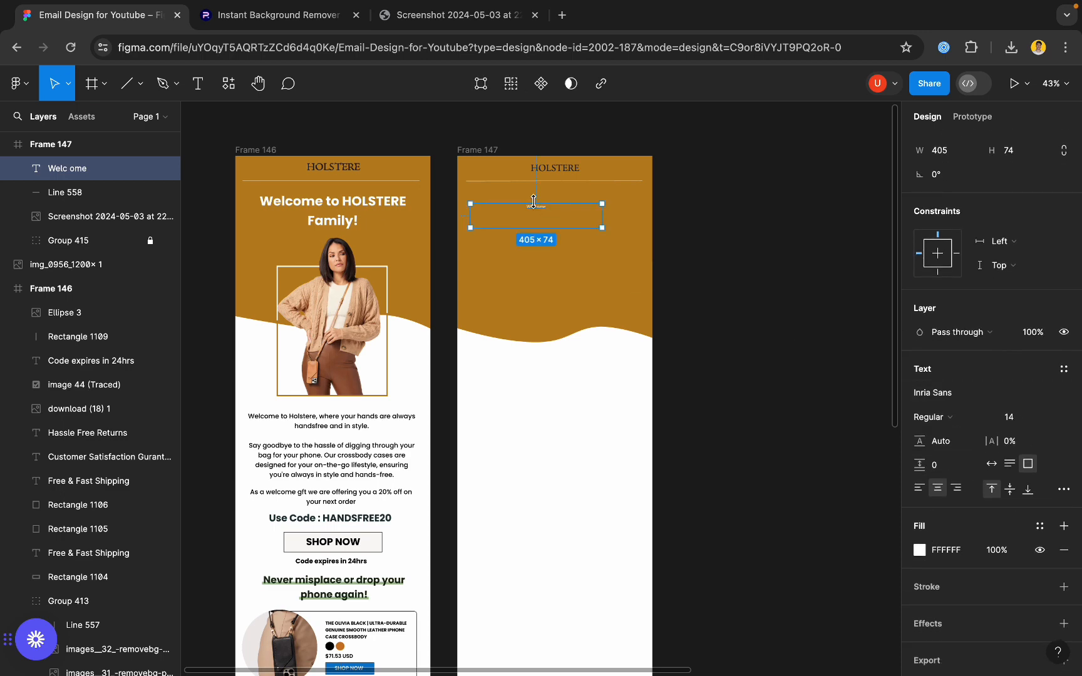
{"action": "scroll", "coordinate": [531, 204], "scroll_direction": "up", "scroll_amount": 3}
{"action": "key", "text": "Delete"}
- Copy the "Welcome to HOLSTERE Family!" heading from the reference design into Frame 147 below the divider line, centered horizontally
{"action": "left_click", "coordinate": [270, 209]}
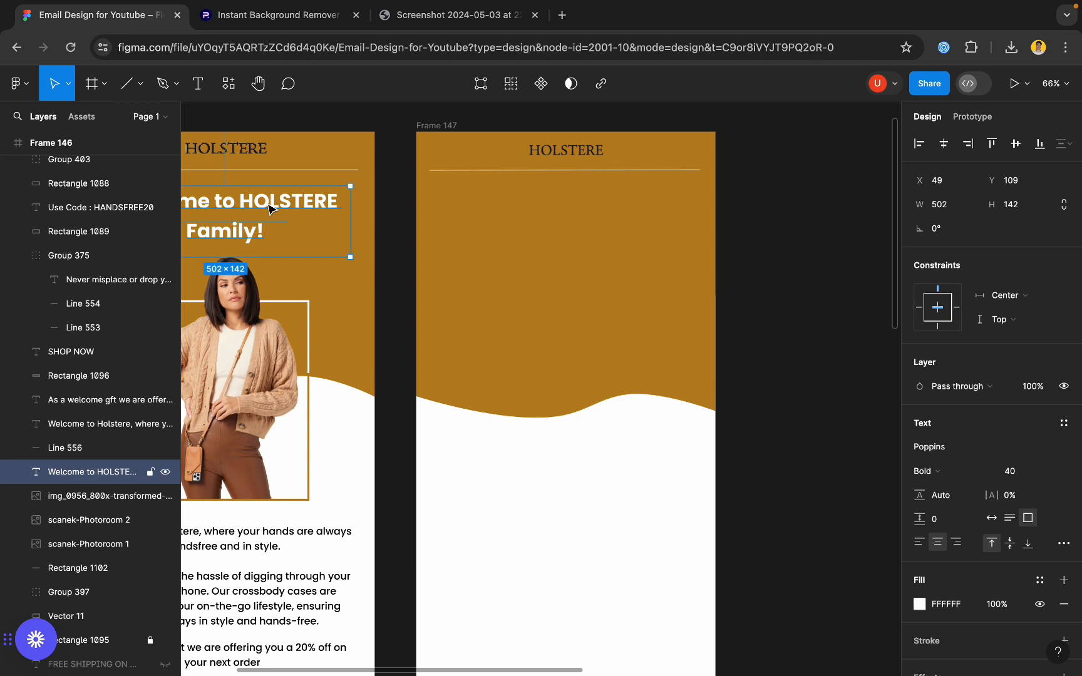
{"action": "left_click_drag", "start_coordinate": [269, 209], "coordinate": [616, 214]}
{"action": "left_click", "coordinate": [943, 143]}
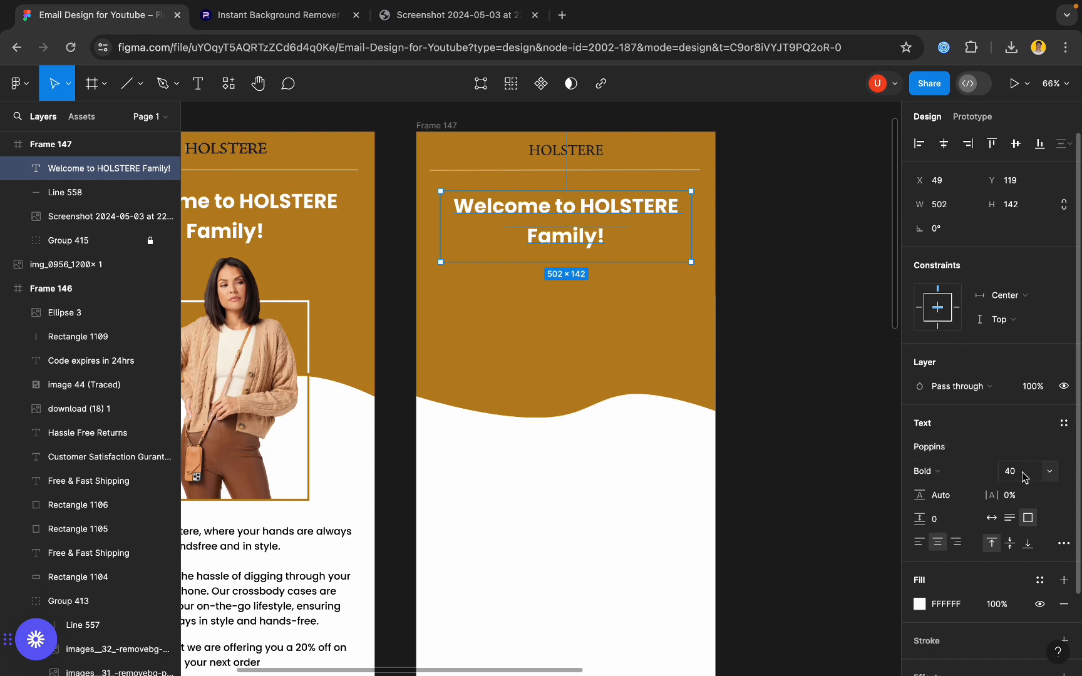
{"action": "scroll", "coordinate": [1004, 476], "scroll_direction": "down", "scroll_amount": 2}
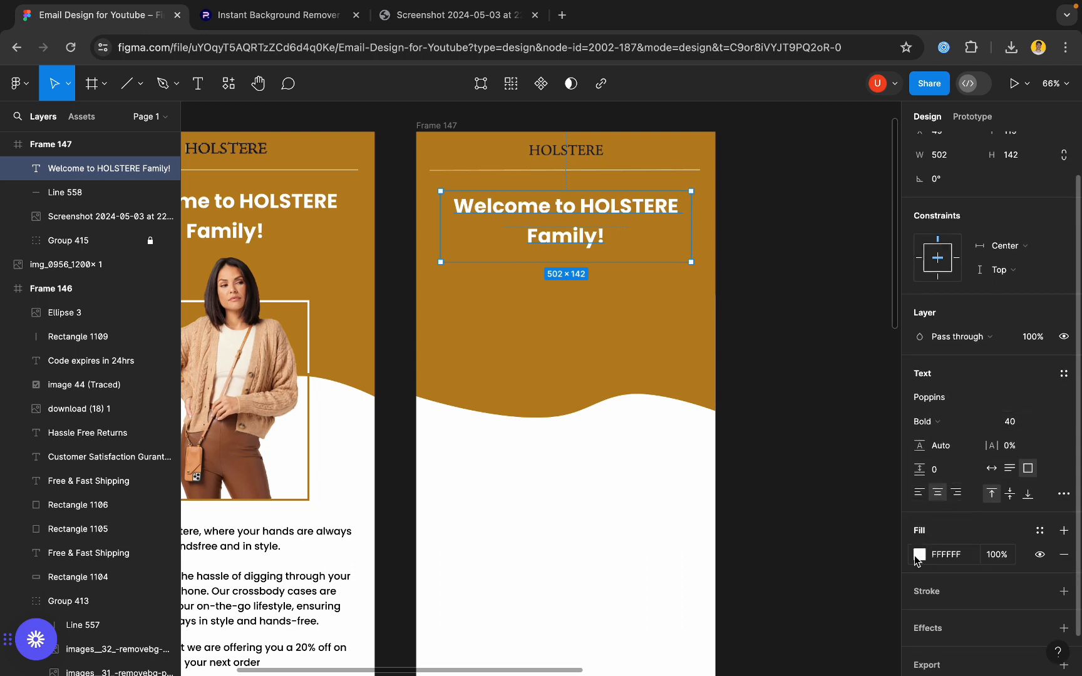
- Move the copied heading closer to the divider line, to about X 75, Y 108
{"action": "scroll", "coordinate": [769, 328], "scroll_direction": "left", "scroll_amount": 2}
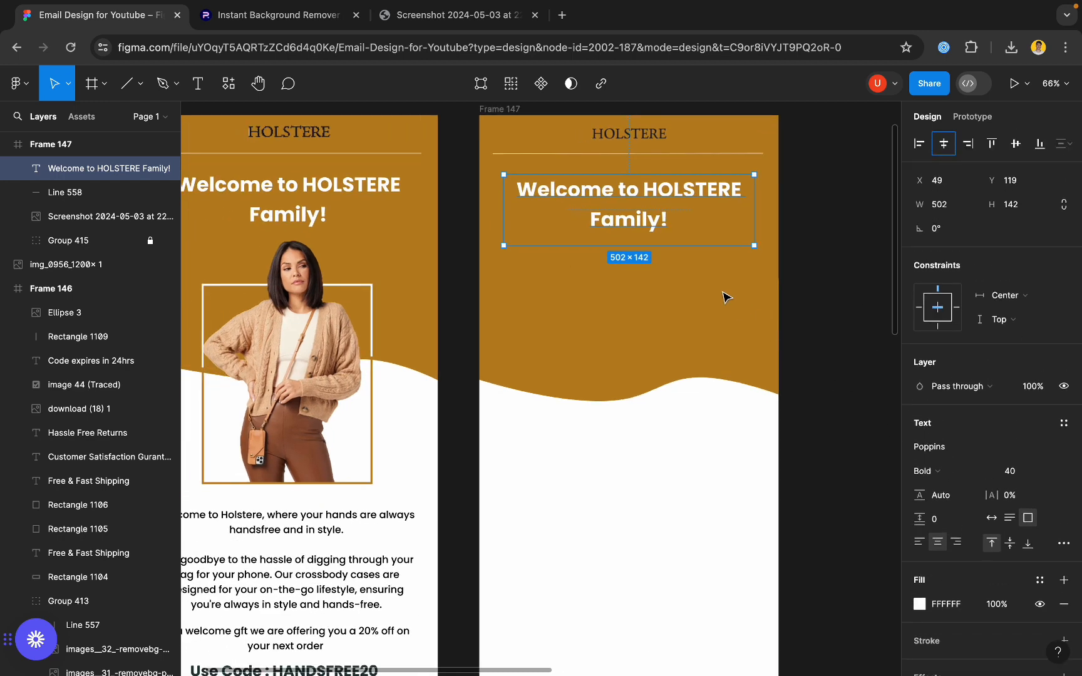
{"action": "mouse_move", "coordinate": [648, 241]}
{"action": "left_mouse_down"}
{"action": "mouse_move", "coordinate": [665, 237]}
{"action": "mouse_move", "coordinate": [657, 232]}
{"action": "left_mouse_up"}
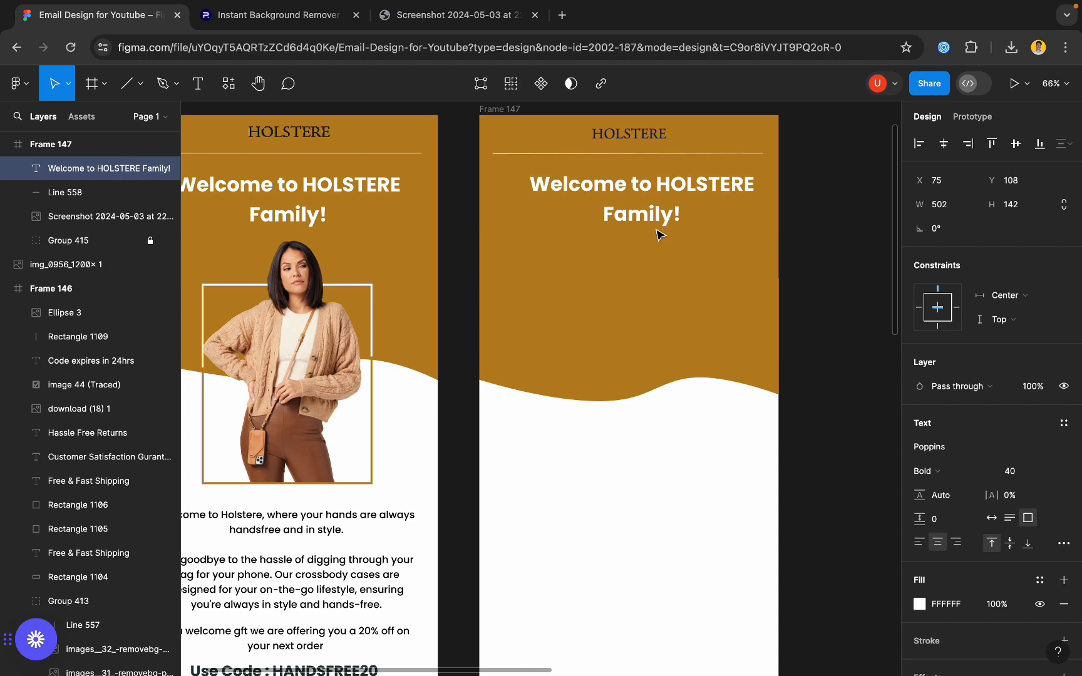
{"action": "scroll", "coordinate": [544, 291], "scroll_direction": "right", "scroll_amount": 1}
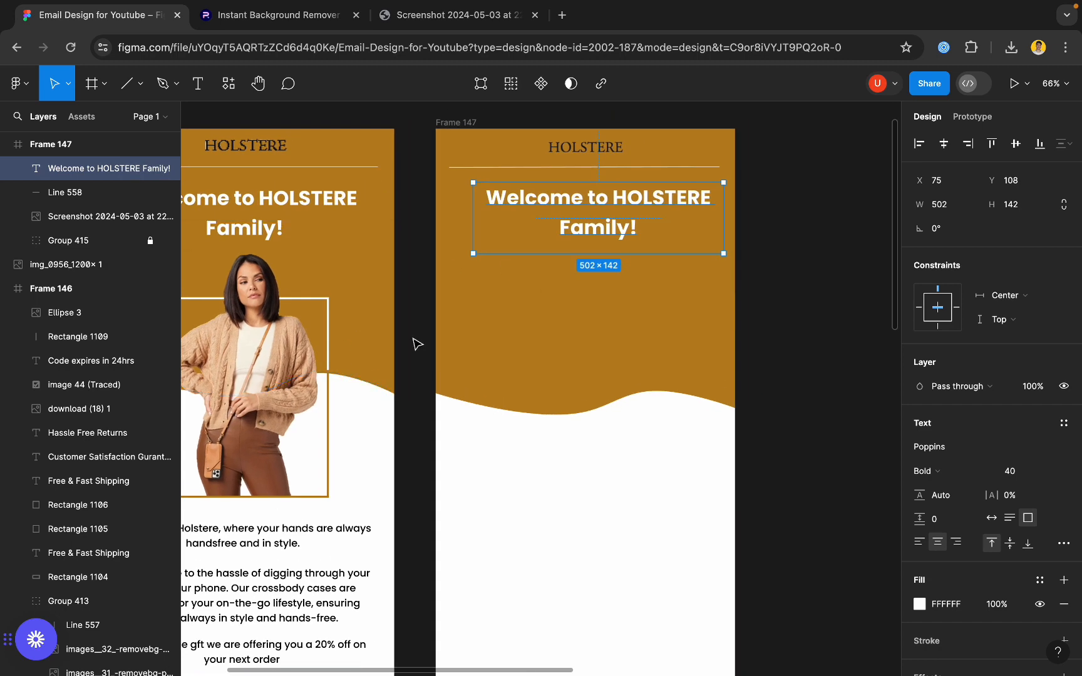
- Move the separate model photo closer to Frame 147, on the empty canvas beside it
{"action": "scroll", "coordinate": [415, 343], "scroll_direction": "down", "scroll_amount": 5}
{"action": "scroll", "coordinate": [368, 373], "scroll_direction": "up", "scroll_amount": 5}
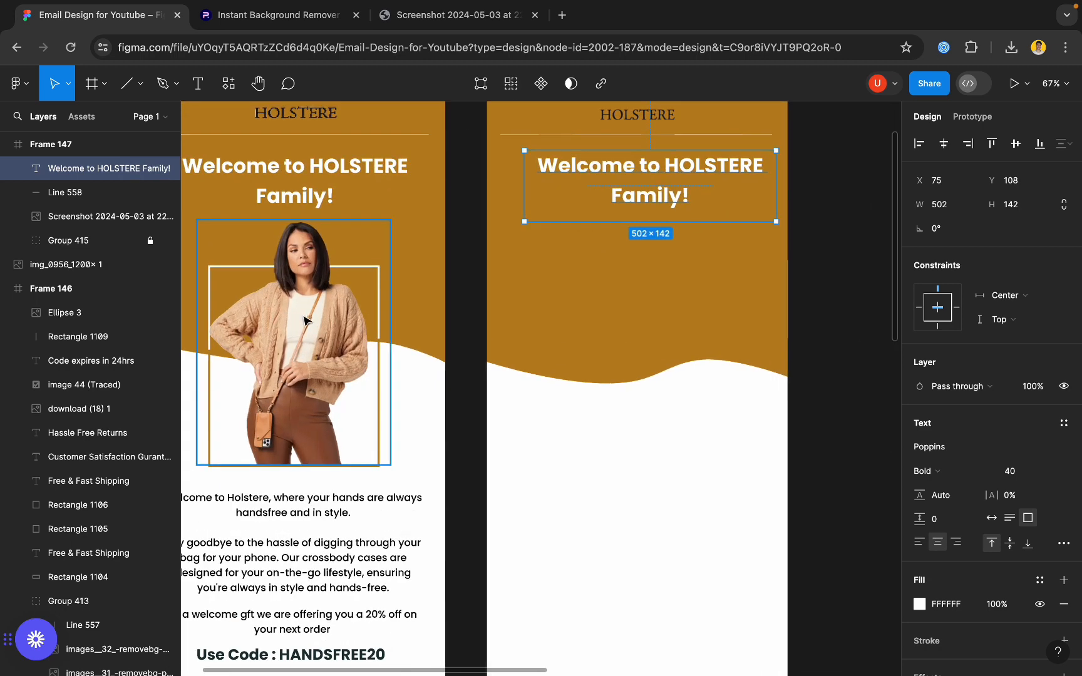
{"action": "scroll", "coordinate": [305, 320], "scroll_direction": "down", "scroll_amount": 3}
{"action": "scroll", "coordinate": [266, 352], "scroll_direction": "up", "scroll_amount": 10}
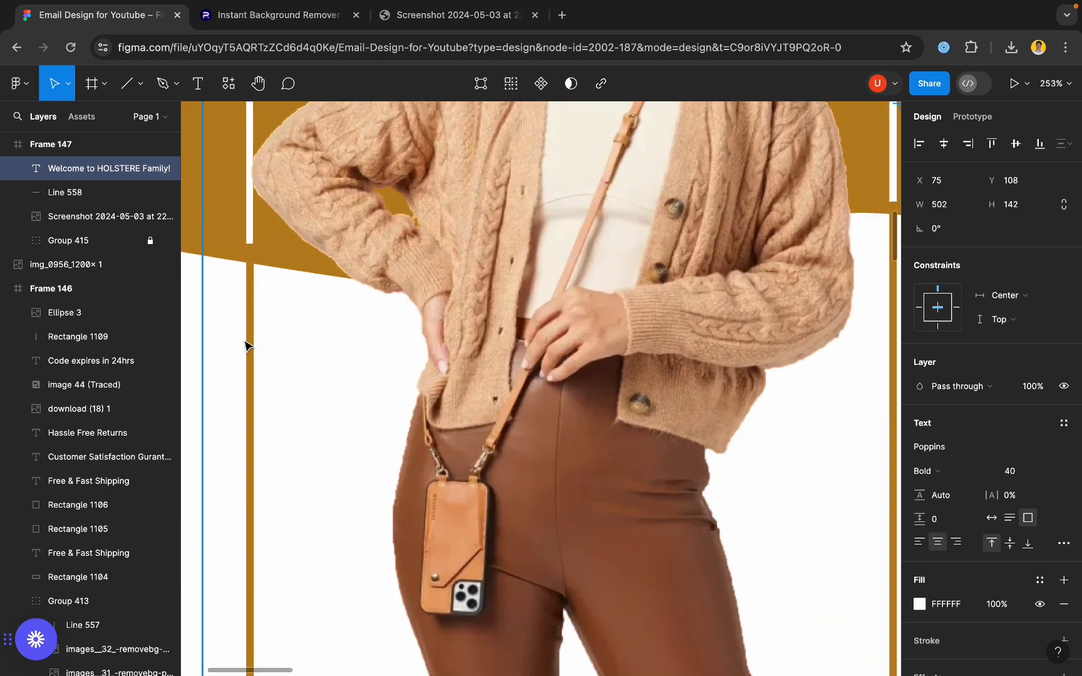
{"action": "scroll", "coordinate": [275, 331], "scroll_direction": "down", "scroll_amount": 5}
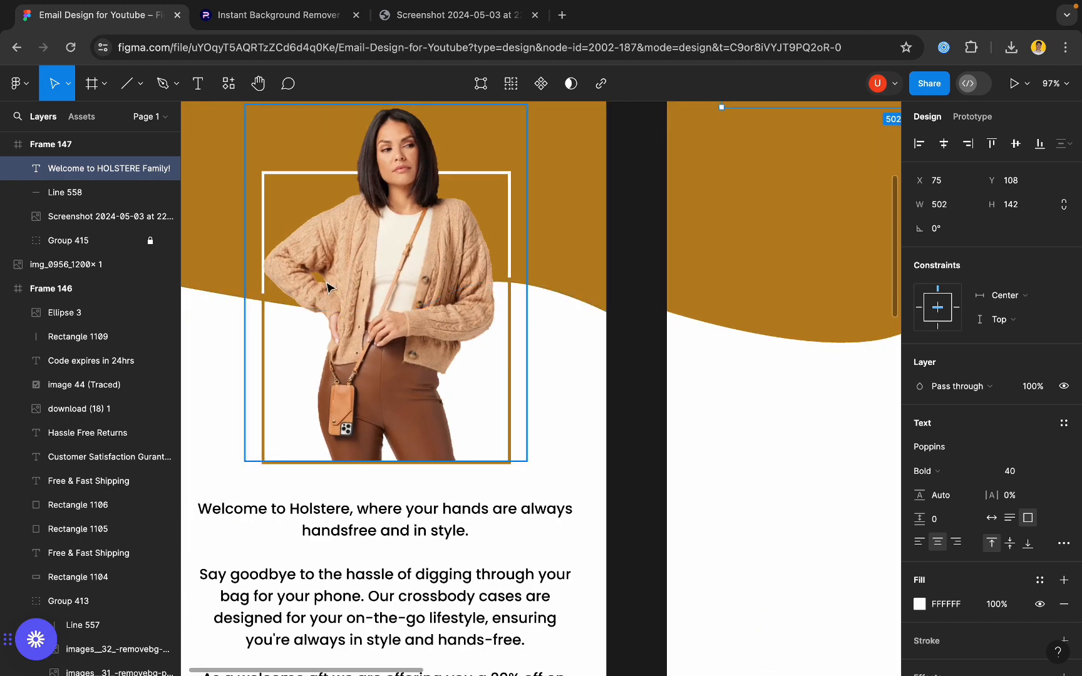
{"action": "scroll", "coordinate": [307, 294], "scroll_direction": "down", "scroll_amount": 5}
{"action": "scroll", "coordinate": [752, 238], "scroll_direction": "right", "scroll_amount": 3}
{"action": "scroll", "coordinate": [824, 228], "scroll_direction": "up", "scroll_amount": 2}
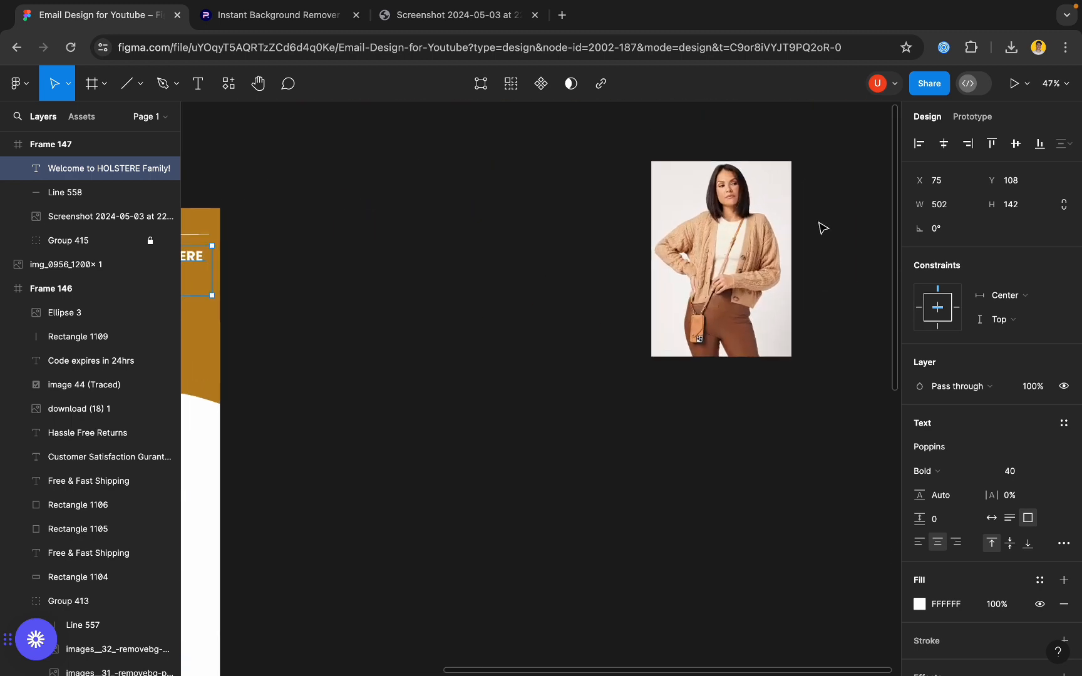
{"action": "left_click_drag", "start_coordinate": [781, 305], "coordinate": [485, 305]}
{"action": "scroll", "coordinate": [355, 341], "scroll_direction": "down", "scroll_amount": 5}
{"action": "scroll", "coordinate": [344, 340], "scroll_direction": "up", "scroll_amount": 4}
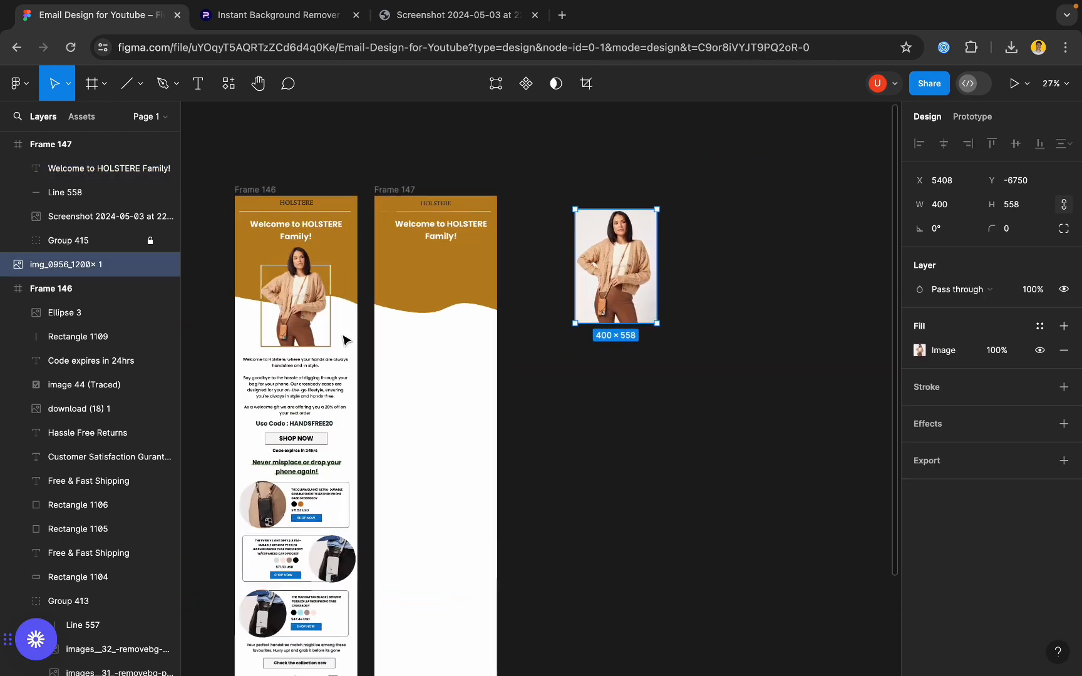
{"action": "scroll", "coordinate": [476, 310], "scroll_direction": "up", "scroll_amount": 3}
{"action": "scroll", "coordinate": [617, 229], "scroll_direction": "left", "scroll_amount": 3}
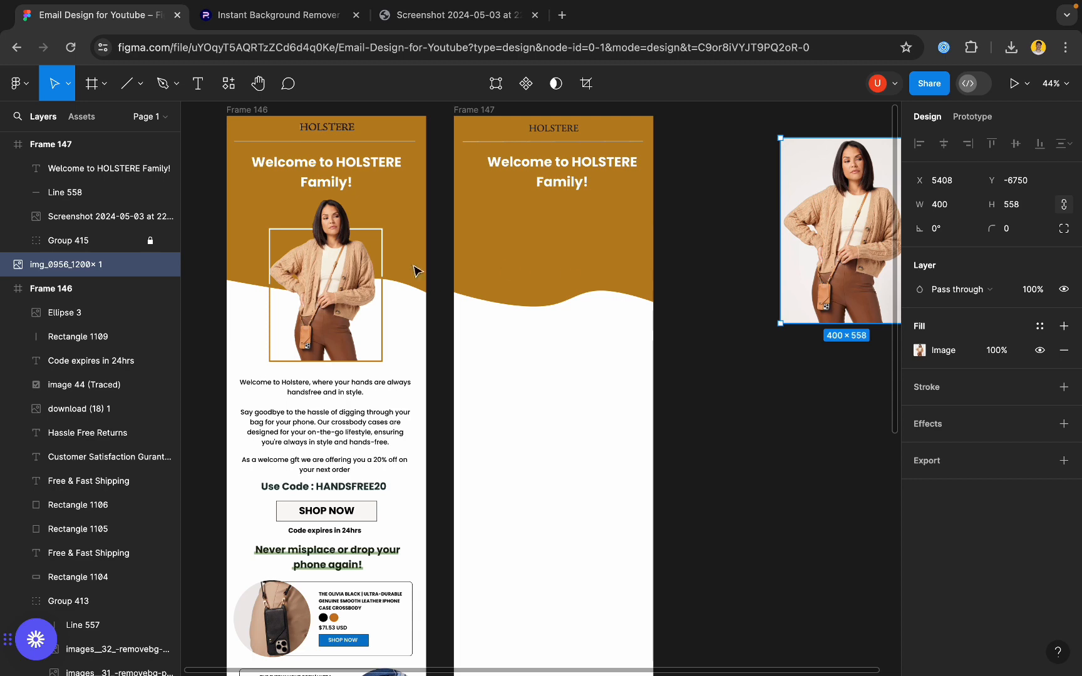
- Switch to Photoroom's background remover, clear the previous logo result and load img_0956_1200x.webp from the recent downloads
{"action": "left_click", "coordinate": [307, 18]}
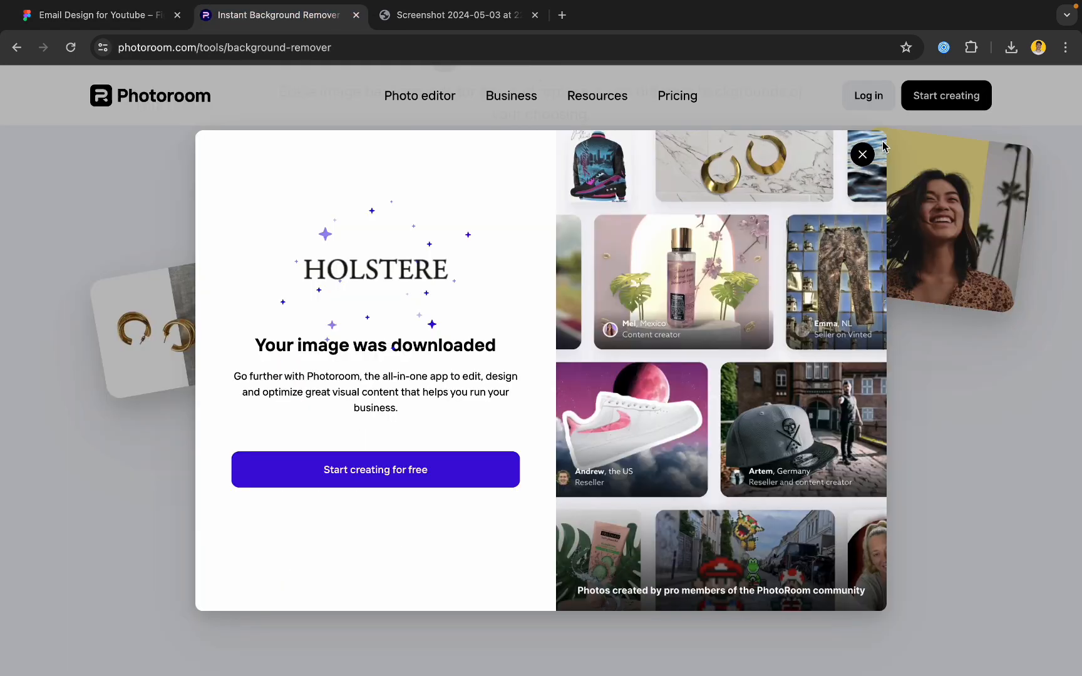
{"action": "left_click", "coordinate": [861, 155]}
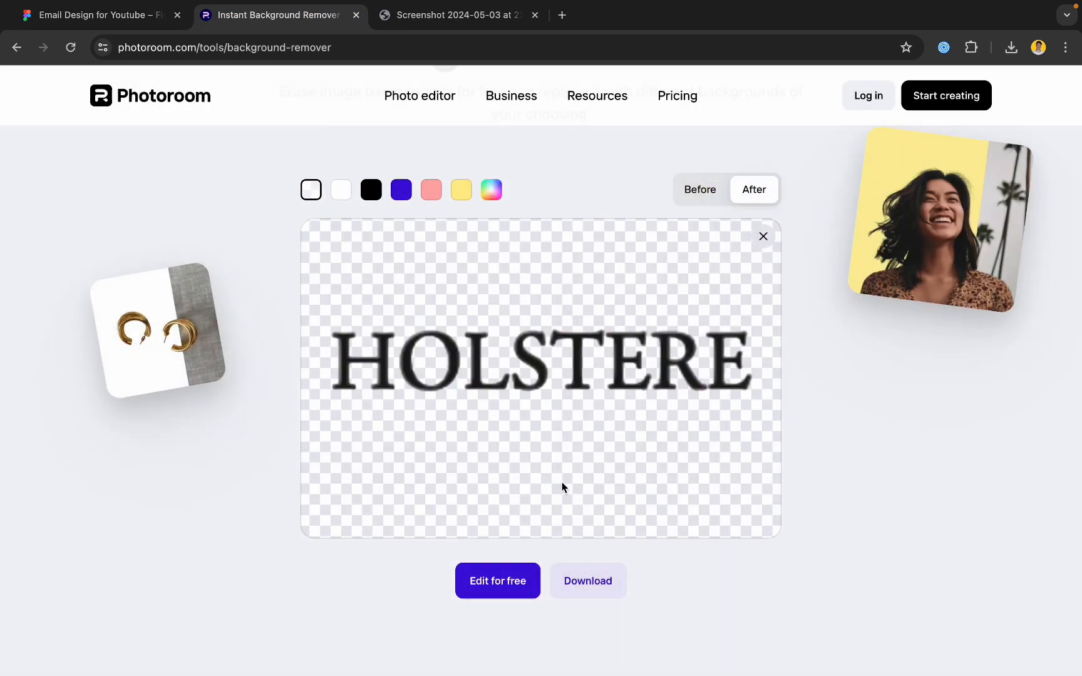
{"action": "left_click", "coordinate": [763, 238]}
{"action": "left_click", "coordinate": [1015, 50]}
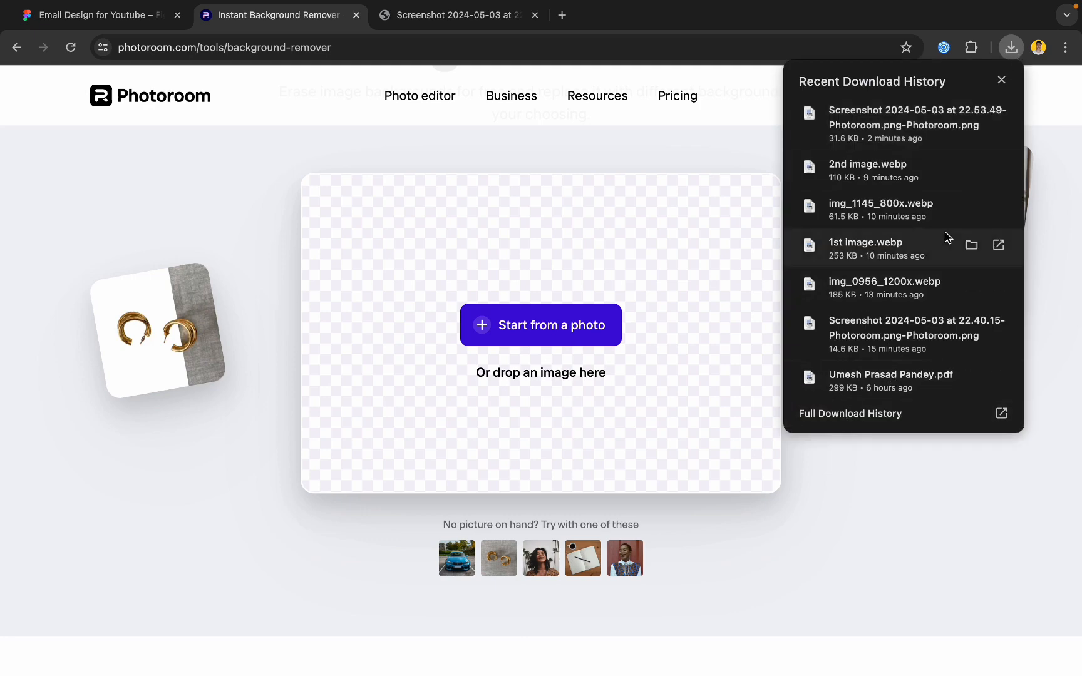
{"action": "left_click_drag", "start_coordinate": [911, 298], "coordinate": [526, 328]}
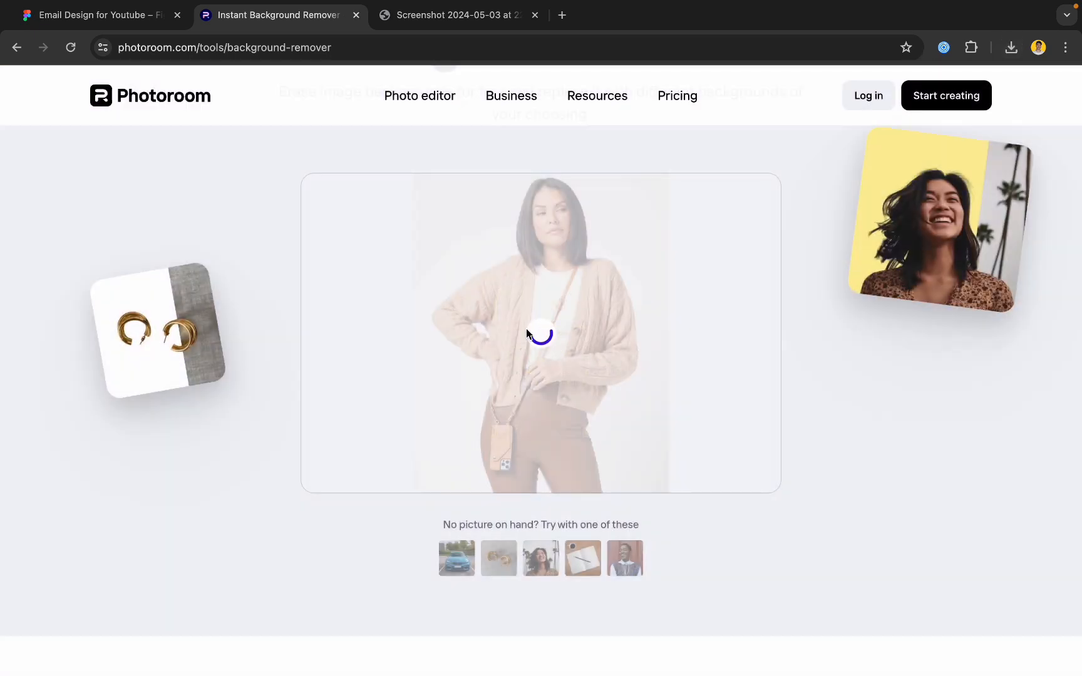
- Download the background-free model photo in standard resolution
{"action": "scroll", "coordinate": [538, 320], "scroll_direction": "down", "scroll_amount": 2}
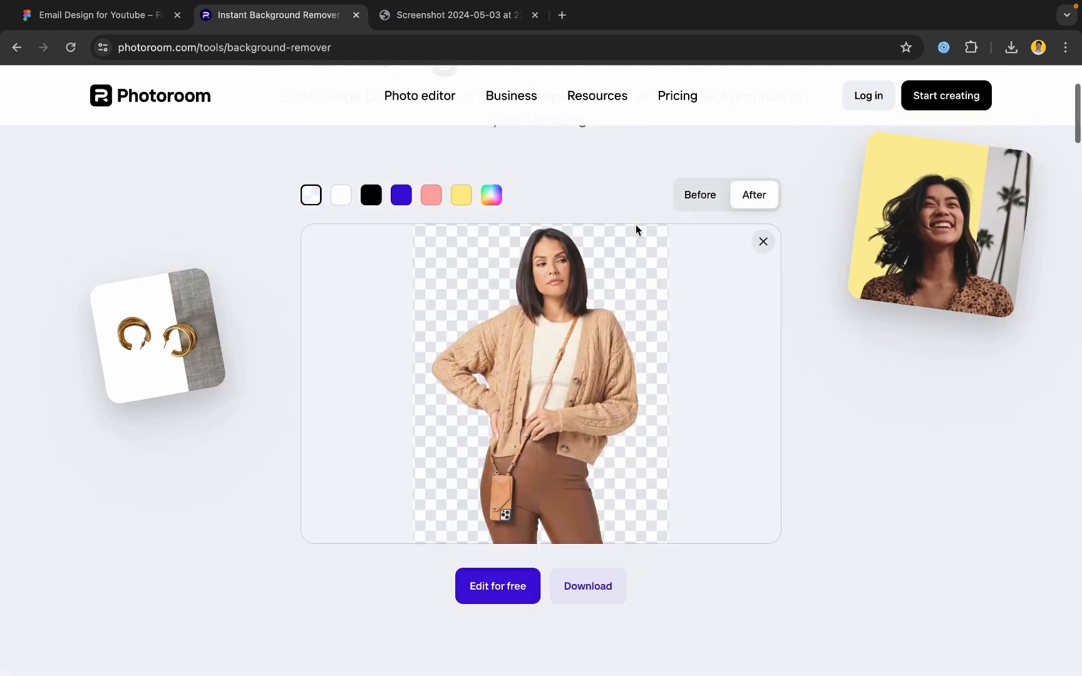
{"action": "left_click", "coordinate": [587, 587]}
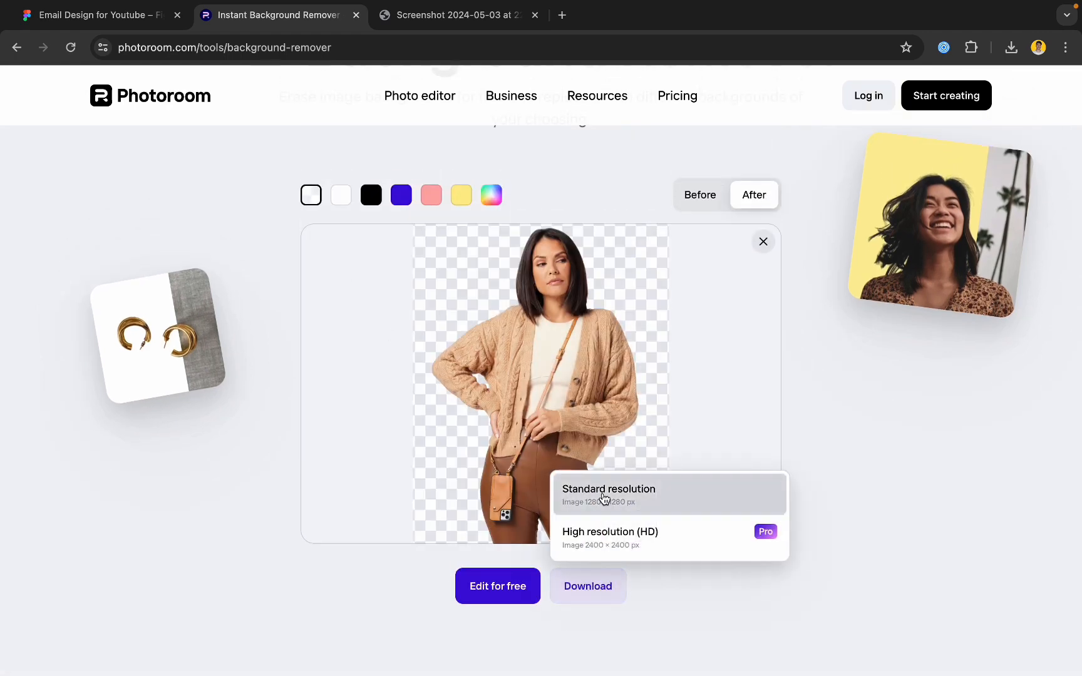
{"action": "left_click", "coordinate": [573, 498]}
- Switch back to Figma and place the downloaded background-free model photo on the canvas beside Frame 147
{"action": "left_click", "coordinate": [118, 18]}
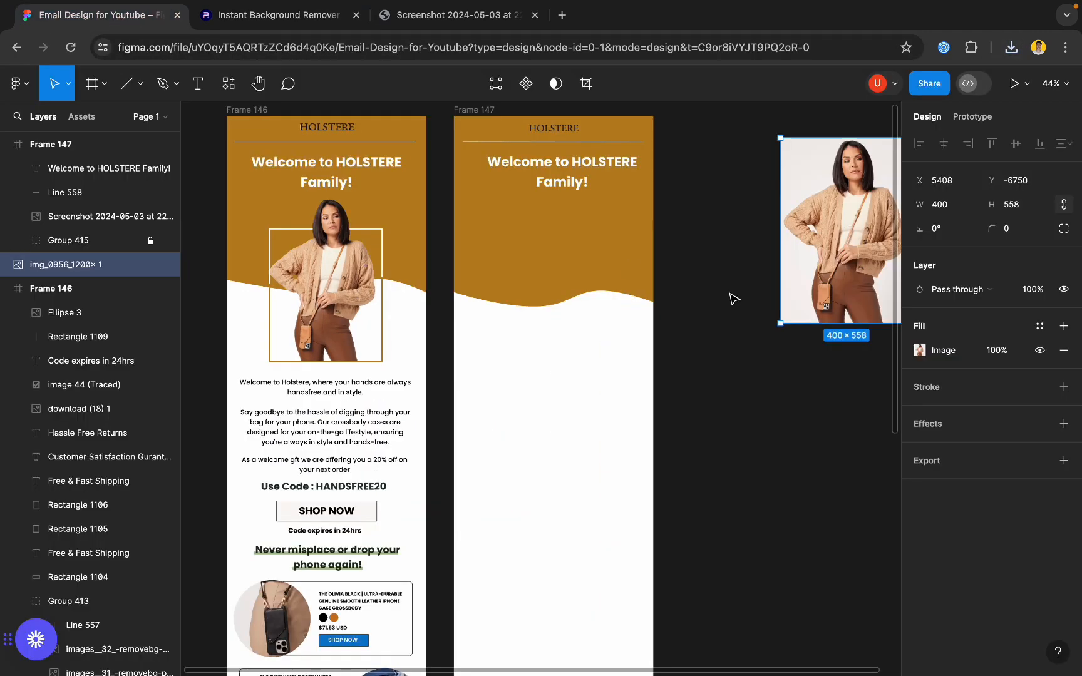
{"action": "left_click", "coordinate": [1011, 47]}
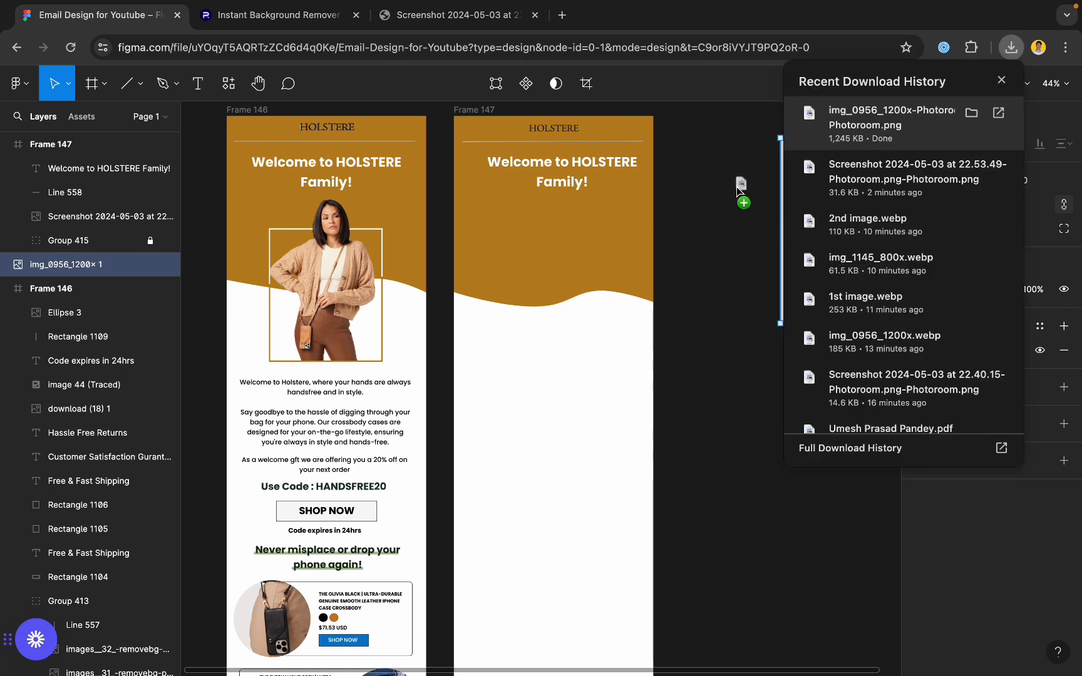
{"action": "left_click_drag", "start_coordinate": [736, 187], "coordinate": [700, 213]}
- Resize the background-free model photo proportionally to the reference photo's width of 387 and position it directly beside Frame 147
{"action": "double_click", "coordinate": [347, 271]}
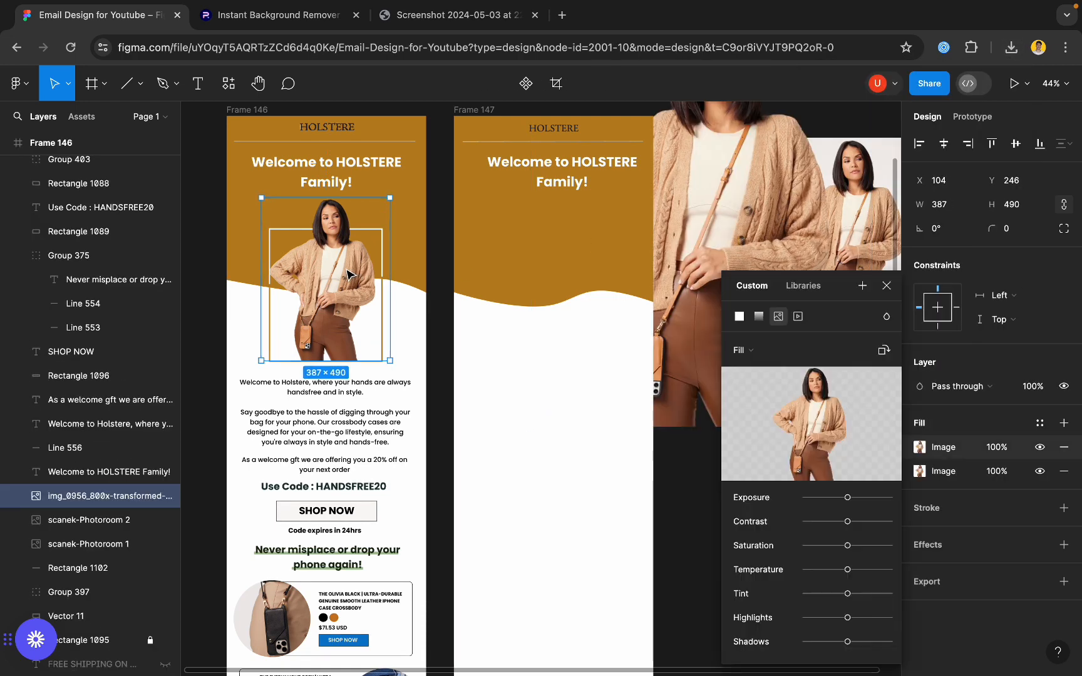
{"action": "left_click", "coordinate": [888, 286]}
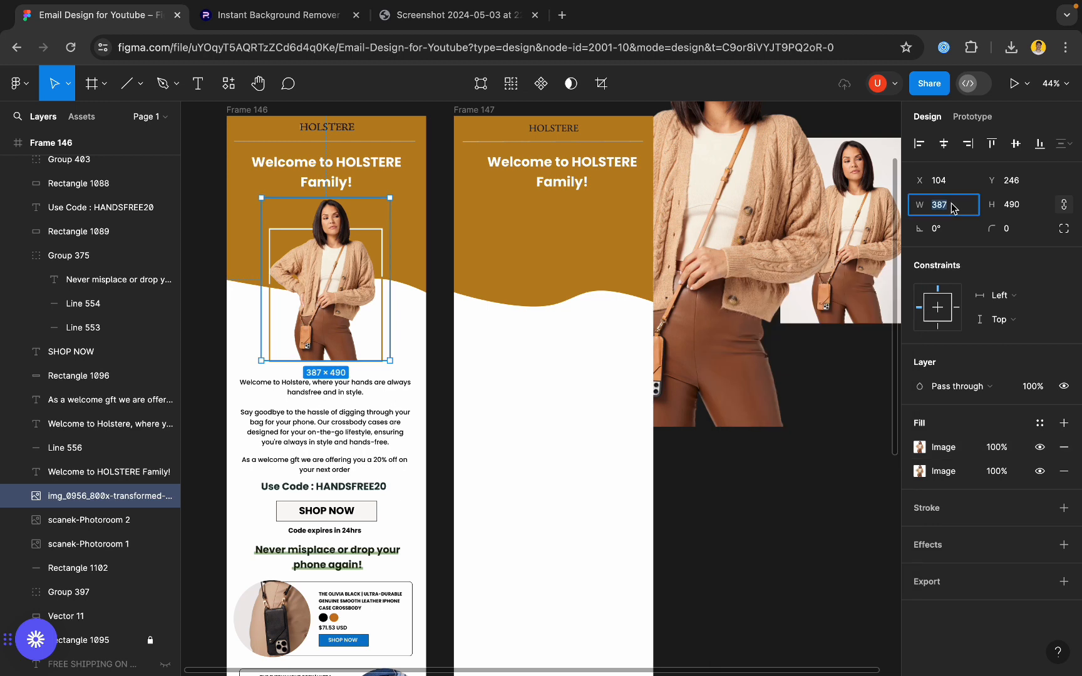
{"action": "left_click", "coordinate": [756, 217]}
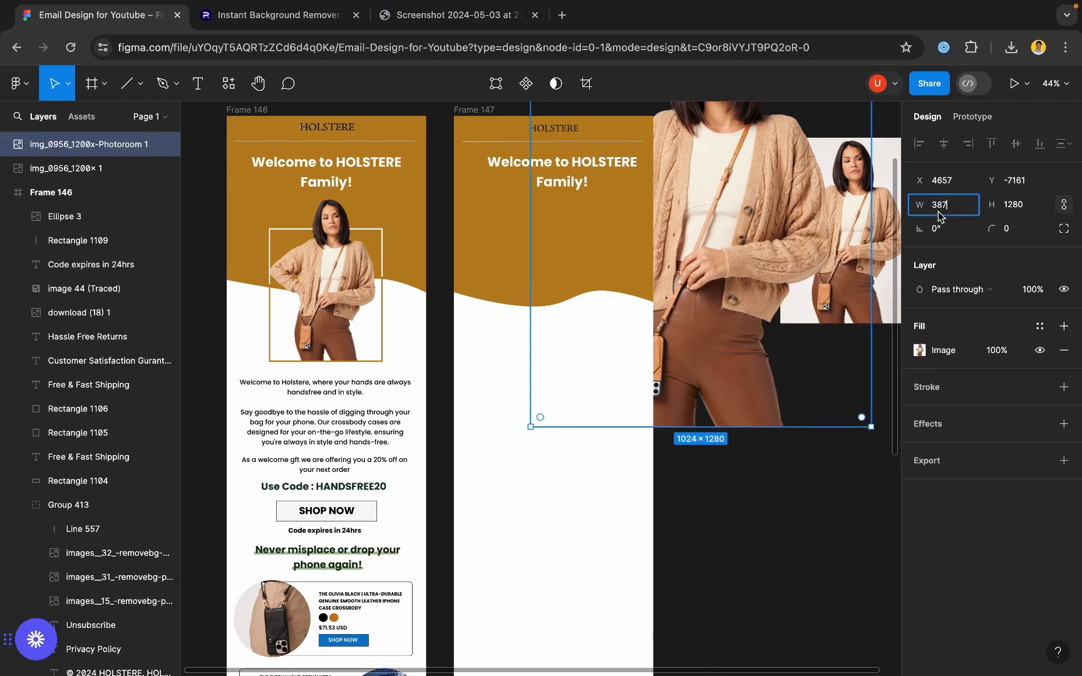
{"action": "key", "text": "Return"}
{"action": "left_click_drag", "start_coordinate": [616, 120], "coordinate": [732, 307]}
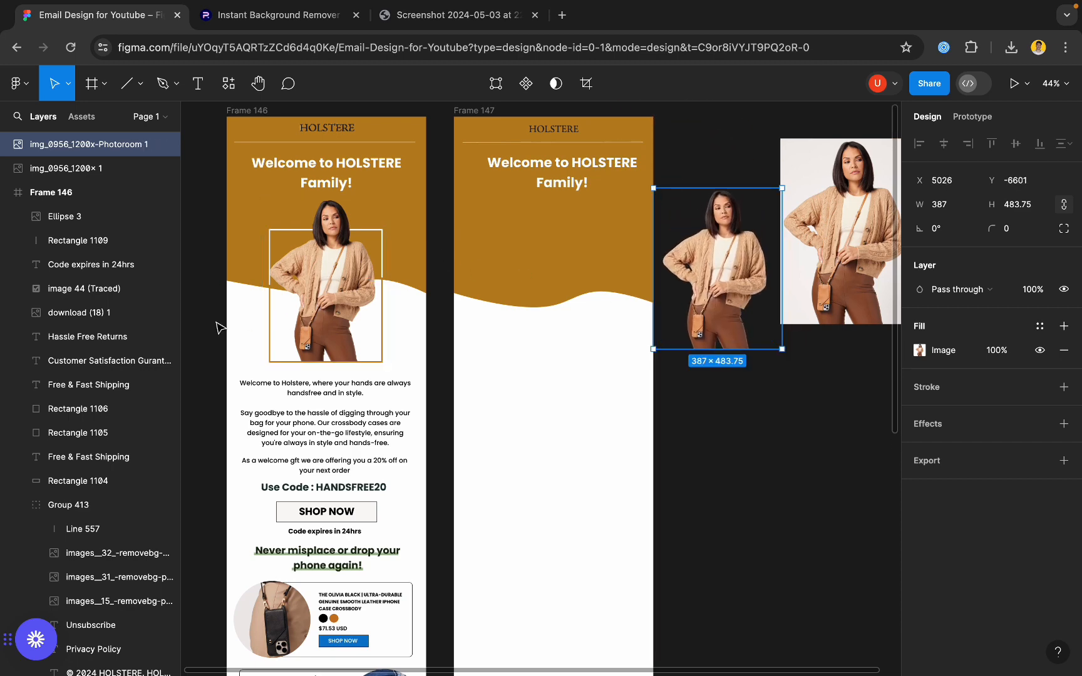
- Draw a thin rectangle about 1 × 32 over the left brown border beneath the wave in Frame 146
{"action": "scroll", "coordinate": [219, 327], "scroll_direction": "up", "scroll_amount": 15}
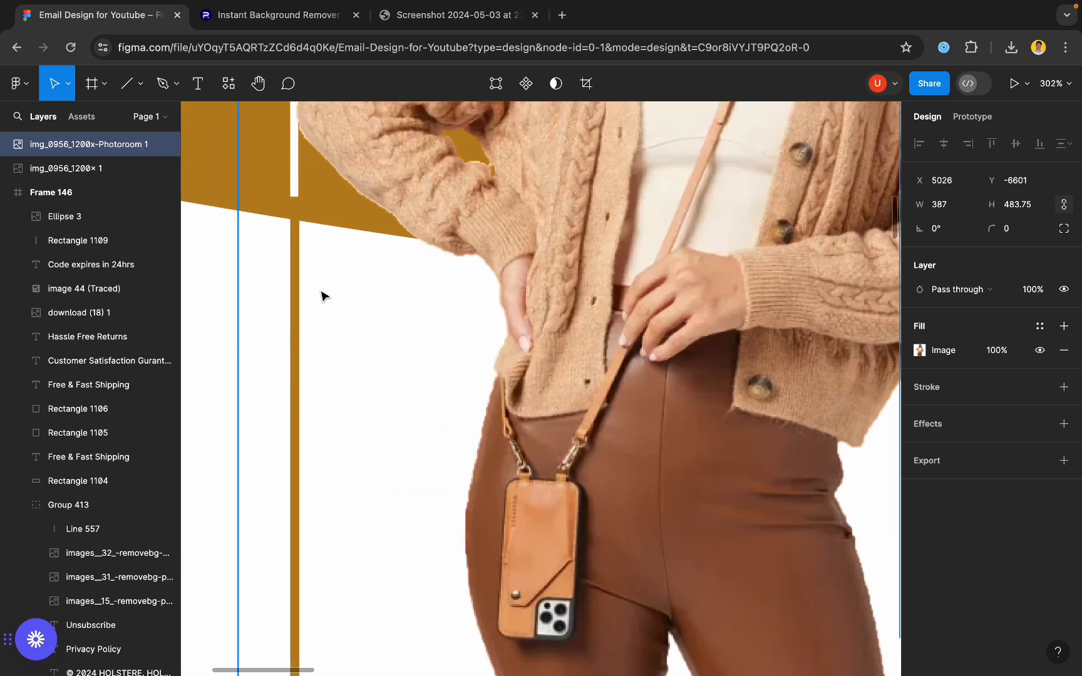
{"action": "scroll", "coordinate": [316, 276], "scroll_direction": "down", "scroll_amount": 10}
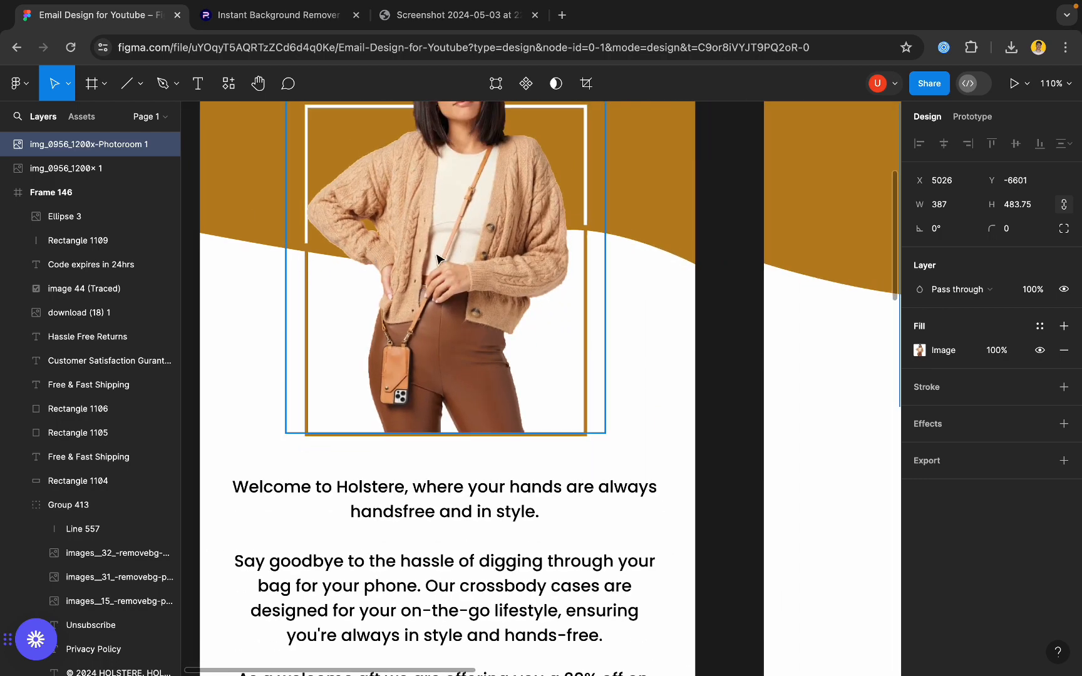
{"action": "scroll", "coordinate": [437, 258], "scroll_direction": "down", "scroll_amount": 5}
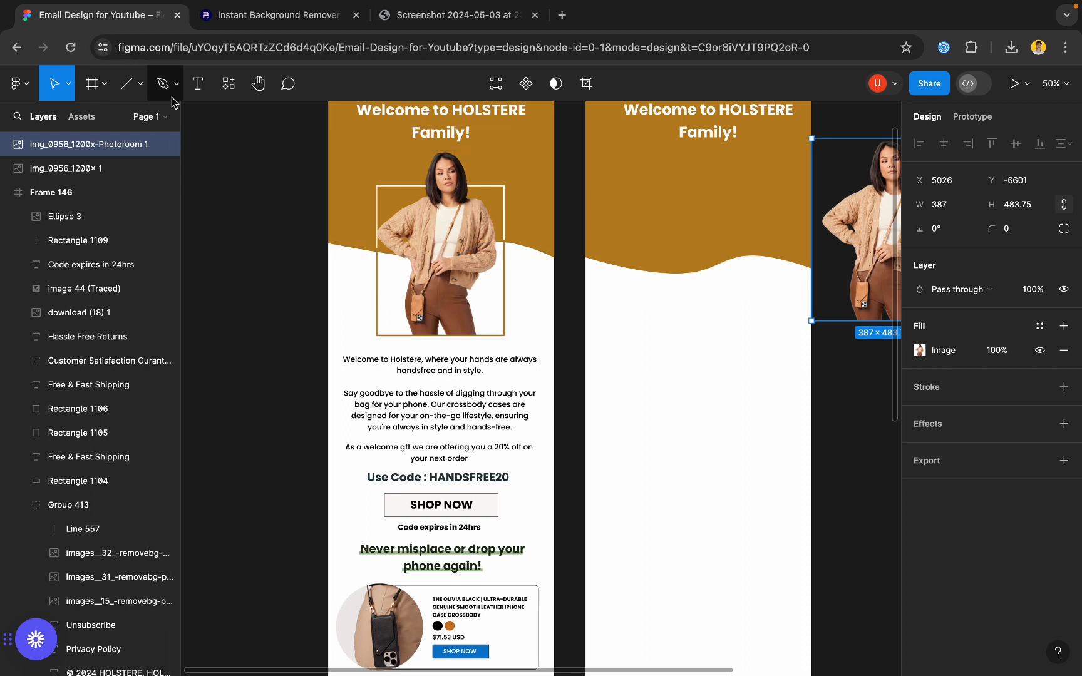
{"action": "left_click", "coordinate": [142, 85]}
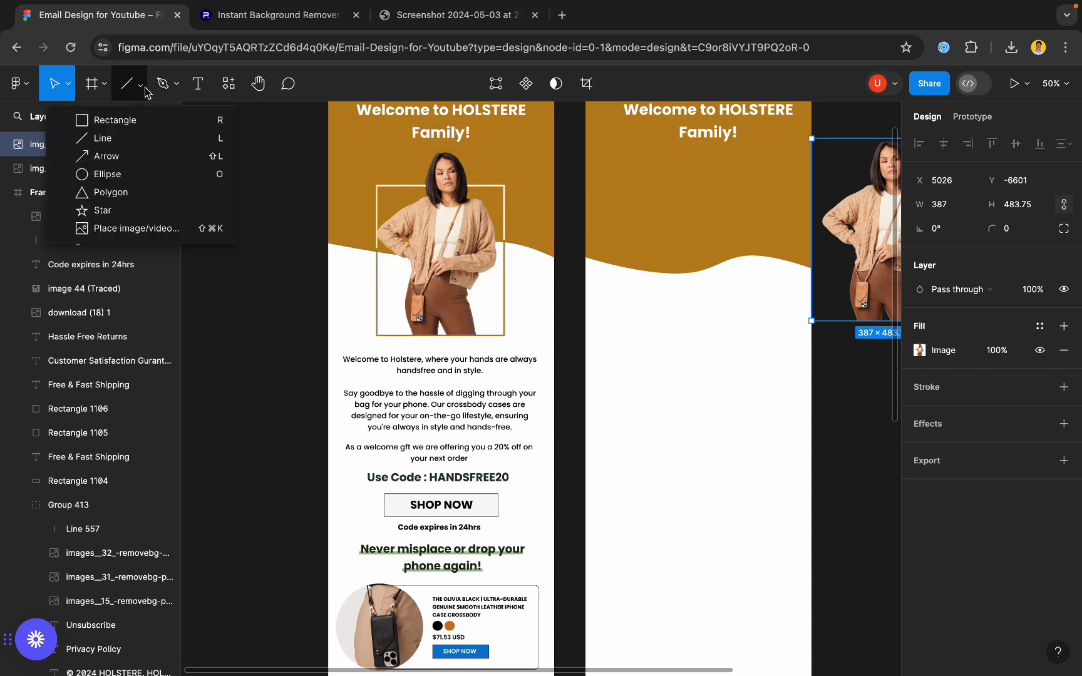
{"action": "left_click", "coordinate": [134, 121]}
{"action": "scroll", "coordinate": [683, 294], "scroll_direction": "up", "scroll_amount": 5}
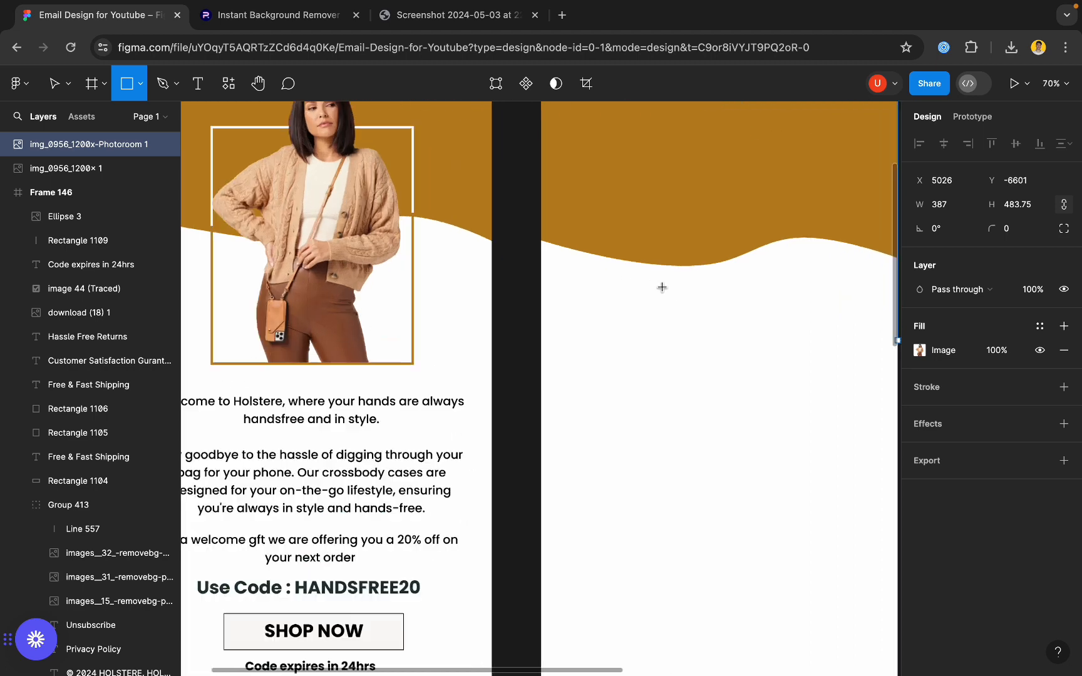
{"action": "scroll", "coordinate": [615, 263], "scroll_direction": "down", "scroll_amount": 5}
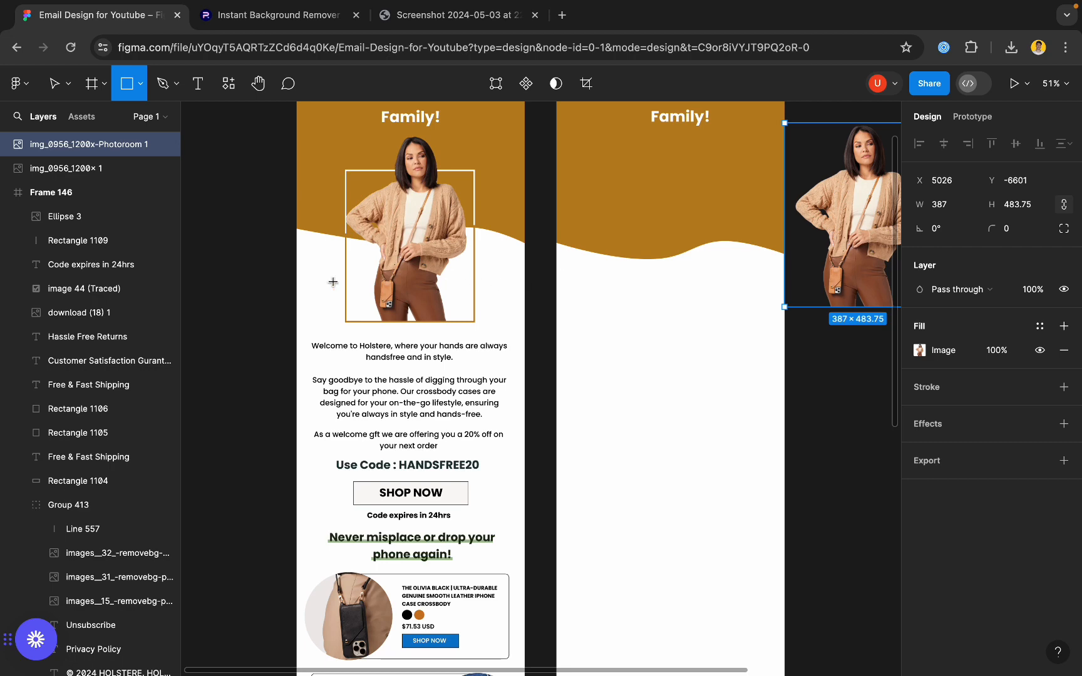
{"action": "scroll", "coordinate": [336, 244], "scroll_direction": "up", "scroll_amount": 8}
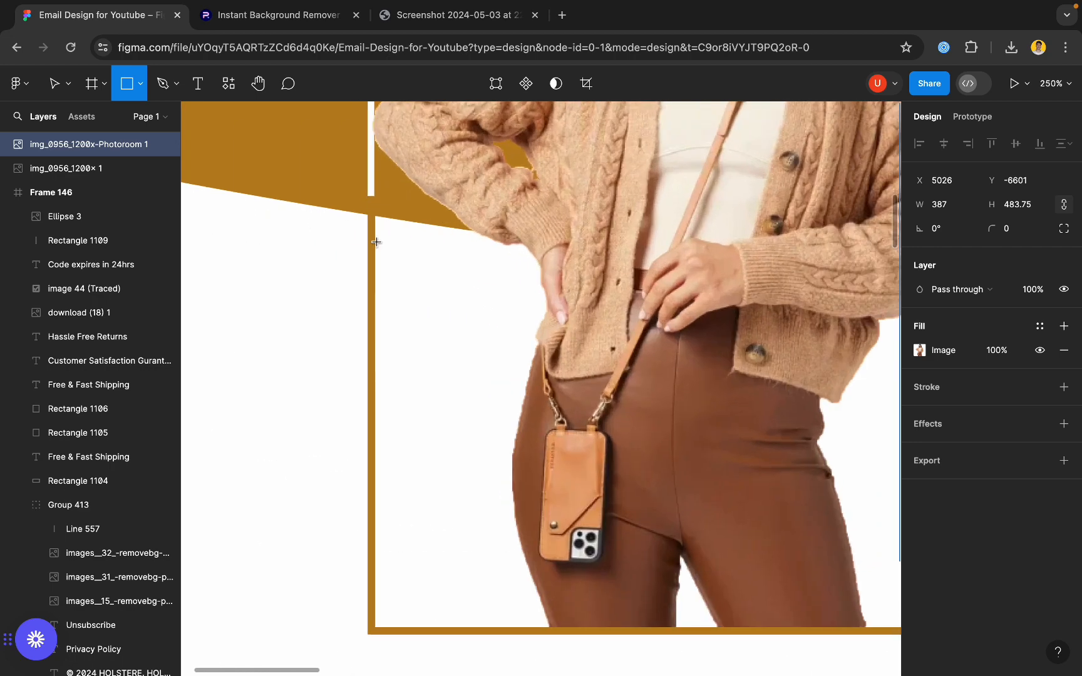
{"action": "scroll", "coordinate": [342, 243], "scroll_direction": "up", "scroll_amount": 6}
{"action": "left_click_drag", "start_coordinate": [354, 170], "coordinate": [358, 333]}
- Fit the new rectangle to the brown border's thickness and upper end, making it 4 wide and 35 high
{"action": "scroll", "coordinate": [349, 162], "scroll_direction": "up", "scroll_amount": 6}
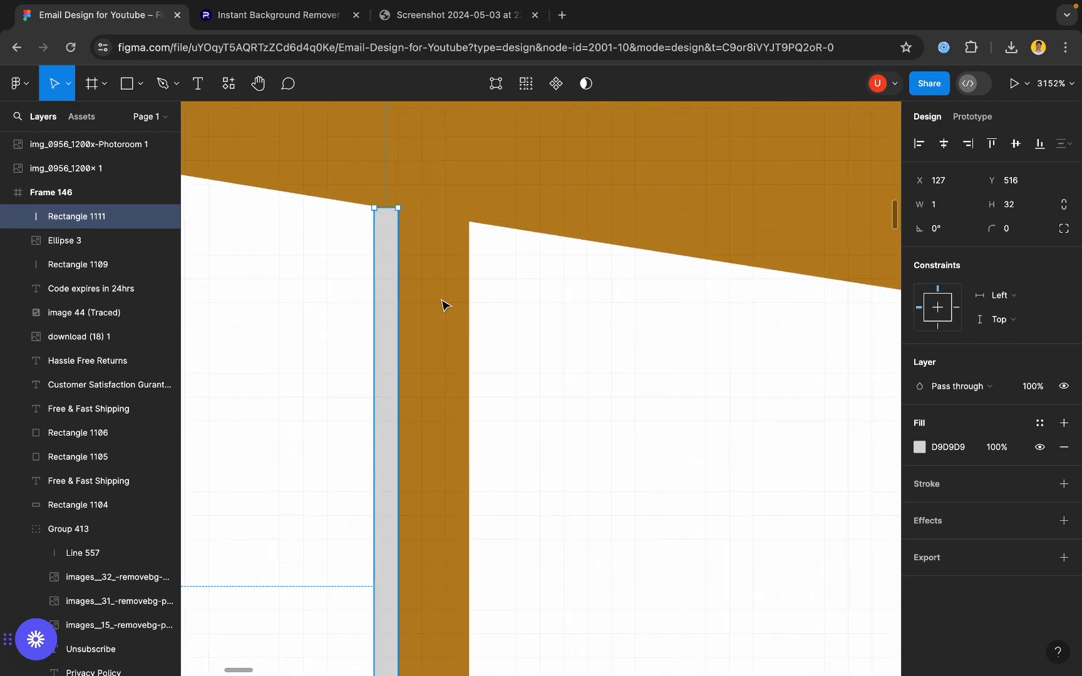
{"action": "left_click_drag", "start_coordinate": [393, 271], "coordinate": [393, 339]}
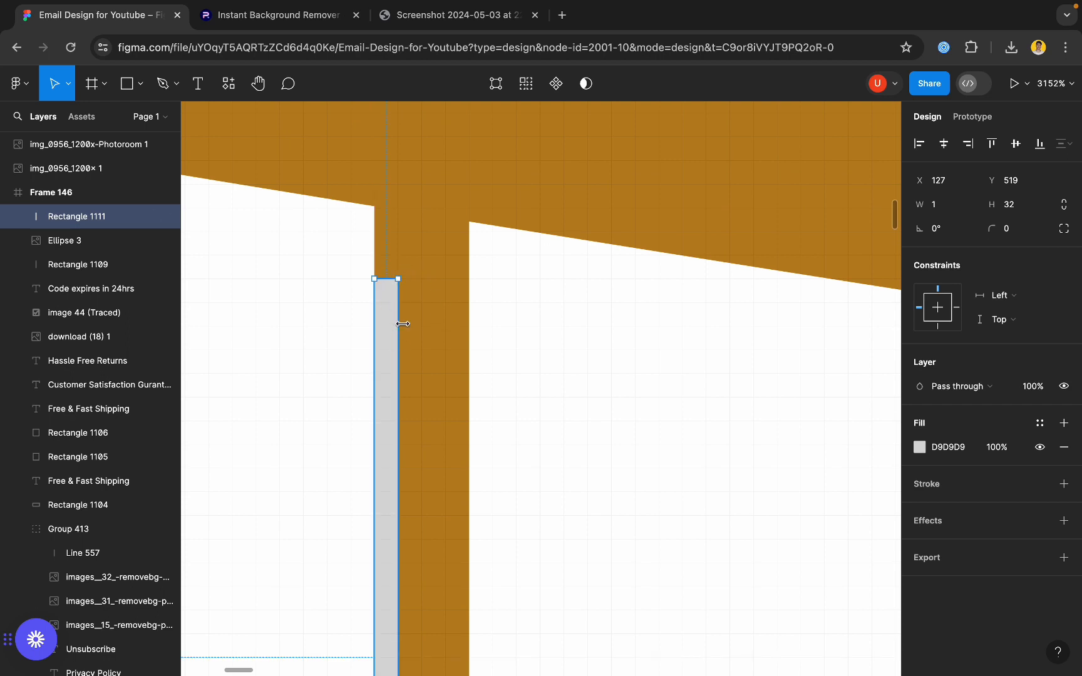
{"action": "left_click_drag", "start_coordinate": [426, 322], "coordinate": [470, 322]}
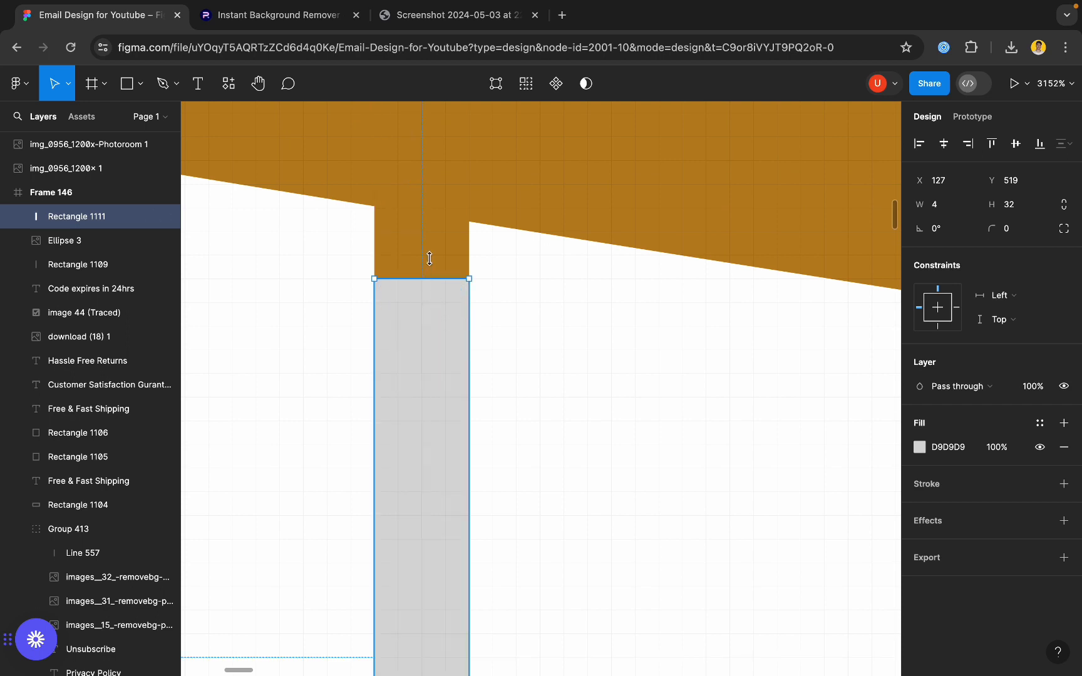
{"action": "left_click_drag", "start_coordinate": [430, 258], "coordinate": [433, 218]}
{"action": "scroll", "coordinate": [437, 224], "scroll_direction": "down", "scroll_amount": 10}
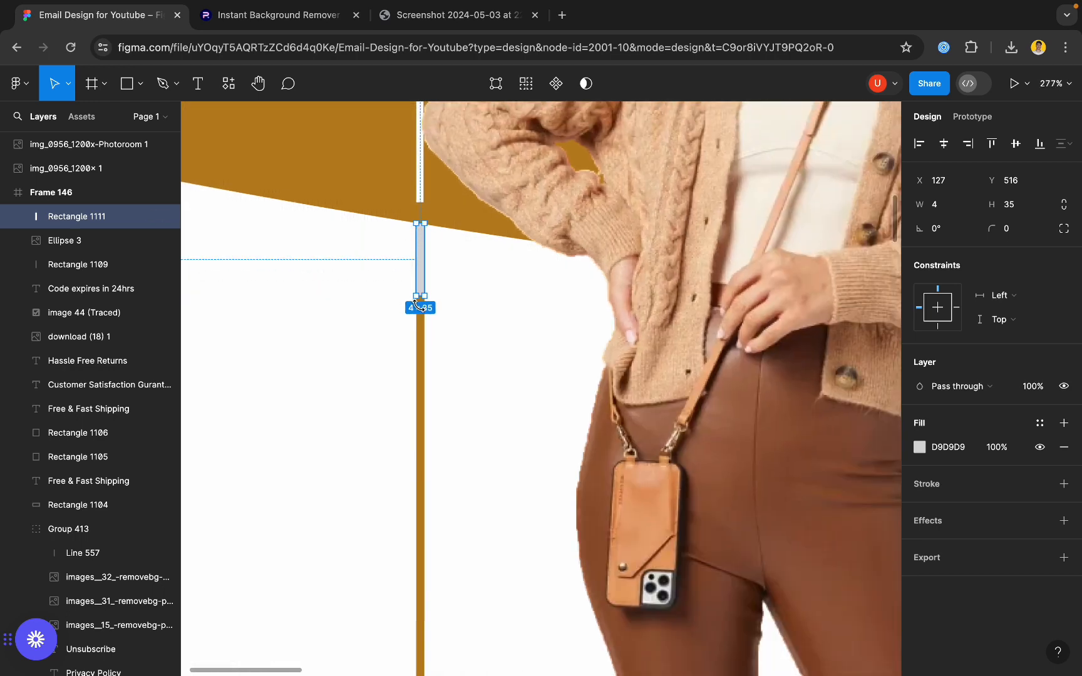
{"action": "scroll", "coordinate": [415, 306], "scroll_direction": "up", "scroll_amount": 3}
{"action": "left_click_drag", "start_coordinate": [423, 279], "coordinate": [428, 451]}
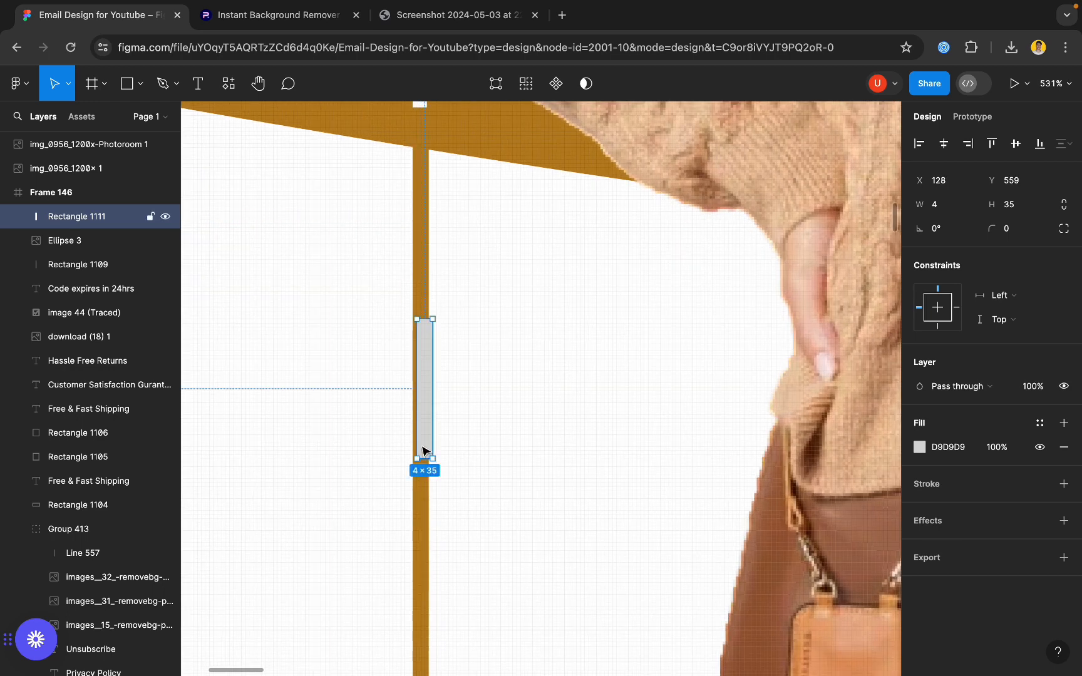
{"action": "key", "text": "super+z"}
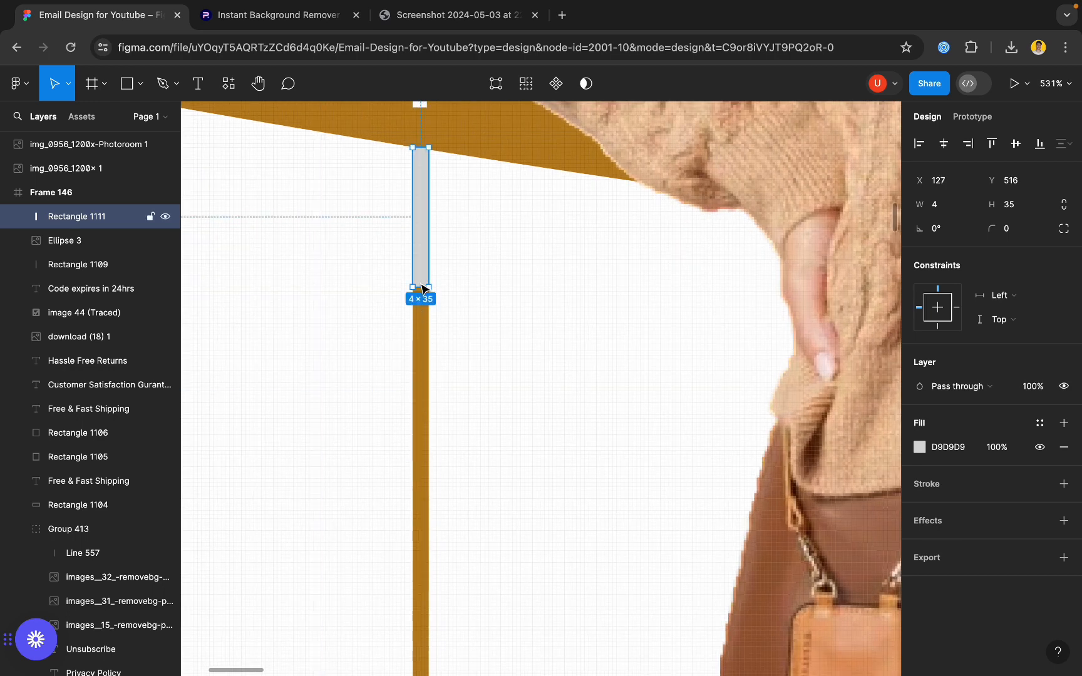
- Lengthen the vertical rectangle to 224 so it covers the left border down to the lower corner
{"action": "scroll", "coordinate": [422, 288], "scroll_direction": "up", "scroll_amount": 3}
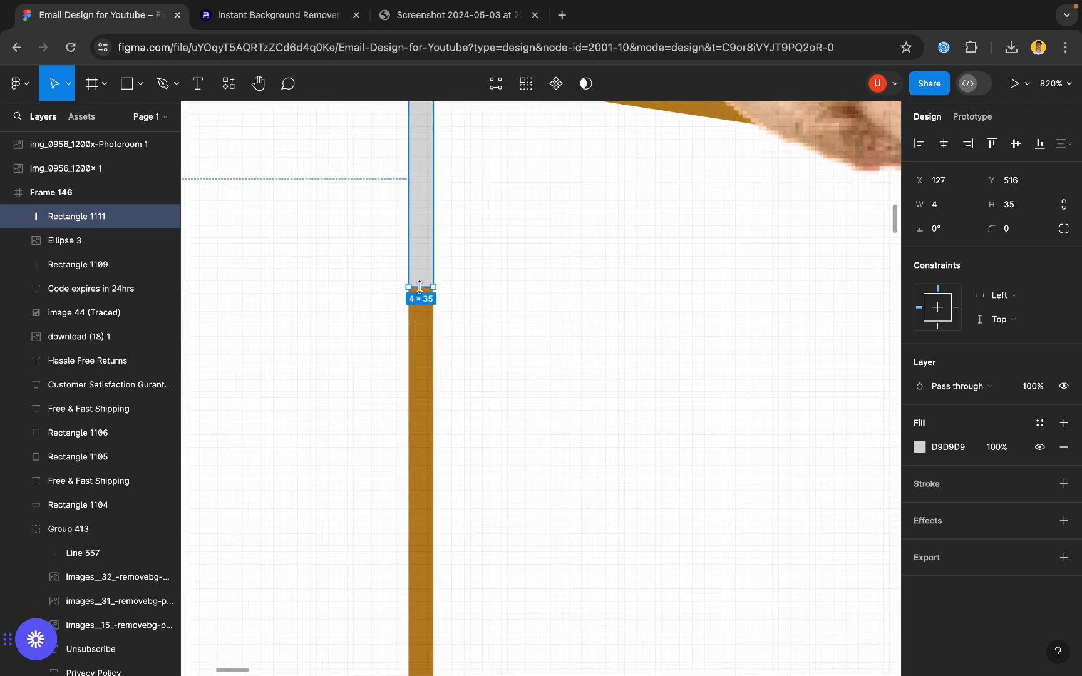
{"action": "left_click_drag", "start_coordinate": [422, 288], "coordinate": [422, 674]}
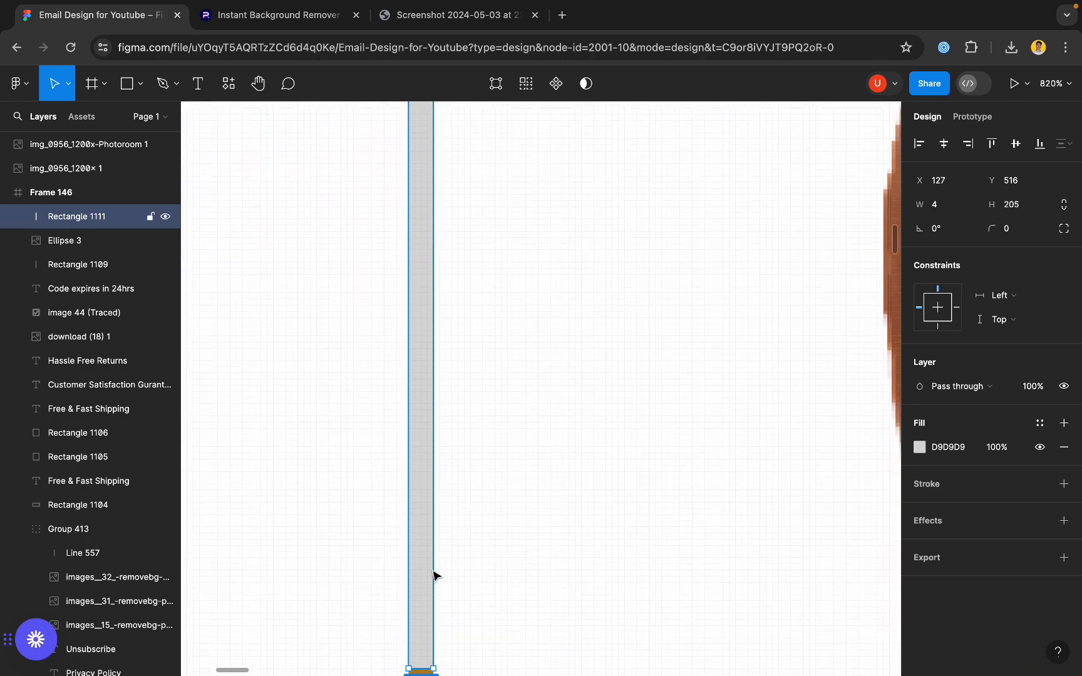
{"action": "scroll", "coordinate": [432, 553], "scroll_direction": "down", "scroll_amount": 7}
{"action": "scroll", "coordinate": [436, 613], "scroll_direction": "up", "scroll_amount": 5}
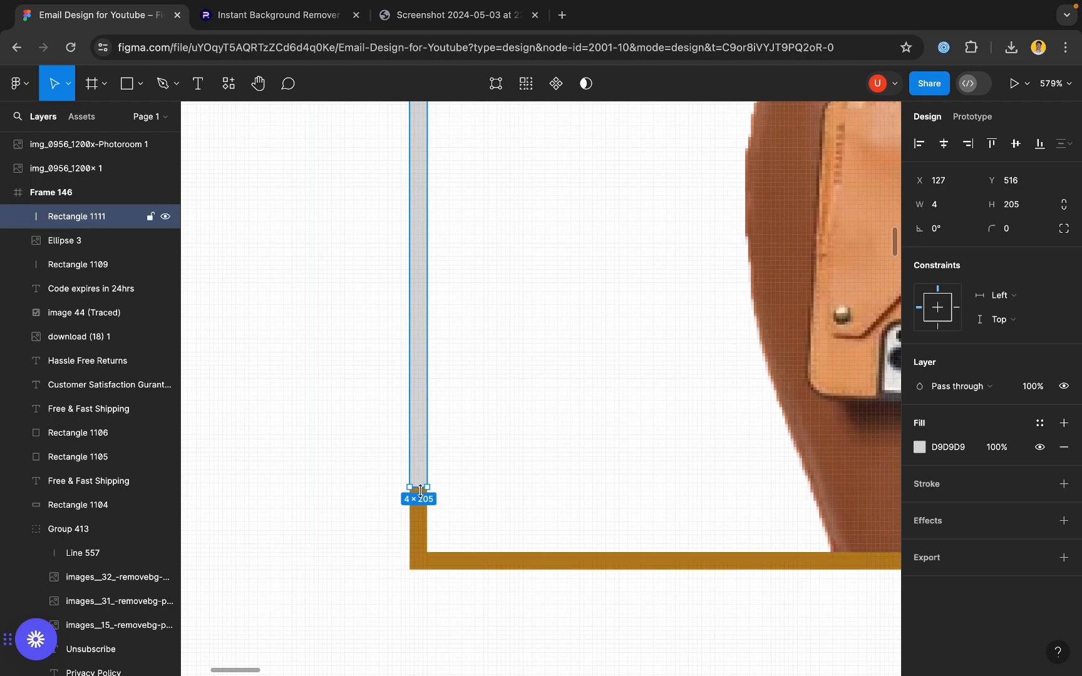
{"action": "left_click_drag", "start_coordinate": [419, 490], "coordinate": [420, 568]}
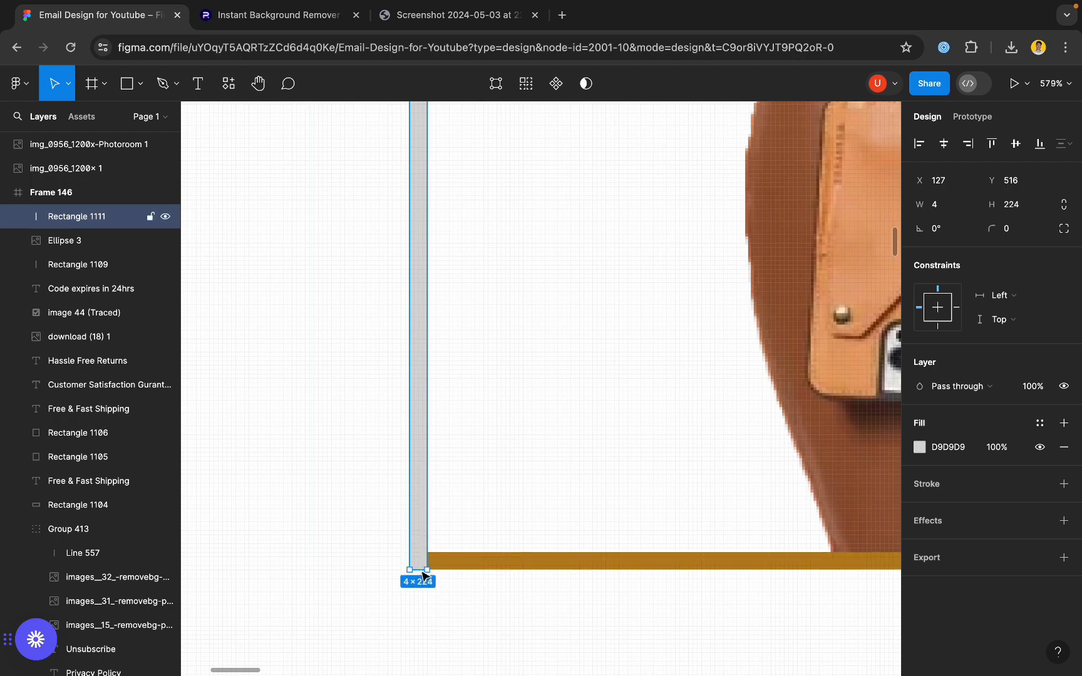
{"action": "scroll", "coordinate": [404, 532], "scroll_direction": "down", "scroll_amount": 5}
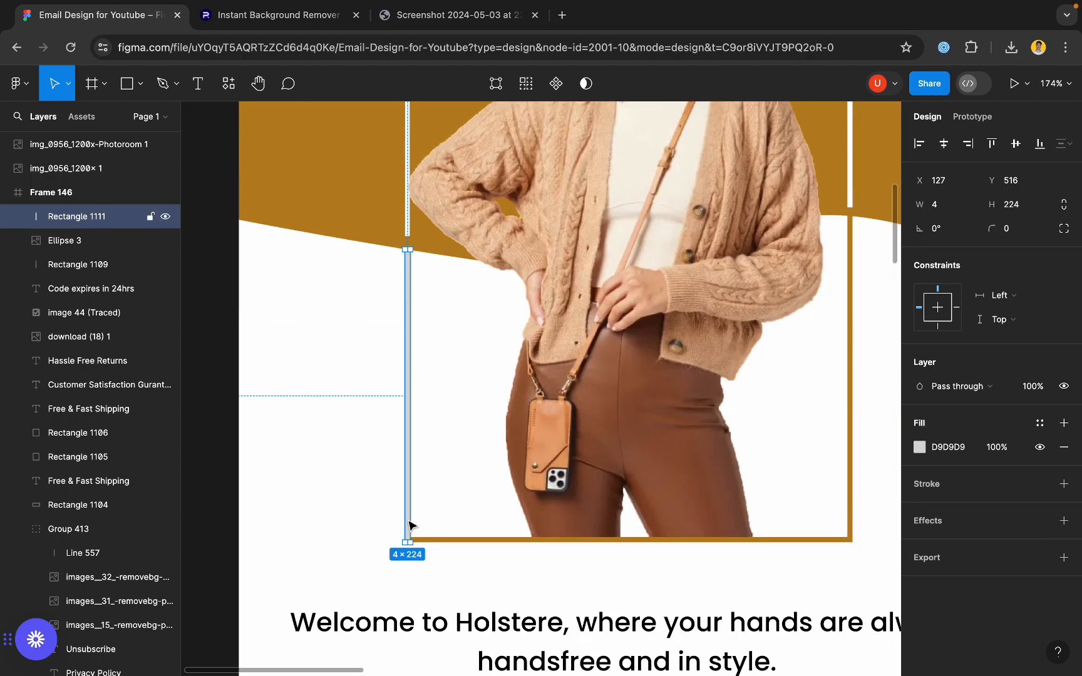
- Move the 4 × 224 vertical bar into Frame 147, just below the wave at about X 135, Y 563
{"action": "left_click_drag", "start_coordinate": [407, 519], "coordinate": [709, 605]}
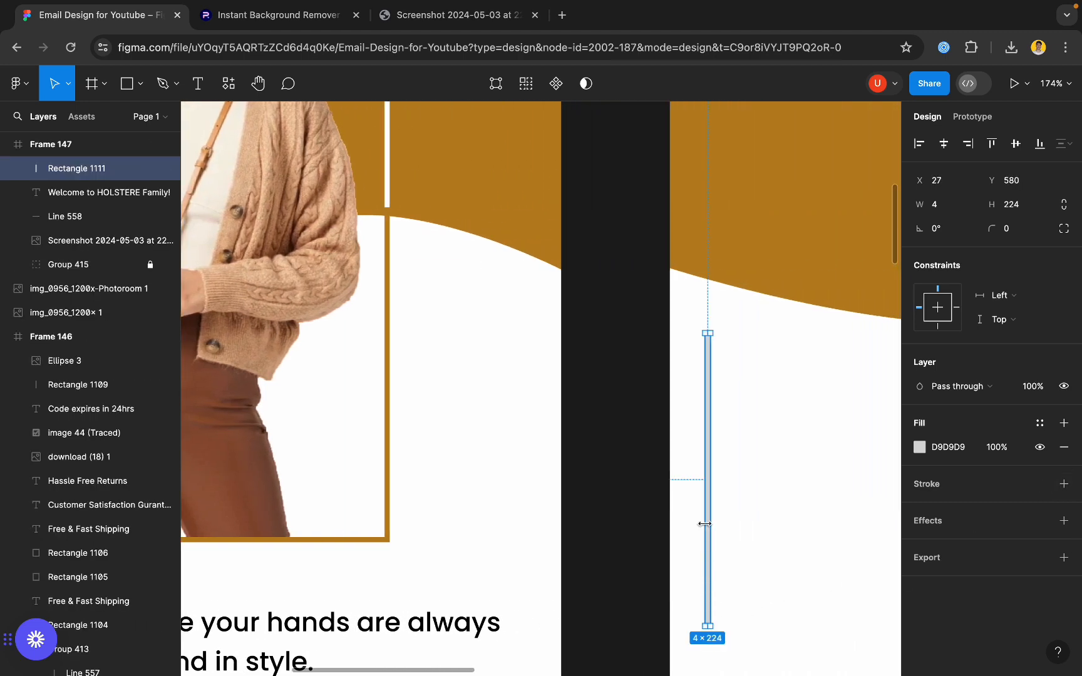
{"action": "left_click_drag", "start_coordinate": [710, 527], "coordinate": [561, 509]}
{"action": "scroll", "coordinate": [561, 511], "scroll_direction": "down", "scroll_amount": 5}
{"action": "scroll", "coordinate": [493, 527], "scroll_direction": "up", "scroll_amount": 4}
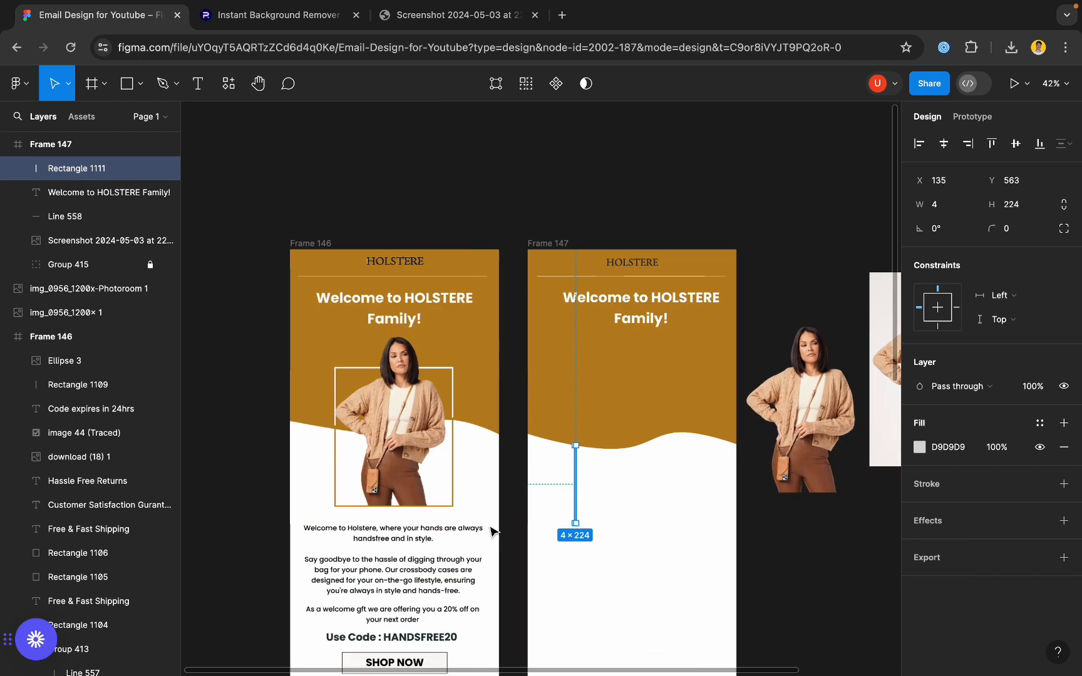
- Draw a horizontal rectangle about 28 × 4 over the bottom brown border in Frame 146, starting at its left corner
{"action": "left_click", "coordinate": [140, 84]}
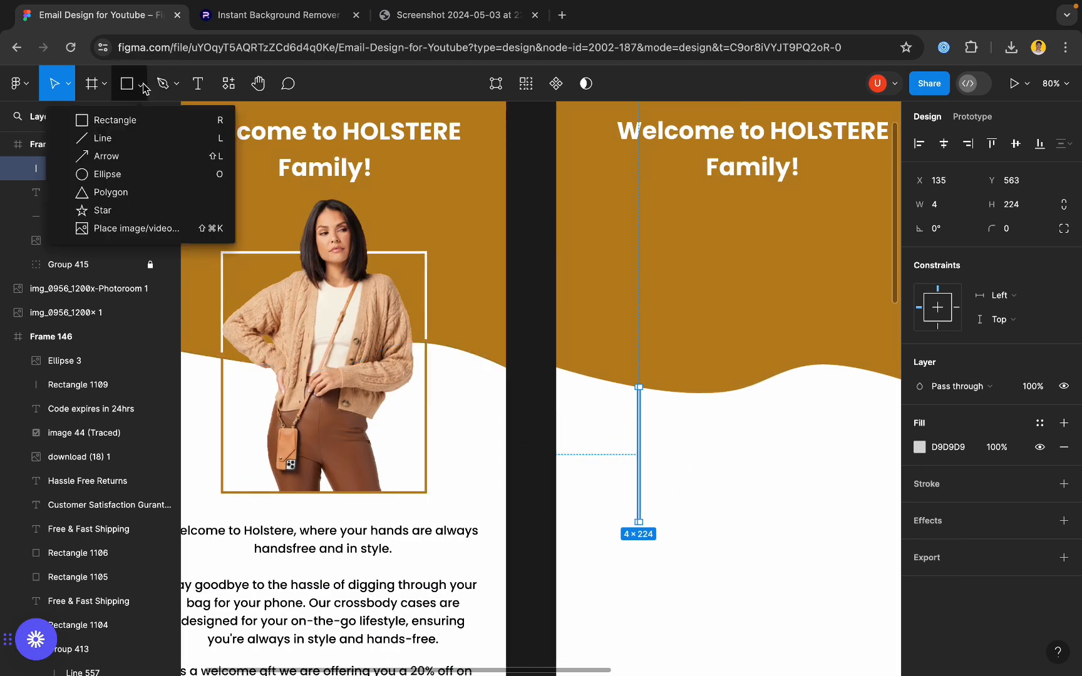
{"action": "left_click", "coordinate": [114, 120]}
{"action": "scroll", "coordinate": [203, 520], "scroll_direction": "up", "scroll_amount": 10}
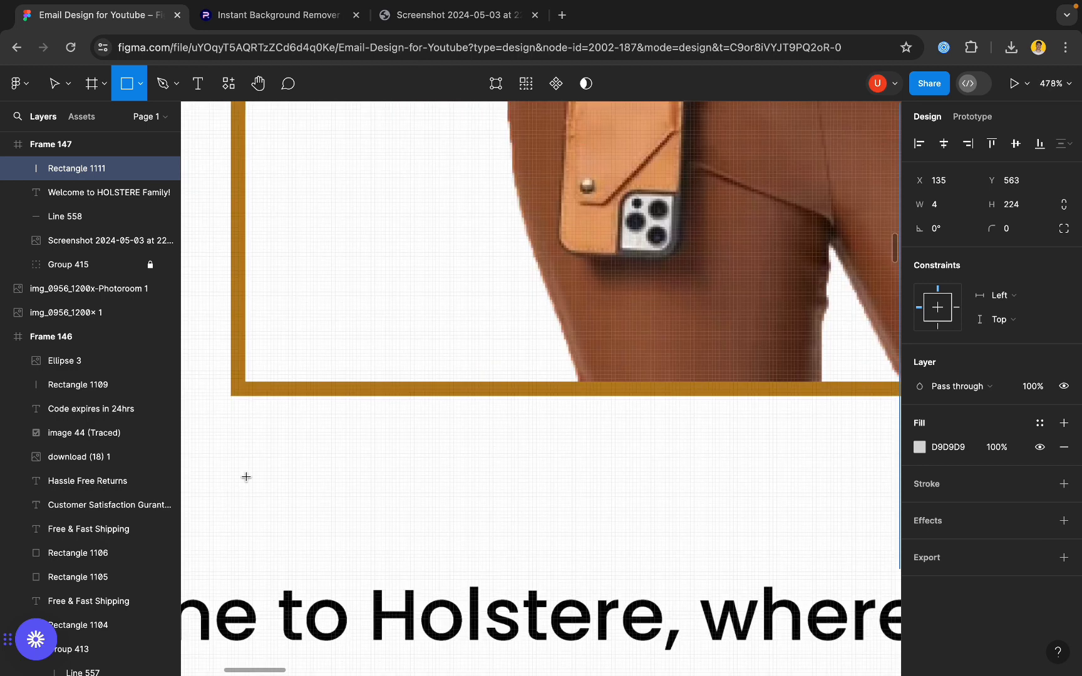
{"action": "mouse_move", "coordinate": [231, 381]}
{"action": "left_mouse_down"}
{"action": "mouse_move", "coordinate": [298, 408]}
{"action": "mouse_move", "coordinate": [332, 396]}
{"action": "left_mouse_up"}
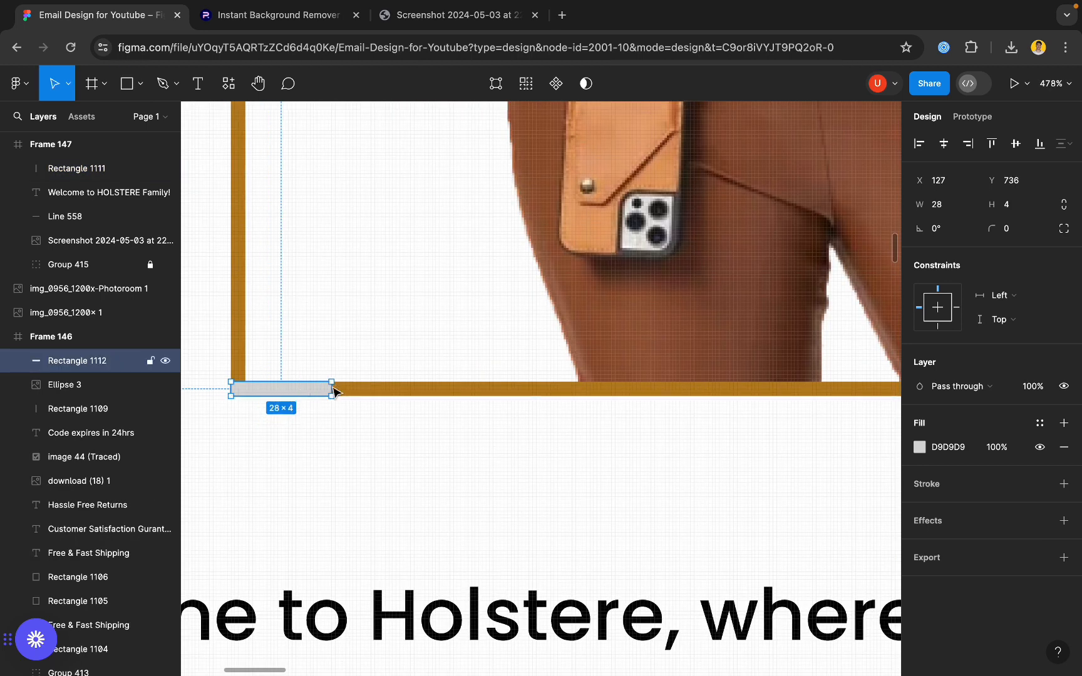
{"action": "scroll", "coordinate": [333, 395], "scroll_direction": "down", "scroll_amount": 3}
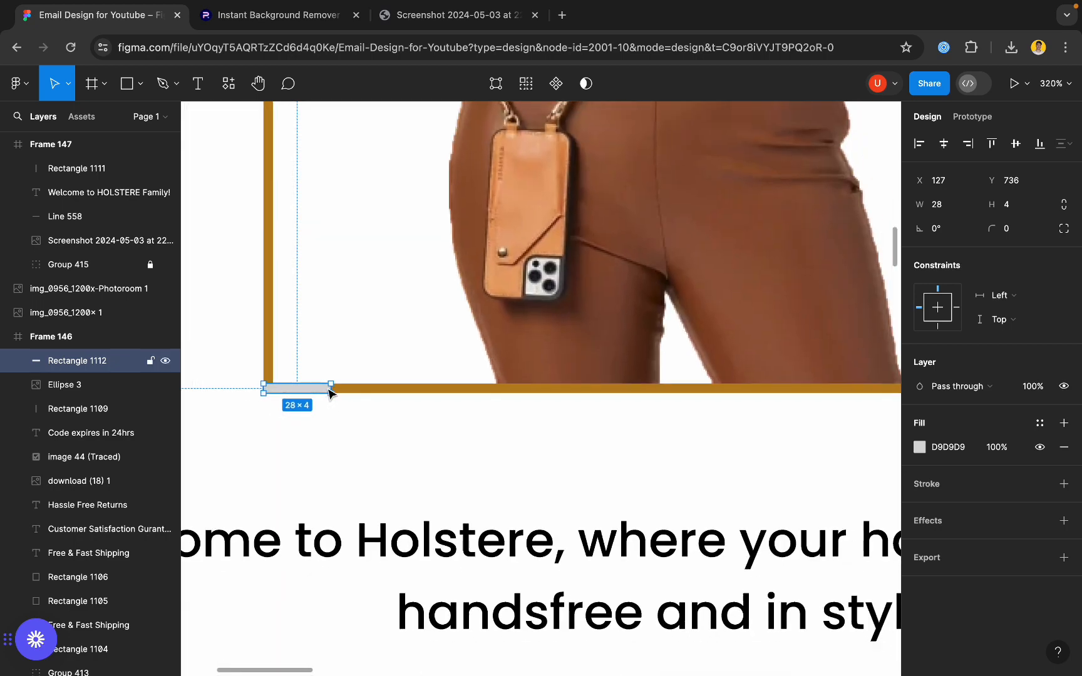
- Widen the horizontal rectangle to 342 so it spans the border's full bottom edge
{"action": "scroll", "coordinate": [332, 393], "scroll_direction": "up", "scroll_amount": 5}
{"action": "left_click_drag", "start_coordinate": [338, 389], "coordinate": [648, 389]}
{"action": "scroll", "coordinate": [604, 379], "scroll_direction": "down", "scroll_amount": 5}
{"action": "scroll", "coordinate": [717, 385], "scroll_direction": "up", "scroll_amount": 5}
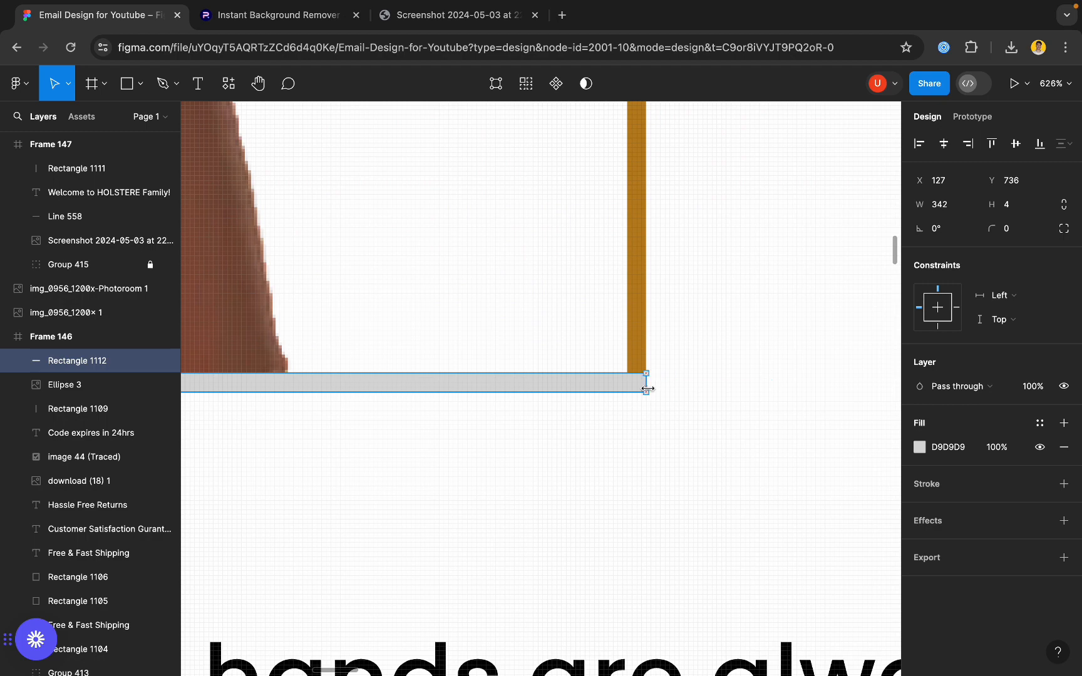
- Move the 342 × 4 horizontal bar into Frame 147, joining it to the lower end of the vertical bar
{"action": "scroll", "coordinate": [488, 388], "scroll_direction": "down", "scroll_amount": 6}
{"action": "left_click_drag", "start_coordinate": [433, 385], "coordinate": [875, 438]}
{"action": "scroll", "coordinate": [514, 425], "scroll_direction": "down", "scroll_amount": 5}
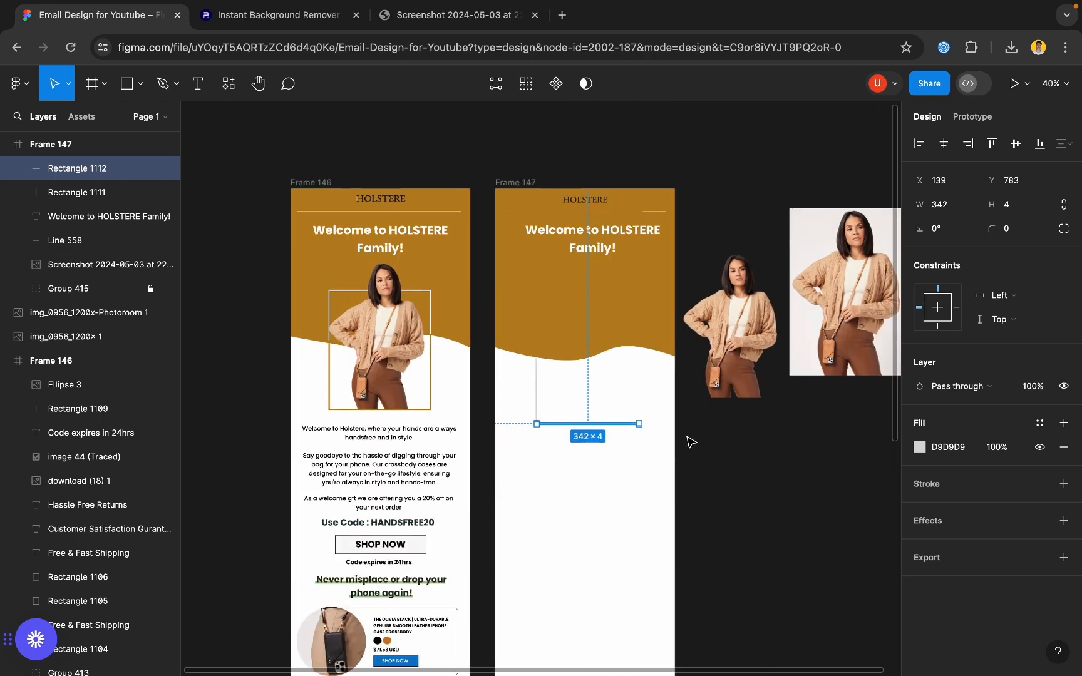
{"action": "left_click", "coordinate": [688, 442]}
- Duplicate the vertical bar at the horizontal bar's right end and extend the copy up to the wave, 258 high
{"action": "left_click", "coordinate": [537, 407]}
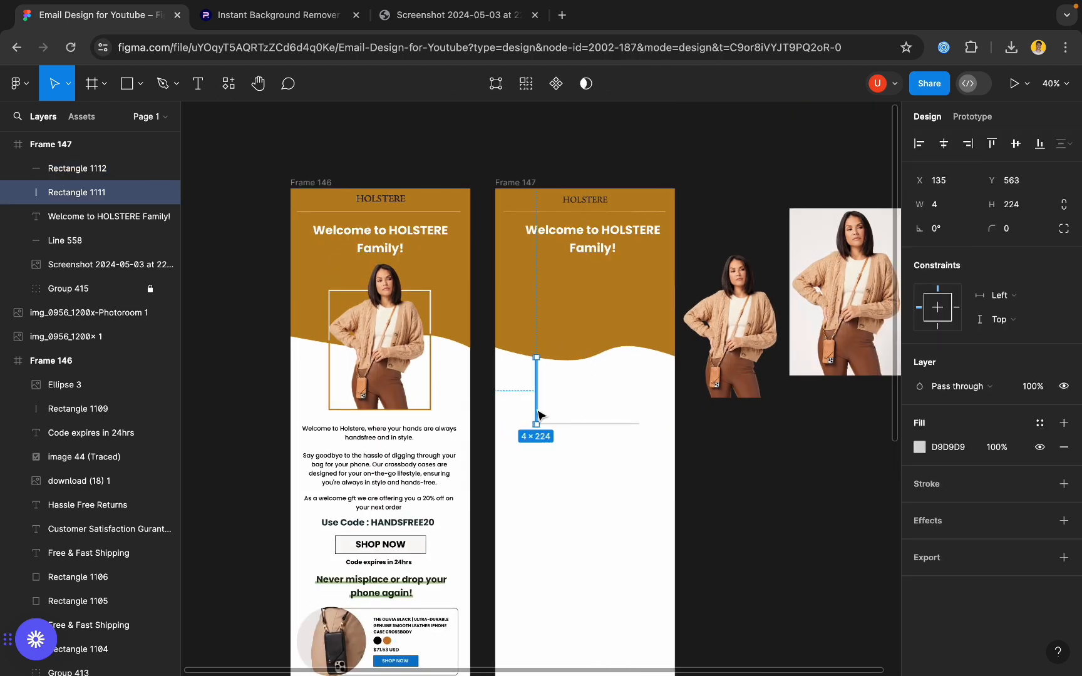
{"action": "left_click_drag", "start_coordinate": [538, 414], "coordinate": [643, 415]}
{"action": "scroll", "coordinate": [607, 354], "scroll_direction": "up", "scroll_amount": 10}
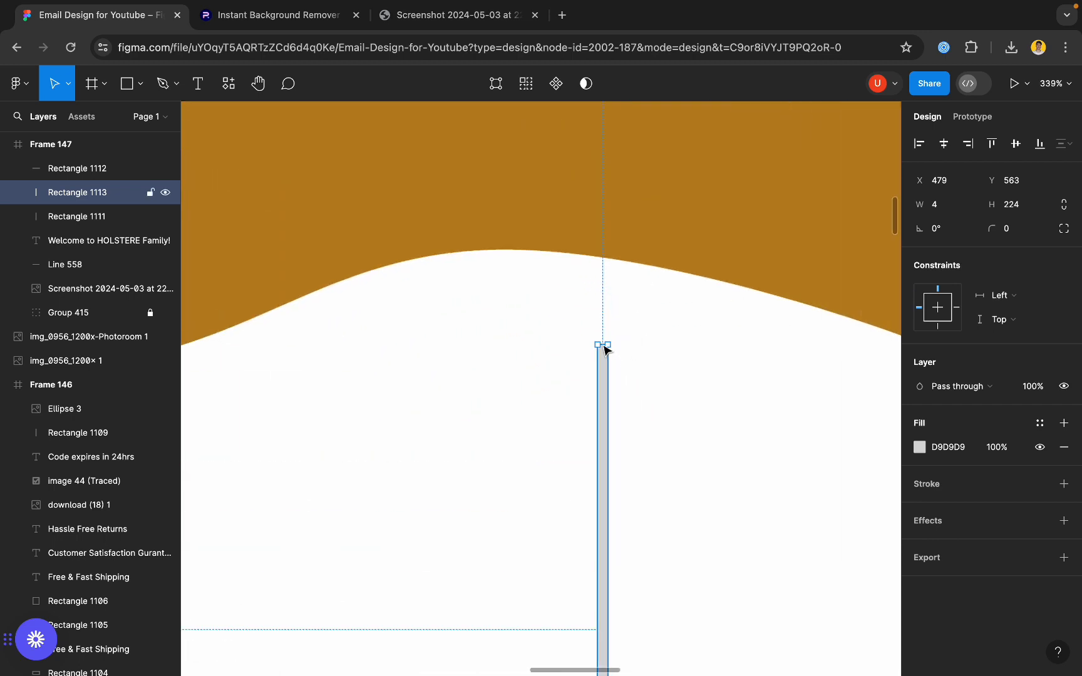
{"action": "scroll", "coordinate": [604, 347], "scroll_direction": "up", "scroll_amount": 3}
{"action": "left_click_drag", "start_coordinate": [603, 344], "coordinate": [597, 224]}
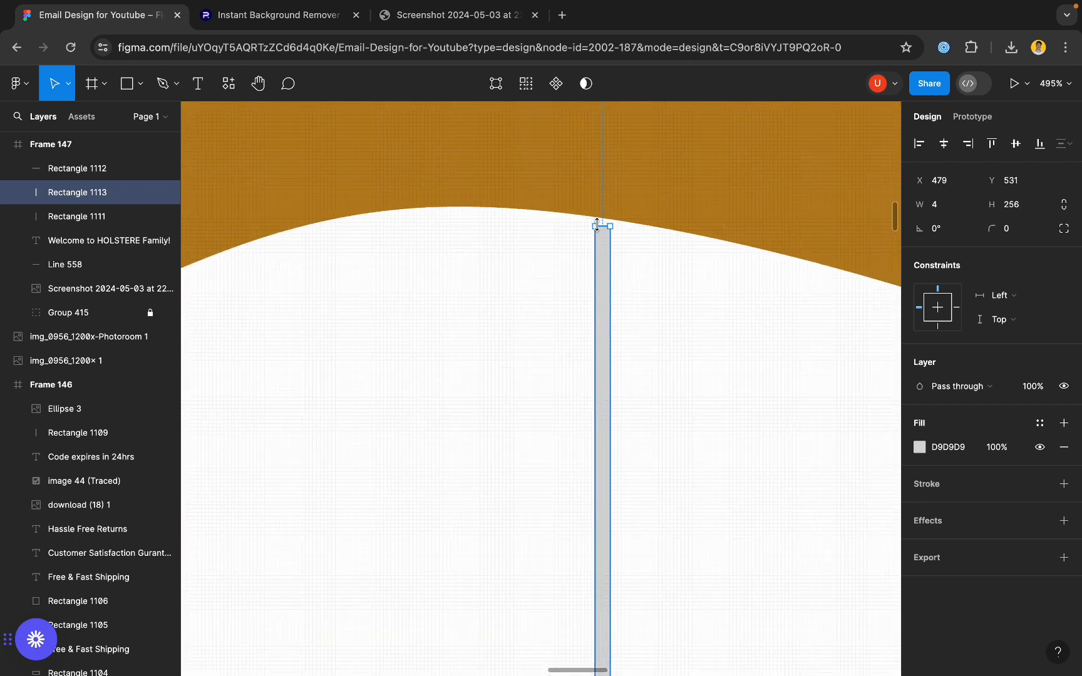
{"action": "scroll", "coordinate": [596, 218], "scroll_direction": "down", "scroll_amount": 15}
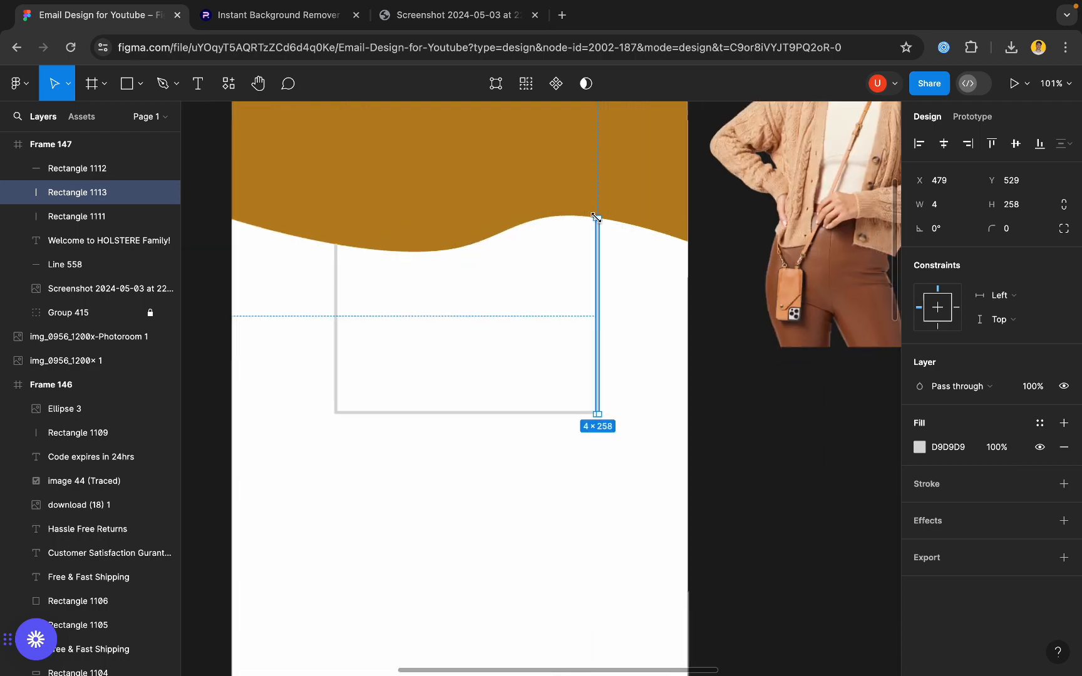
- Draw a 4 × 178 rectangle over the white left border in Frame 146 and place it above Frame 147's lower-left bar
{"action": "scroll", "coordinate": [391, 201], "scroll_direction": "up", "scroll_amount": 10}
{"action": "scroll", "coordinate": [391, 202], "scroll_direction": "up", "scroll_amount": 5}
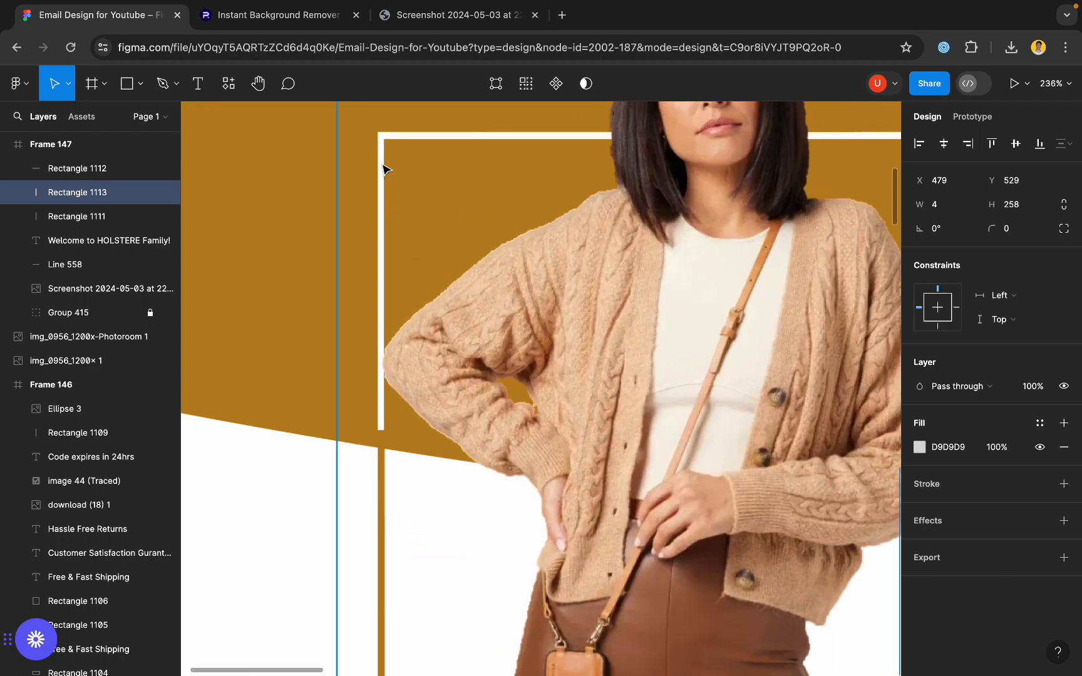
{"action": "left_click", "coordinate": [140, 85]}
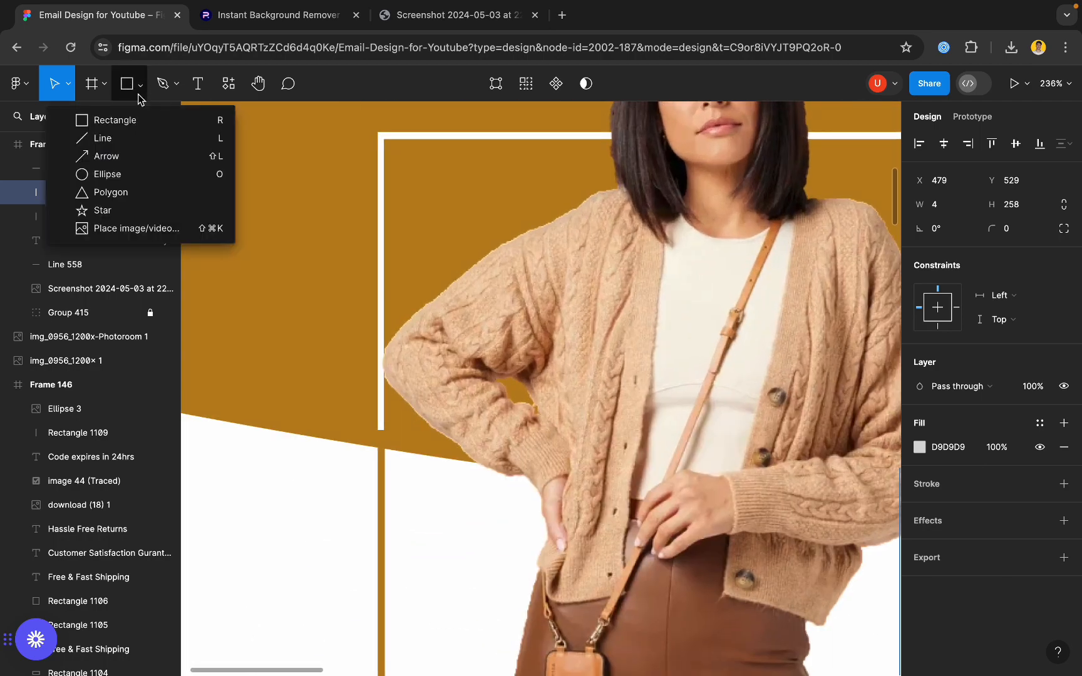
{"action": "left_click", "coordinate": [119, 122]}
{"action": "scroll", "coordinate": [388, 137], "scroll_direction": "up", "scroll_amount": 3}
{"action": "scroll", "coordinate": [389, 137], "scroll_direction": "up", "scroll_amount": 4}
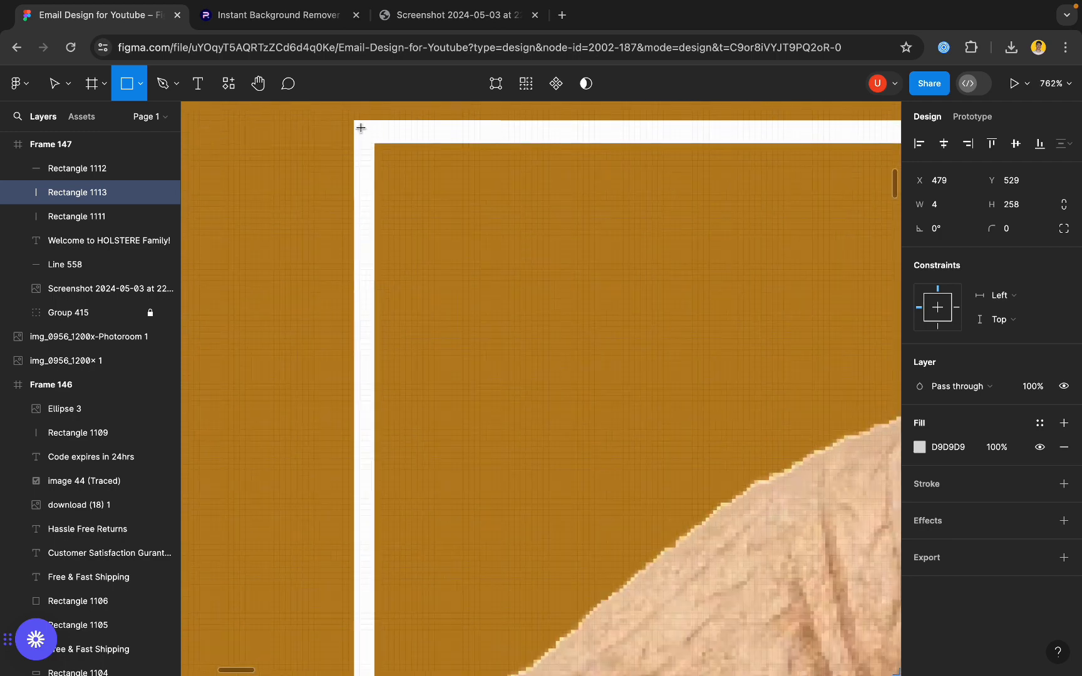
{"action": "mouse_move", "coordinate": [354, 118]}
{"action": "left_mouse_down"}
{"action": "mouse_move", "coordinate": [398, 495]}
{"action": "mouse_move", "coordinate": [358, 673]}
{"action": "mouse_move", "coordinate": [381, 489]}
{"action": "mouse_move", "coordinate": [1071, 469]}
{"action": "mouse_move", "coordinate": [724, 528]}
{"action": "mouse_move", "coordinate": [626, 495]}
{"action": "mouse_move", "coordinate": [618, 529]}
{"action": "left_mouse_up"}
{"action": "scroll", "coordinate": [372, 495], "scroll_direction": "down", "scroll_amount": 8}
{"action": "scroll", "coordinate": [474, 468], "scroll_direction": "down", "scroll_amount": 5}
{"action": "scroll", "coordinate": [486, 471], "scroll_direction": "up", "scroll_amount": 6}
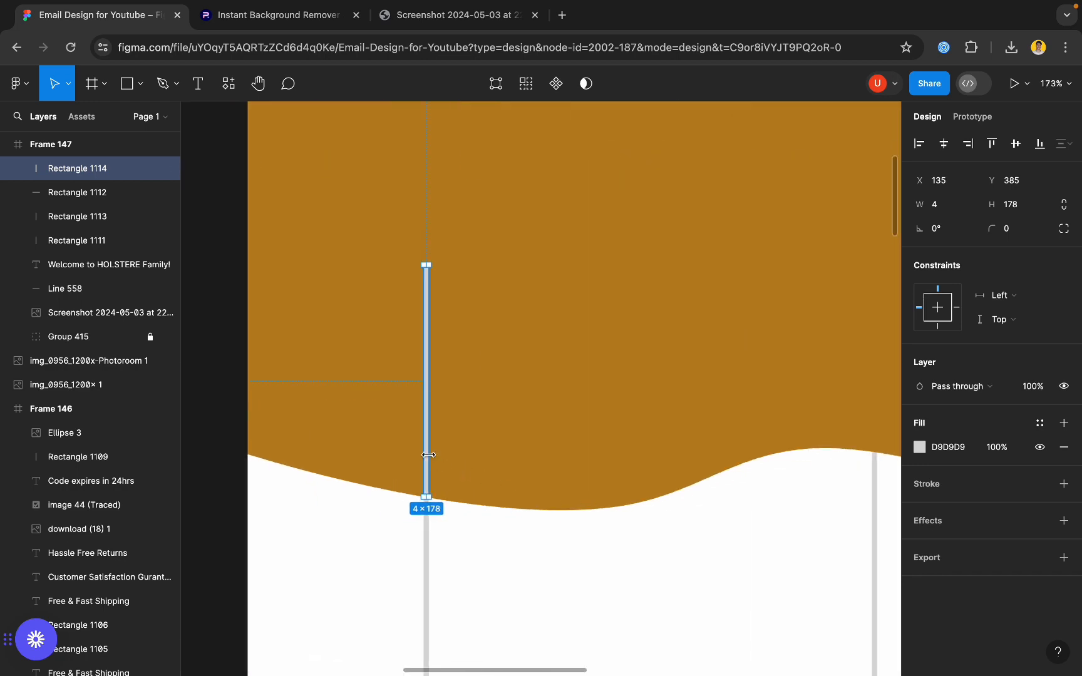
- Duplicate the 4 × 178 bar and move the copy directly above the border's lower-right vertical bar
{"action": "key", "text": "ctrl+d"}
{"action": "left_click_drag", "start_coordinate": [428, 457], "coordinate": [606, 418]}
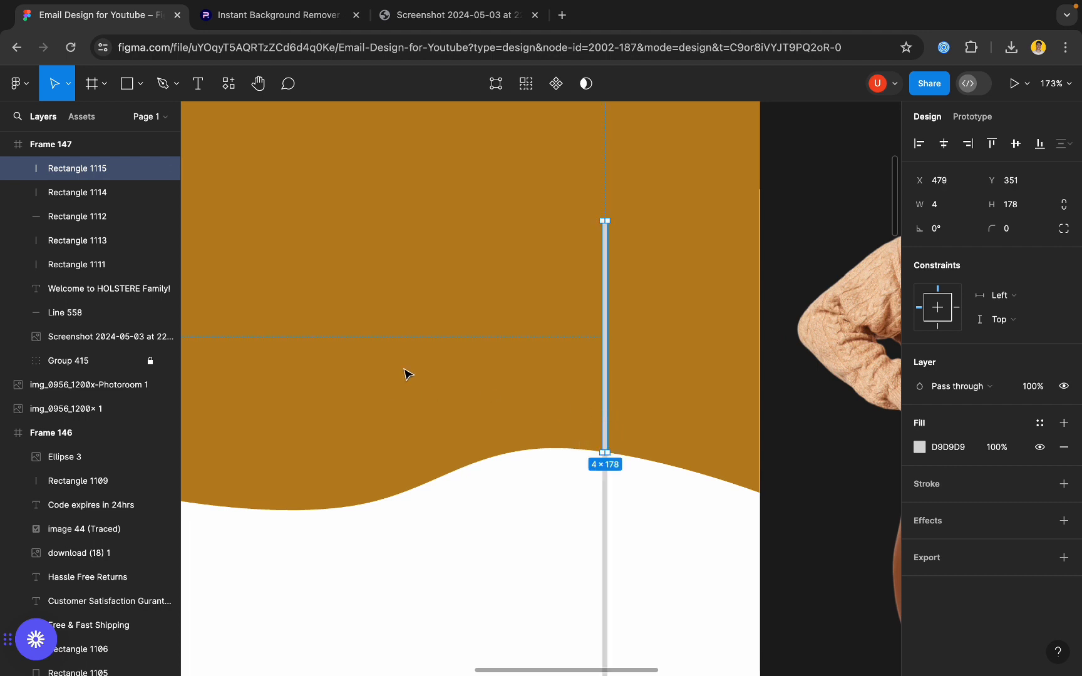
- Duplicate the 342 × 4 bottom bar and move the copy up to the upper end of the border's left side
{"action": "scroll", "coordinate": [407, 374], "scroll_direction": "left", "scroll_amount": 3}
{"action": "scroll", "coordinate": [415, 358], "scroll_direction": "down", "scroll_amount": 5}
{"action": "left_click", "coordinate": [397, 505]}
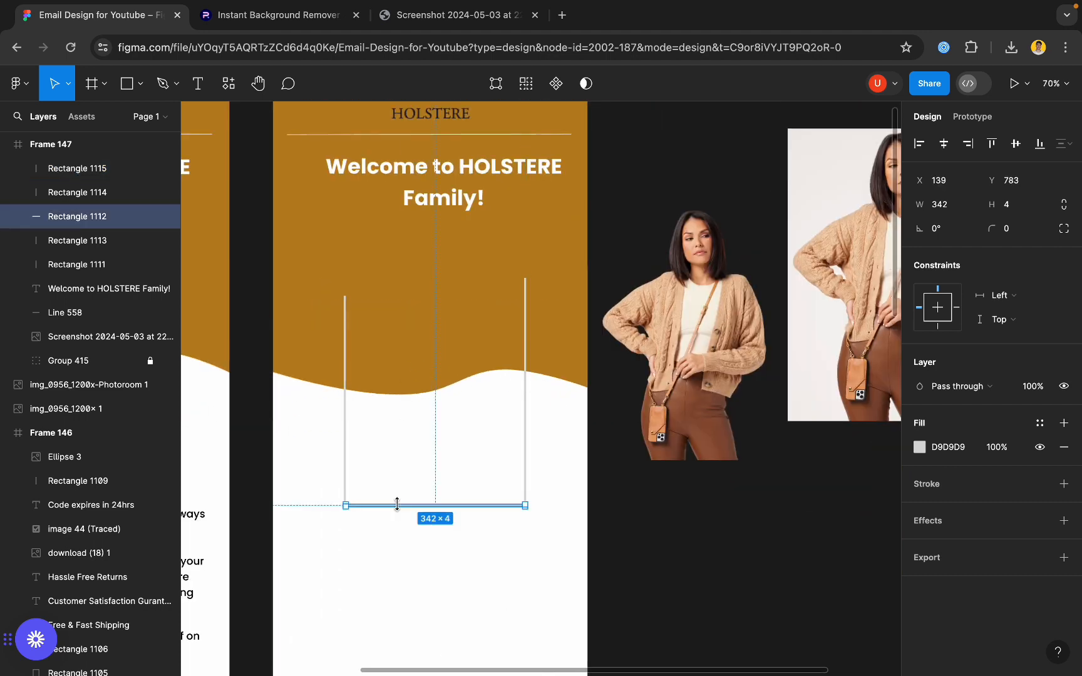
{"action": "key", "text": "super+d"}
{"action": "scroll", "coordinate": [399, 508], "scroll_direction": "up", "scroll_amount": 5}
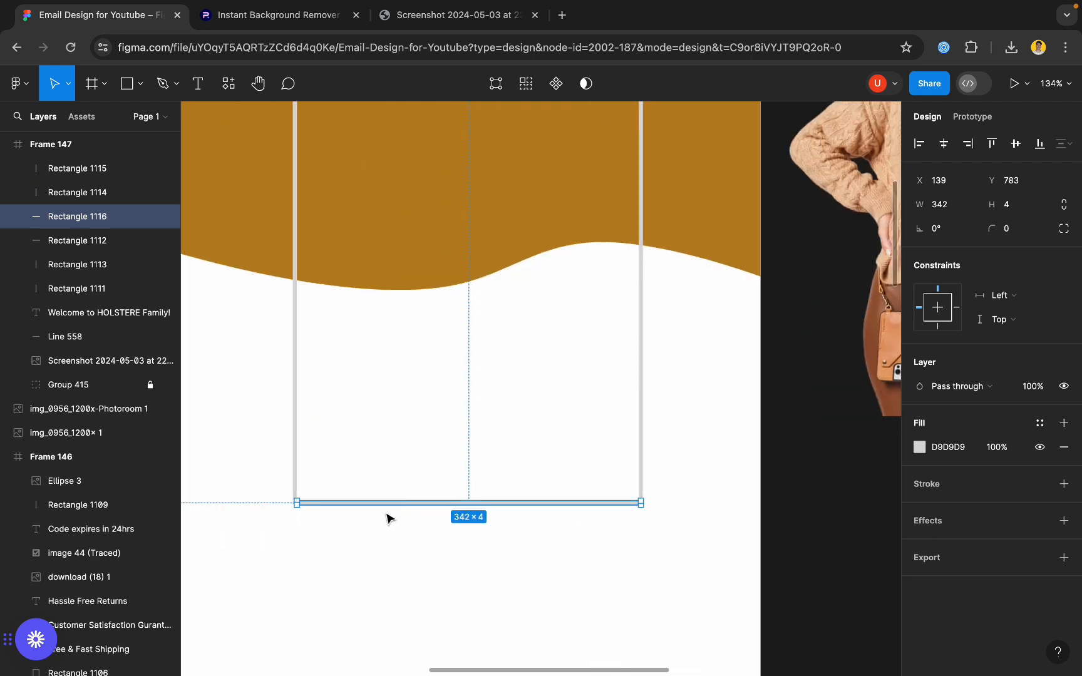
{"action": "left_click_drag", "start_coordinate": [383, 506], "coordinate": [380, 290]}
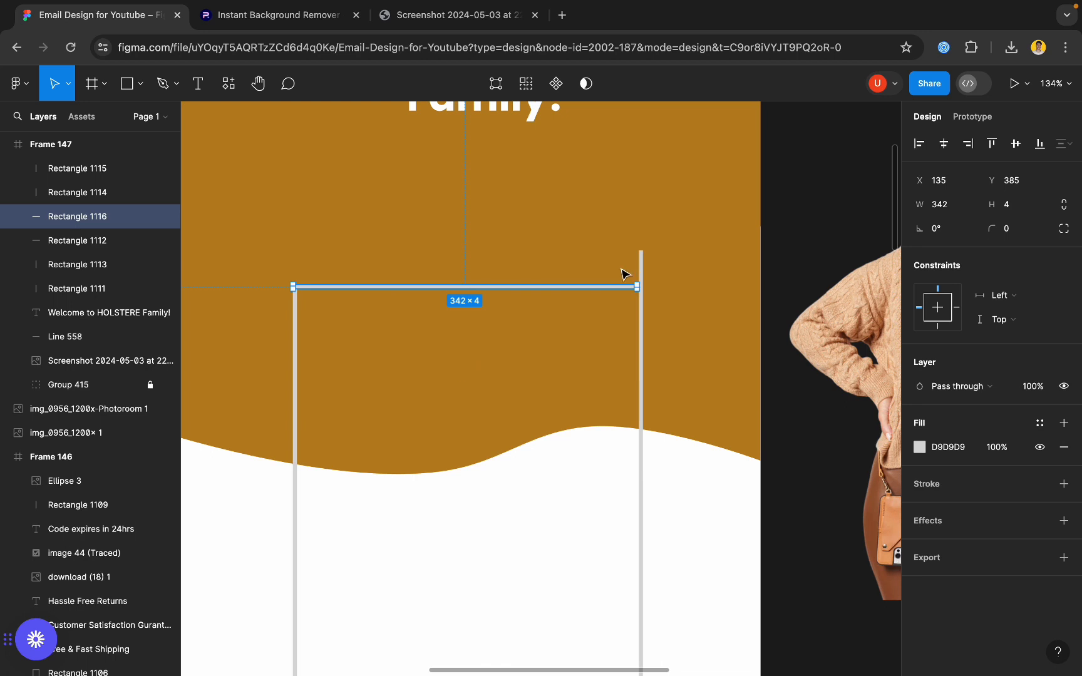
- Shorten the upper-right vertical bar from its upper end to 144 high, level with the border's top bar
{"action": "left_click", "coordinate": [640, 271]}
{"action": "scroll", "coordinate": [667, 282], "scroll_direction": "up", "scroll_amount": 3}
{"action": "scroll", "coordinate": [682, 351], "scroll_direction": "up", "scroll_amount": 2, "text": "ctrl"}
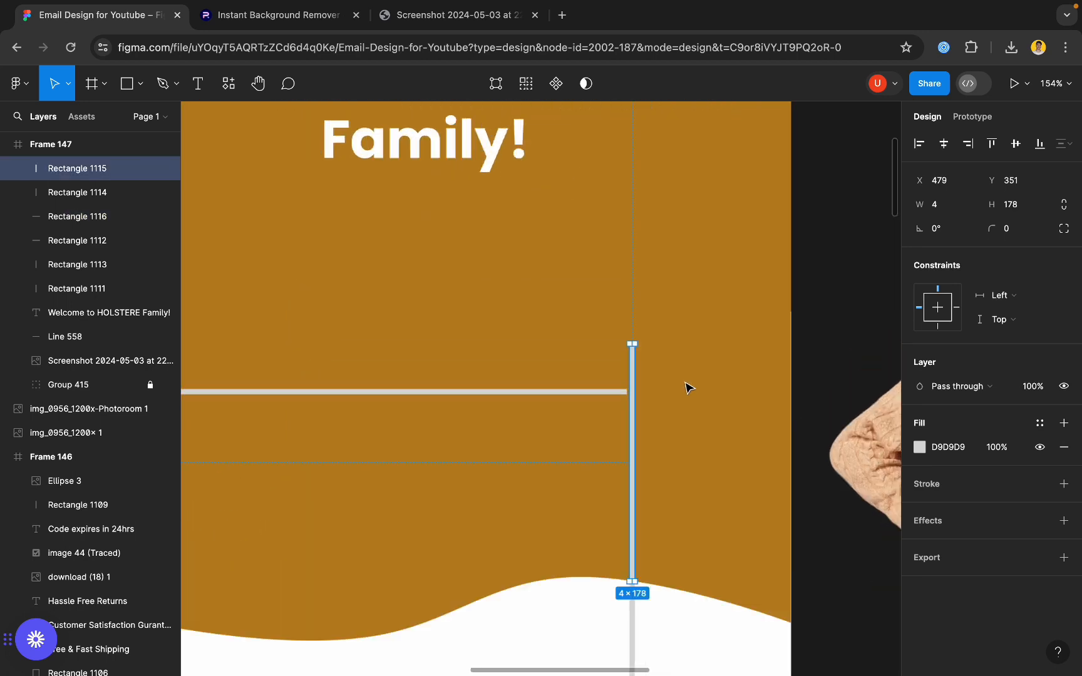
{"action": "scroll", "coordinate": [690, 388], "scroll_direction": "up", "scroll_amount": 5, "text": "ctrl"}
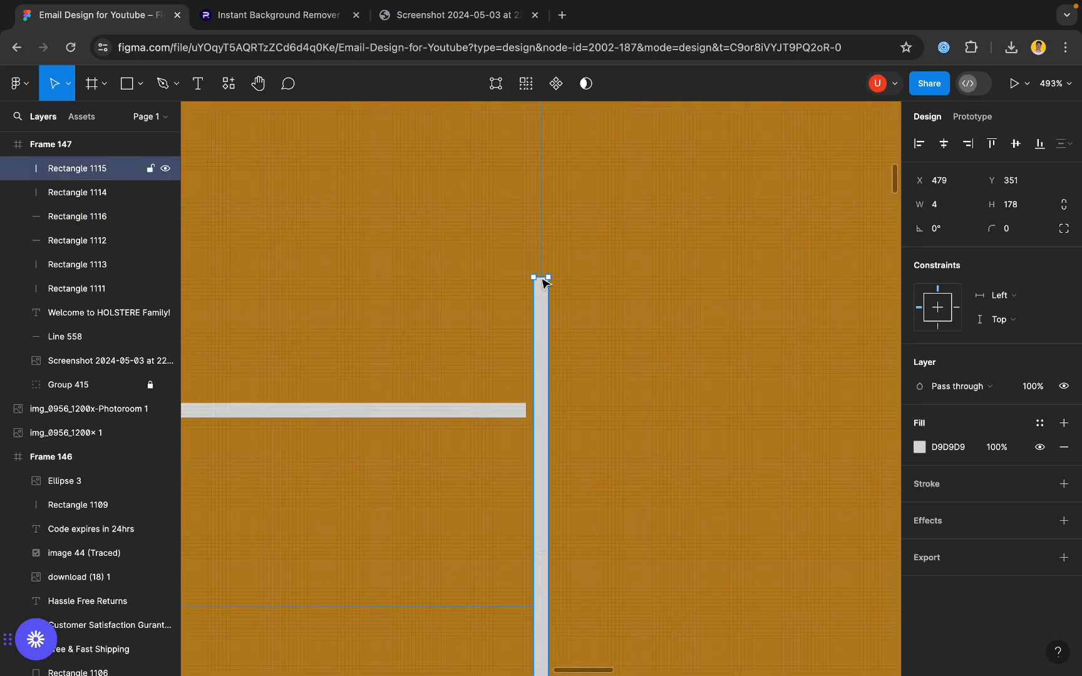
{"action": "left_click_drag", "start_coordinate": [545, 344], "coordinate": [579, 370]}
- Widen the border's top bar to 348 so it ends flush with the right vertical bar's outer edge
{"action": "scroll", "coordinate": [532, 428], "scroll_direction": "up", "scroll_amount": 5, "text": "ctrl"}
{"action": "left_click", "coordinate": [501, 376]}
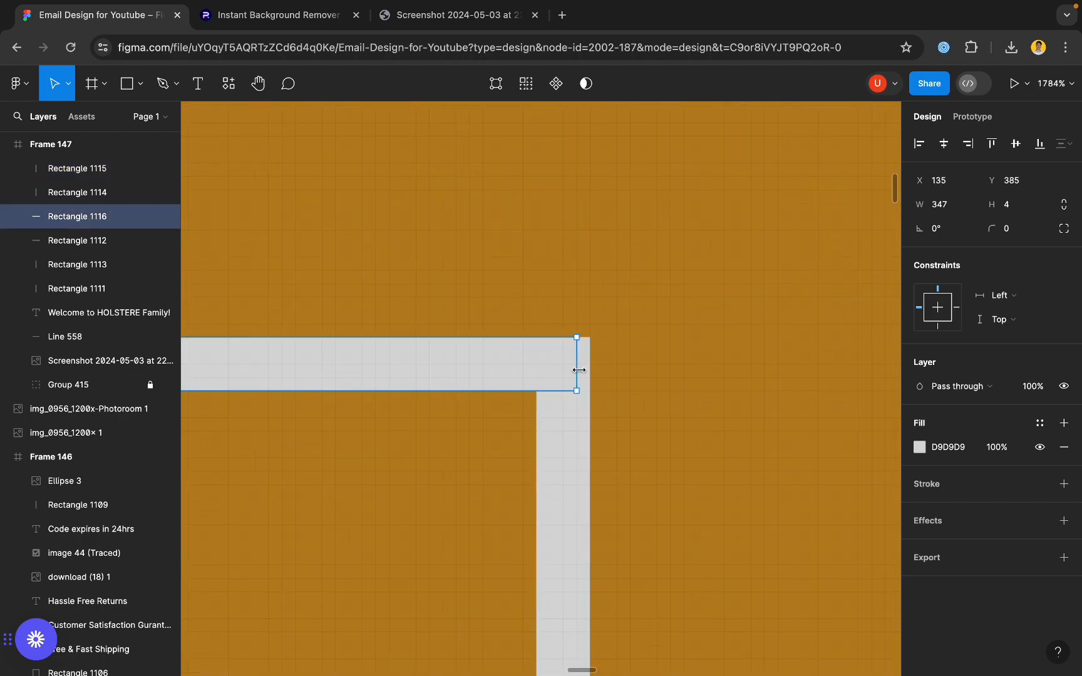
{"action": "scroll", "coordinate": [581, 367], "scroll_direction": "down", "scroll_amount": 10, "text": "ctrl"}
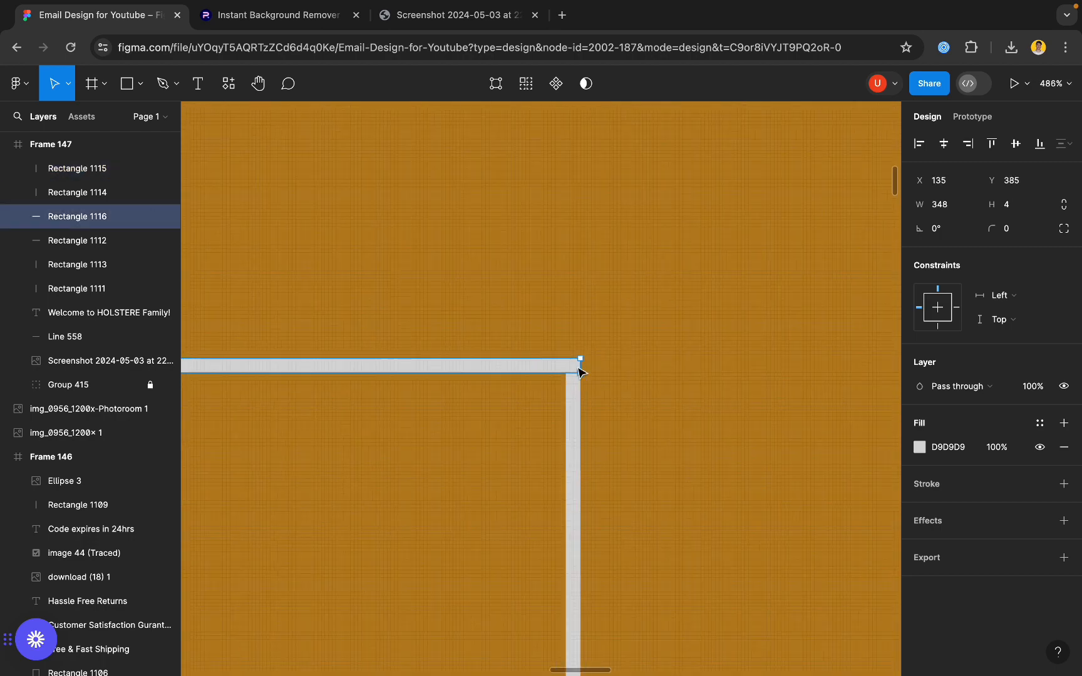
- Fill the border's lower-left vertical bar with the wave's brown, BC8420, sampled from the canvas
{"action": "scroll", "coordinate": [501, 586], "scroll_direction": "up", "scroll_amount": 3, "text": "ctrl"}
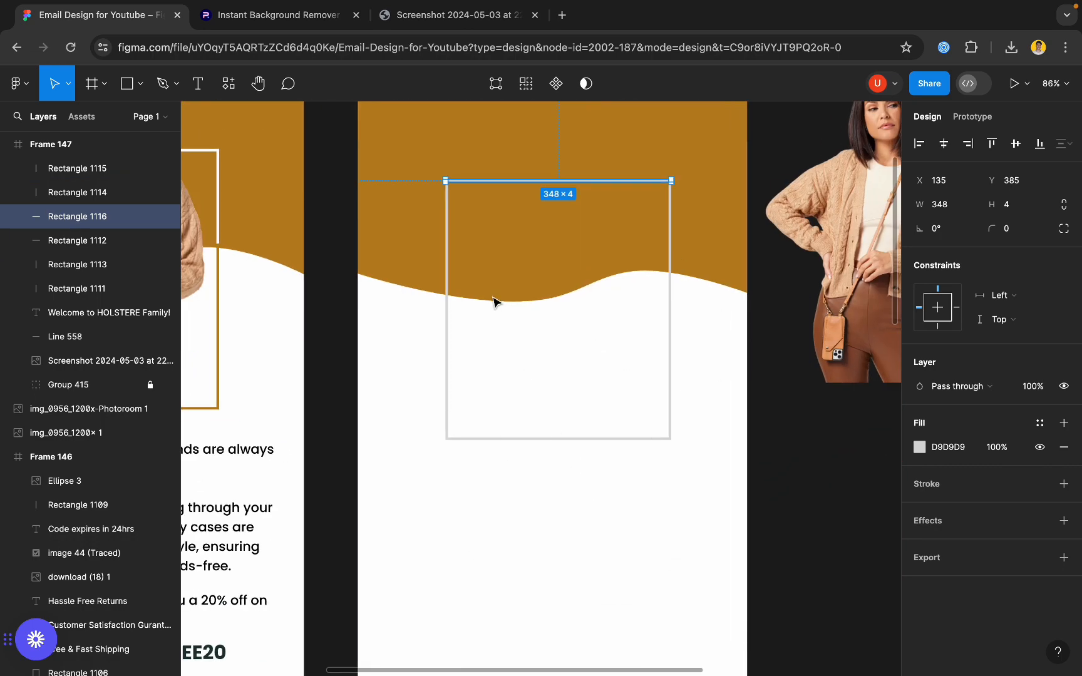
{"action": "scroll", "coordinate": [451, 381], "scroll_direction": "up", "scroll_amount": 3, "text": "ctrl"}
{"action": "scroll", "coordinate": [403, 432], "scroll_direction": "up", "scroll_amount": 4, "text": "ctrl"}
{"action": "left_click", "coordinate": [402, 420]}
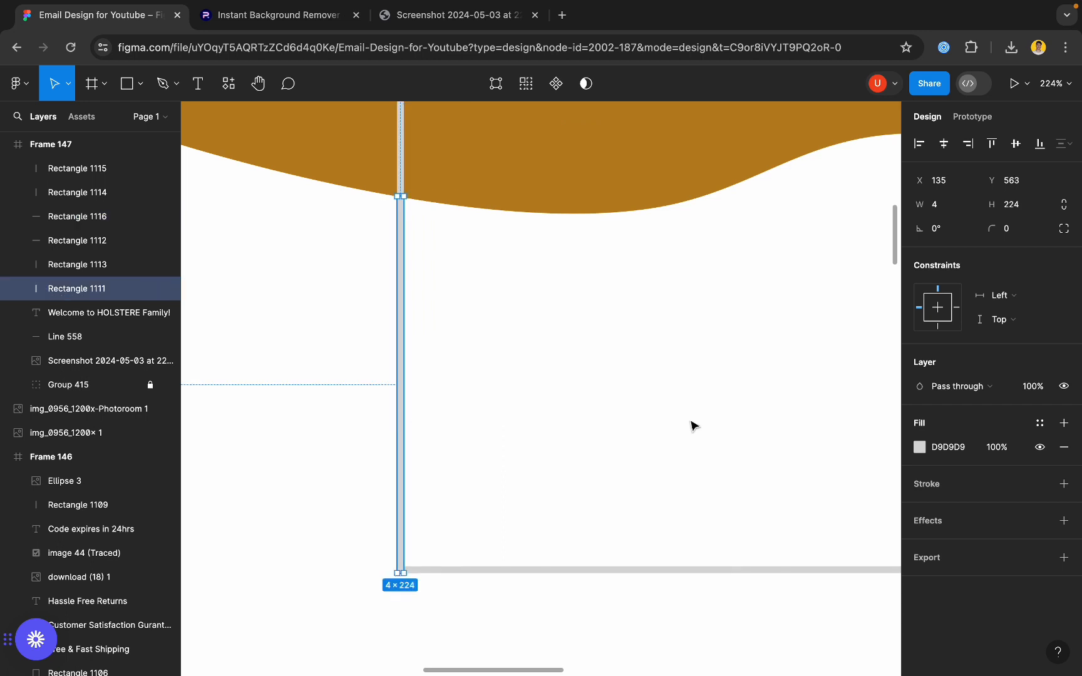
{"action": "left_click", "coordinate": [918, 449]}
{"action": "left_click", "coordinate": [748, 495]}
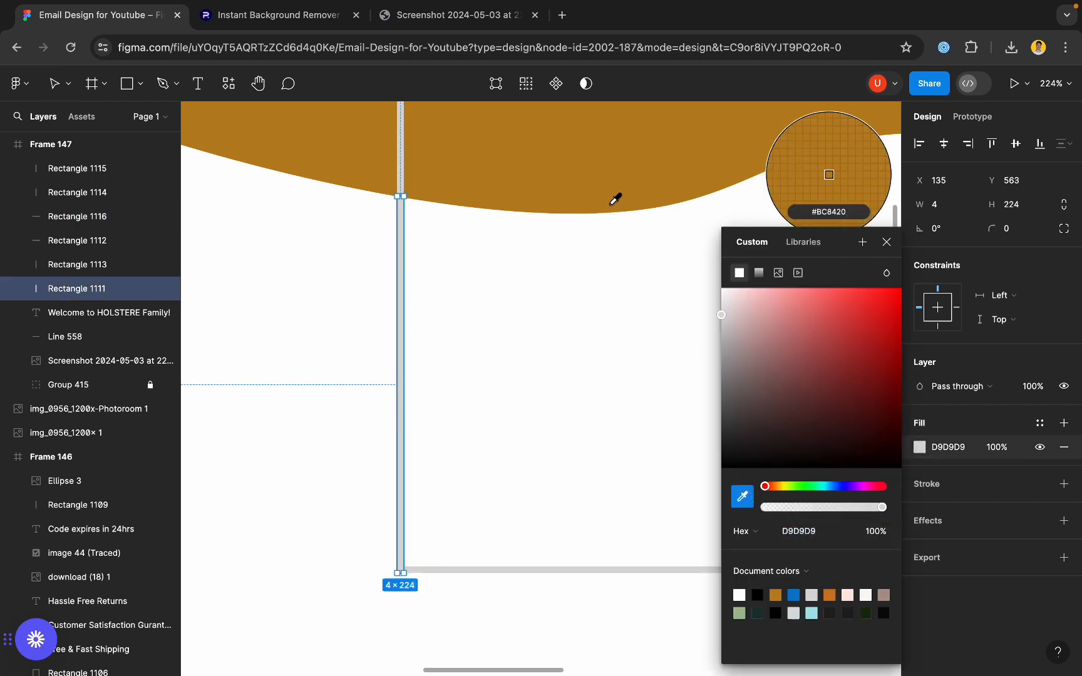
{"action": "left_click", "coordinate": [614, 198]}
- Fill the border's bottom bar with the brown BC8420 sampled from the wave
{"action": "left_click", "coordinate": [539, 568]}
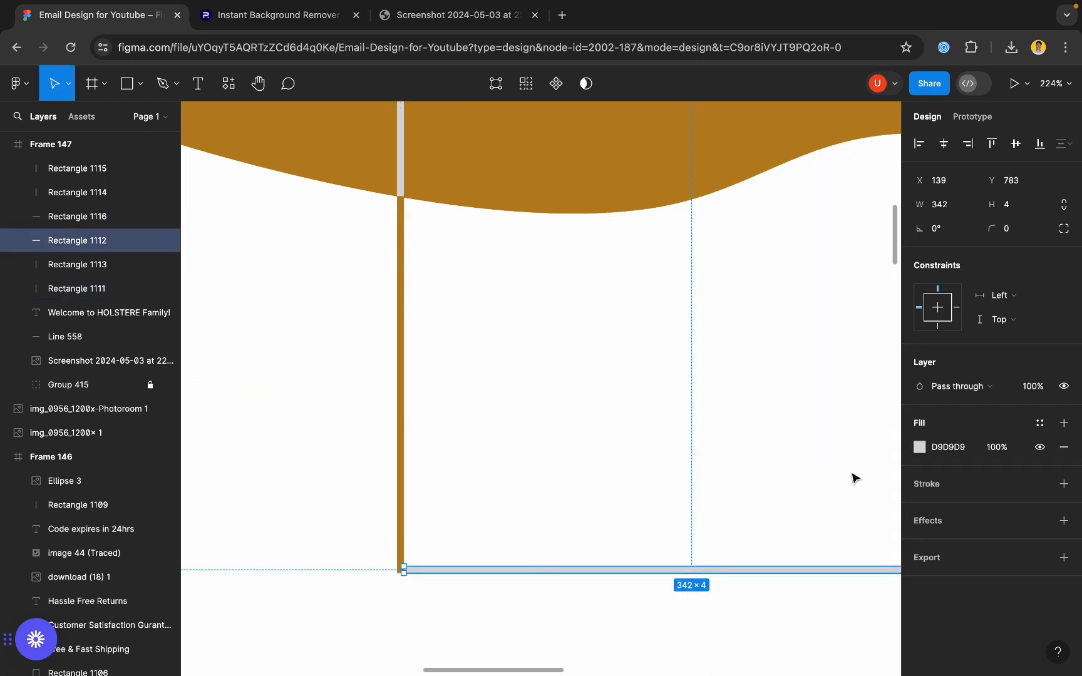
{"action": "left_click", "coordinate": [919, 448]}
{"action": "left_click", "coordinate": [743, 497]}
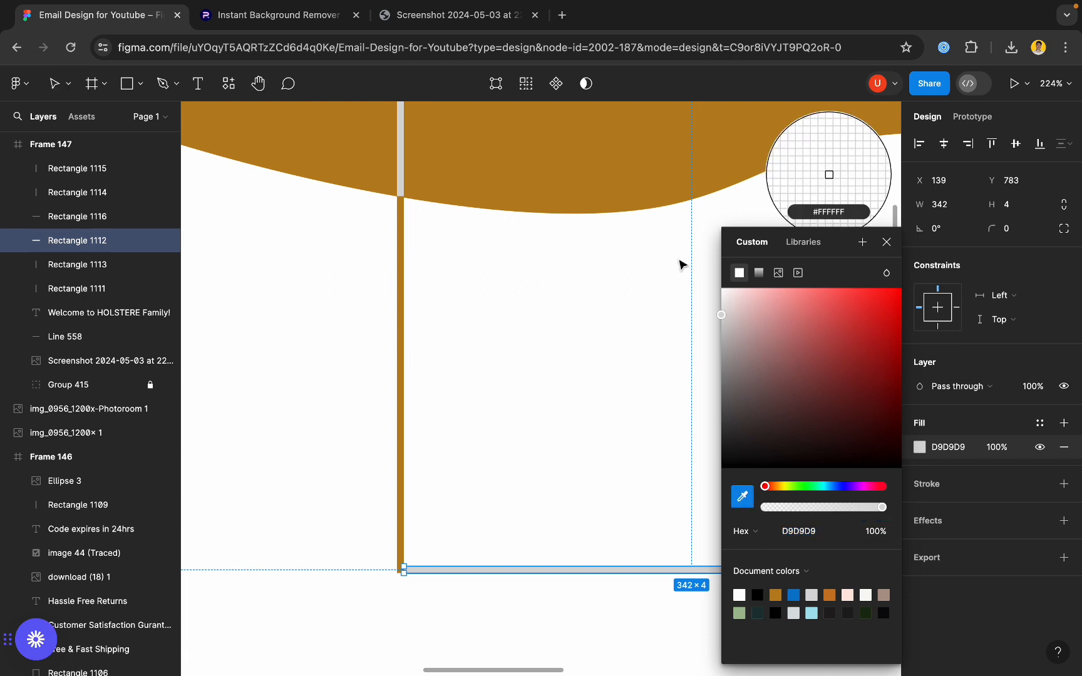
{"action": "left_click", "coordinate": [827, 153]}
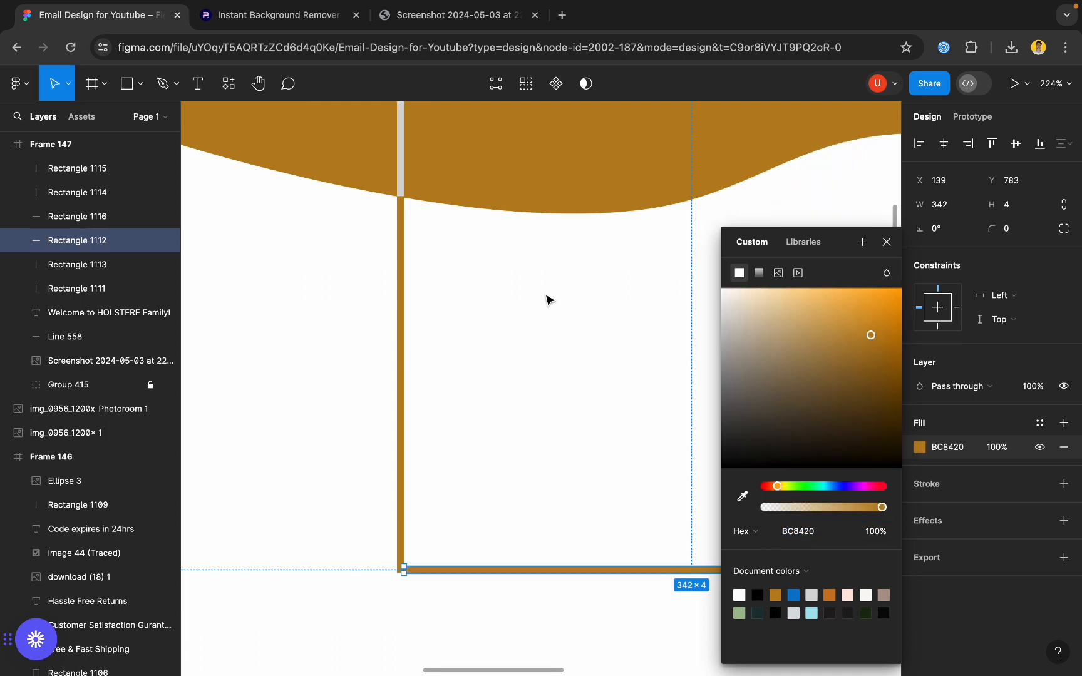
{"action": "left_click", "coordinate": [887, 243]}
- Fill the border's lower-right vertical bar with the brown BC8420 sampled from the wave
{"action": "scroll", "coordinate": [361, 414], "scroll_direction": "down", "scroll_amount": 5}
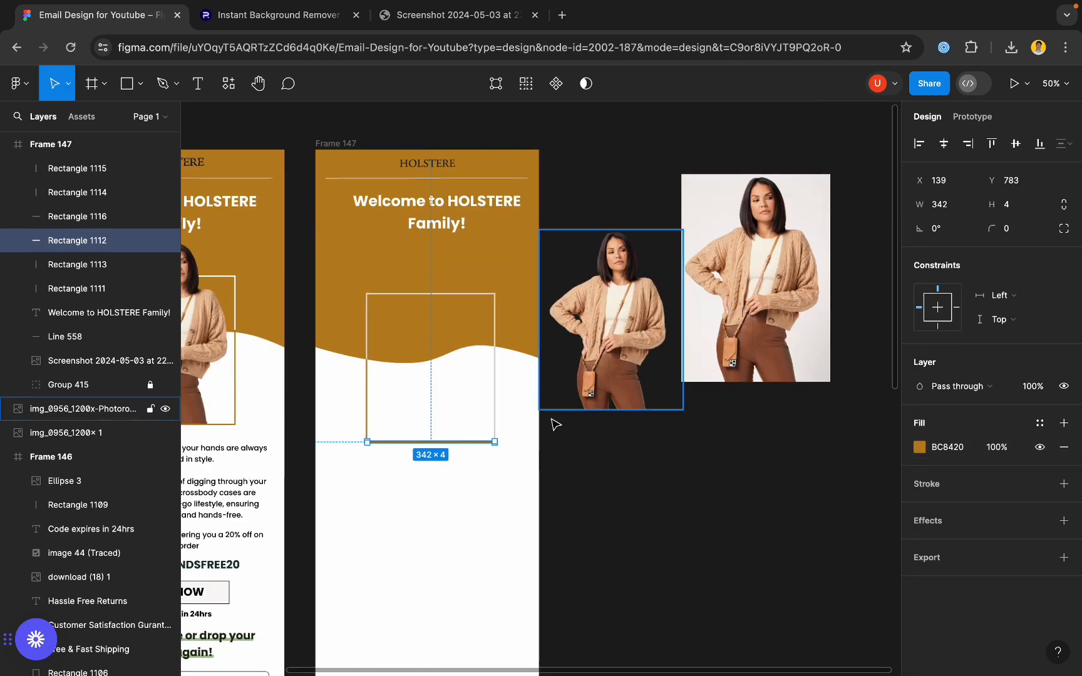
{"action": "scroll", "coordinate": [513, 414], "scroll_direction": "up", "scroll_amount": 3}
{"action": "left_click", "coordinate": [516, 389]}
{"action": "left_click", "coordinate": [522, 389]}
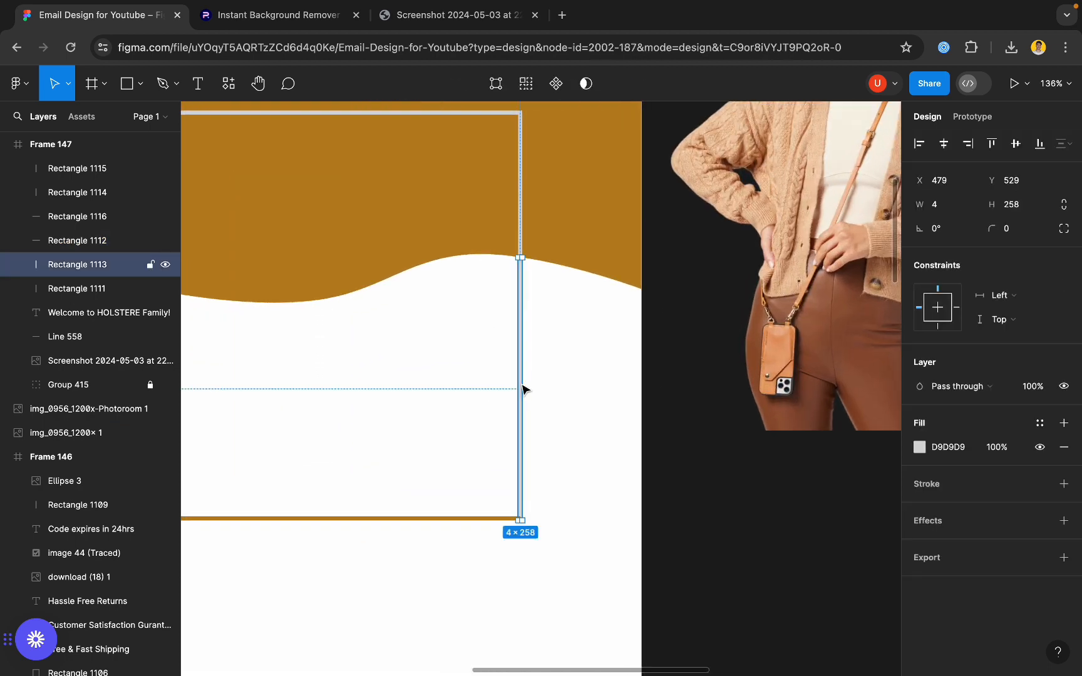
{"action": "left_click", "coordinate": [918, 449]}
{"action": "left_click", "coordinate": [743, 497]}
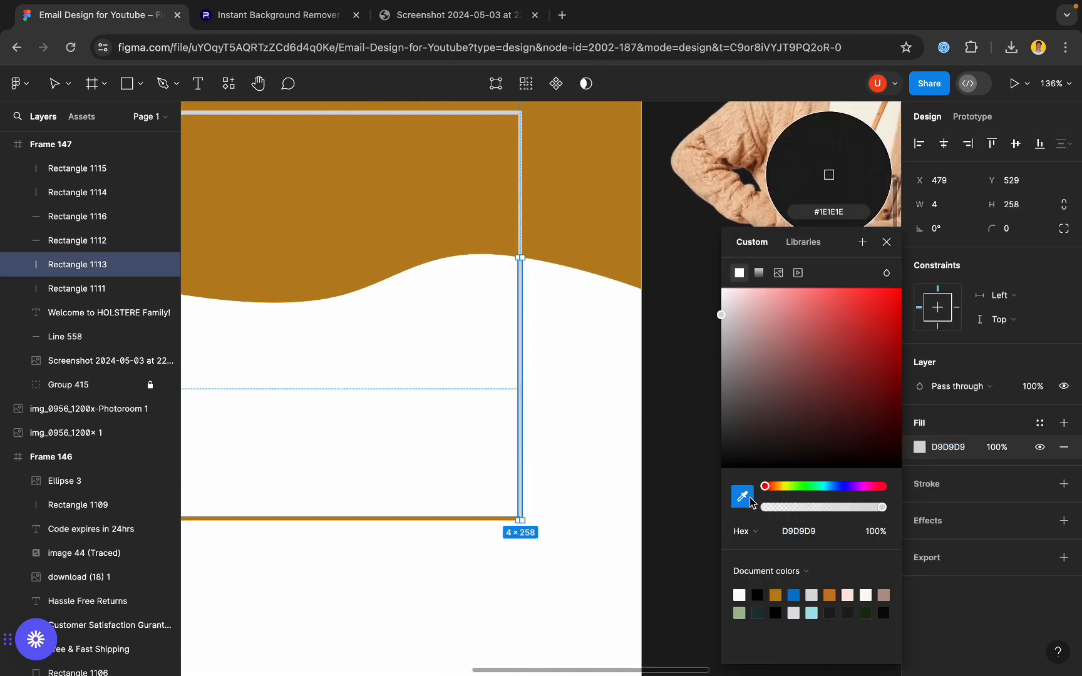
{"action": "left_click", "coordinate": [625, 245]}
{"action": "left_click", "coordinate": [887, 244]}
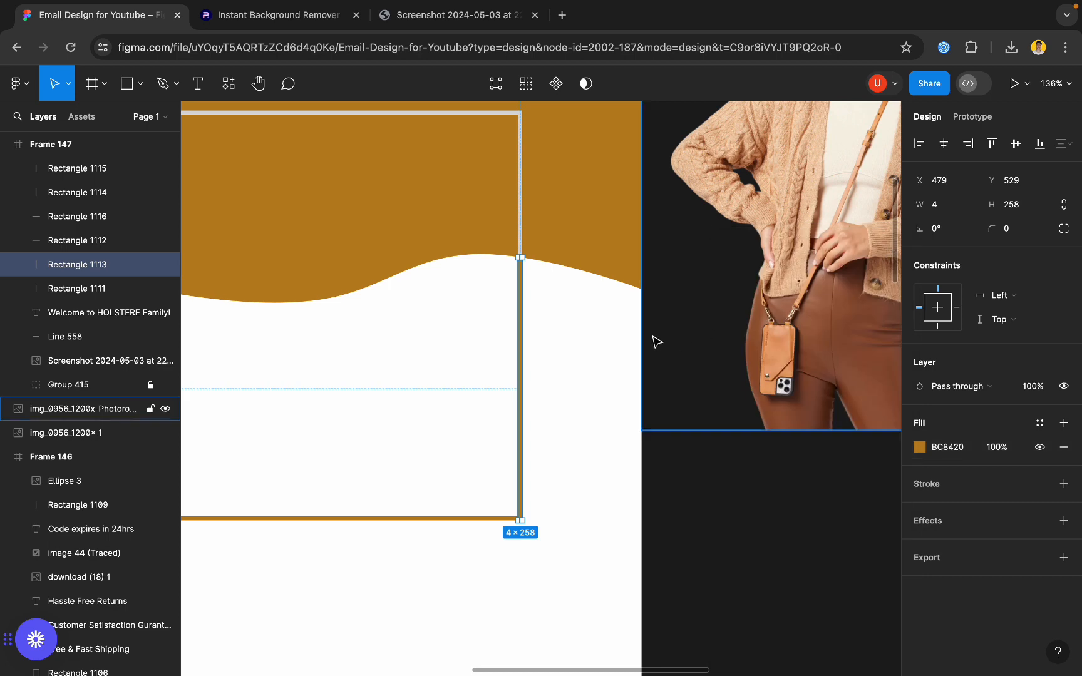
- Move the background-free model photo into Frame 147, over the rectangular border with its lower edge on the bottom bar
{"action": "scroll", "coordinate": [563, 375], "scroll_direction": "down", "scroll_amount": 5}
{"action": "key", "text": "Escape"}
{"action": "left_click_drag", "start_coordinate": [655, 313], "coordinate": [483, 340]}
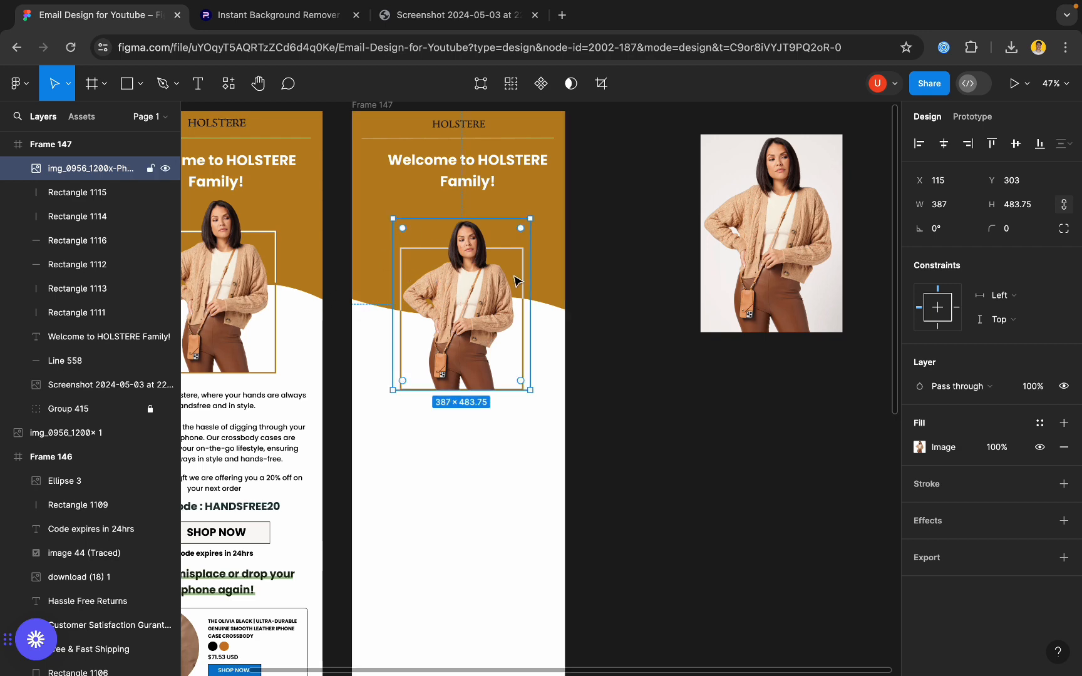
- Compare the photo with the one in Frame 146 and enlarge it slightly to 395 × 508
{"action": "scroll", "coordinate": [516, 279], "scroll_direction": "down", "scroll_amount": 5}
{"action": "scroll", "coordinate": [419, 294], "scroll_direction": "up", "scroll_amount": 5}
{"action": "left_click", "coordinate": [367, 256]}
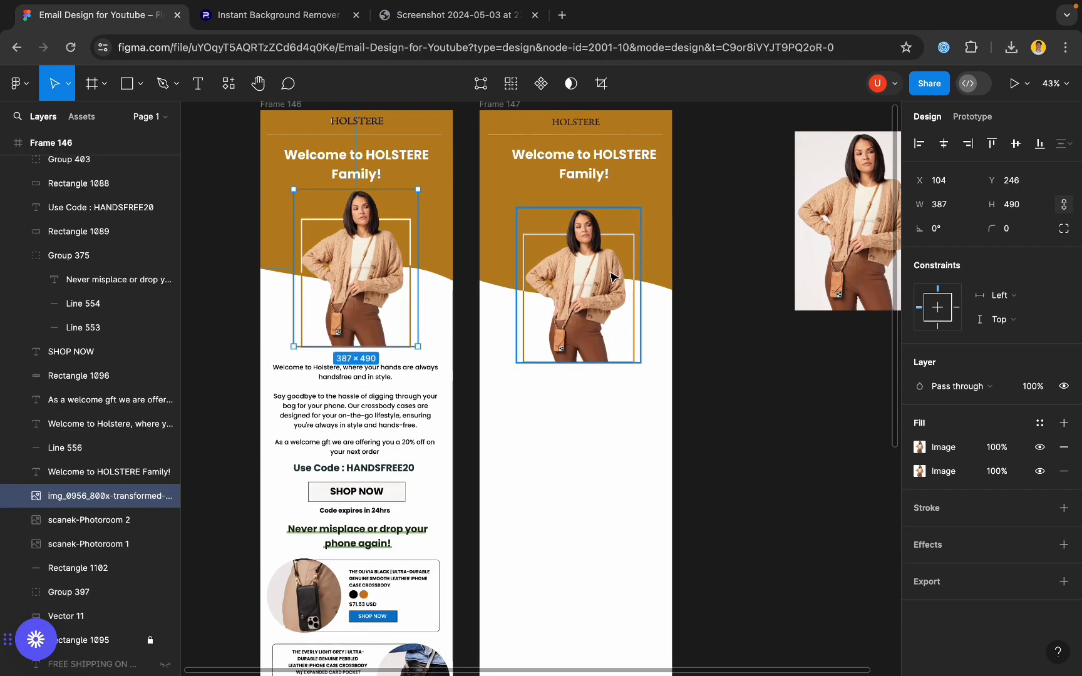
{"action": "left_click", "coordinate": [611, 278]}
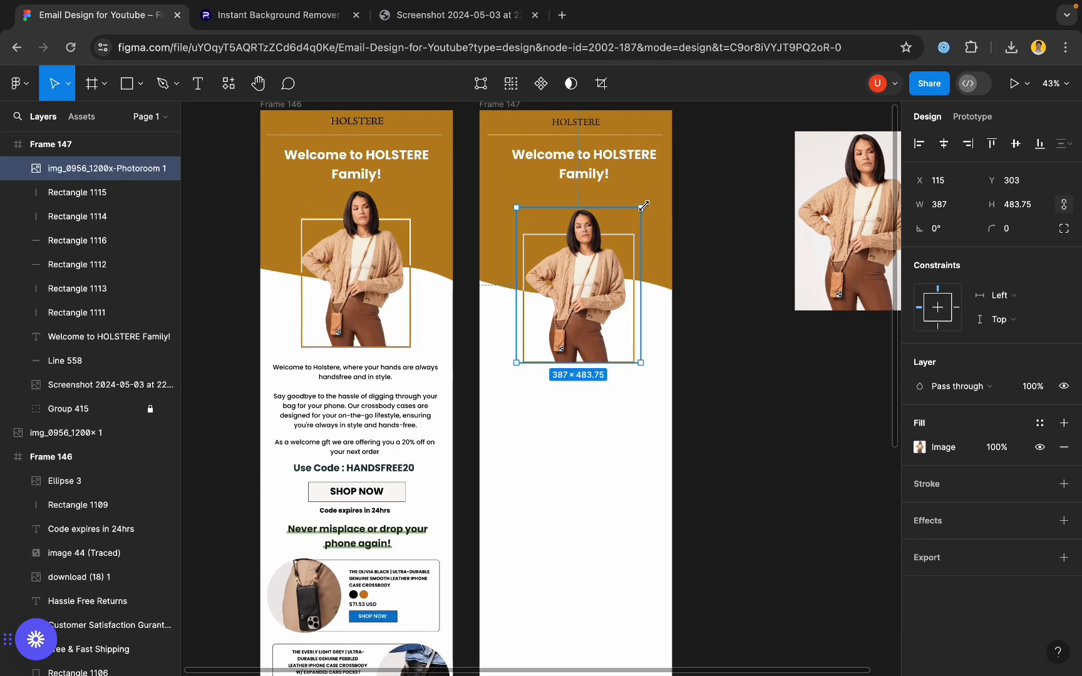
{"action": "left_click_drag", "start_coordinate": [644, 205], "coordinate": [644, 199]}
{"action": "left_click", "coordinate": [719, 302]}
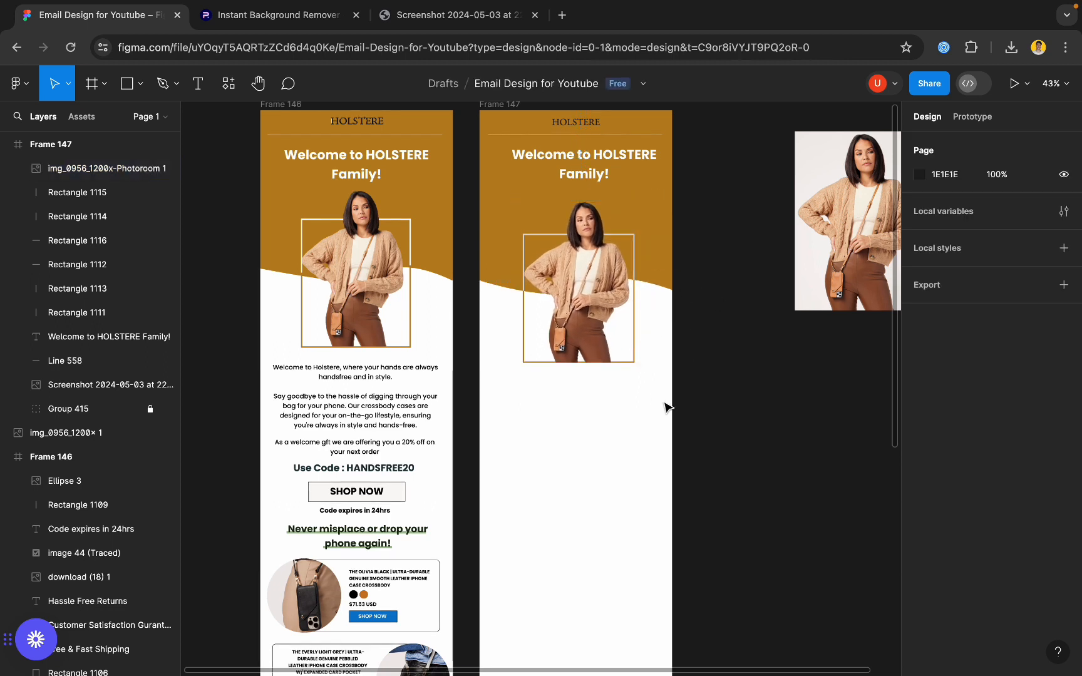
- Group the model photo with the border bars and move the group up, bringing the border's top edge to Y 356
{"action": "left_click_drag", "start_coordinate": [670, 392], "coordinate": [514, 245]}
{"action": "left_click", "coordinate": [720, 249]}
{"action": "left_click_drag", "start_coordinate": [701, 230], "coordinate": [519, 395]}
{"action": "key", "text": "ctrl+g"}
{"action": "left_click_drag", "start_coordinate": [575, 341], "coordinate": [576, 332]}
{"action": "left_click", "coordinate": [774, 316]}
- Ungroup the model photo and border bars so the individual bars can be edited
{"action": "scroll", "coordinate": [553, 320], "scroll_direction": "up", "scroll_amount": 5}
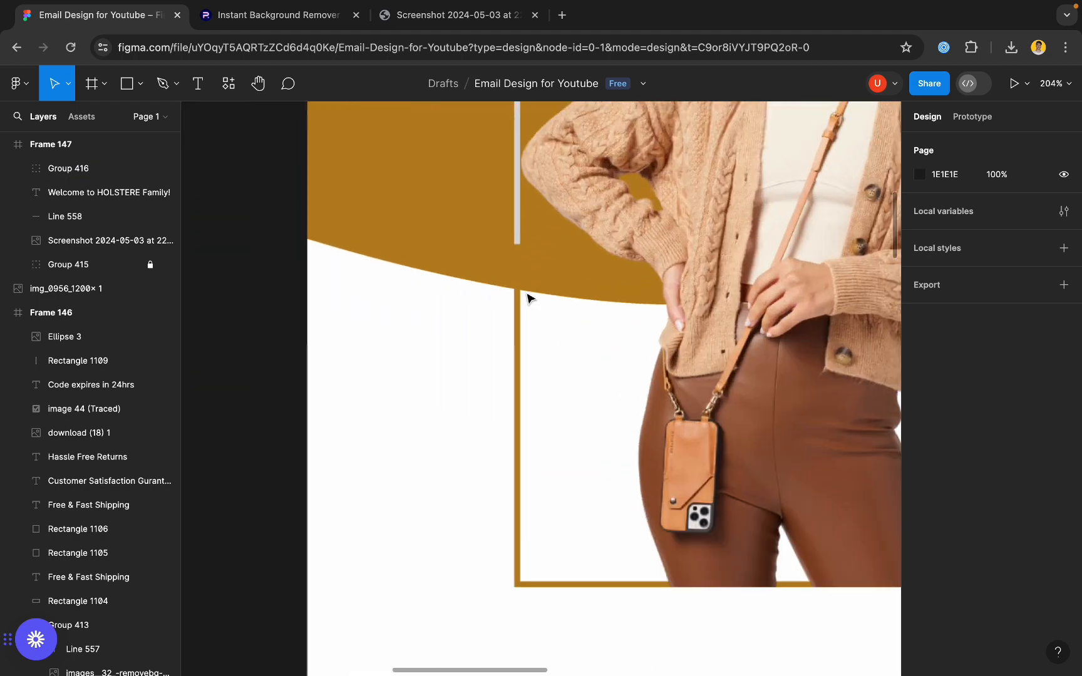
{"action": "double_click", "coordinate": [520, 272]}
{"action": "double_click", "coordinate": [519, 269]}
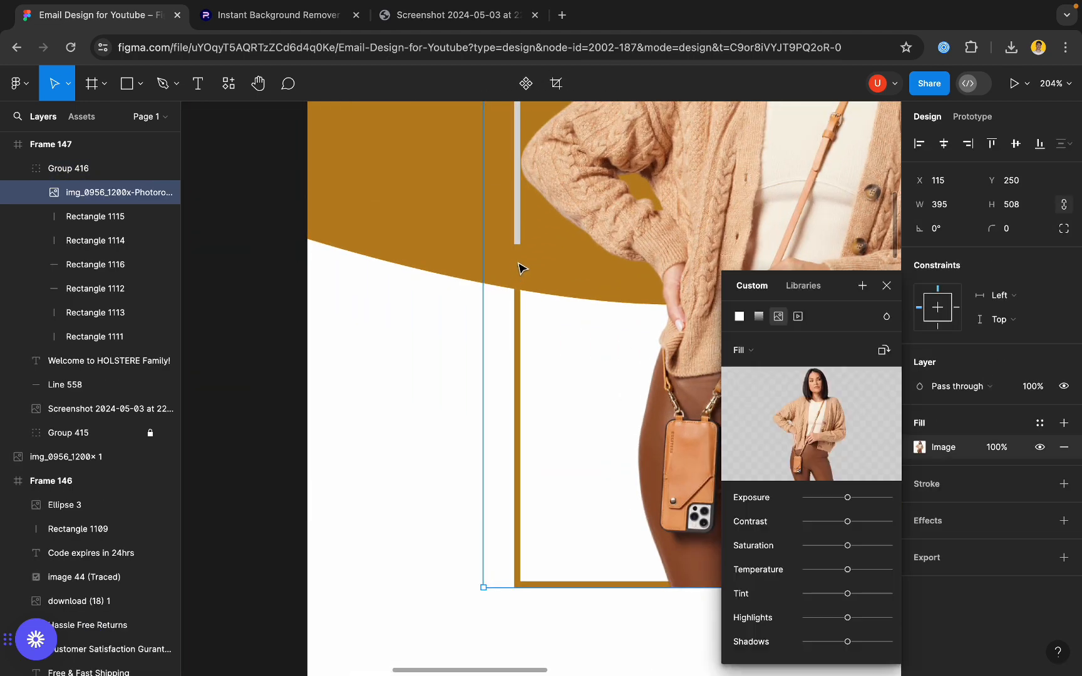
{"action": "left_click", "coordinate": [63, 169]}
{"action": "right_click", "coordinate": [65, 171]}
{"action": "left_click", "coordinate": [111, 334]}
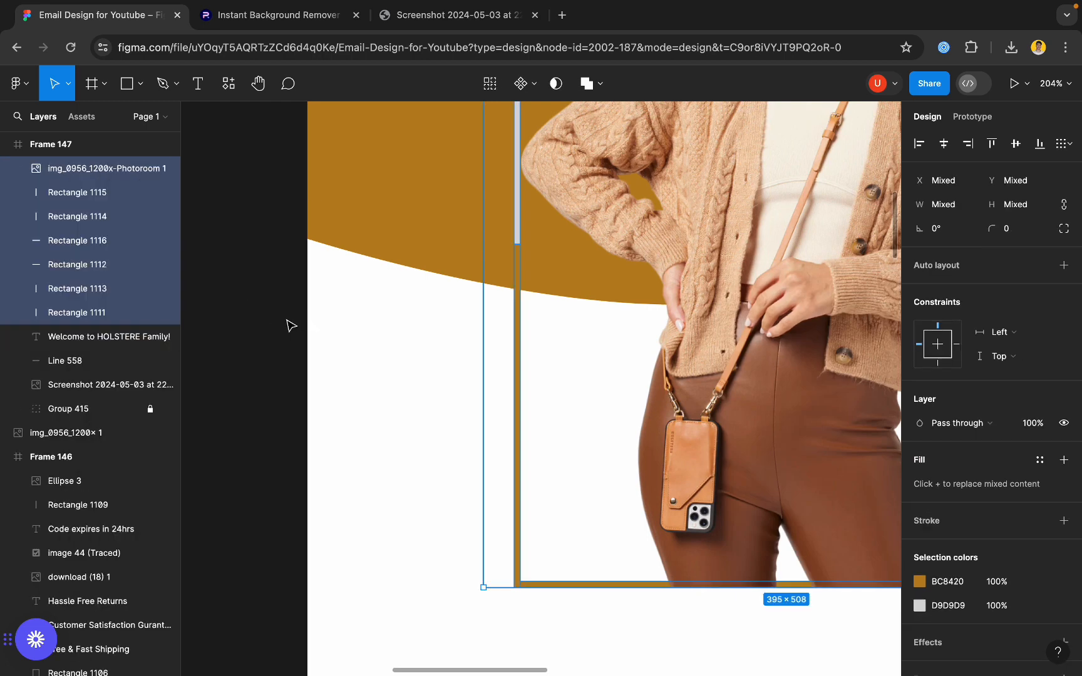
- Lock the model photo layer in Frame 147 so the bars beneath it can be selected
{"action": "left_click", "coordinate": [290, 321]}
{"action": "scroll", "coordinate": [599, 234], "scroll_direction": "up", "scroll_amount": 3}
{"action": "double_click", "coordinate": [470, 240]}
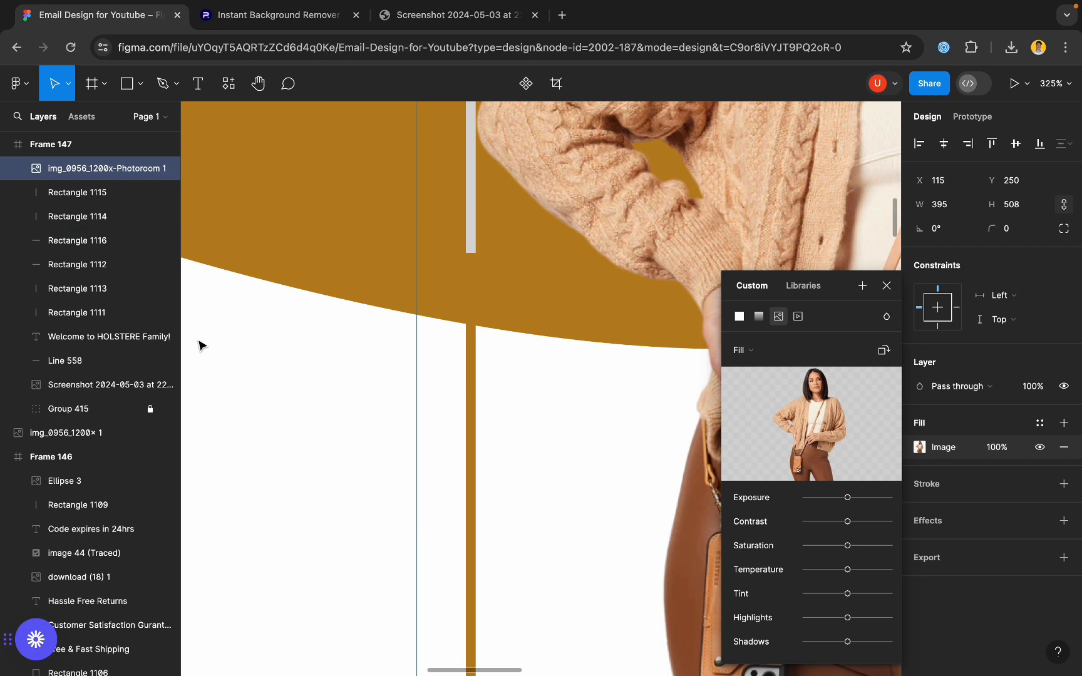
{"action": "left_click", "coordinate": [292, 439]}
{"action": "left_click", "coordinate": [586, 308]}
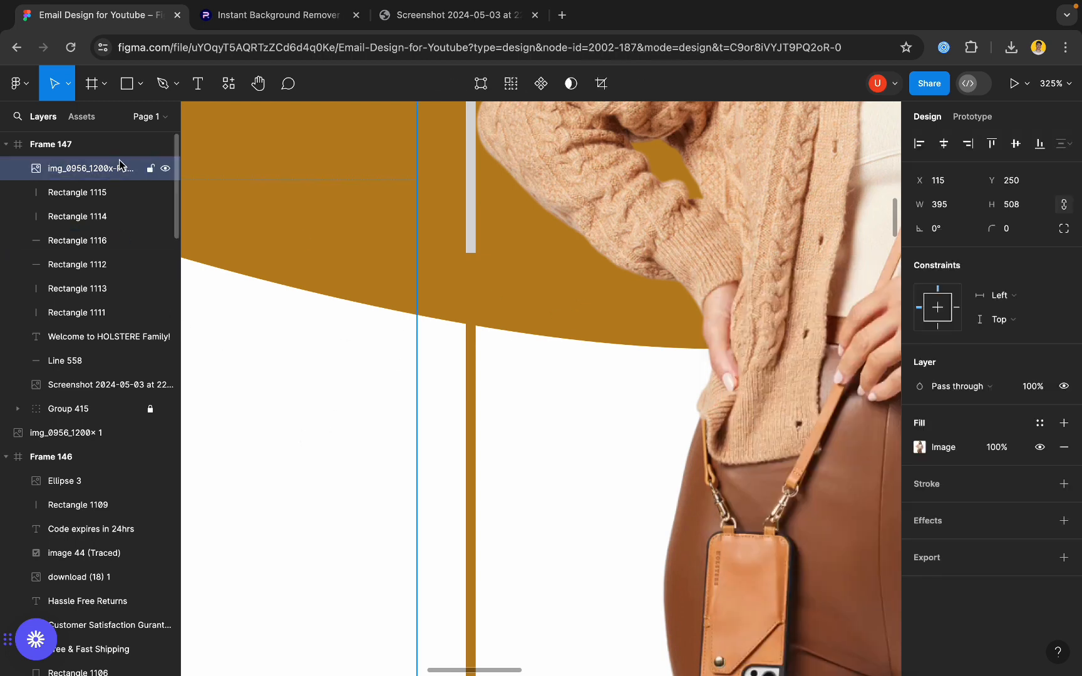
{"action": "left_click", "coordinate": [151, 169]}
- Extend the upper-left vertical bar down to the wave's edge, 207 high
{"action": "left_click", "coordinate": [469, 244]}
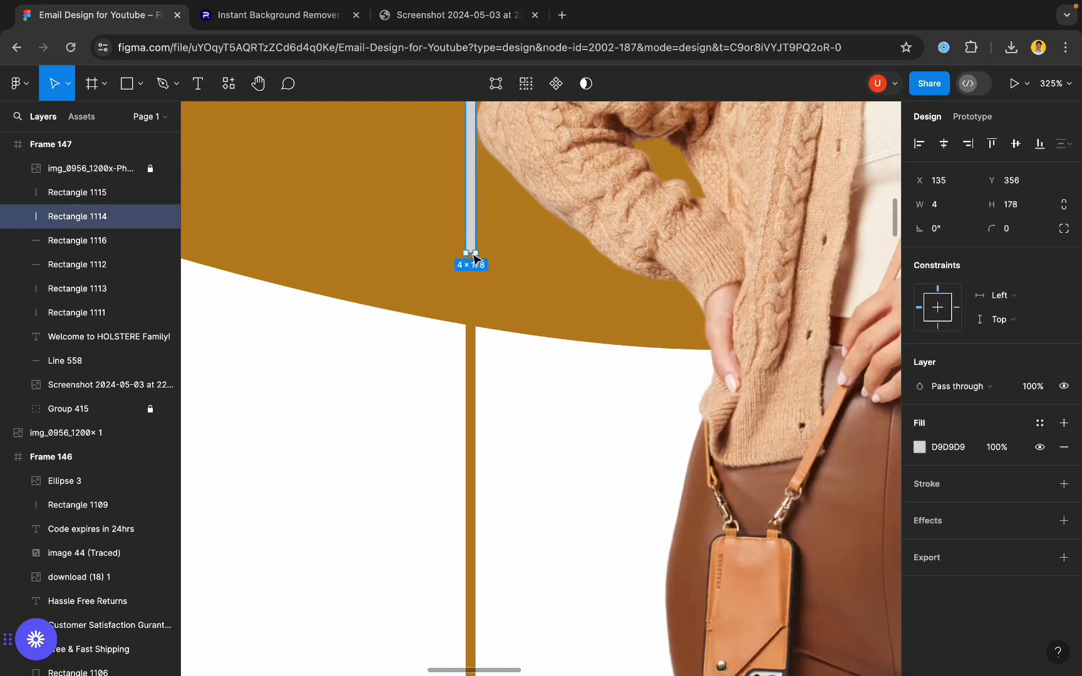
{"action": "scroll", "coordinate": [472, 253], "scroll_direction": "up", "scroll_amount": 5}
{"action": "left_click_drag", "start_coordinate": [472, 253], "coordinate": [498, 579]}
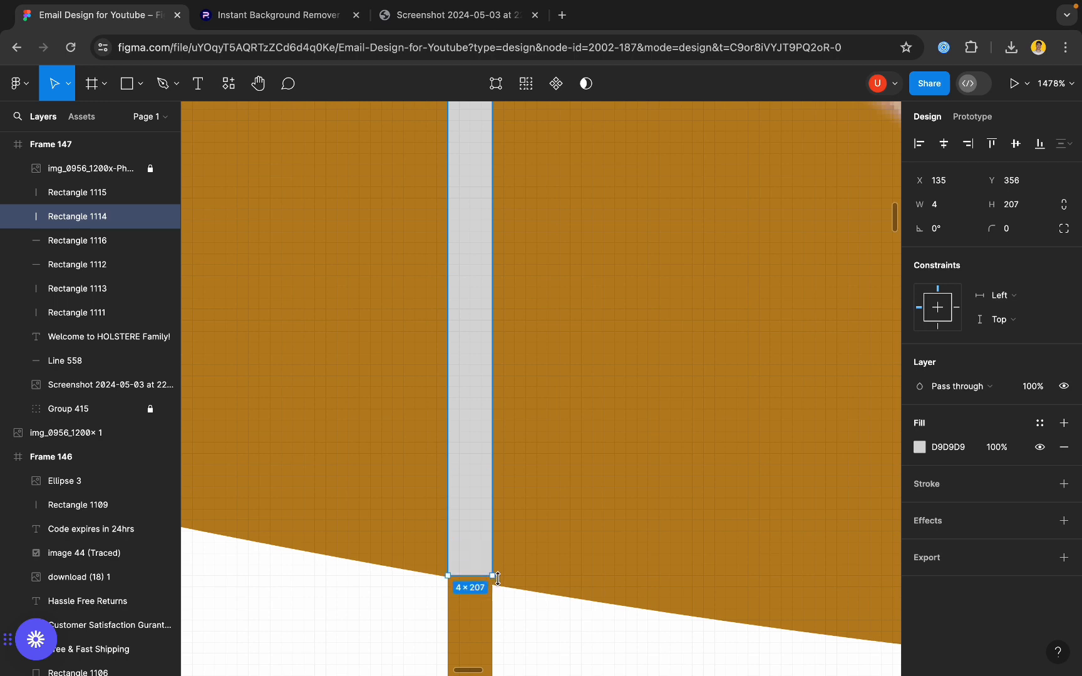
- Extend the upper-right vertical border bar in Frame 147 down to the wave's edge, 173 high
{"action": "scroll", "coordinate": [376, 493], "scroll_direction": "down", "scroll_amount": 6}
{"action": "scroll", "coordinate": [576, 498], "scroll_direction": "up", "scroll_amount": 4}
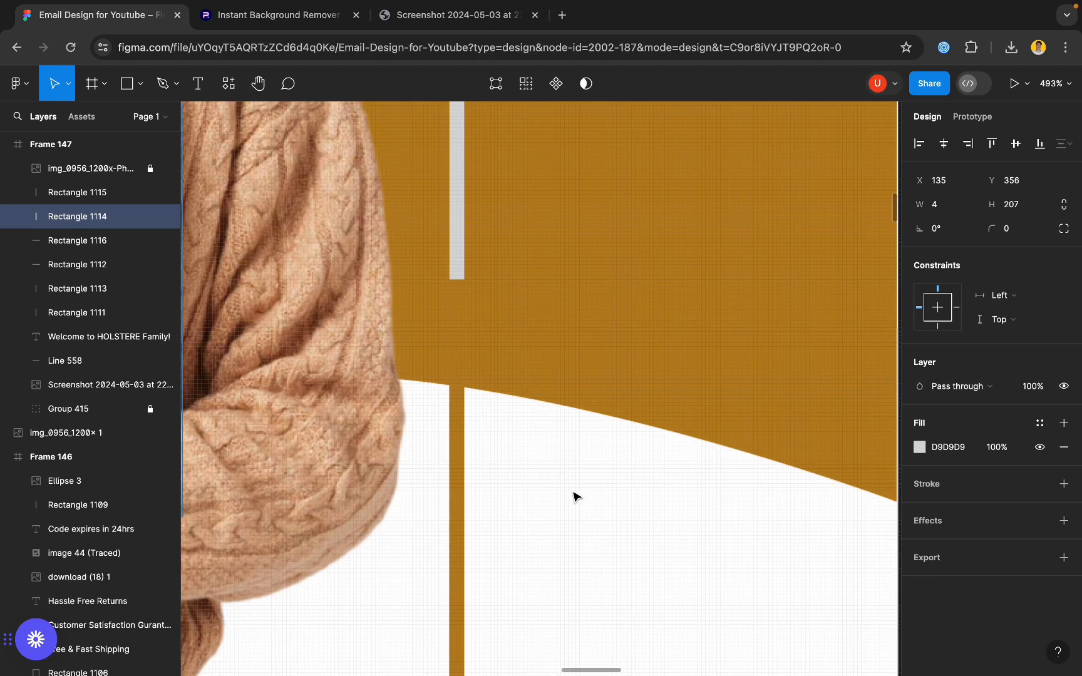
{"action": "left_click", "coordinate": [462, 275]}
{"action": "scroll", "coordinate": [462, 282], "scroll_direction": "up", "scroll_amount": 5}
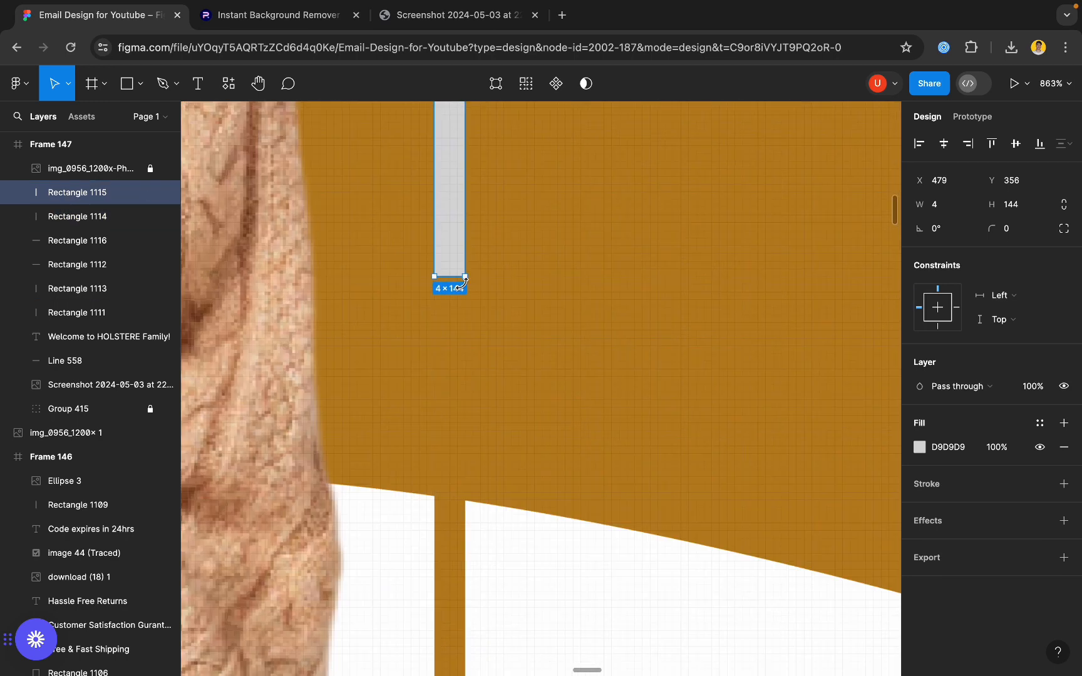
{"action": "left_click_drag", "start_coordinate": [459, 279], "coordinate": [456, 571]}
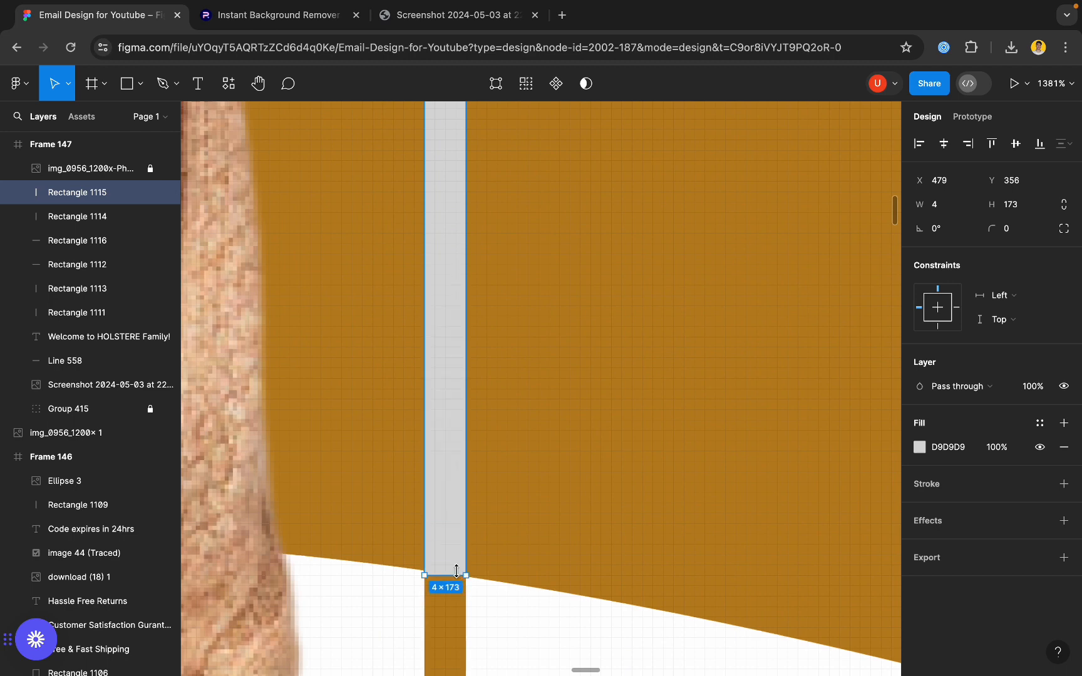
- Fill the upper-right vertical border bar with white (FFFFFF) sampled from the area below the wave
{"action": "scroll", "coordinate": [421, 533], "scroll_direction": "down", "scroll_amount": 5}
{"action": "left_click", "coordinate": [919, 447]}
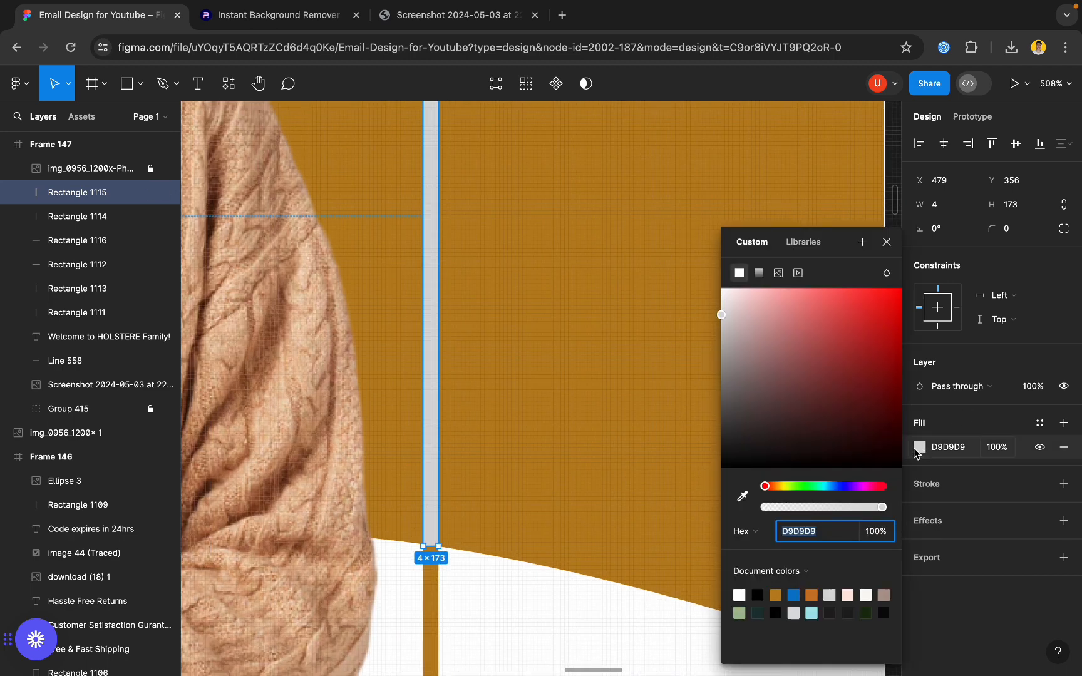
{"action": "left_click", "coordinate": [742, 497]}
{"action": "left_click", "coordinate": [551, 626]}
{"action": "scroll", "coordinate": [488, 471], "scroll_direction": "down", "scroll_amount": 5}
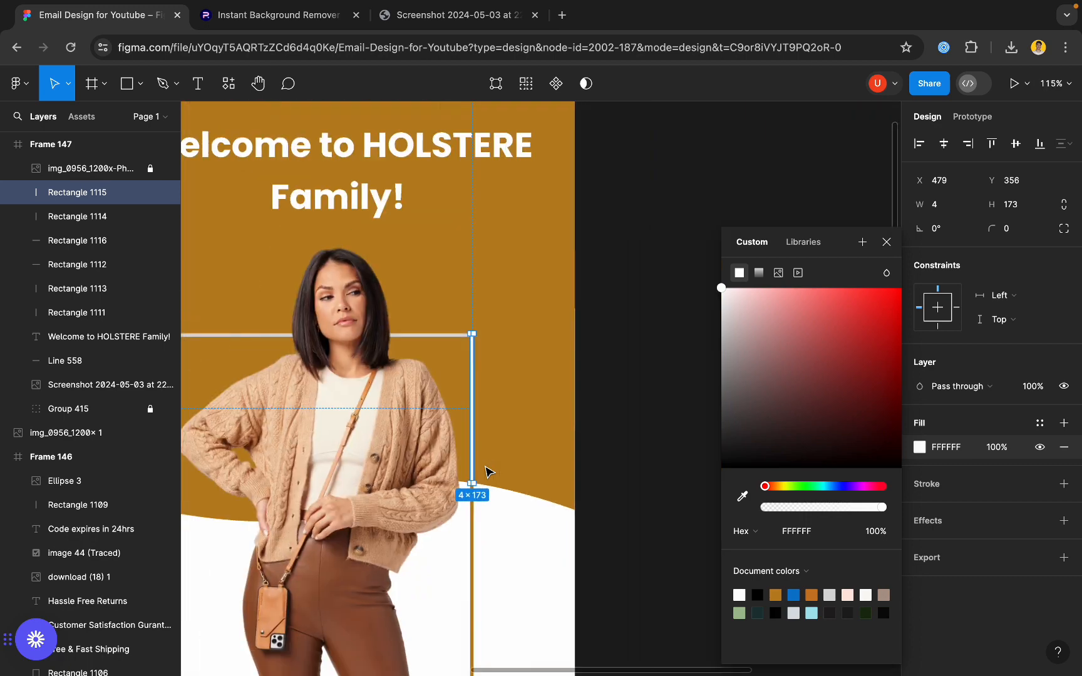
- Fill the horizontal bar along the border's top edge with sampled white (FFFFFF)
{"action": "left_click", "coordinate": [454, 337]}
{"action": "left_click", "coordinate": [918, 448]}
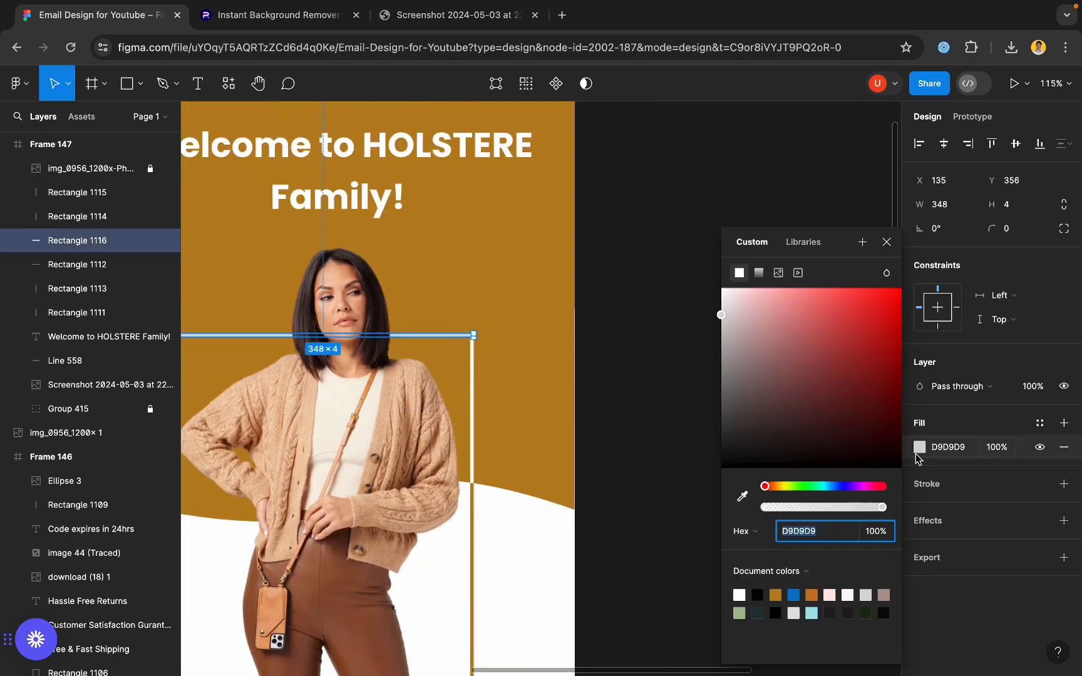
{"action": "left_click", "coordinate": [743, 497]}
{"action": "left_click", "coordinate": [558, 560]}
{"action": "scroll", "coordinate": [554, 567], "scroll_direction": "left", "scroll_amount": 5}
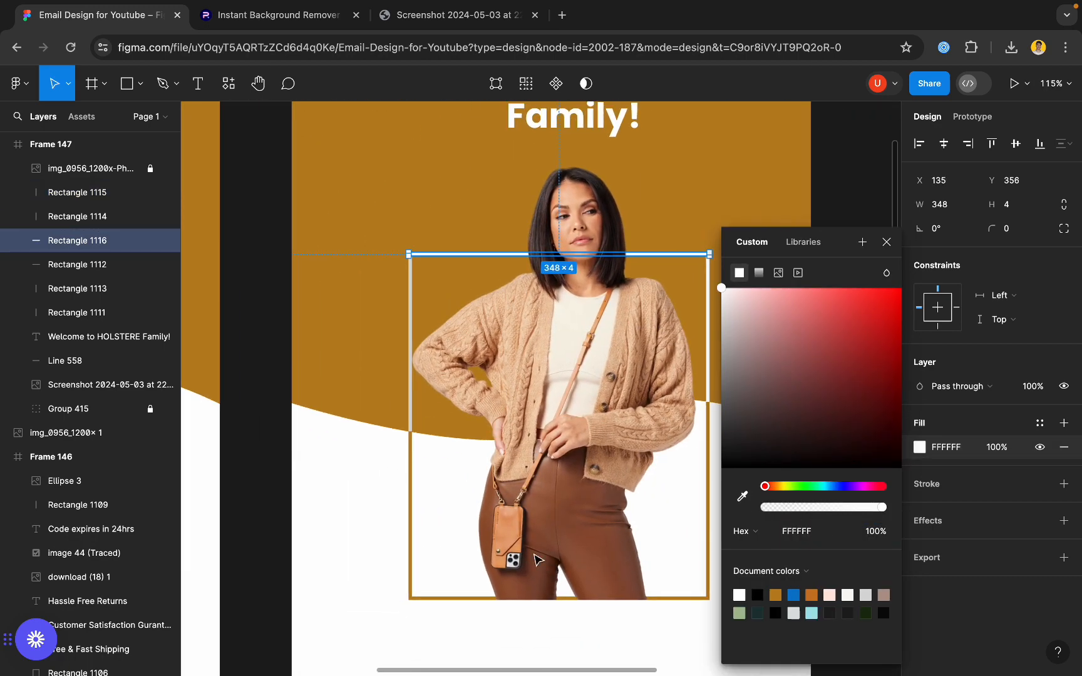
- Fill the upper-left vertical border bar with white (FFFFFF) sampled from the area below the wave
{"action": "left_click", "coordinate": [411, 407]}
{"action": "left_click", "coordinate": [919, 448]}
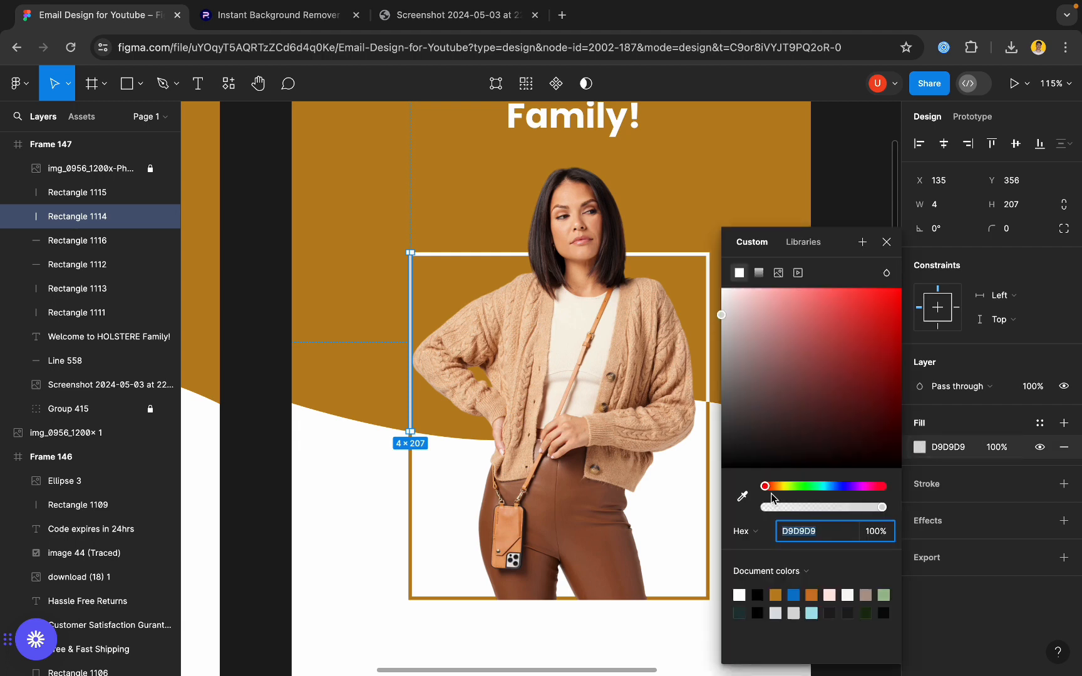
{"action": "left_click", "coordinate": [743, 497]}
{"action": "left_click", "coordinate": [362, 515]}
{"action": "left_click", "coordinate": [887, 242]}
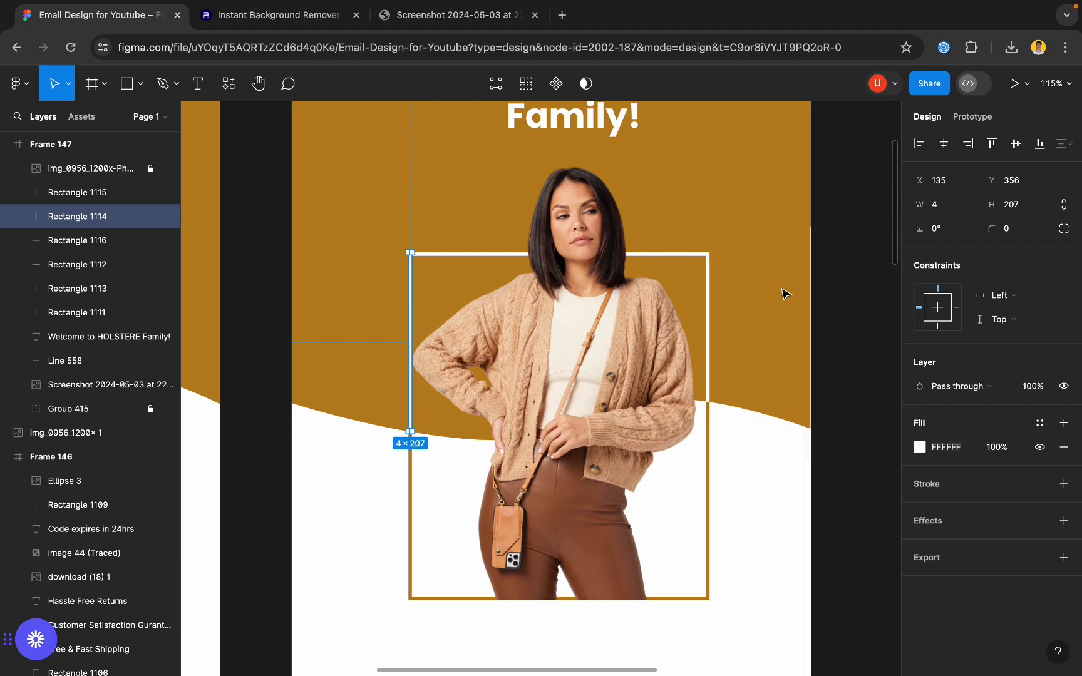
{"action": "left_click", "coordinate": [784, 291]}
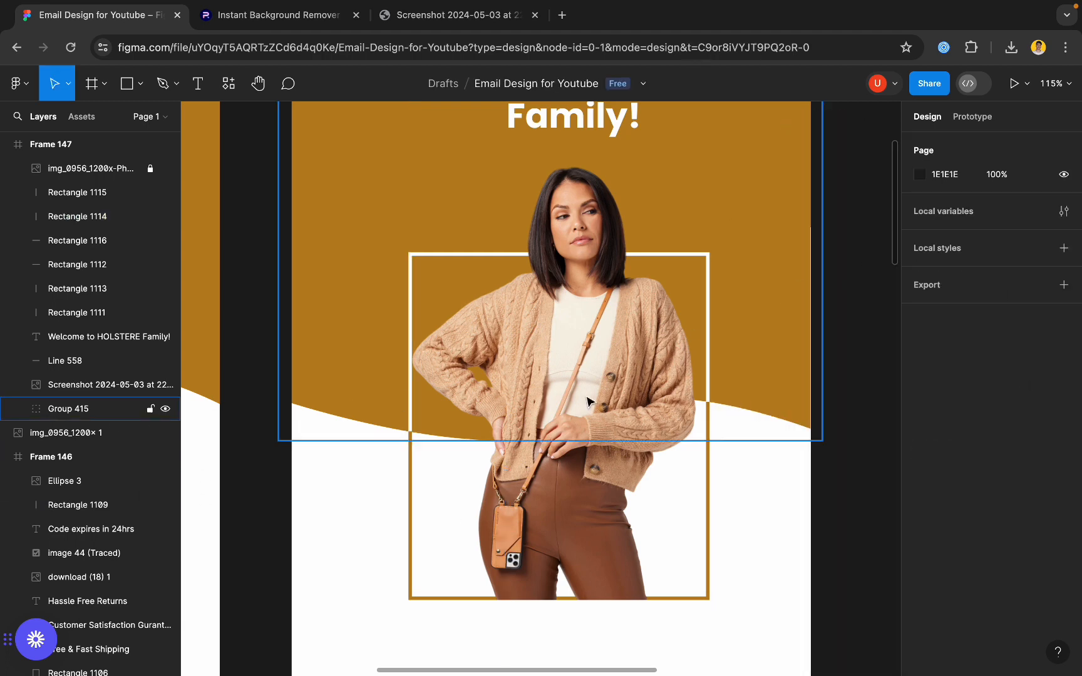
- Widen the brown wave background group in Frame 147 to 630 from its right edge and lock it again
{"action": "scroll", "coordinate": [867, 387], "scroll_direction": "up", "scroll_amount": 5}
{"action": "left_click", "coordinate": [603, 397]}
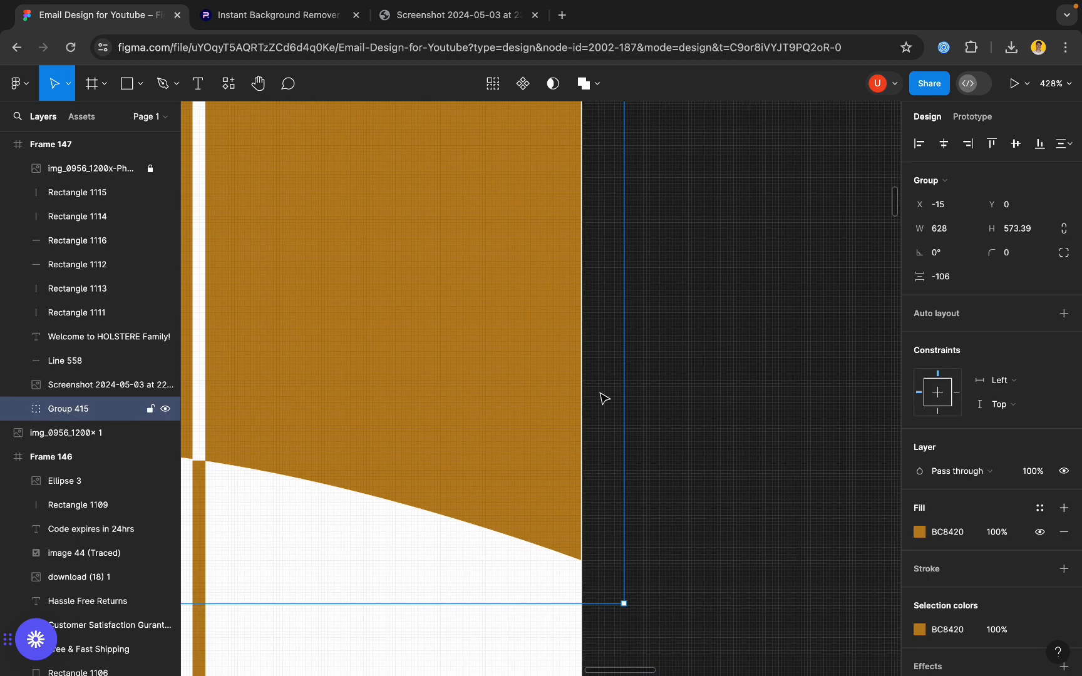
{"action": "left_click_drag", "start_coordinate": [629, 386], "coordinate": [631, 385]}
{"action": "scroll", "coordinate": [631, 385], "scroll_direction": "down", "scroll_amount": 10}
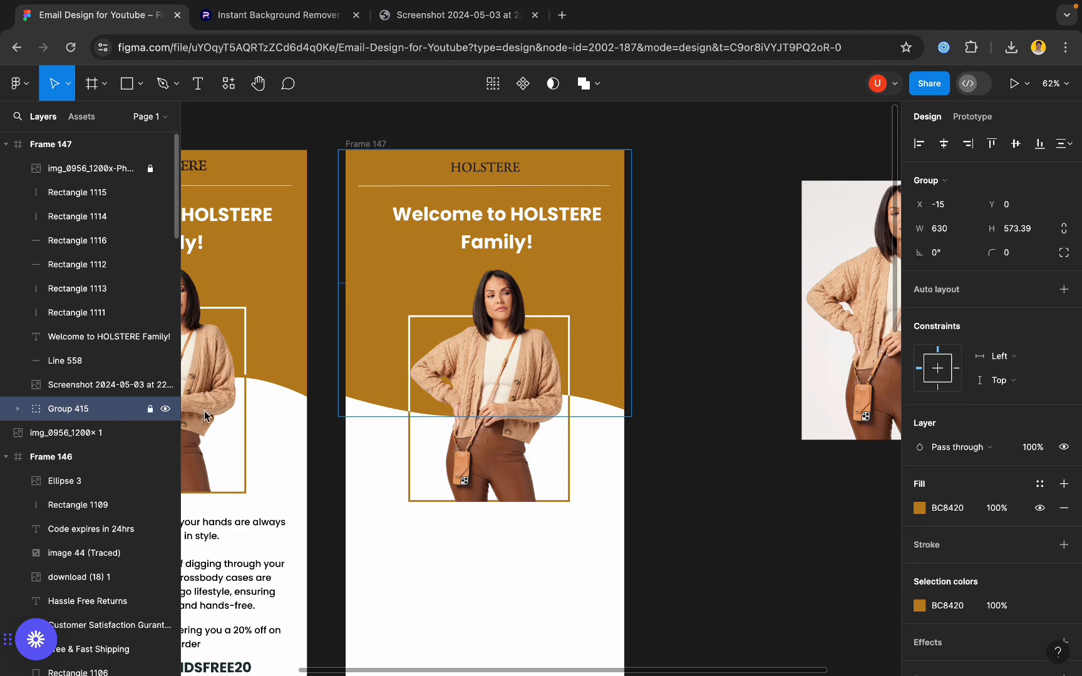
{"action": "left_click", "coordinate": [658, 461]}
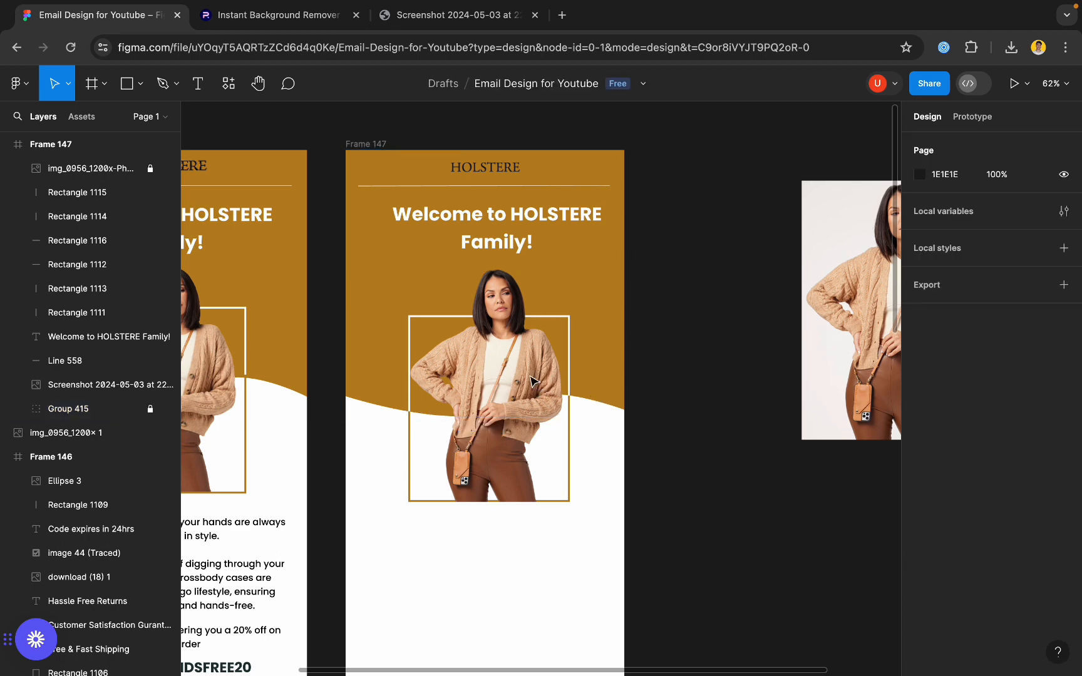
- Center the "Welcome to HOLSTERE Family!" heading horizontally in Frame 147
{"action": "left_click", "coordinate": [473, 246]}
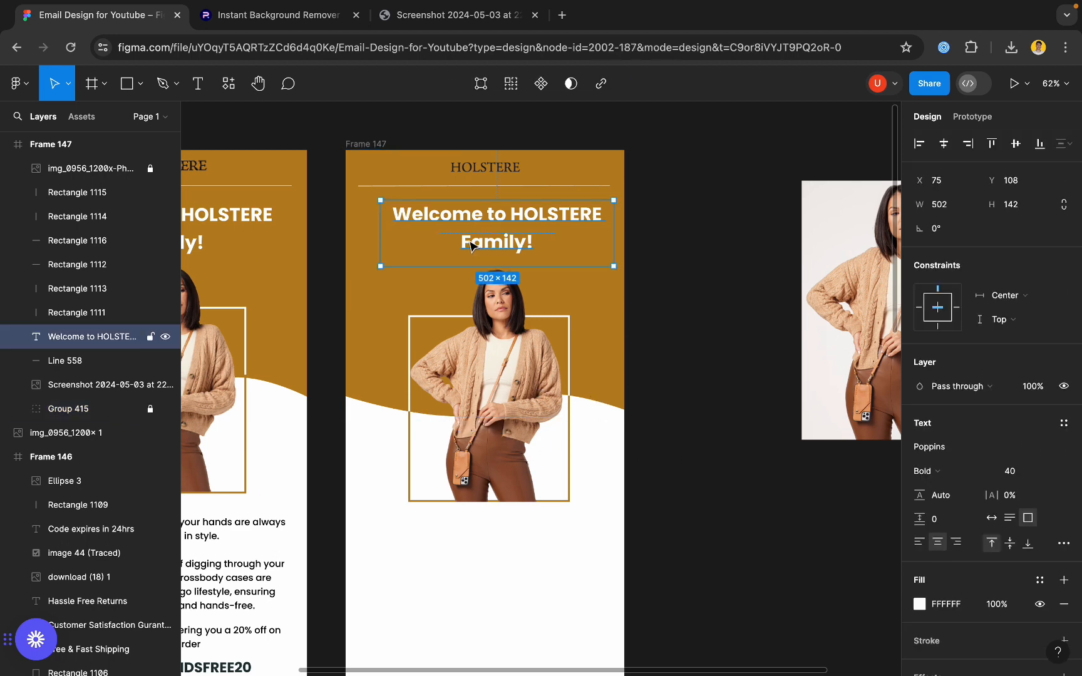
{"action": "left_click", "coordinate": [944, 143]}
{"action": "scroll", "coordinate": [582, 207], "scroll_direction": "down", "scroll_amount": 5}
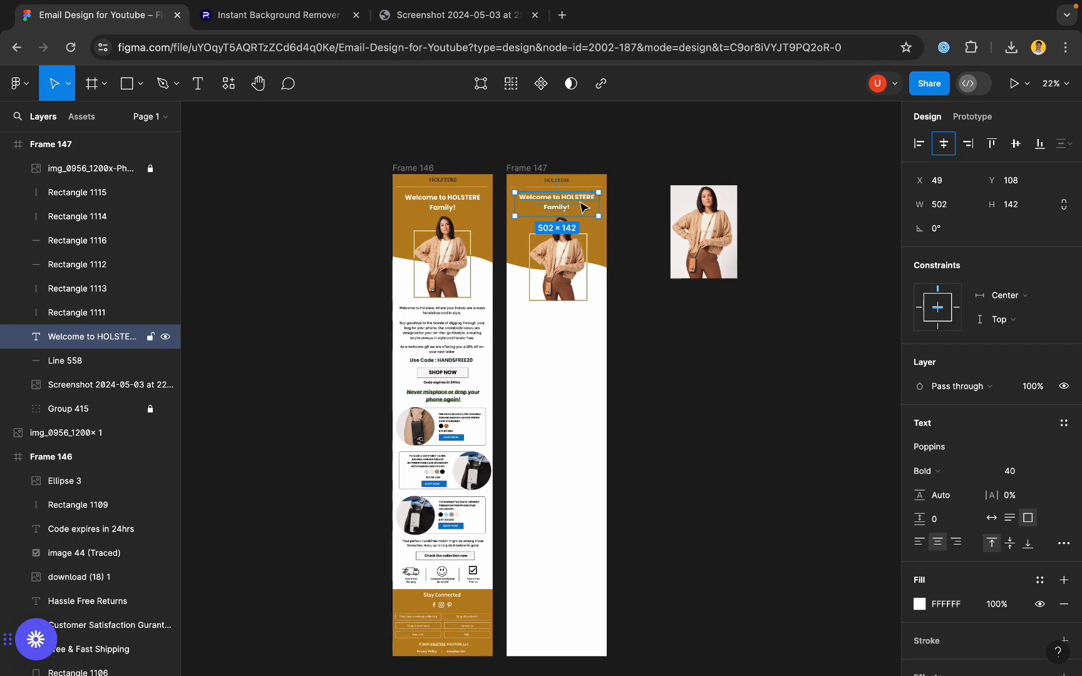
- Duplicate Frame 146's "Welcome to Holstere" intro paragraph and place the copy below the model photo in Frame 147
{"action": "scroll", "coordinate": [600, 336], "scroll_direction": "up", "scroll_amount": 3}
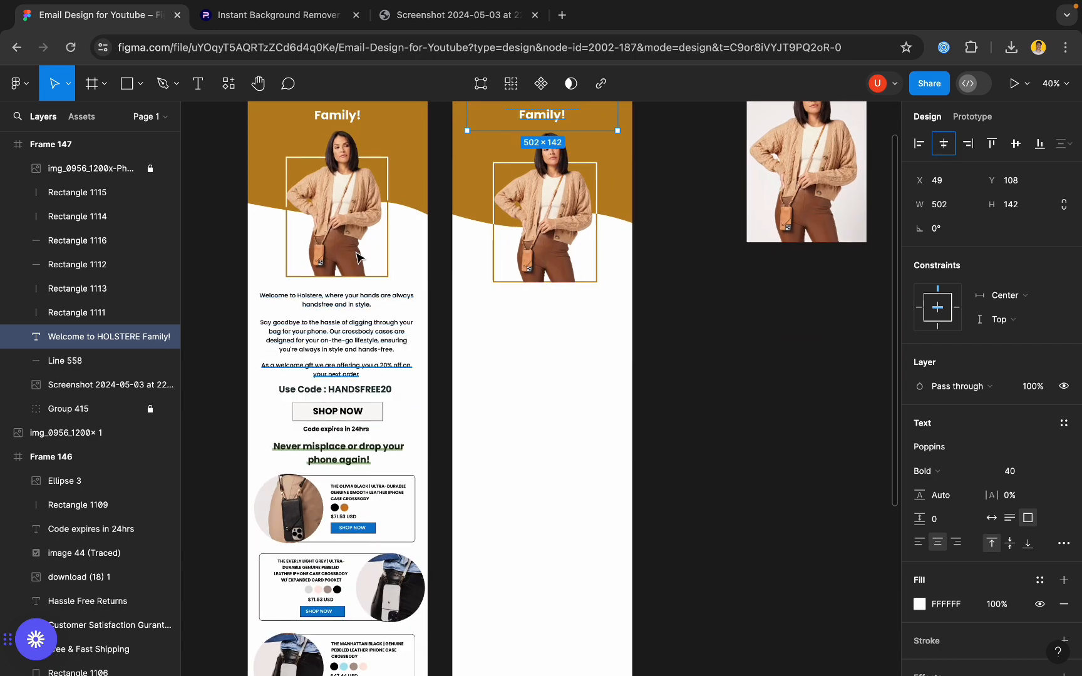
{"action": "scroll", "coordinate": [378, 380], "scroll_direction": "down", "scroll_amount": 5}
{"action": "scroll", "coordinate": [369, 282], "scroll_direction": "up", "scroll_amount": 4}
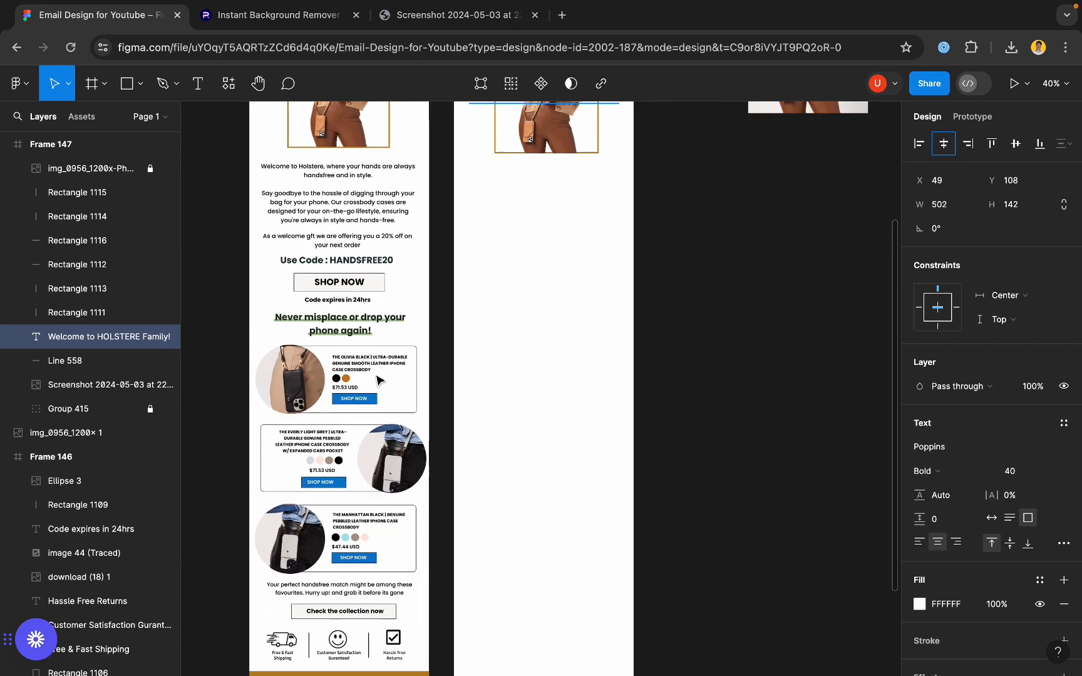
{"action": "left_click", "coordinate": [366, 271]}
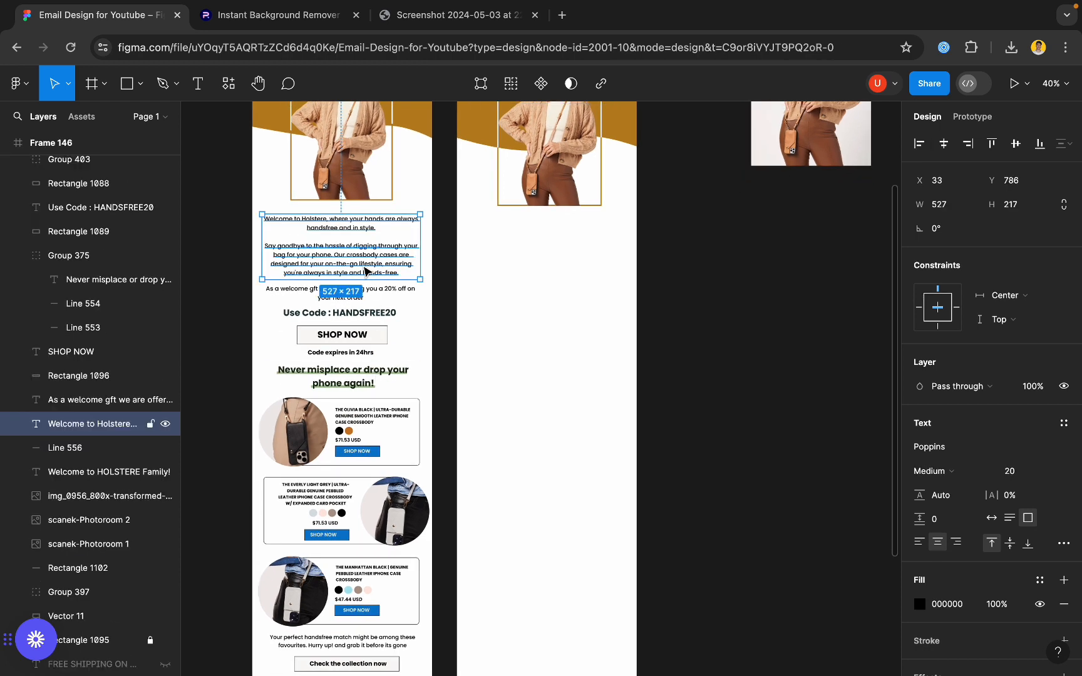
{"action": "key", "text": "ctrl+d"}
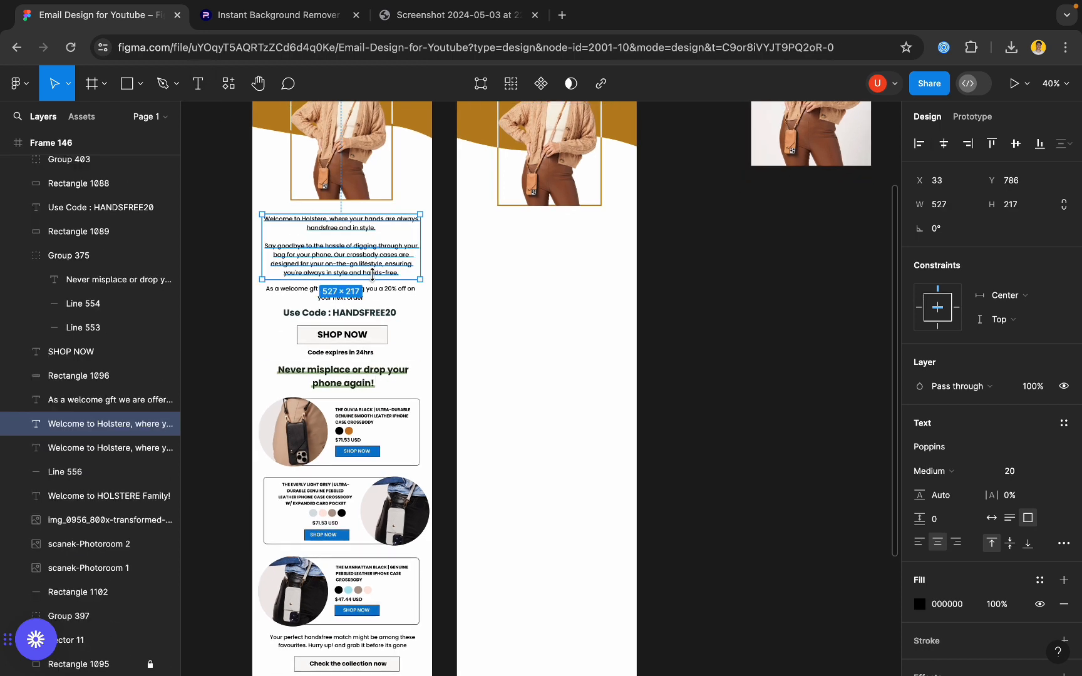
{"action": "left_click_drag", "start_coordinate": [358, 271], "coordinate": [569, 268]}
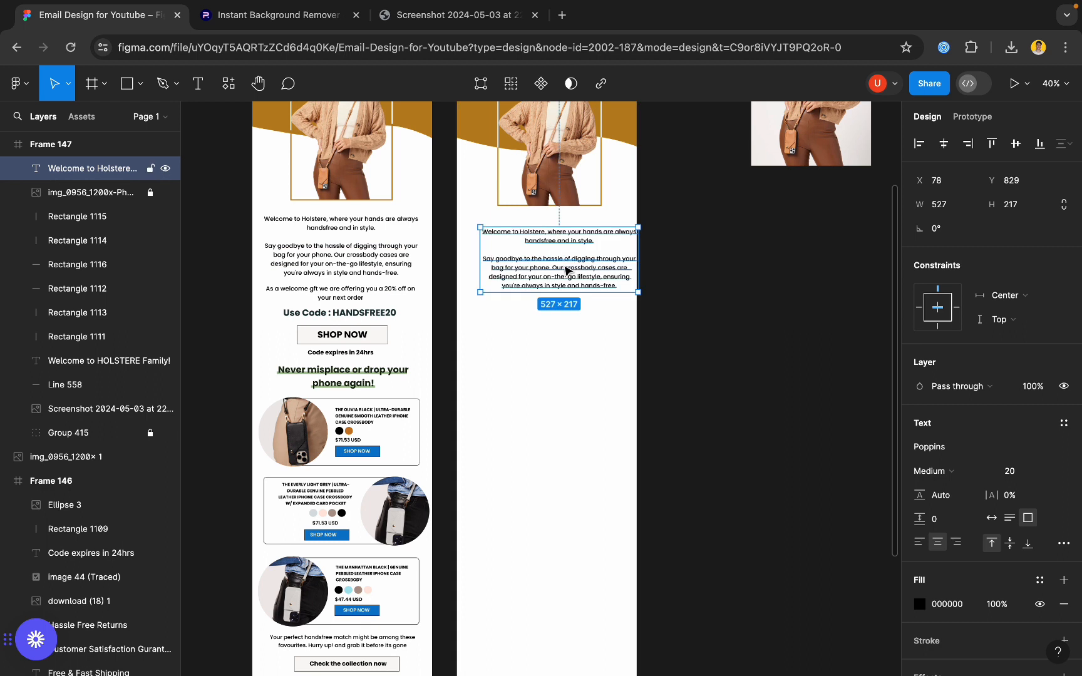
{"action": "left_click", "coordinate": [197, 83]}
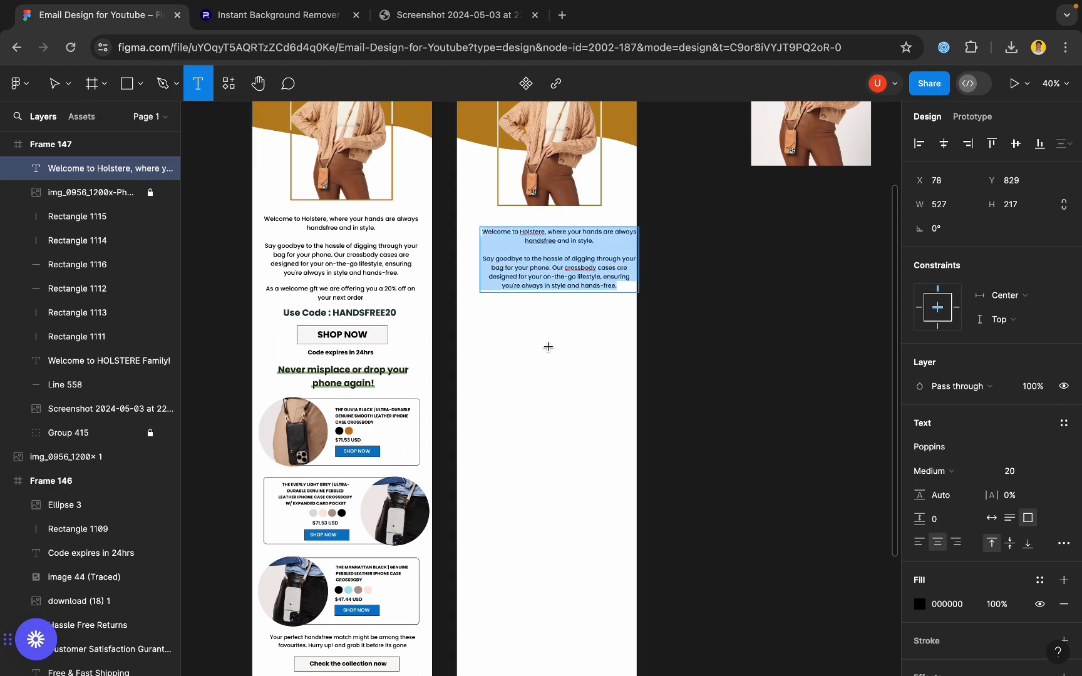
{"action": "left_click_drag", "start_coordinate": [491, 312], "coordinate": [545, 330]}
{"action": "type", "text": "jsanskl"}
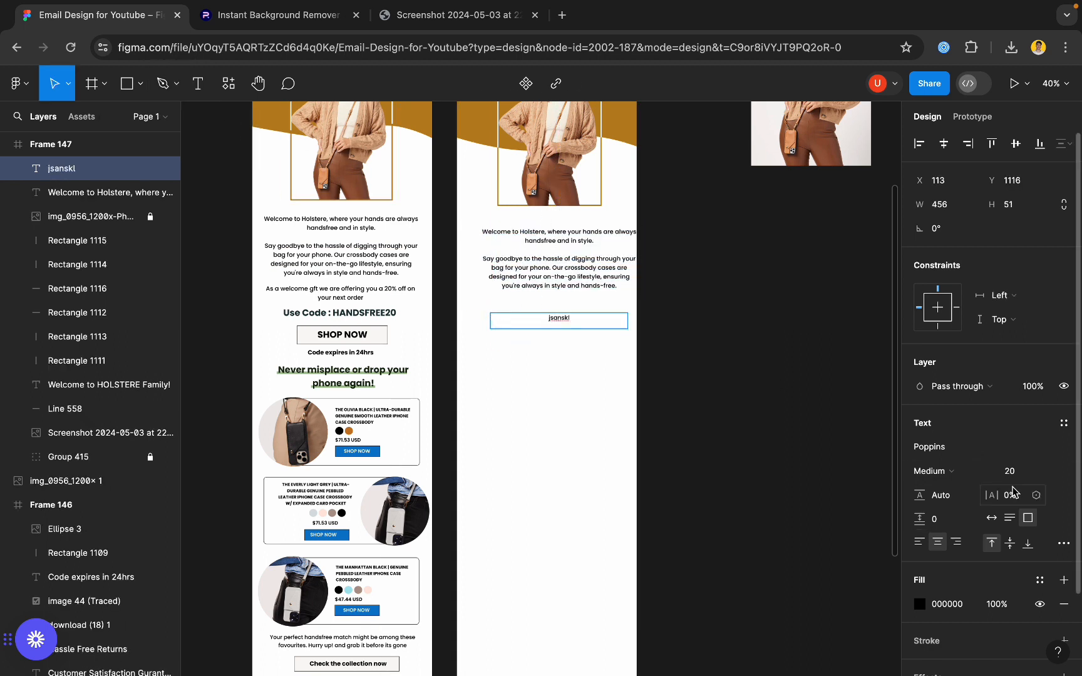
{"action": "key", "text": "Escape"}
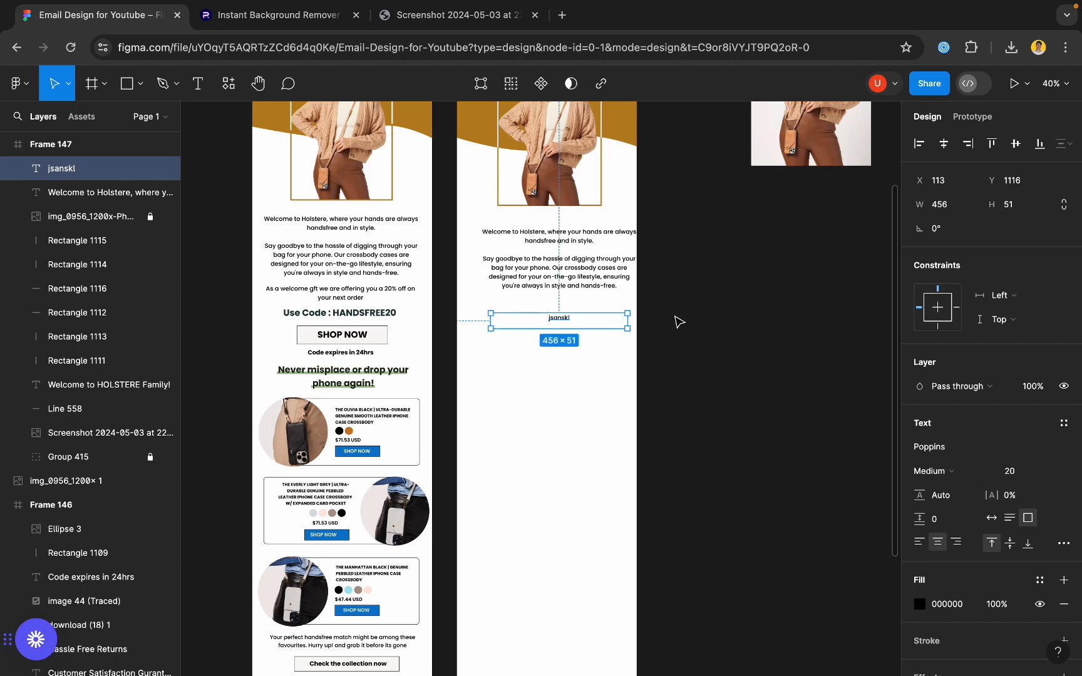
{"action": "key", "text": "Delete"}
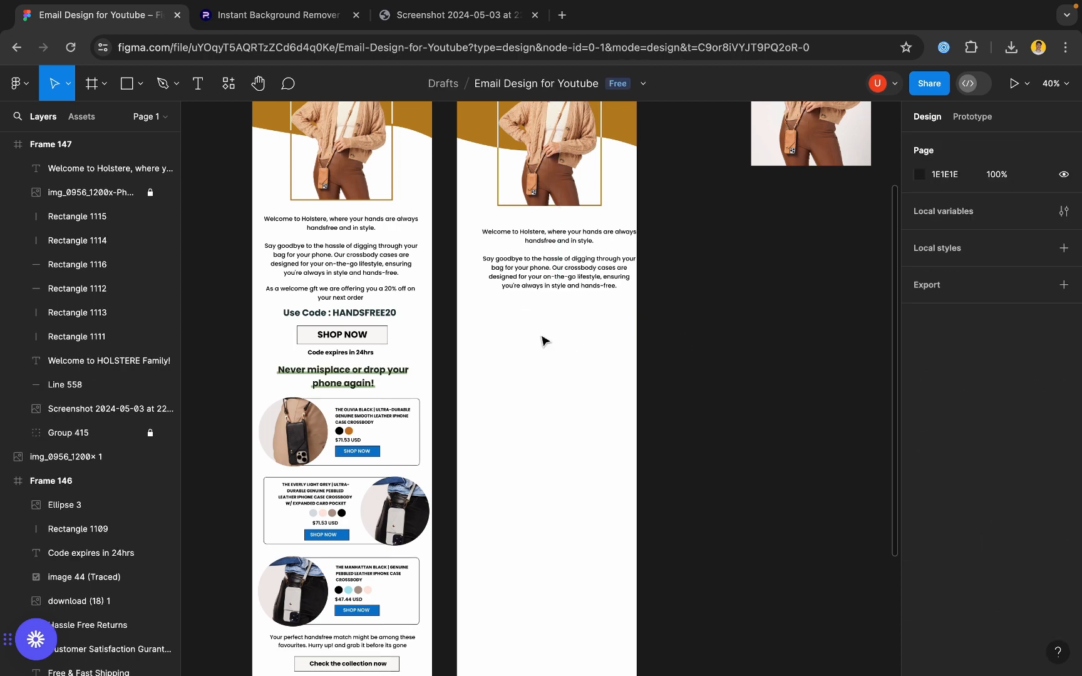
- Center the copied intro paragraph horizontally in Frame 147 and move it up closer to the model photo
{"action": "left_click", "coordinate": [554, 276]}
{"action": "left_click_drag", "start_coordinate": [554, 275], "coordinate": [544, 273]}
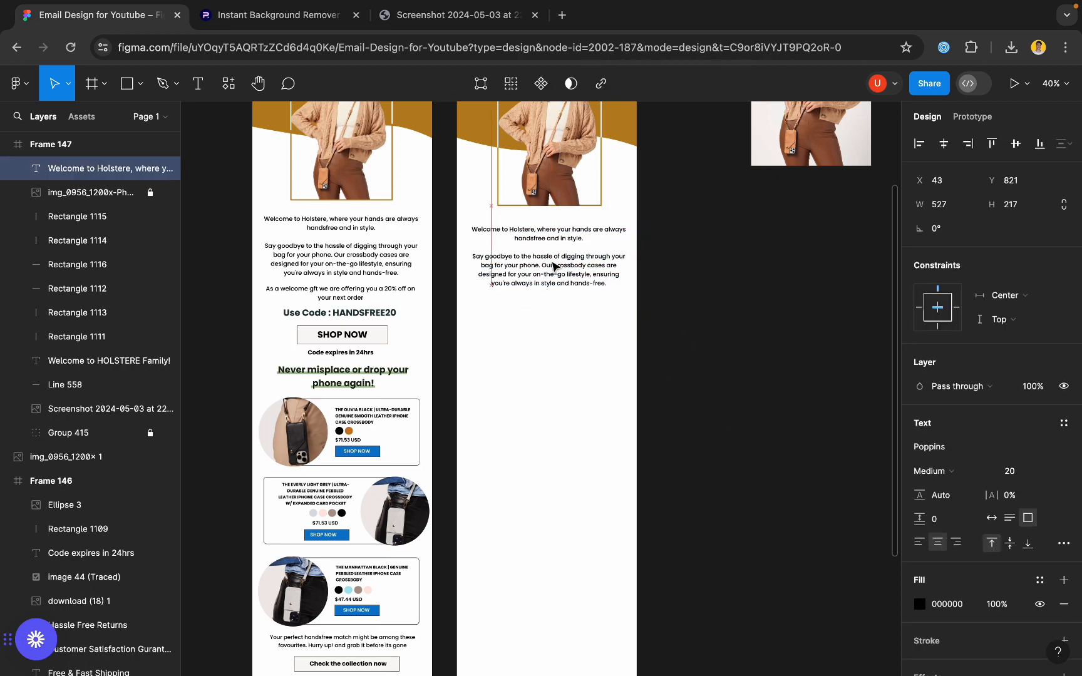
{"action": "left_click", "coordinate": [944, 143]}
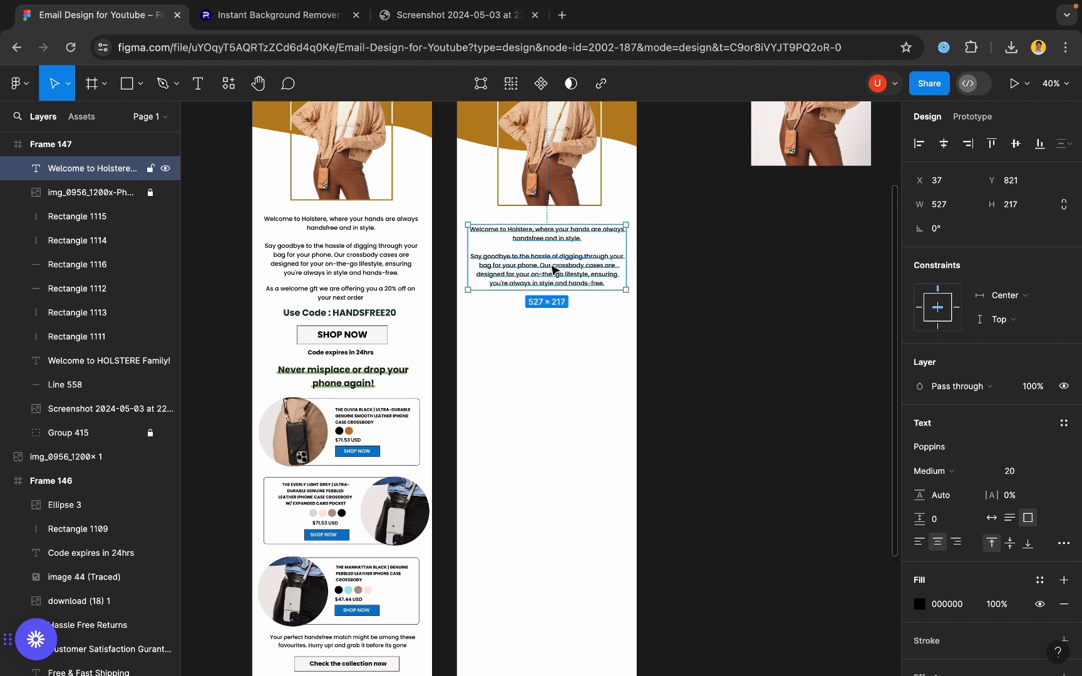
{"action": "left_click_drag", "start_coordinate": [555, 270], "coordinate": [554, 264]}
- Copy the 20% off line and the "Use Code : HANDSFREE20" line from Frame 146 into Frame 147 below the intro paragraph
{"action": "left_click", "coordinate": [349, 297]}
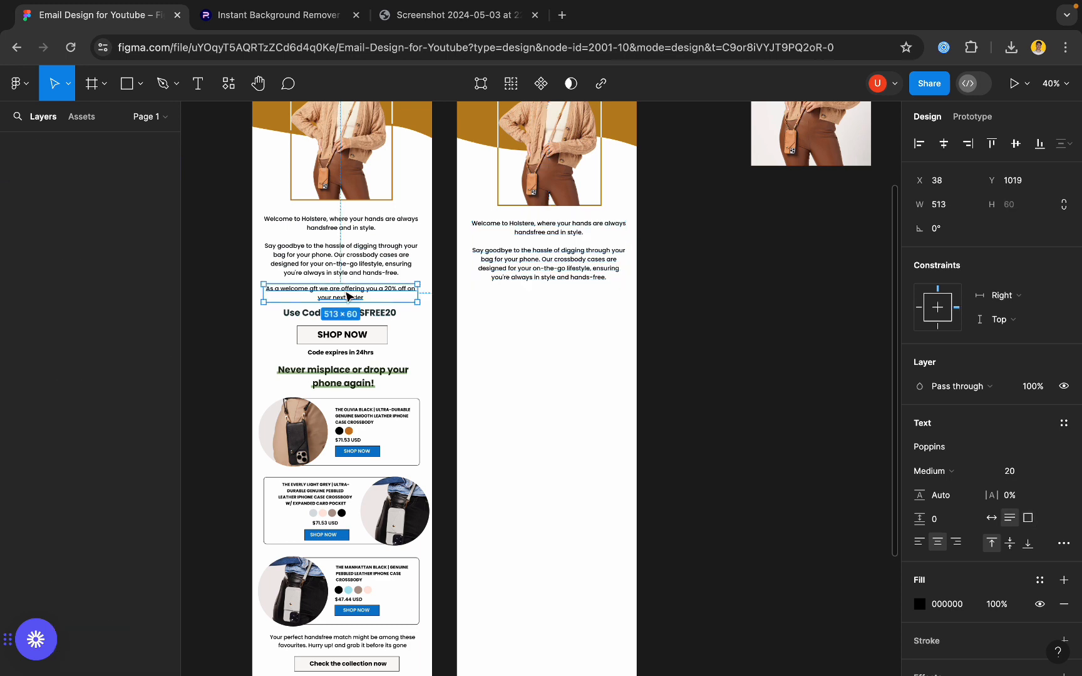
{"action": "left_click_drag", "start_coordinate": [349, 297], "coordinate": [564, 299]}
{"action": "left_click", "coordinate": [381, 316]}
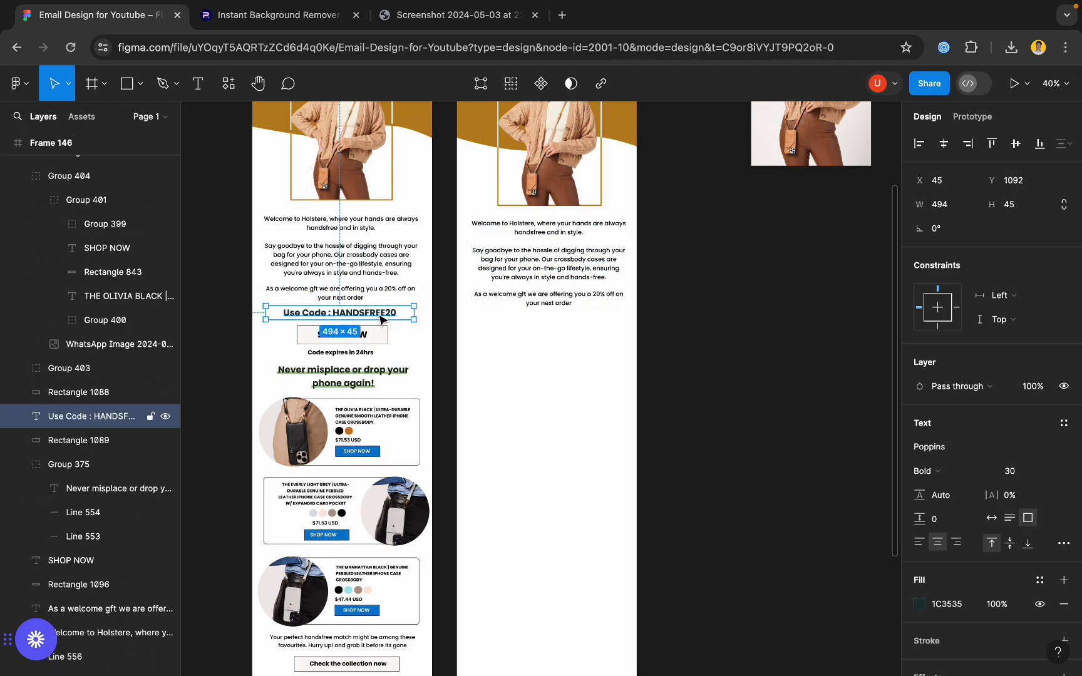
{"action": "left_click_drag", "start_coordinate": [381, 318], "coordinate": [588, 322]}
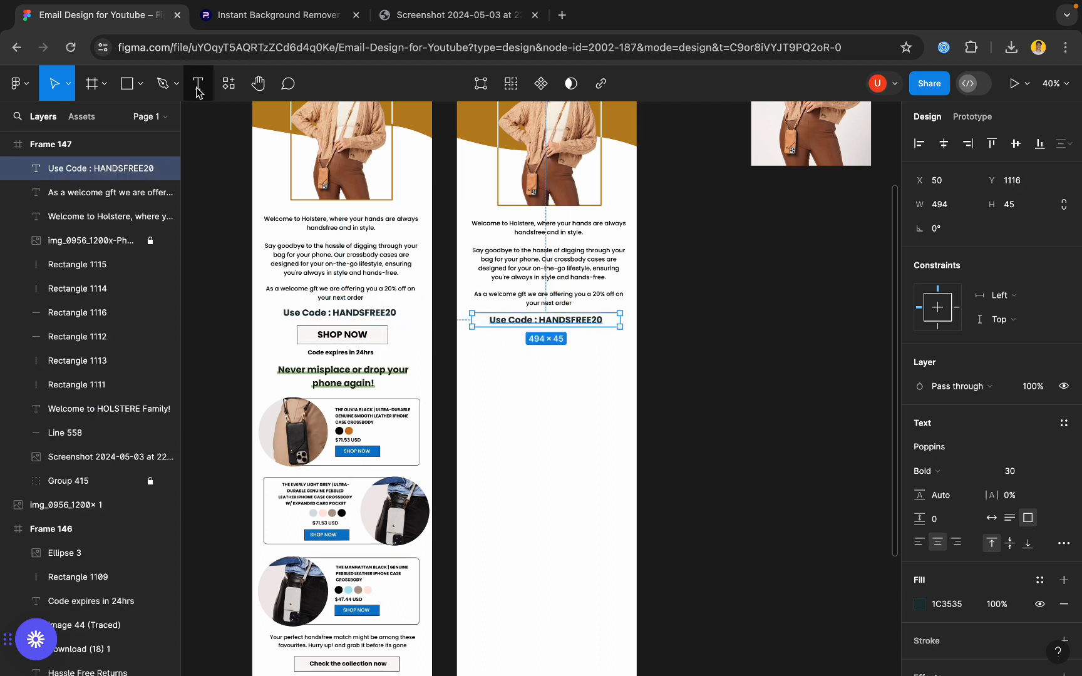
- Draw a rectangle over Frame 146's main SHOP NOW button and fit its top edge to the button, 303 by 62
{"action": "left_click", "coordinate": [142, 87]}
{"action": "key", "text": "Escape"}
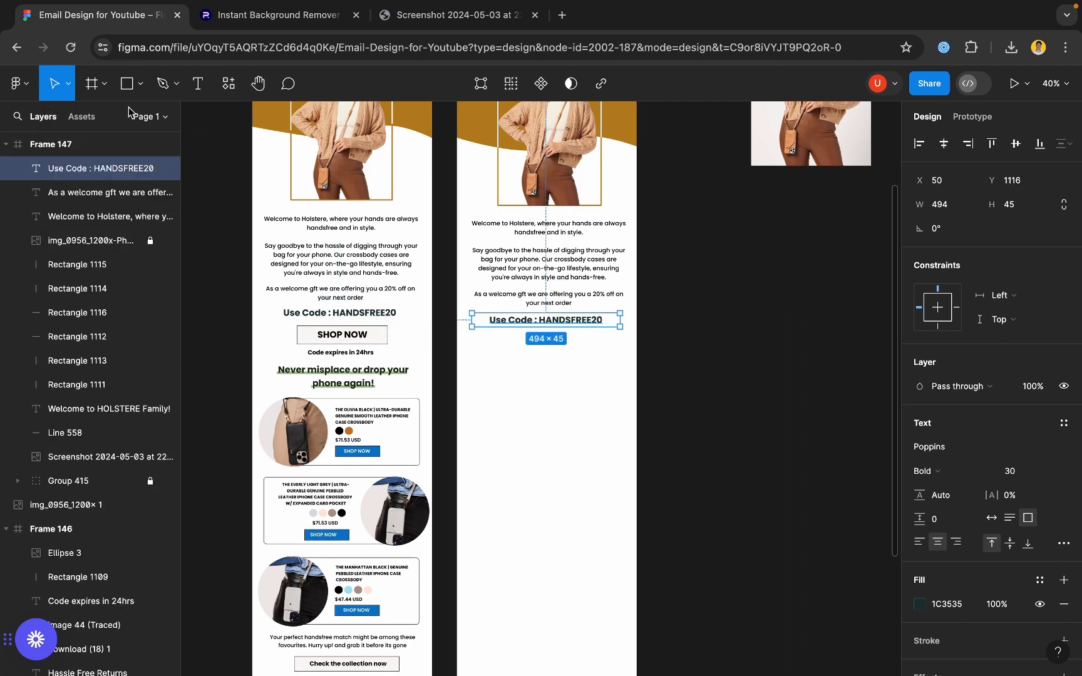
{"action": "left_click", "coordinate": [131, 86]}
{"action": "scroll", "coordinate": [318, 309], "scroll_direction": "up", "scroll_amount": 10}
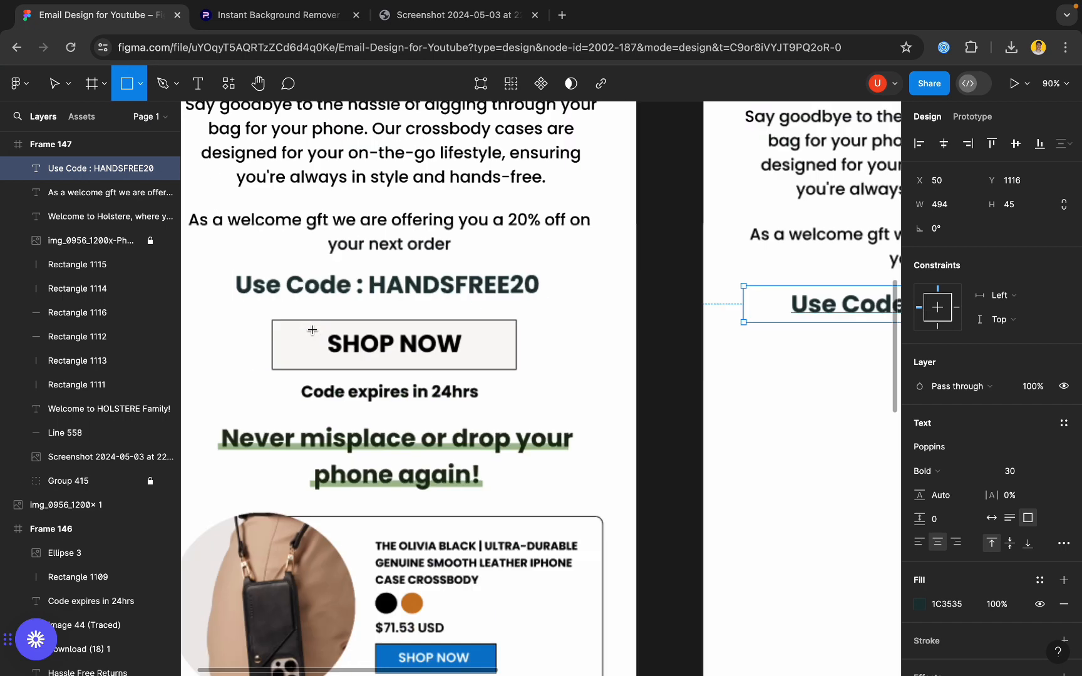
{"action": "mouse_move", "coordinate": [253, 318]}
{"action": "left_mouse_down"}
{"action": "mouse_move", "coordinate": [459, 403]}
{"action": "mouse_move", "coordinate": [619, 385]}
{"action": "mouse_move", "coordinate": [606, 391]}
{"action": "left_mouse_up"}
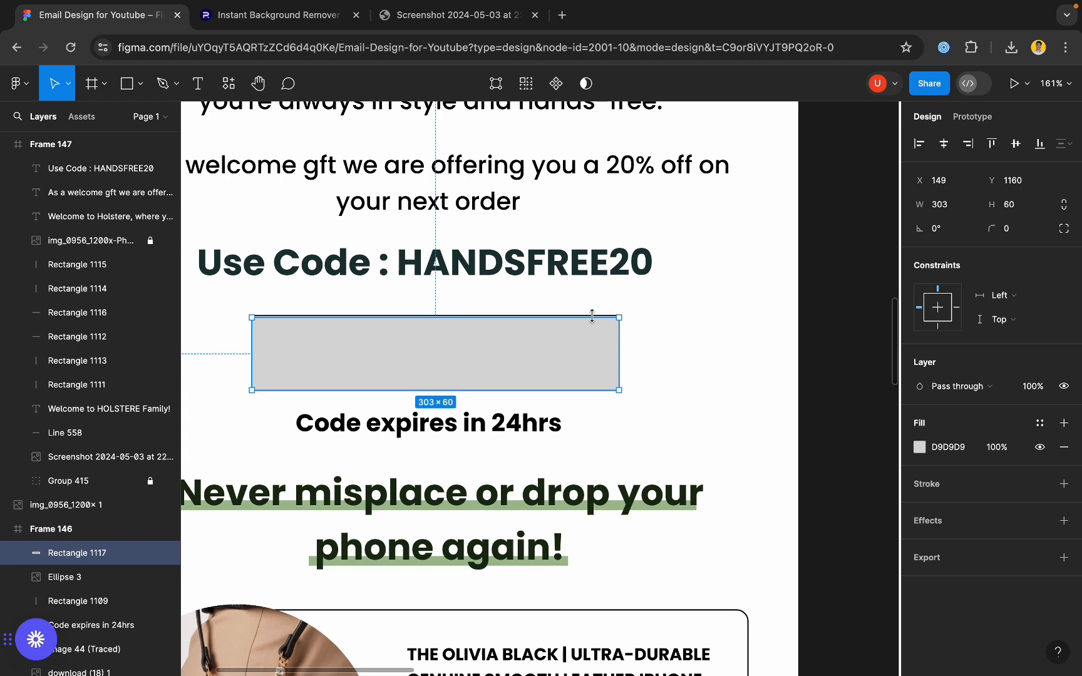
{"action": "scroll", "coordinate": [535, 332], "scroll_direction": "up", "scroll_amount": 10}
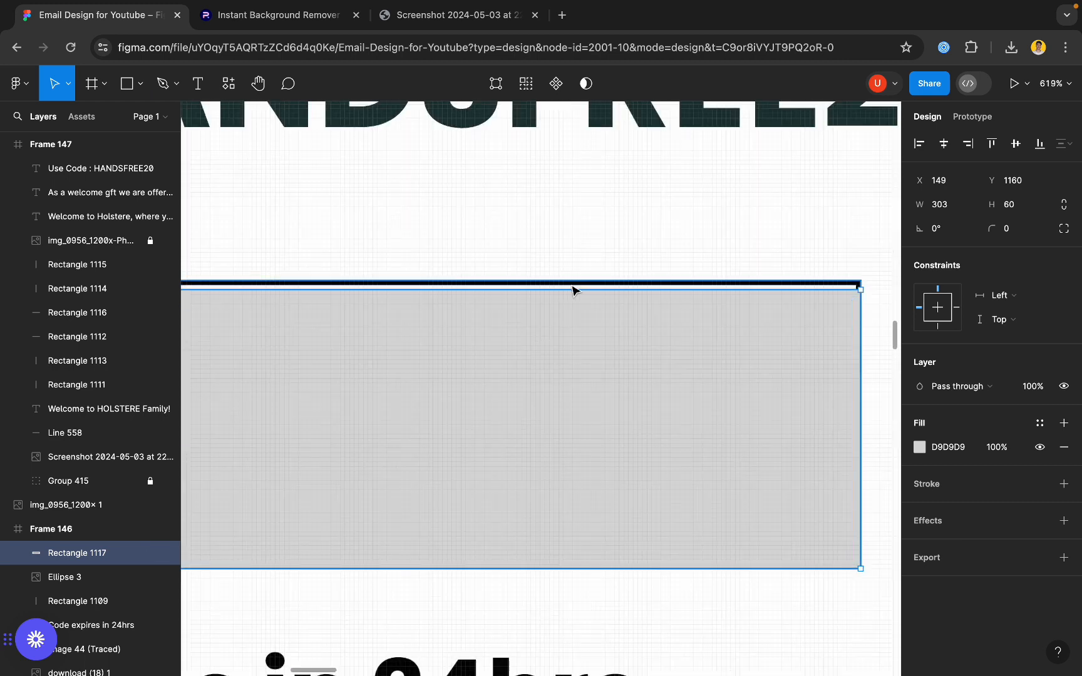
{"action": "left_click_drag", "start_coordinate": [570, 285], "coordinate": [569, 282]}
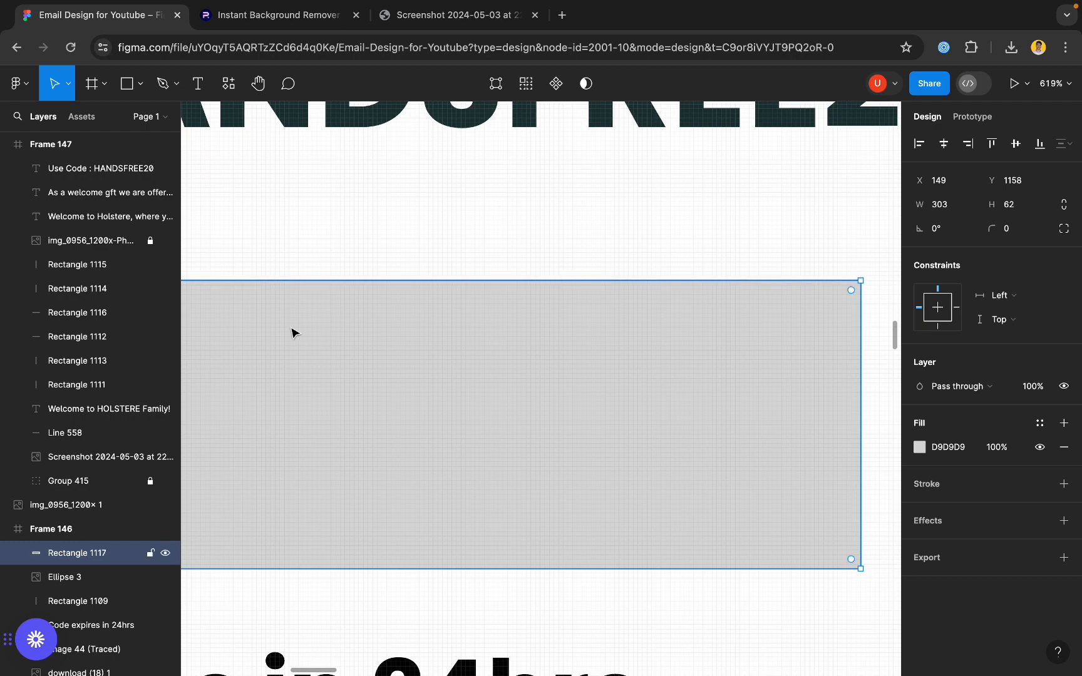
- Move the new button rectangle into Frame 147 below the discount code line, at X 163, Y 1196
{"action": "scroll", "coordinate": [292, 332], "scroll_direction": "down", "scroll_amount": 10}
{"action": "left_click_drag", "start_coordinate": [285, 331], "coordinate": [708, 363]}
{"action": "scroll", "coordinate": [407, 358], "scroll_direction": "down", "scroll_amount": 5}
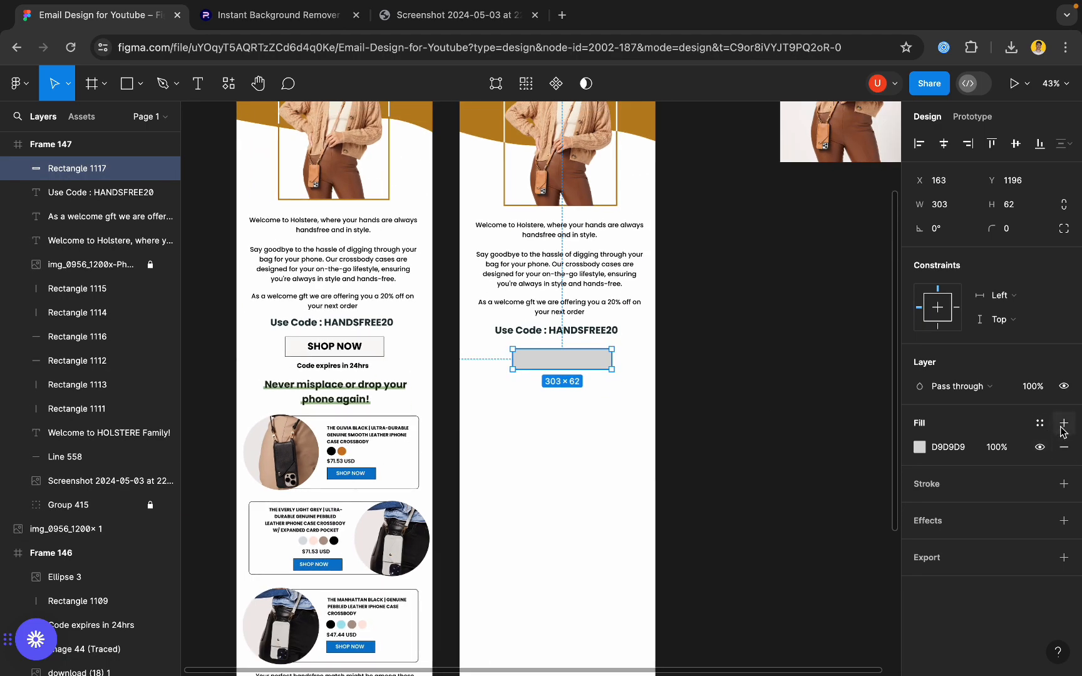
- Center the new button rectangle horizontally in Frame 147 and add a 1 px black inside stroke to it
{"action": "left_click", "coordinate": [944, 144]}
{"action": "scroll", "coordinate": [580, 351], "scroll_direction": "up", "scroll_amount": 1}
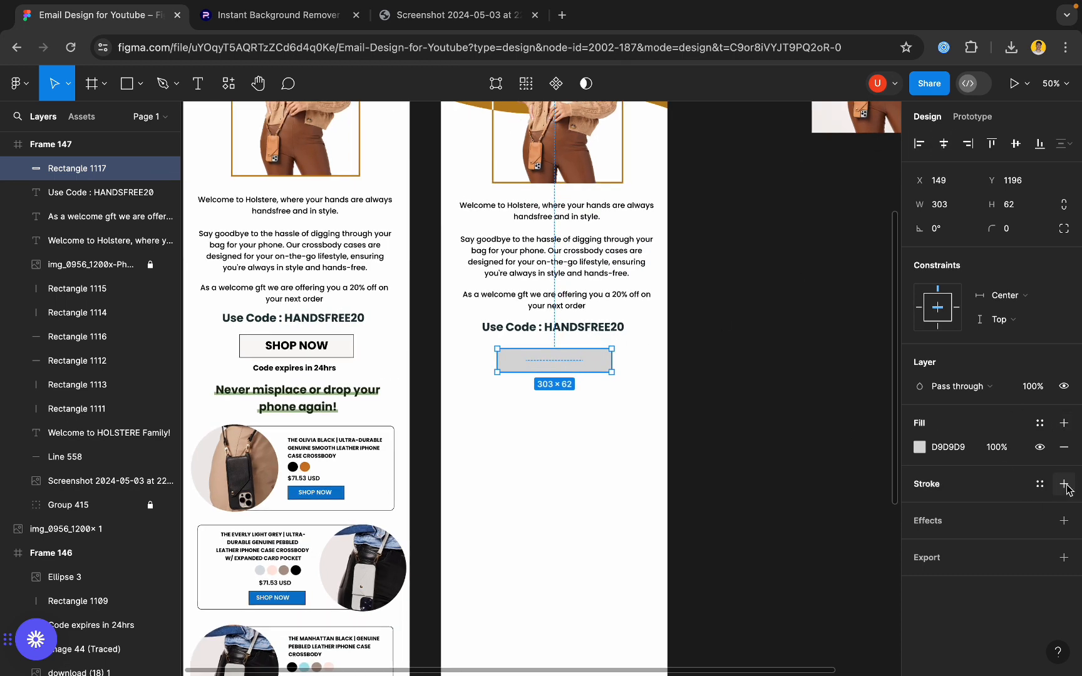
{"action": "left_click", "coordinate": [828, 471]}
{"action": "scroll", "coordinate": [618, 379], "scroll_direction": "up", "scroll_amount": 3}
{"action": "scroll", "coordinate": [614, 375], "scroll_direction": "down", "scroll_amount": 2}
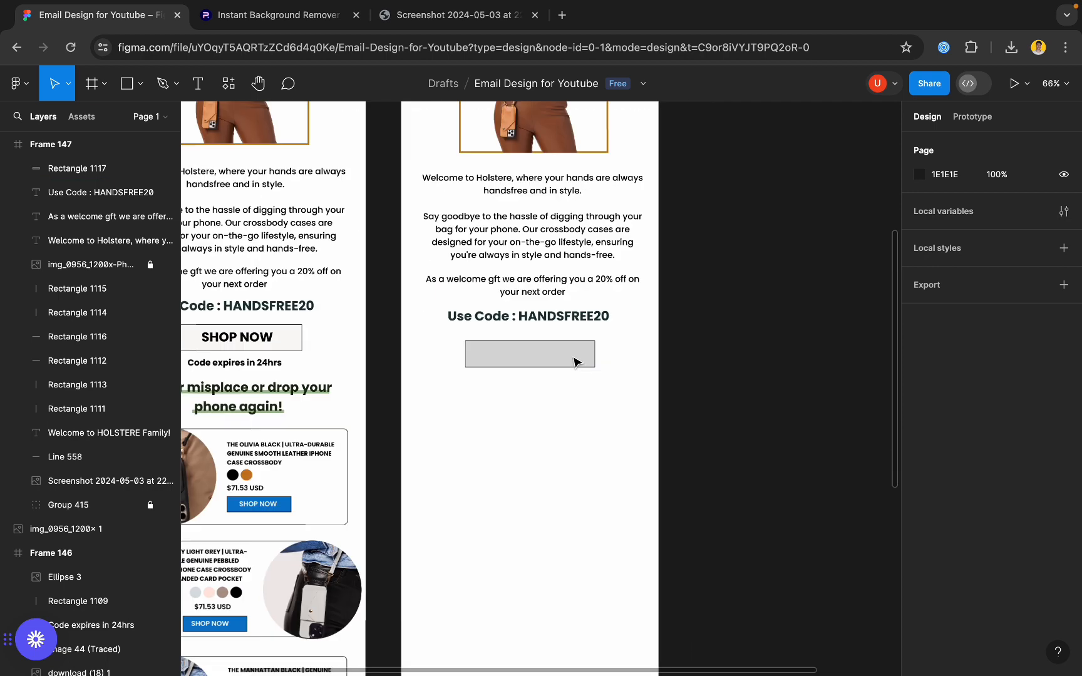
{"action": "scroll", "coordinate": [573, 362], "scroll_direction": "down", "scroll_amount": 2}
{"action": "left_click", "coordinate": [572, 354]}
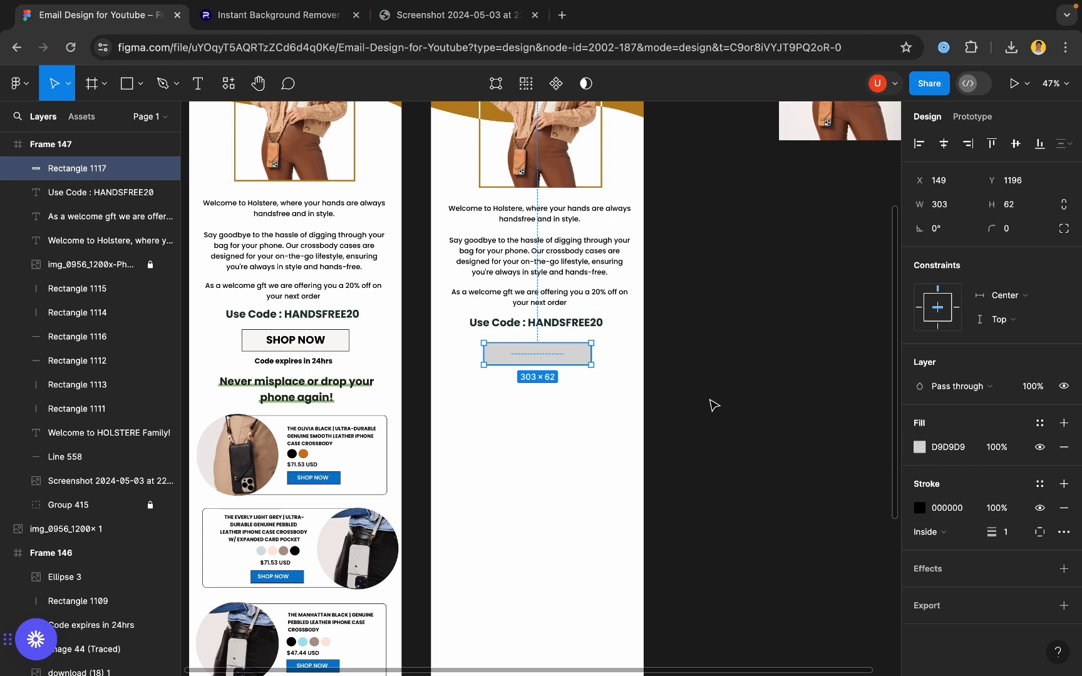
- Change the new button rectangle's fill to white, FFFFFF
{"action": "left_click", "coordinate": [710, 400]}
{"action": "left_click", "coordinate": [578, 360]}
{"action": "left_click", "coordinate": [920, 446]}
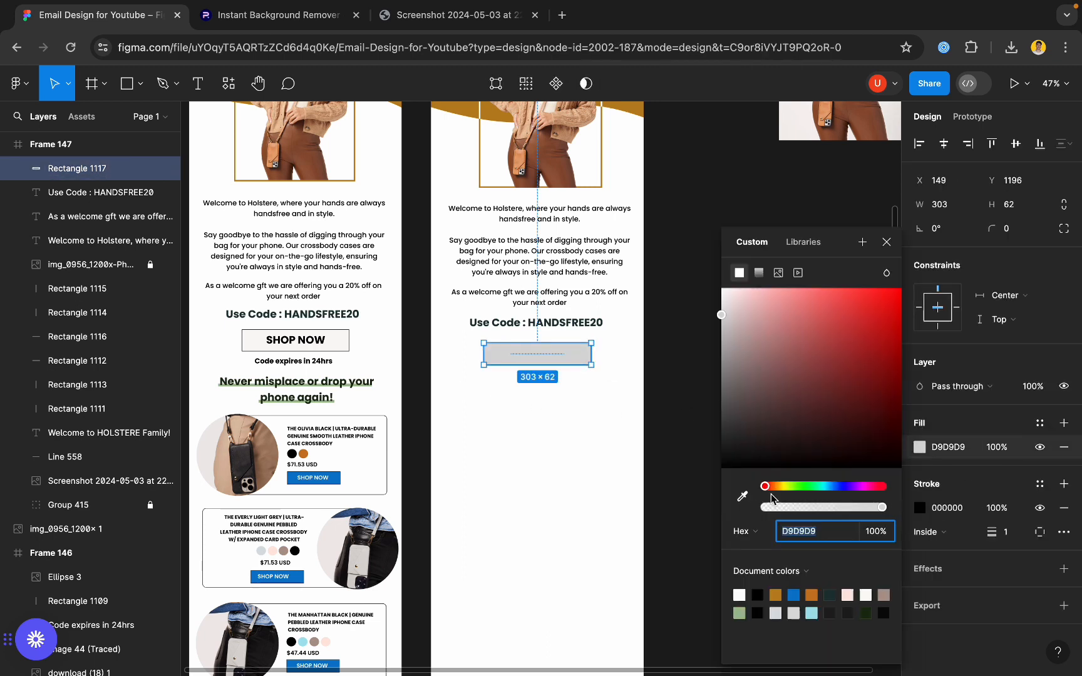
{"action": "left_click", "coordinate": [738, 426]}
{"action": "left_click", "coordinate": [622, 458]}
{"action": "left_click", "coordinate": [695, 424]}
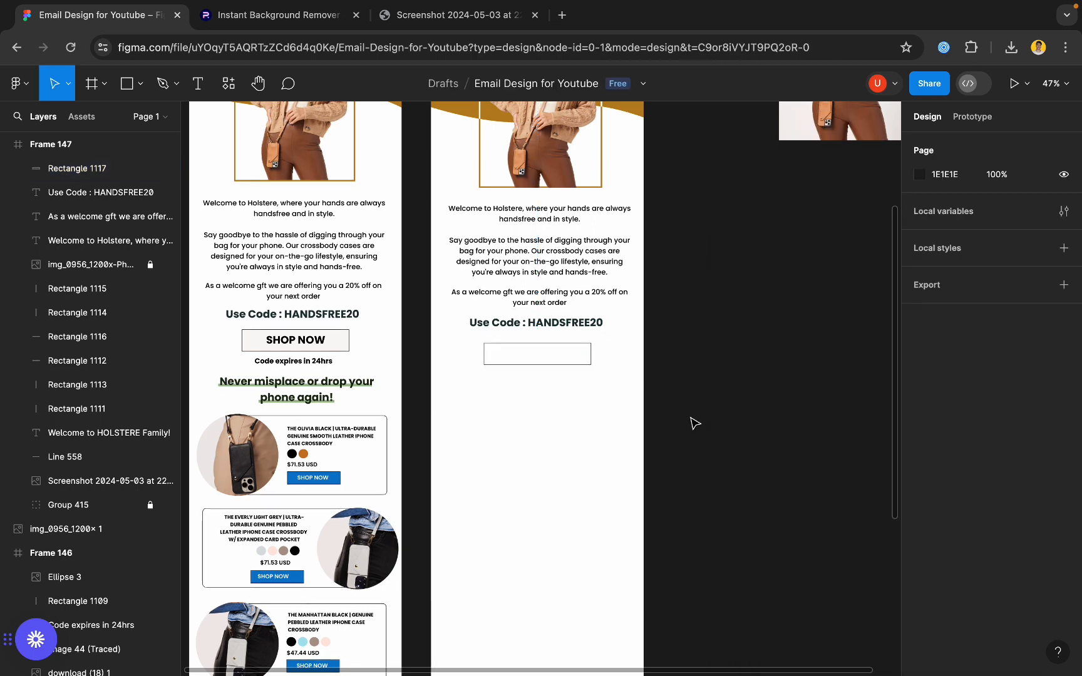
- Move the button rectangle up to Y 1194 and copy Frame 146's main SHOP NOW text onto it
{"action": "scroll", "coordinate": [548, 362], "scroll_direction": "up", "scroll_amount": 3}
{"action": "left_click", "coordinate": [546, 361]}
{"action": "left_click_drag", "start_coordinate": [548, 362], "coordinate": [548, 360]}
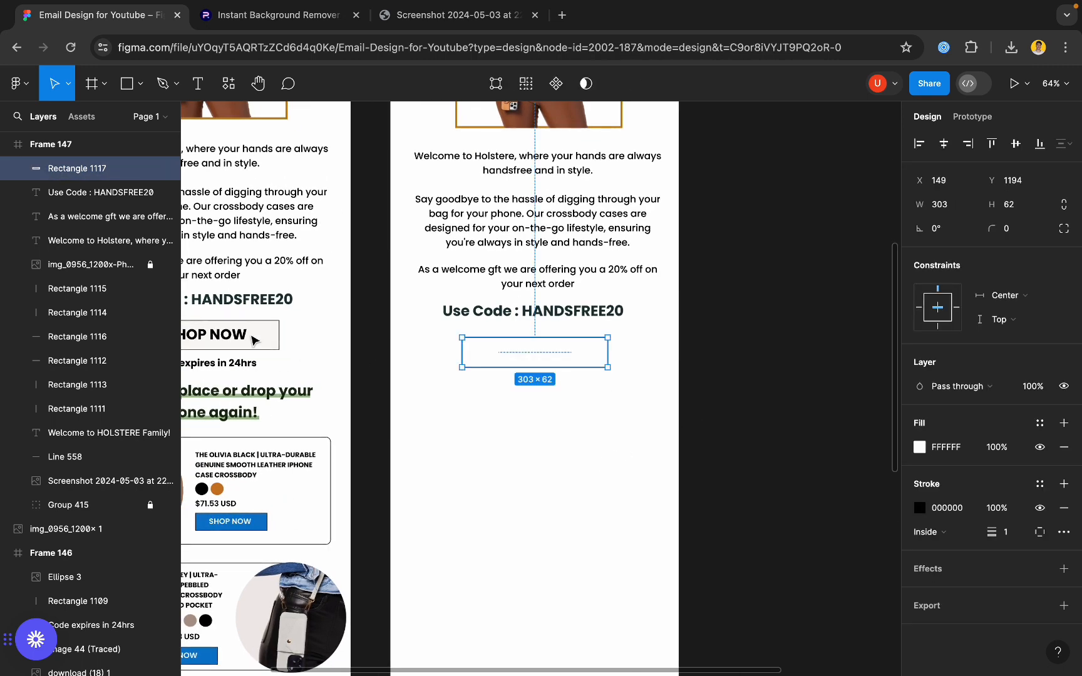
{"action": "left_click", "coordinate": [234, 338]}
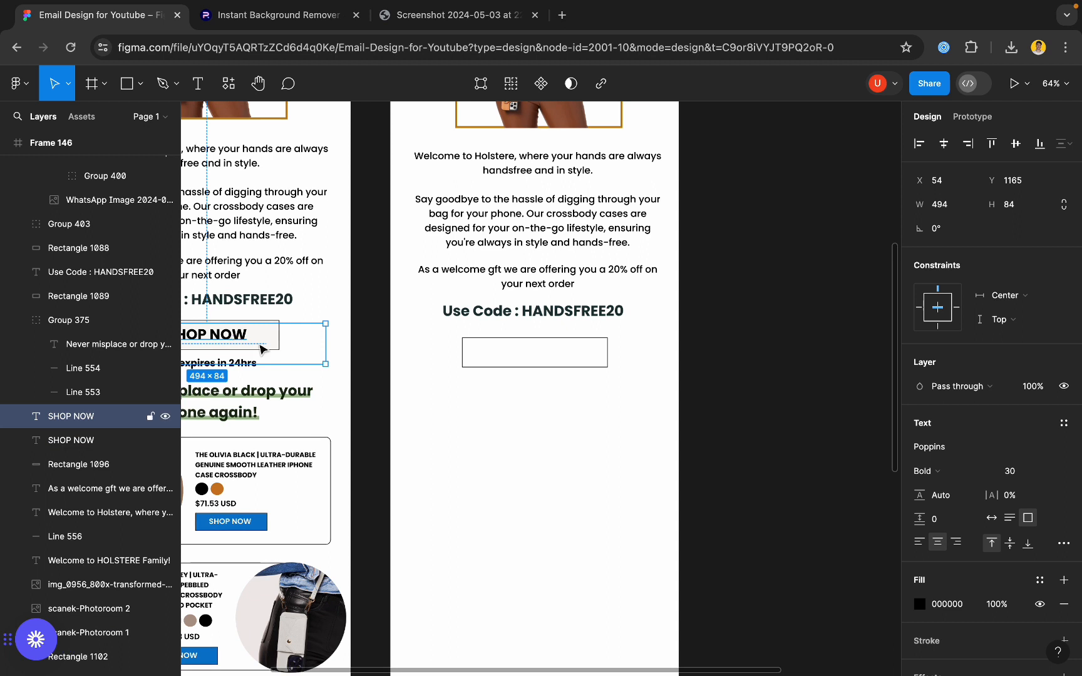
{"action": "left_click_drag", "start_coordinate": [261, 349], "coordinate": [562, 358]}
- Copy the "Code expires in 24hrs" line from Frame 146 to below Frame 147's SHOP NOW button and center it horizontally
{"action": "scroll", "coordinate": [562, 359], "scroll_direction": "down", "scroll_amount": 5}
{"action": "left_click", "coordinate": [390, 362]}
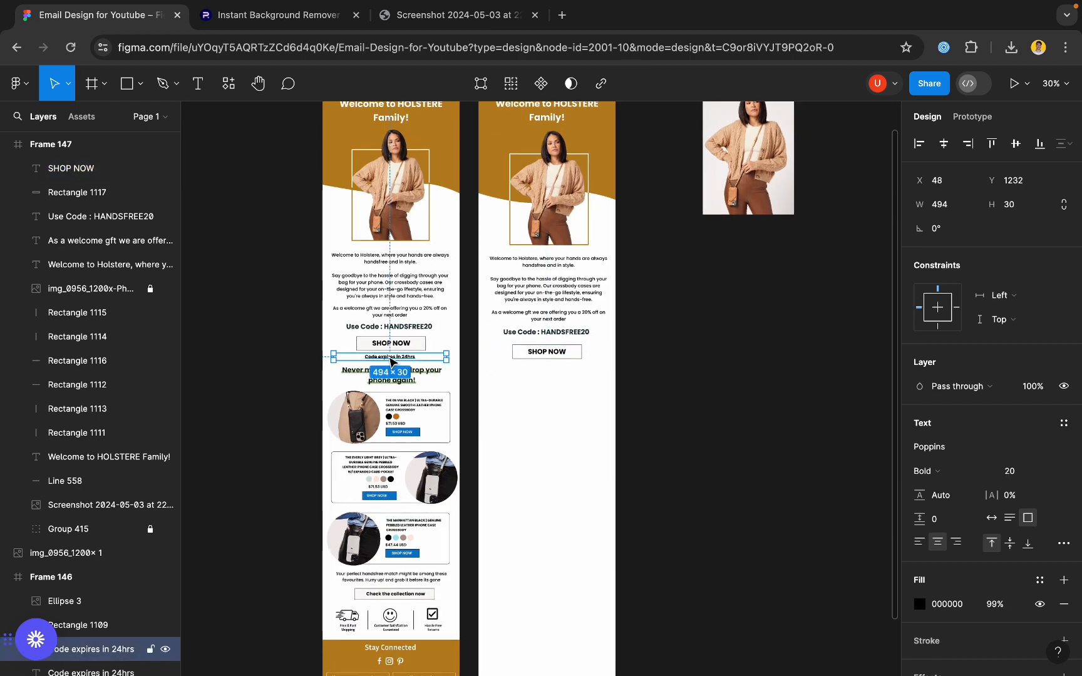
{"action": "left_click_drag", "start_coordinate": [461, 381], "coordinate": [557, 368]}
{"action": "scroll", "coordinate": [556, 367], "scroll_direction": "up", "scroll_amount": 1}
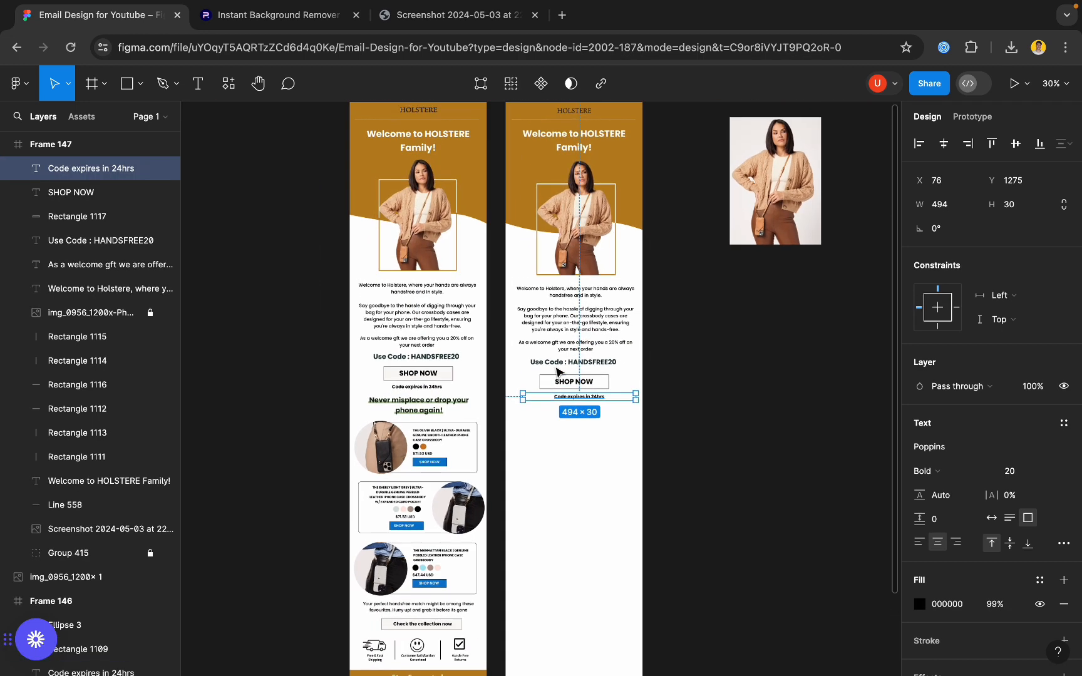
{"action": "left_click", "coordinate": [944, 144]}
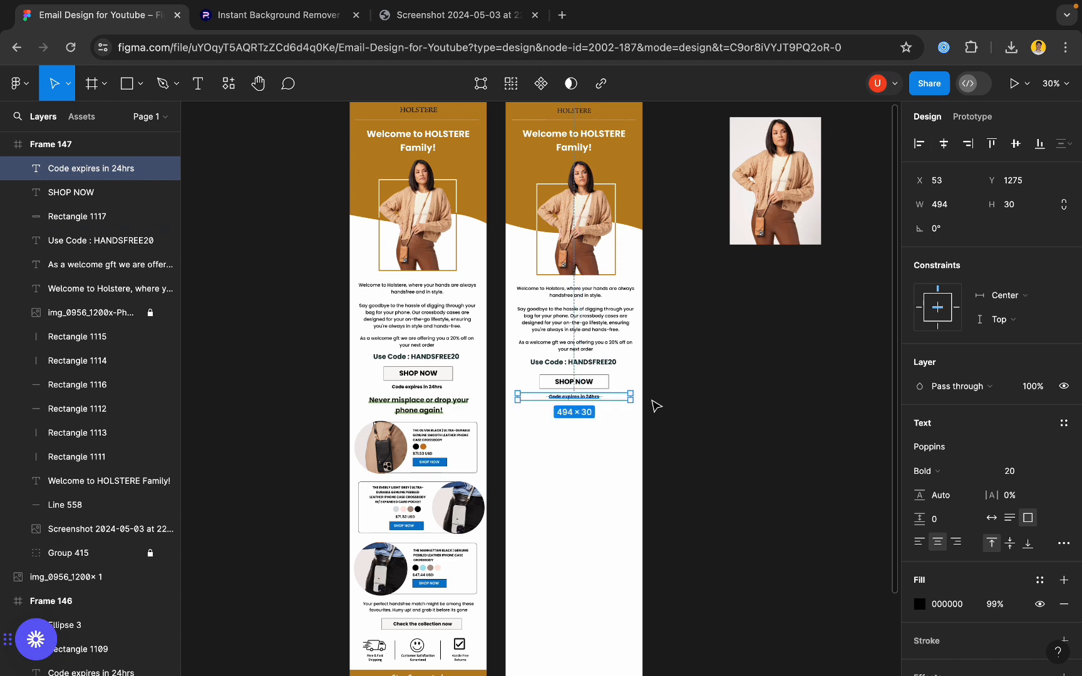
- Copy the underlined "Never misplace or drop your phone again!" heading group from Frame 146 to below Frame 147's expiry line
{"action": "scroll", "coordinate": [595, 398], "scroll_direction": "down", "scroll_amount": 2}
{"action": "scroll", "coordinate": [541, 392], "scroll_direction": "up", "scroll_amount": 2}
{"action": "left_click", "coordinate": [386, 332]}
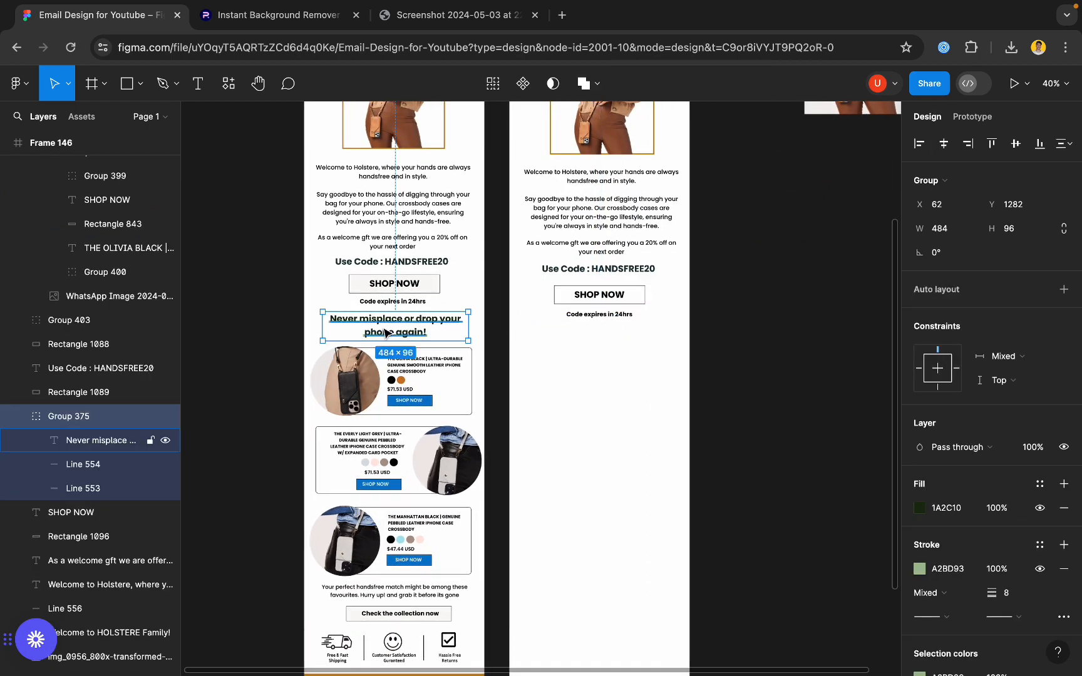
{"action": "left_click_drag", "start_coordinate": [386, 331], "coordinate": [586, 345]}
- Ungroup the copied heading in Frame 147 so its text and two green underlines are separate layers
{"action": "scroll", "coordinate": [623, 347], "scroll_direction": "up", "scroll_amount": 5}
{"action": "double_click", "coordinate": [537, 303]}
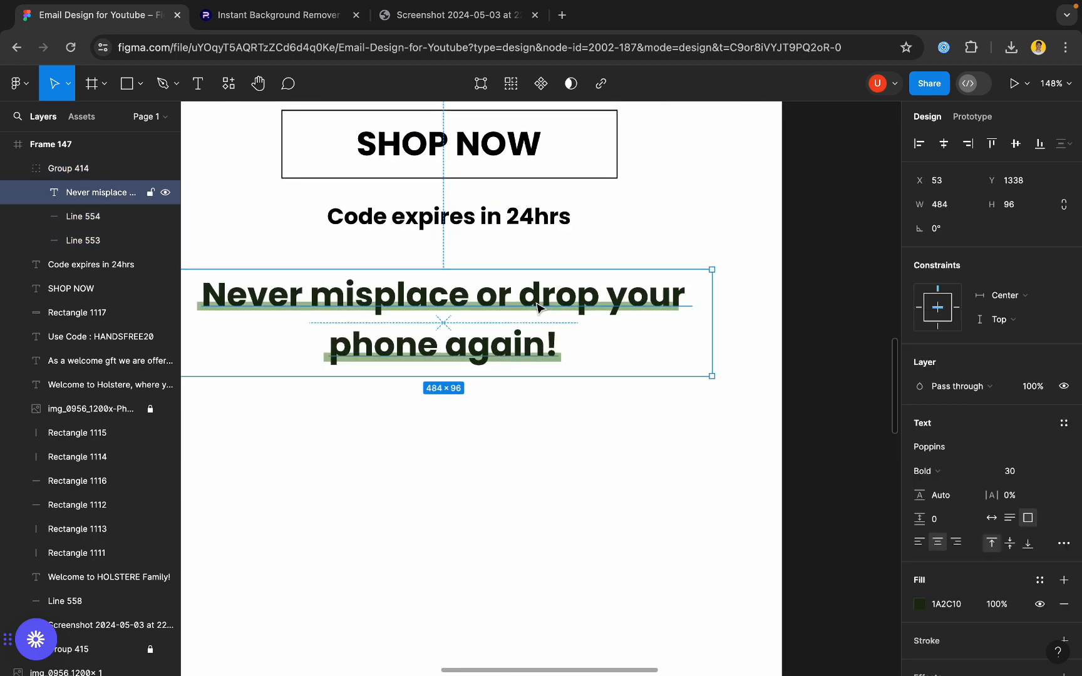
{"action": "double_click", "coordinate": [443, 313]}
{"action": "left_click", "coordinate": [130, 221]}
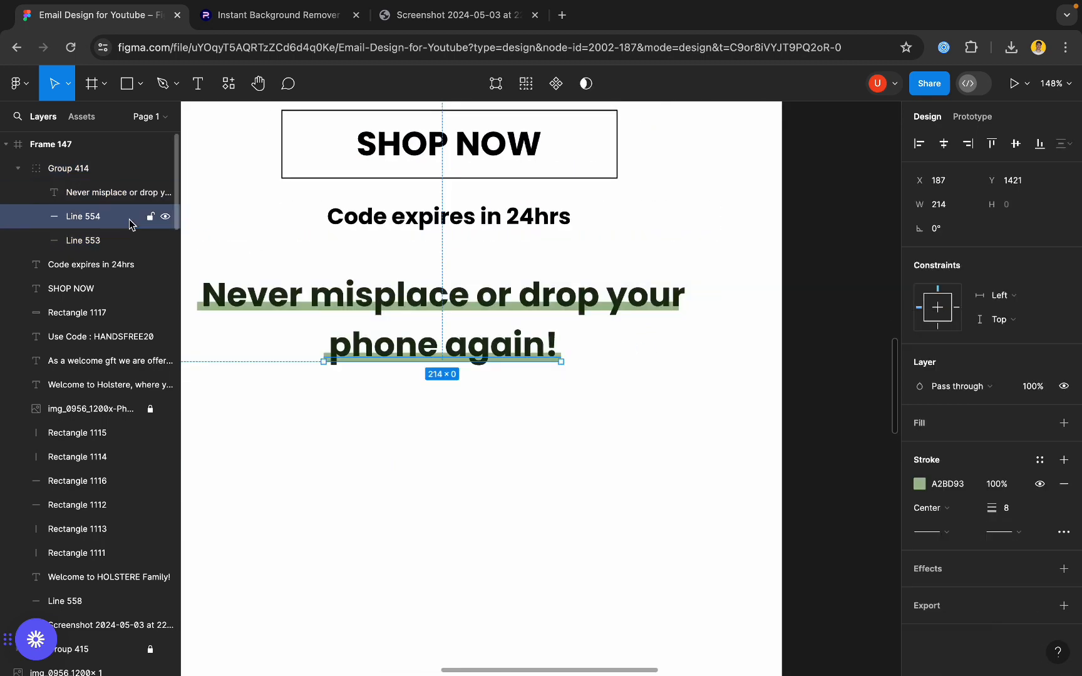
{"action": "key", "text": "shift+Return"}
{"action": "left_click", "coordinate": [97, 219]}
{"action": "key", "text": "shift+Return"}
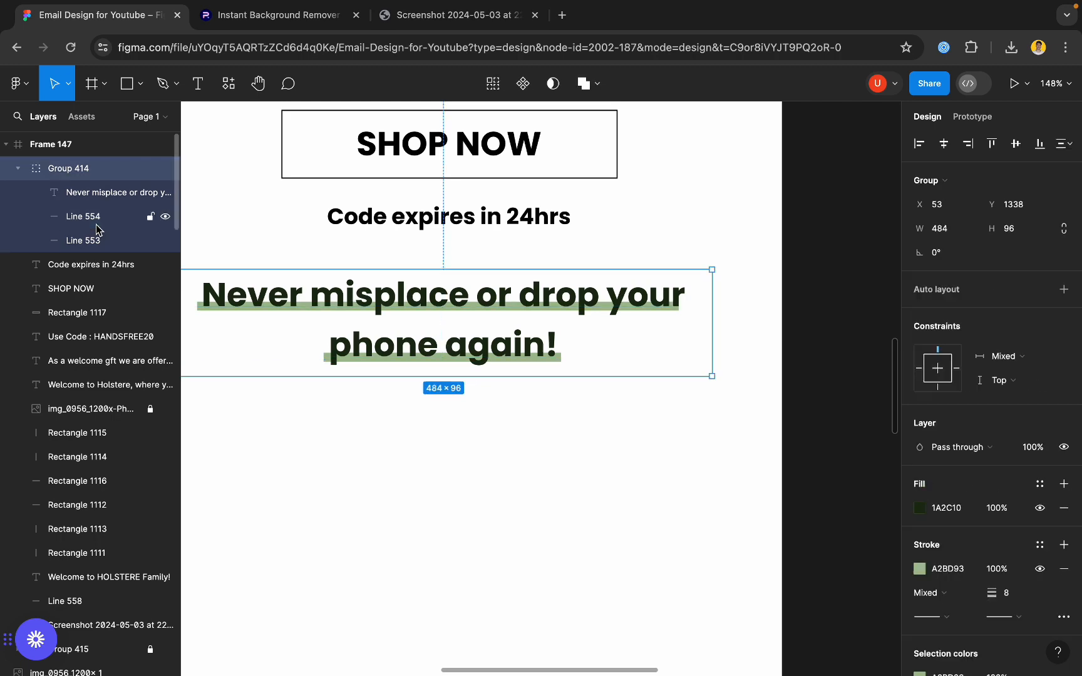
{"action": "left_click", "coordinate": [136, 218]}
{"action": "right_click", "coordinate": [88, 170]}
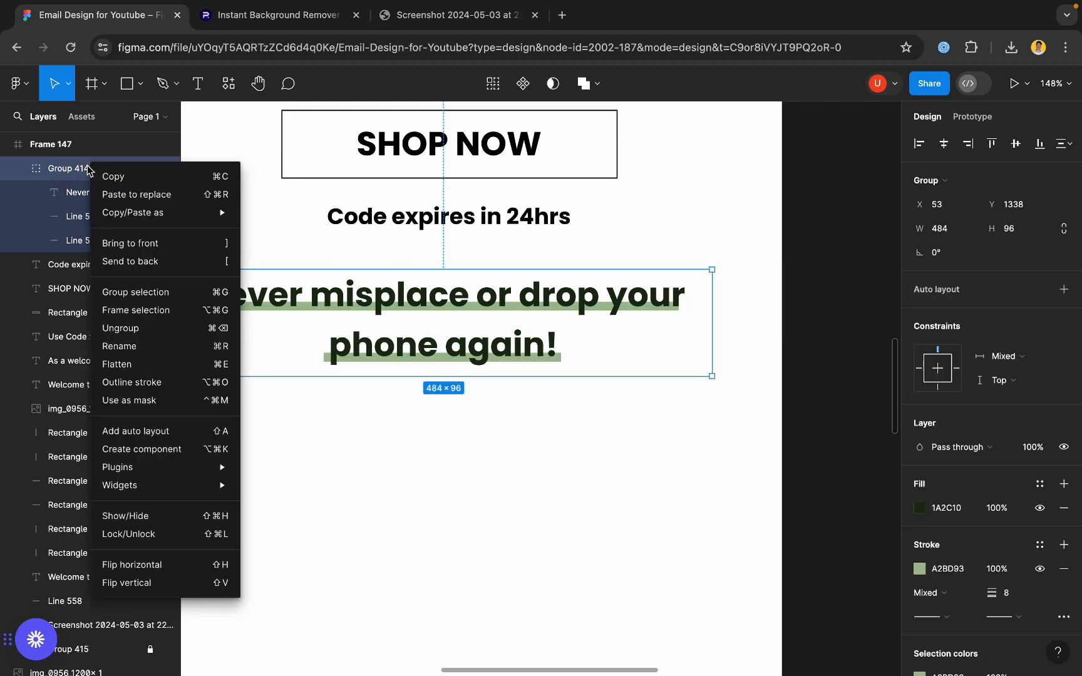
{"action": "left_click", "coordinate": [140, 328]}
{"action": "left_click", "coordinate": [461, 443]}
{"action": "scroll", "coordinate": [460, 442], "scroll_direction": "down", "scroll_amount": 5}
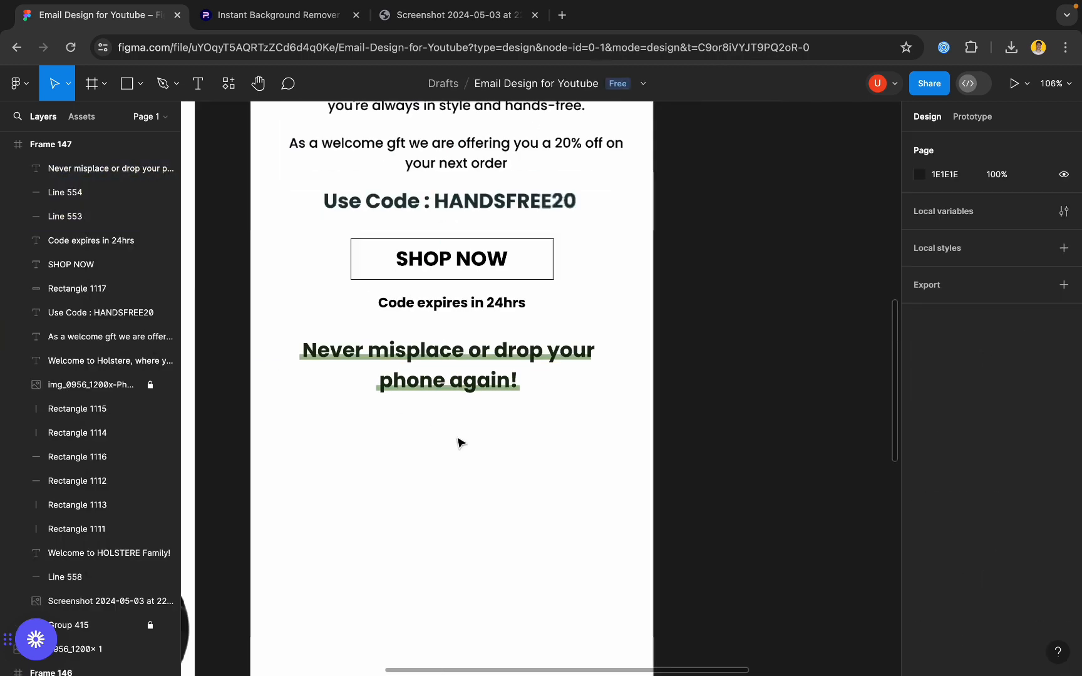
- Delete both green underlines, Line 554 and Line 553, from the copied heading in Frame 147
{"action": "scroll", "coordinate": [413, 447], "scroll_direction": "up", "scroll_amount": 5}
{"action": "left_click", "coordinate": [449, 379]}
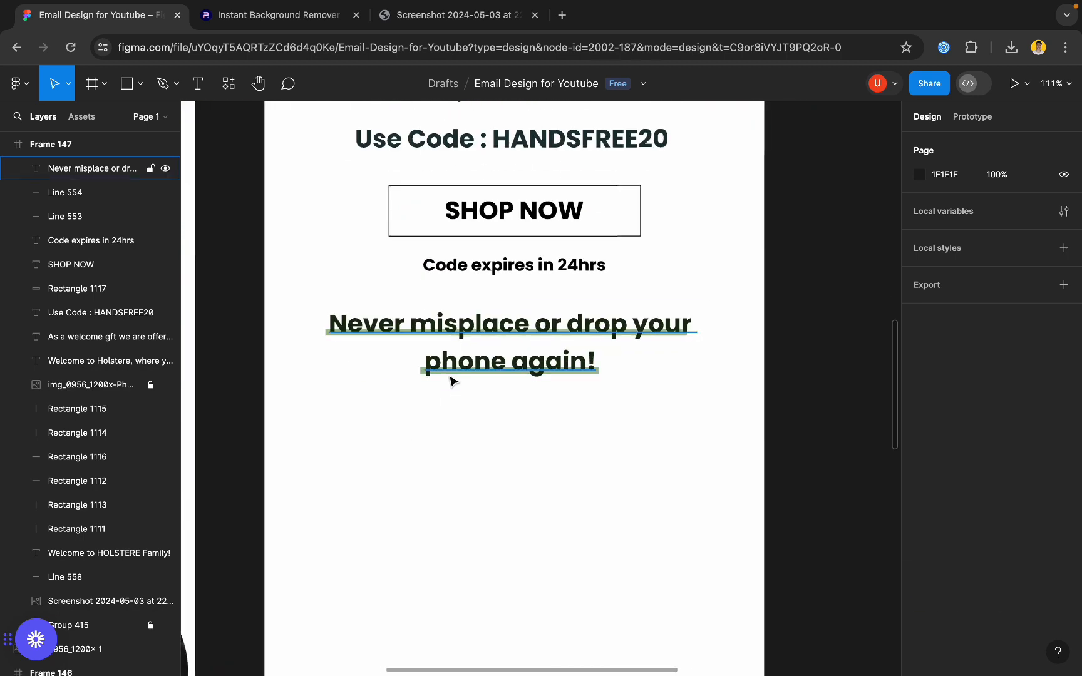
{"action": "left_click", "coordinate": [128, 193]}
{"action": "key", "text": "Escape"}
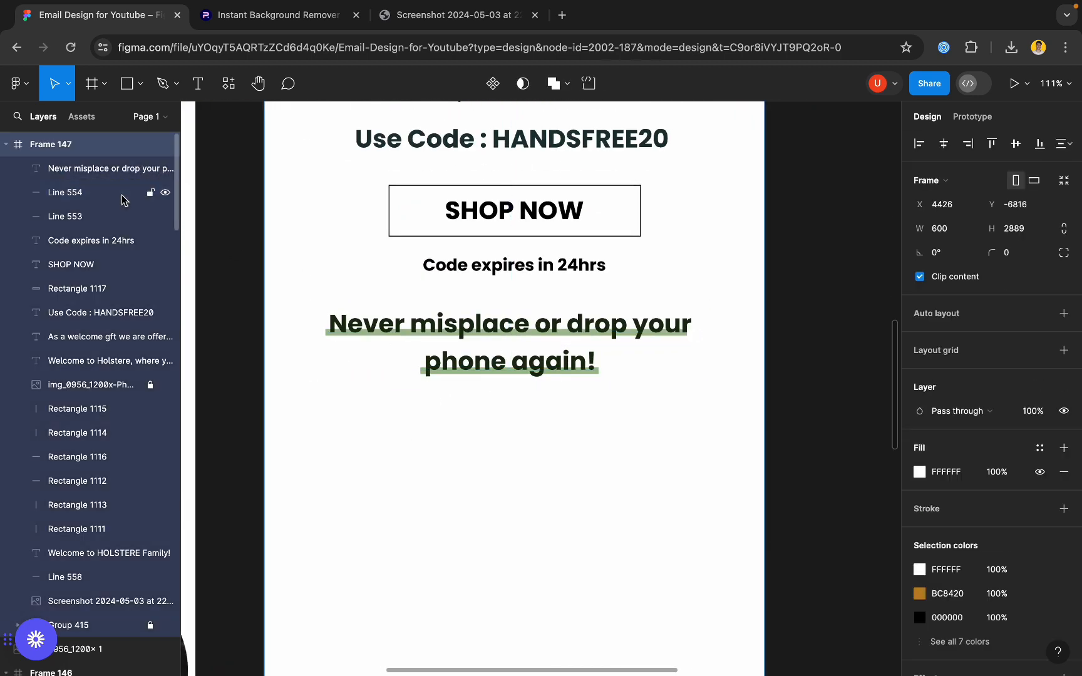
{"action": "left_click", "coordinate": [84, 197]}
{"action": "key", "text": "Delete"}
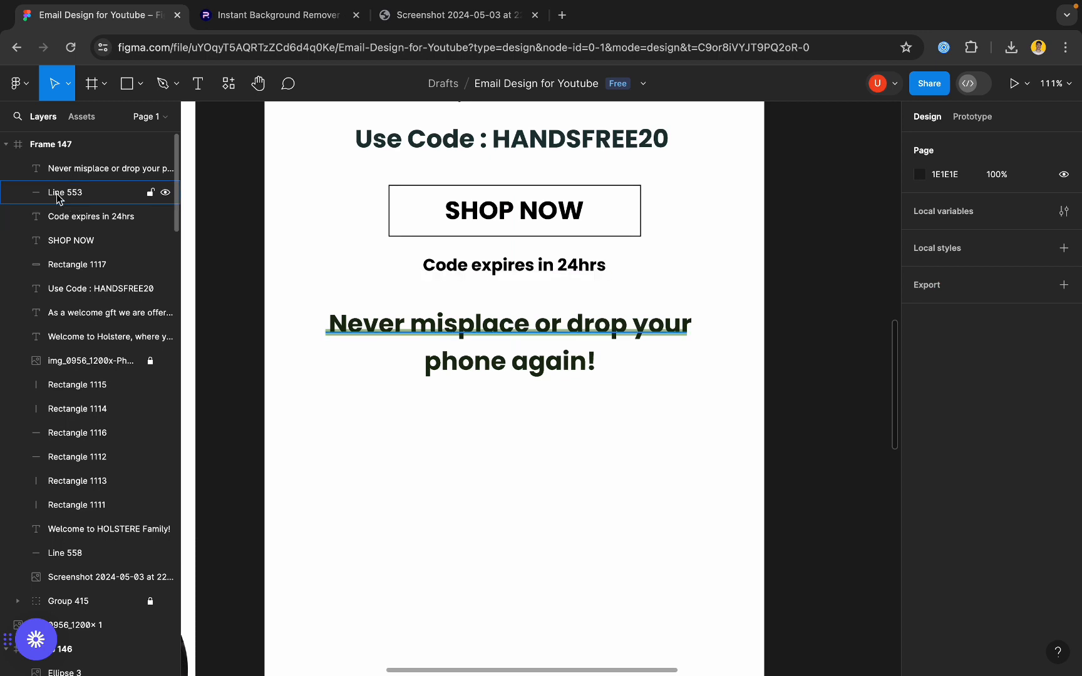
{"action": "left_click", "coordinate": [62, 195]}
{"action": "key", "text": "Delete"}
- Center the "Never misplace or drop your phone again!" heading horizontally in Frame 147
{"action": "scroll", "coordinate": [462, 252], "scroll_direction": "down", "scroll_amount": 5}
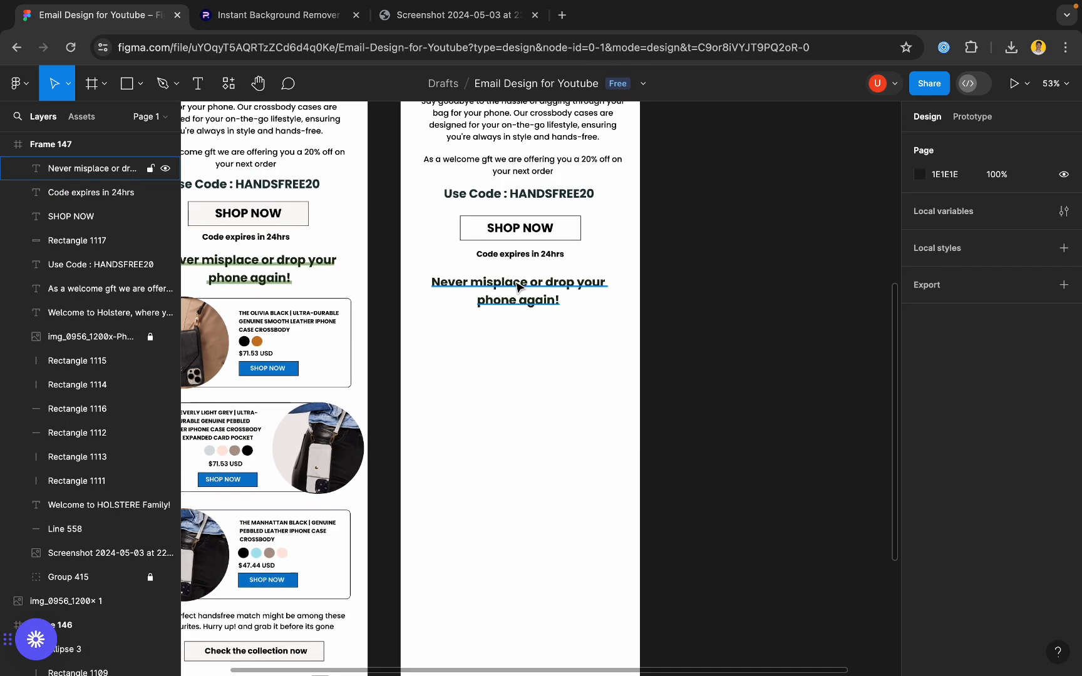
{"action": "left_click", "coordinate": [520, 285]}
{"action": "left_click", "coordinate": [943, 144]}
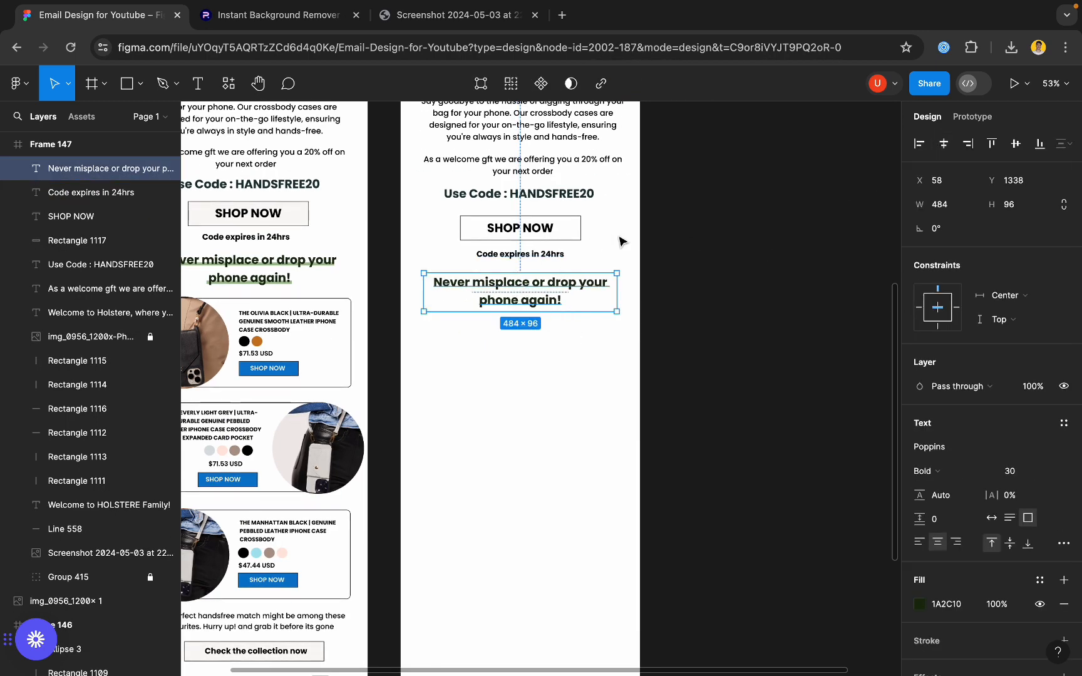
{"action": "left_click", "coordinate": [199, 84]}
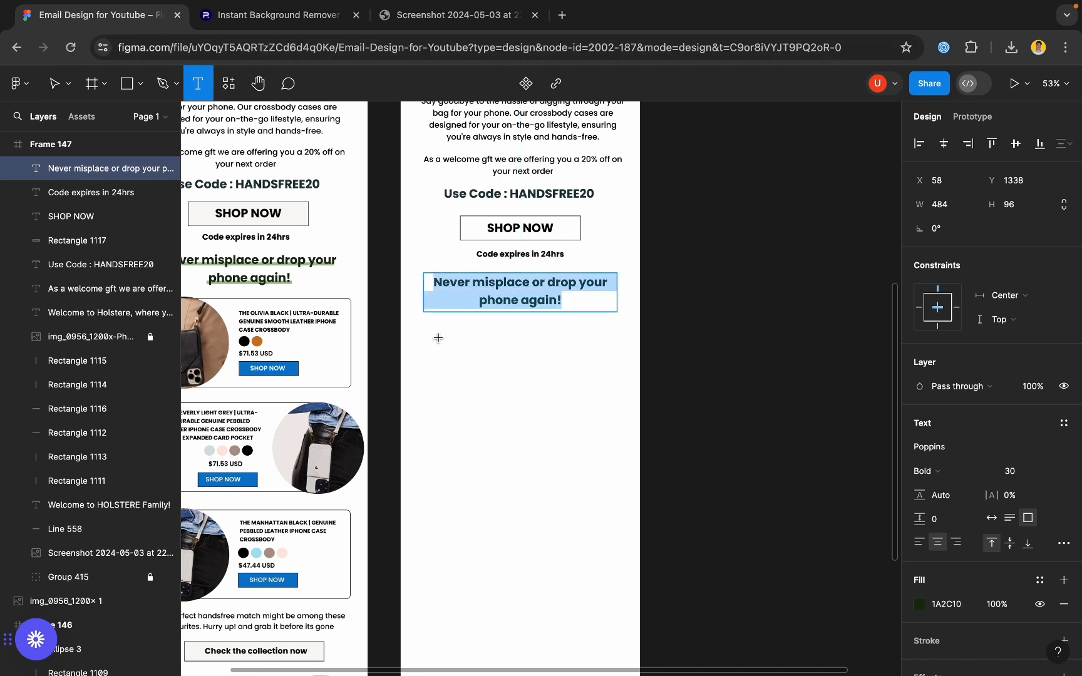
{"action": "left_click_drag", "start_coordinate": [436, 335], "coordinate": [604, 369]}
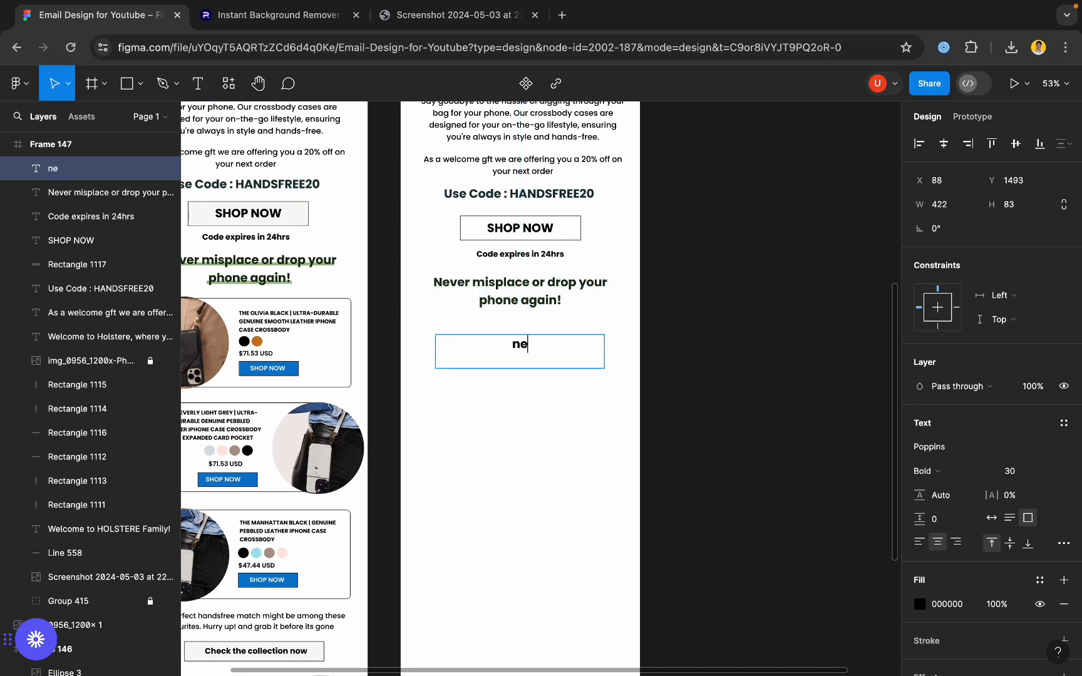
{"action": "left_click", "coordinate": [701, 371]}
- Draw a thin rectangle, 434 by 8, over the green underline beneath the first line of Frame 146's "Never misplace" heading
{"action": "scroll", "coordinate": [254, 278], "scroll_direction": "up", "scroll_amount": 5}
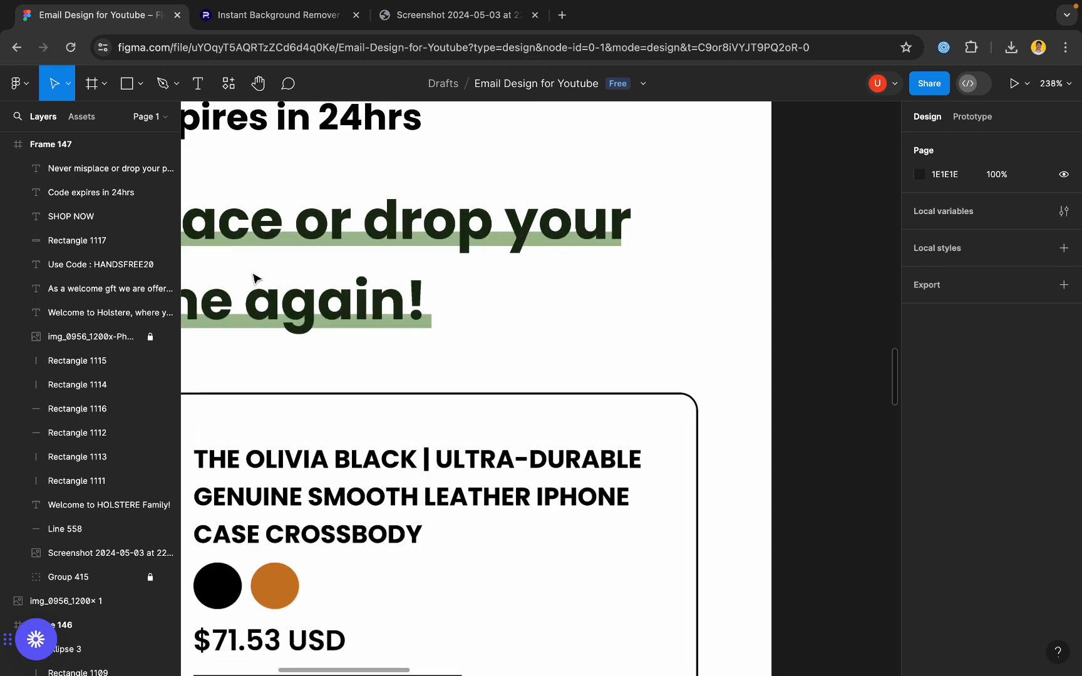
{"action": "scroll", "coordinate": [254, 278], "scroll_direction": "down", "scroll_amount": 5}
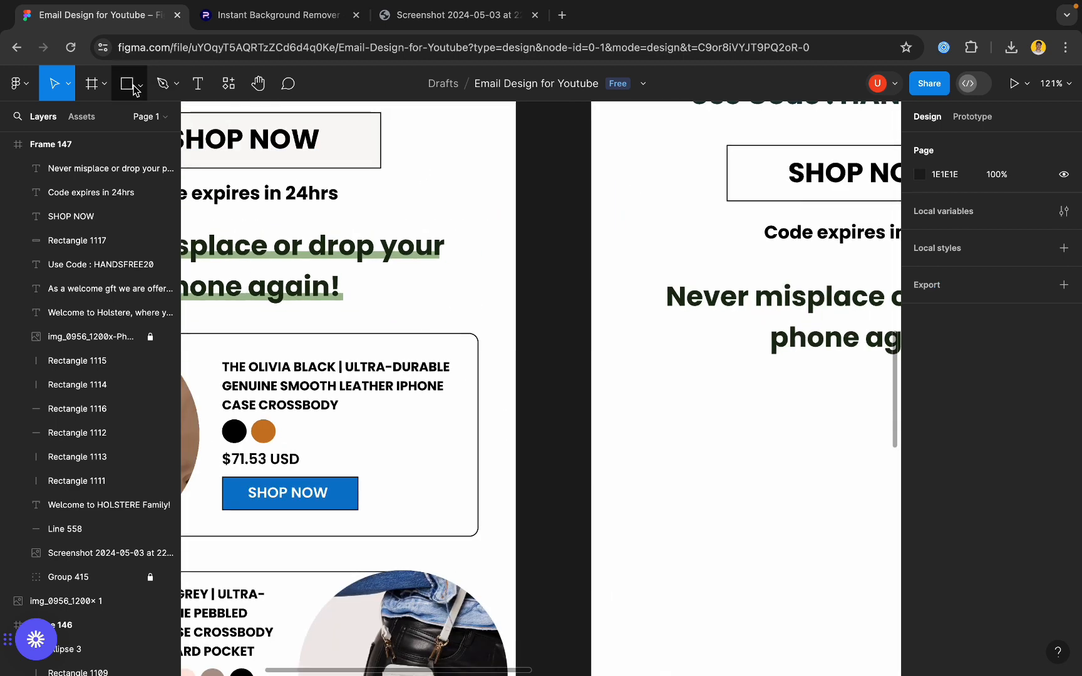
{"action": "left_click", "coordinate": [128, 84]}
{"action": "scroll", "coordinate": [291, 158], "scroll_direction": "left", "scroll_amount": 5}
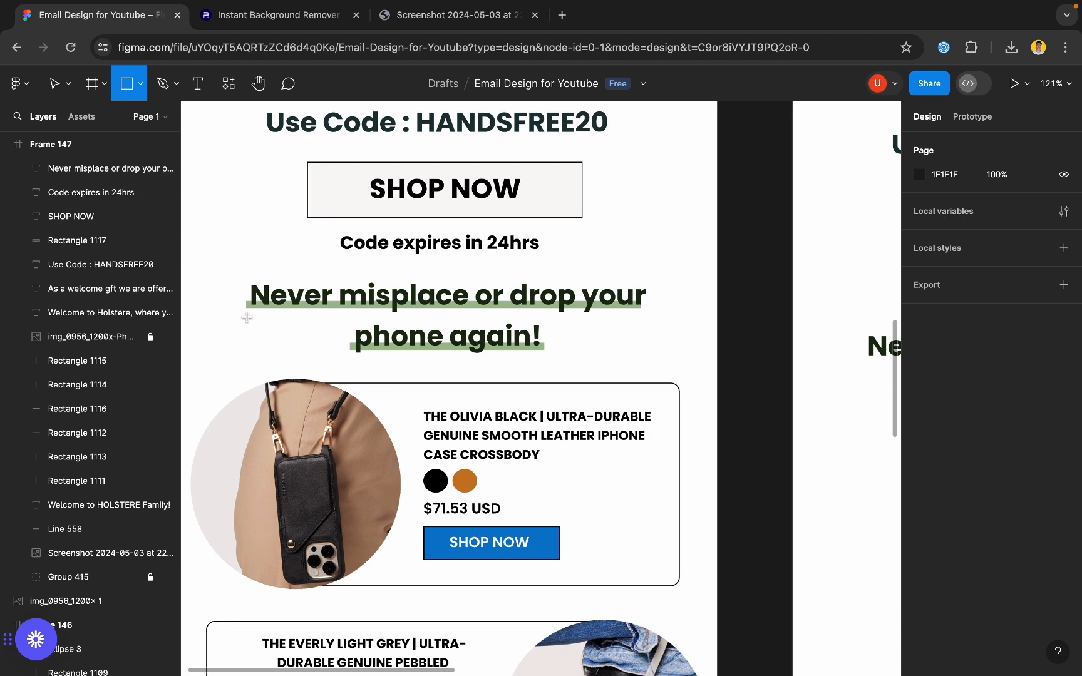
{"action": "scroll", "coordinate": [247, 317], "scroll_direction": "up", "scroll_amount": 3}
{"action": "scroll", "coordinate": [248, 282], "scroll_direction": "up", "scroll_amount": 8}
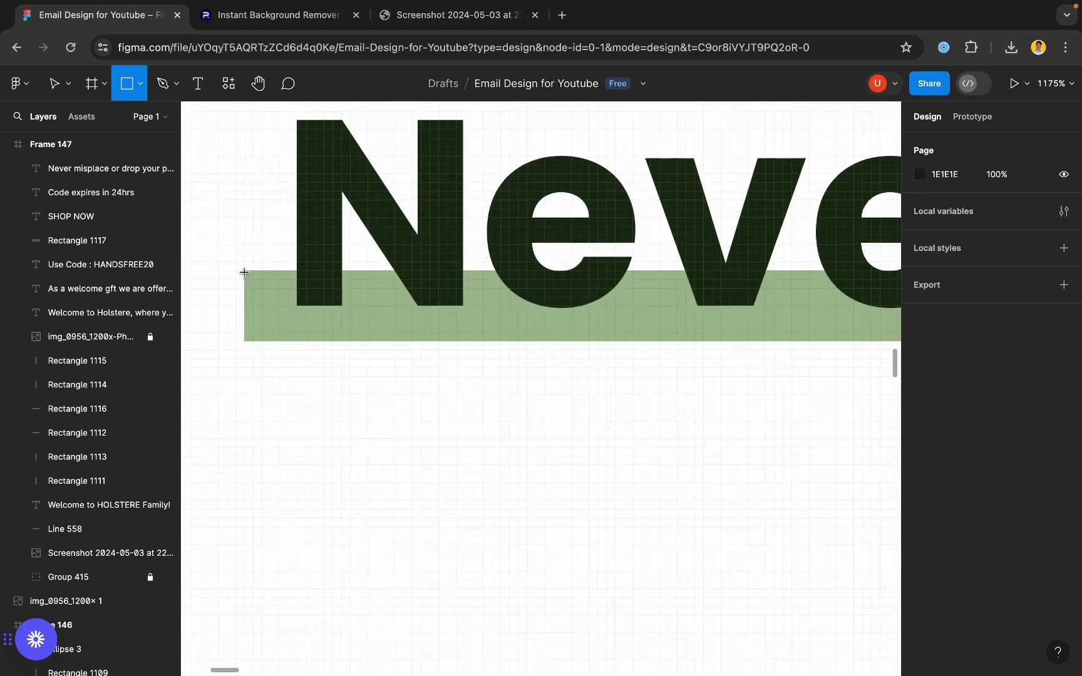
{"action": "left_click_drag", "start_coordinate": [244, 272], "coordinate": [676, 323]}
{"action": "scroll", "coordinate": [328, 322], "scroll_direction": "down", "scroll_amount": 5}
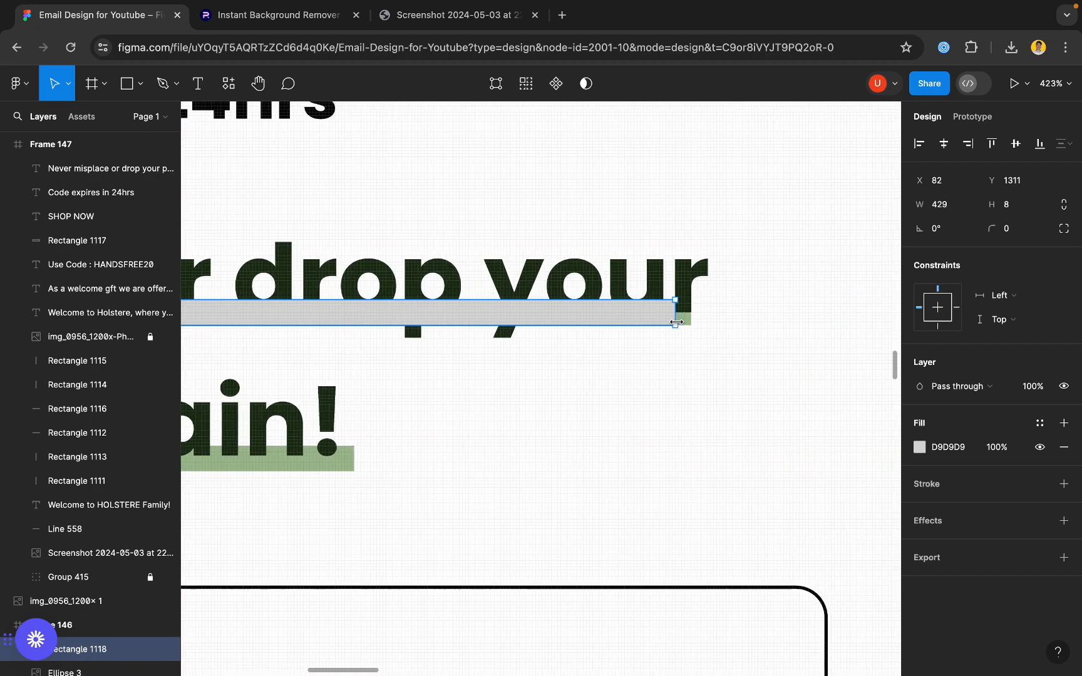
{"action": "scroll", "coordinate": [496, 320], "scroll_direction": "down", "scroll_amount": 6}
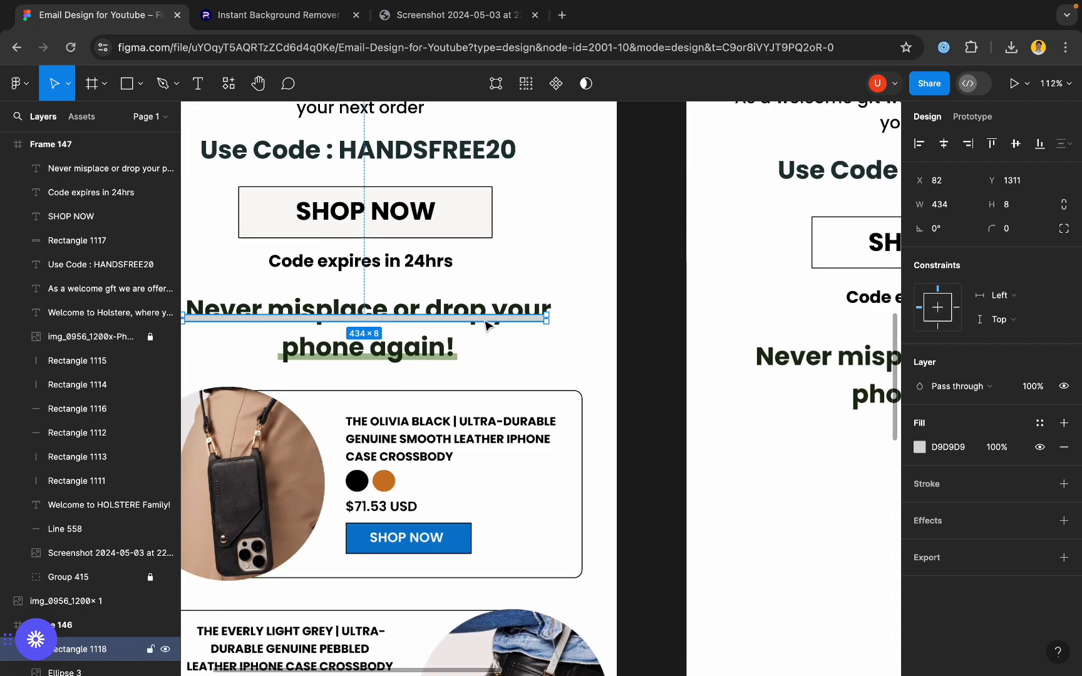
- Move the thin underline rectangle into Frame 147 along the first line of the "Never misplace" heading
{"action": "left_click_drag", "start_coordinate": [490, 320], "coordinate": [774, 374]}
{"action": "left_click", "coordinate": [679, 402]}
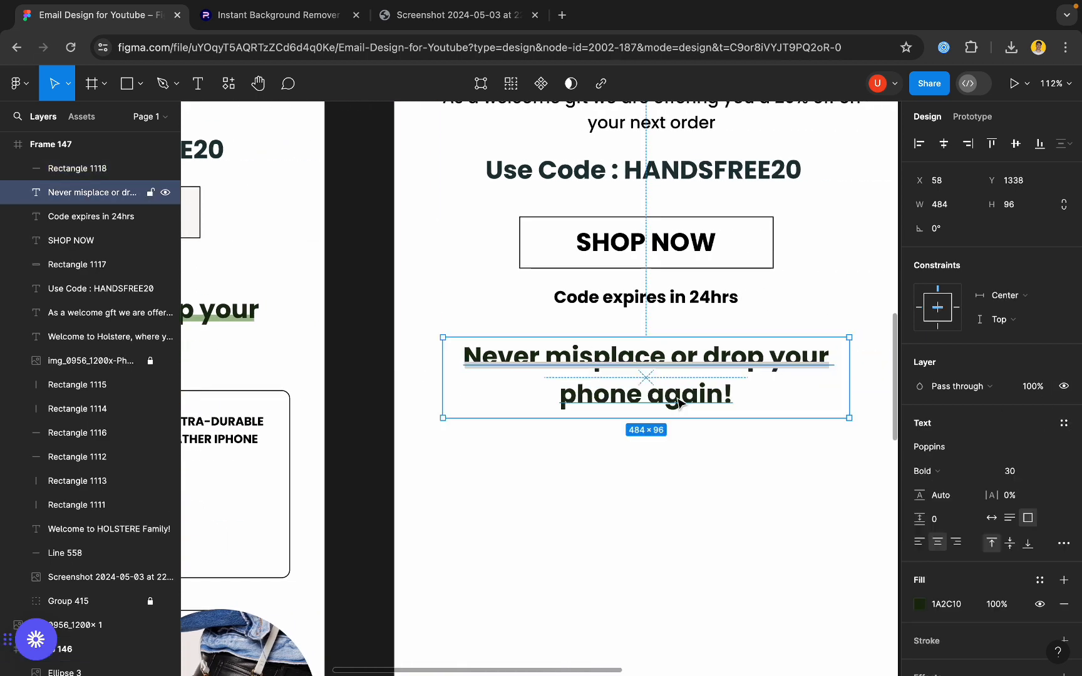
{"action": "scroll", "coordinate": [651, 396], "scroll_direction": "down", "scroll_amount": 5}
{"action": "scroll", "coordinate": [450, 411], "scroll_direction": "up", "scroll_amount": 5}
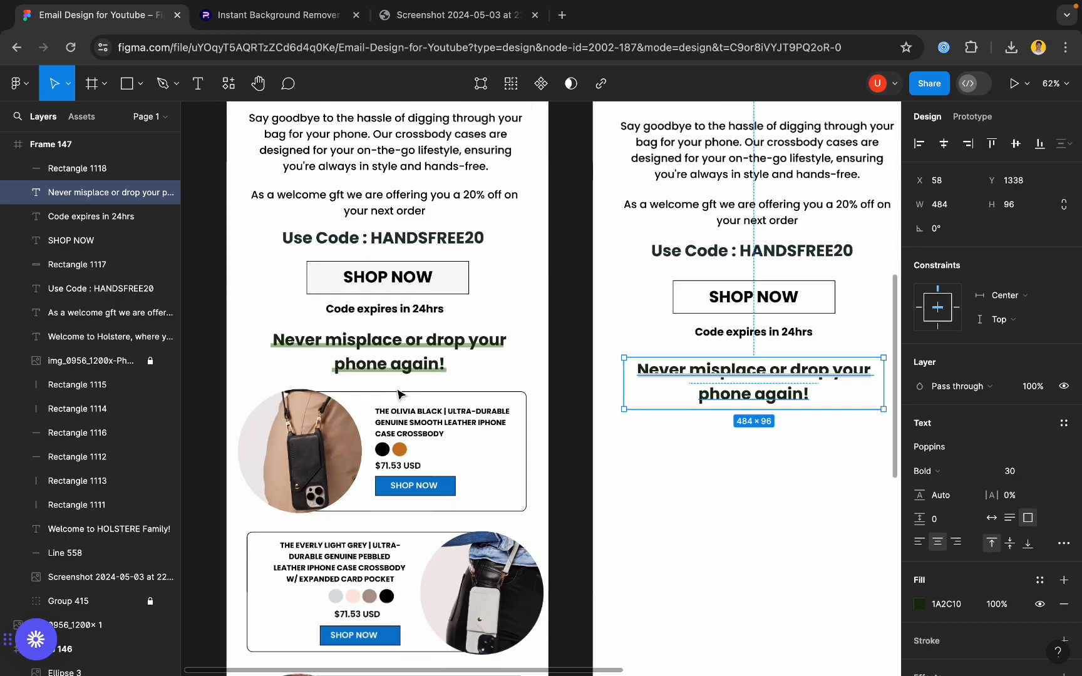
- Fill the underline bar beneath "Never misplace or drop your" with green A2BD93, sampled from the reference heading's underline
{"action": "left_click", "coordinate": [411, 367]}
{"action": "scroll", "coordinate": [412, 366], "scroll_direction": "down", "scroll_amount": 6}
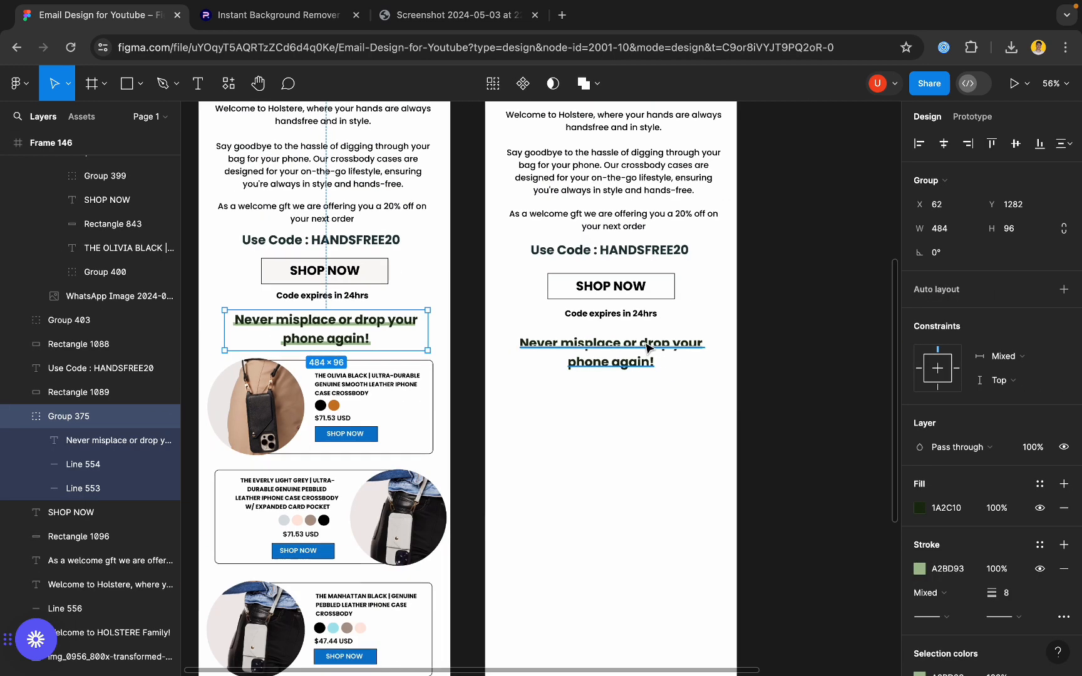
{"action": "scroll", "coordinate": [648, 349], "scroll_direction": "up", "scroll_amount": 4}
{"action": "left_click", "coordinate": [631, 355]}
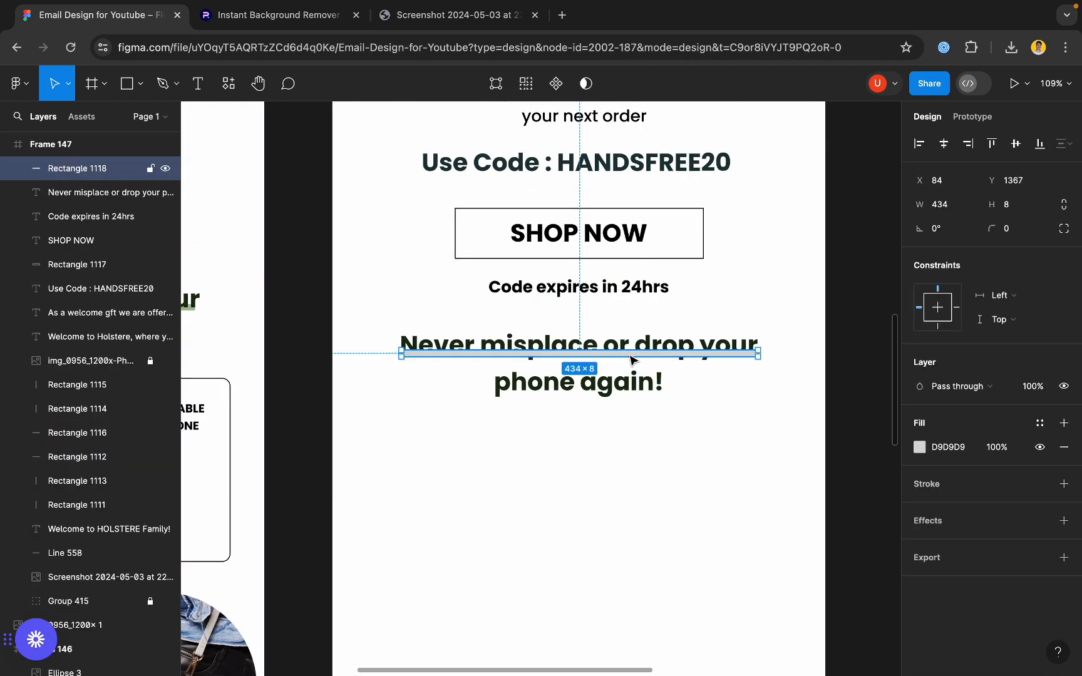
{"action": "left_click", "coordinate": [919, 448]}
{"action": "left_click", "coordinate": [743, 495]}
{"action": "scroll", "coordinate": [618, 393], "scroll_direction": "down", "scroll_amount": 4}
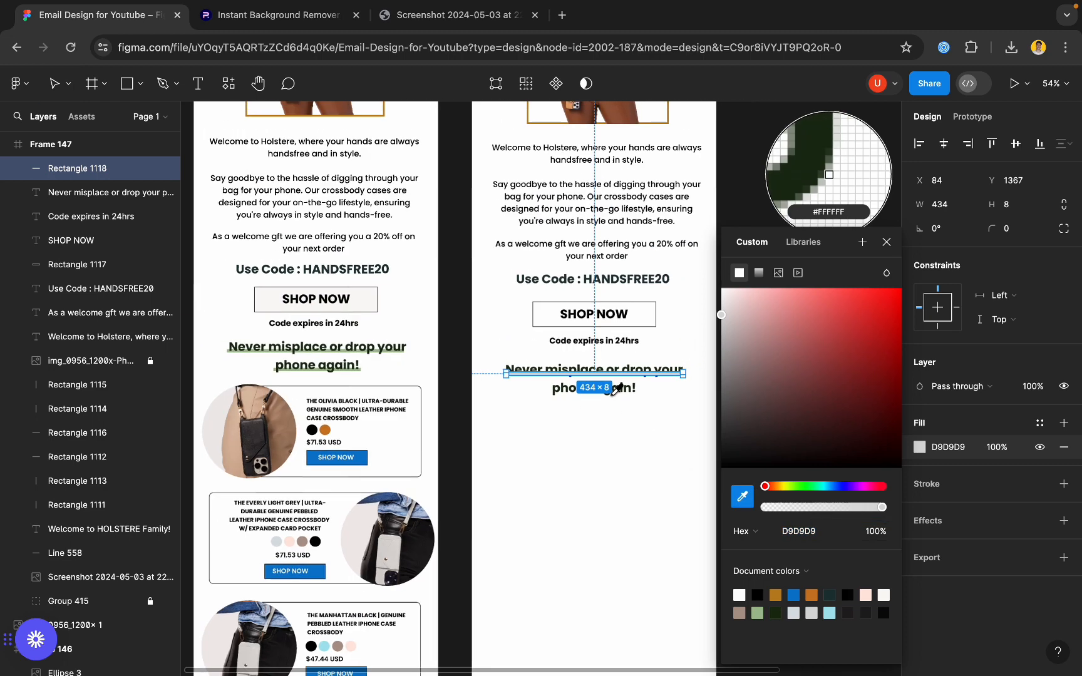
{"action": "scroll", "coordinate": [327, 364], "scroll_direction": "up", "scroll_amount": 7}
{"action": "left_click", "coordinate": [360, 291]}
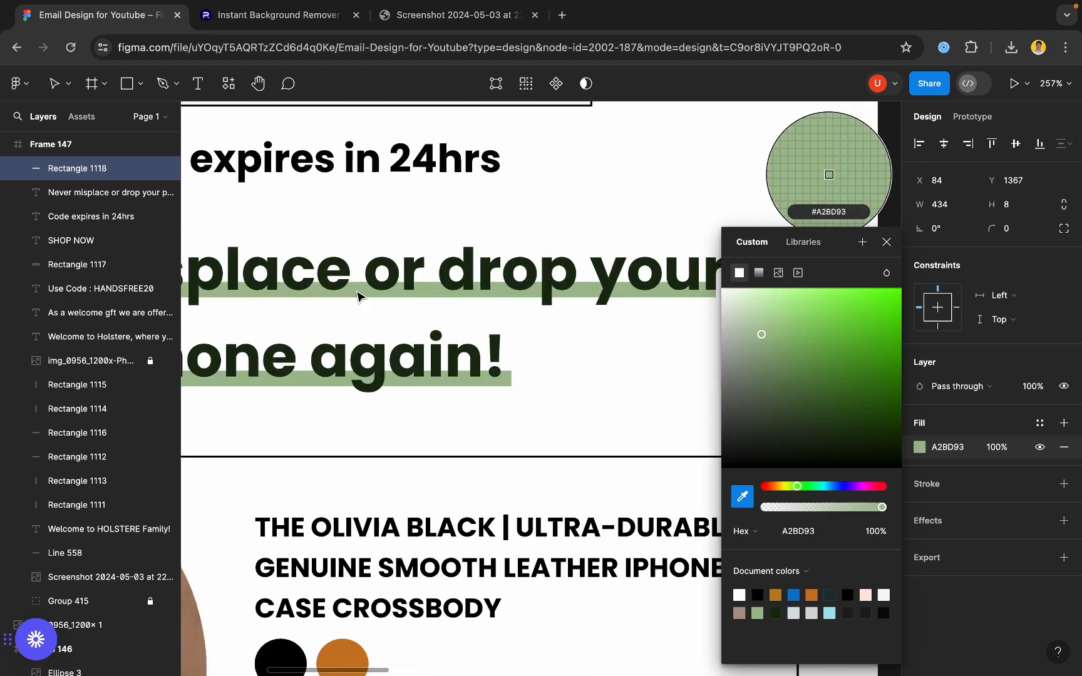
{"action": "left_click", "coordinate": [886, 242]}
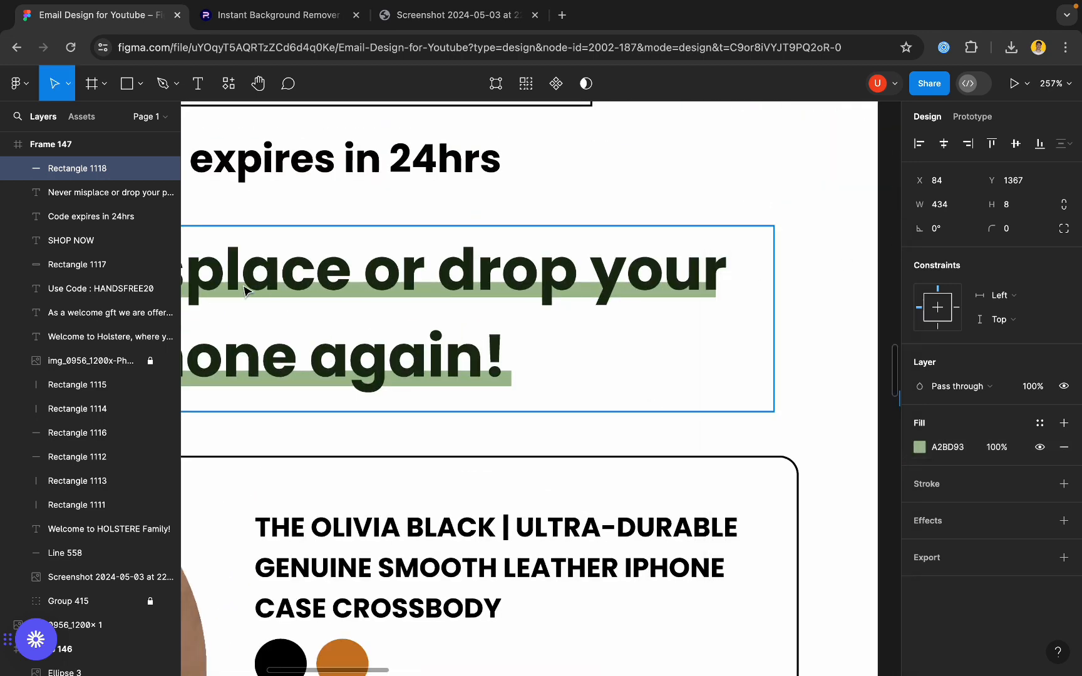
- Duplicate the green underline bar and move the copy beneath "phone again!", at about Y 1416
{"action": "scroll", "coordinate": [245, 290], "scroll_direction": "down", "scroll_amount": 5}
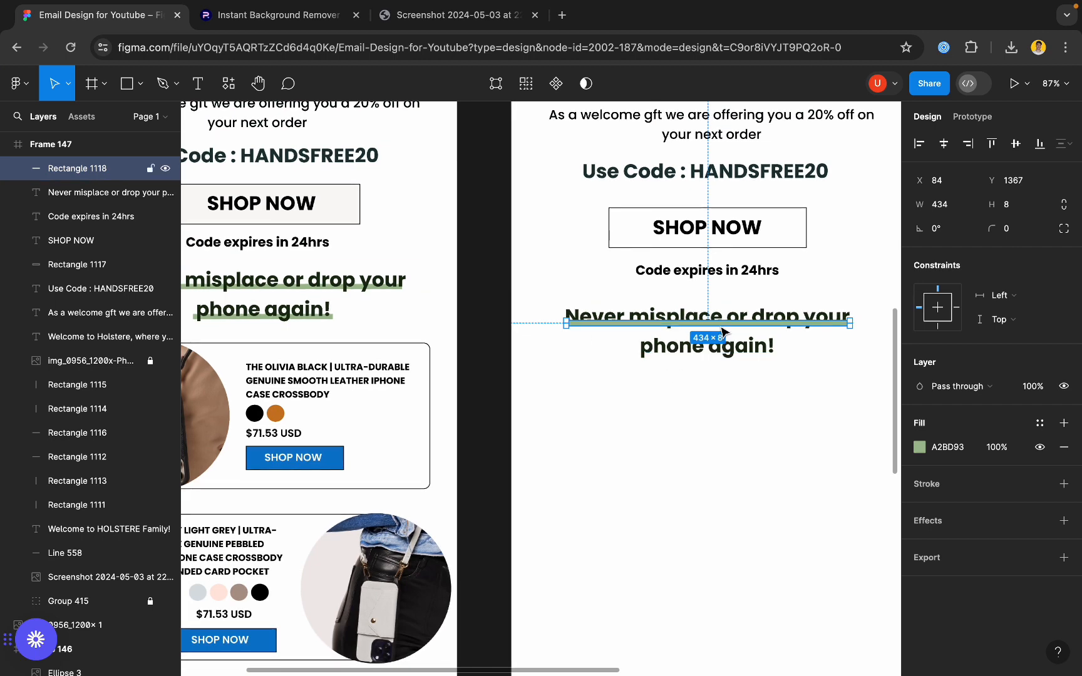
{"action": "key", "text": "ctrl+d"}
{"action": "scroll", "coordinate": [856, 360], "scroll_direction": "up", "scroll_amount": 5}
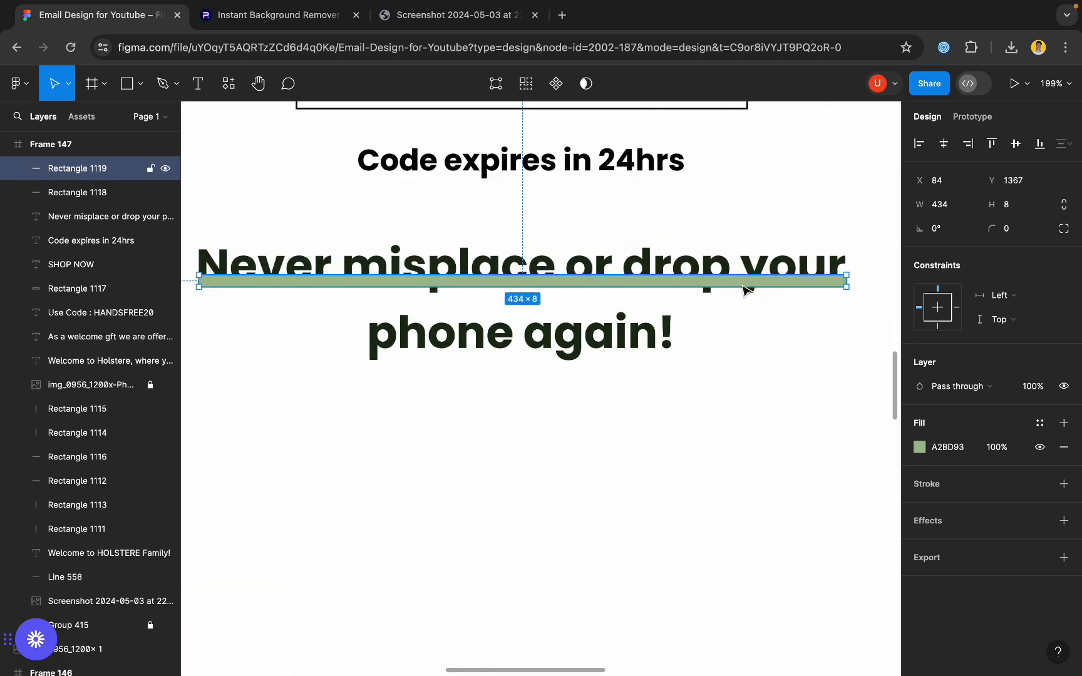
{"action": "left_click_drag", "start_coordinate": [744, 288], "coordinate": [780, 363]}
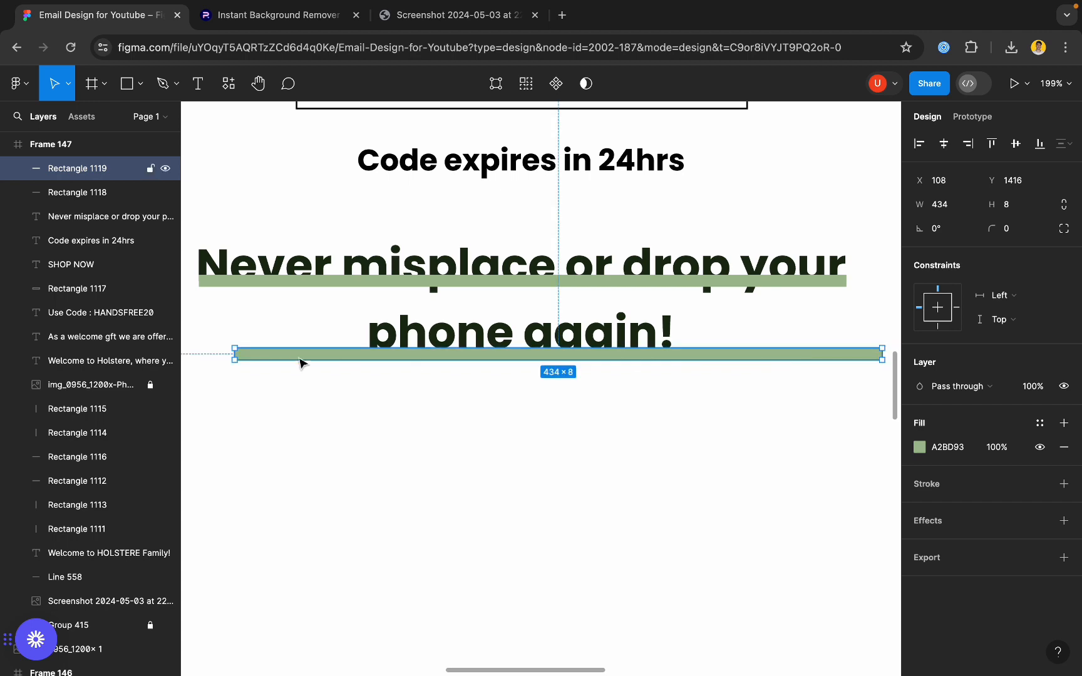
- Shorten the second underline bar from both ends to about 202 wide to match the "phone again!" text
{"action": "left_click_drag", "start_coordinate": [234, 354], "coordinate": [373, 355]}
{"action": "scroll", "coordinate": [373, 355], "scroll_direction": "down", "scroll_amount": 4}
{"action": "scroll", "coordinate": [558, 374], "scroll_direction": "up", "scroll_amount": 6}
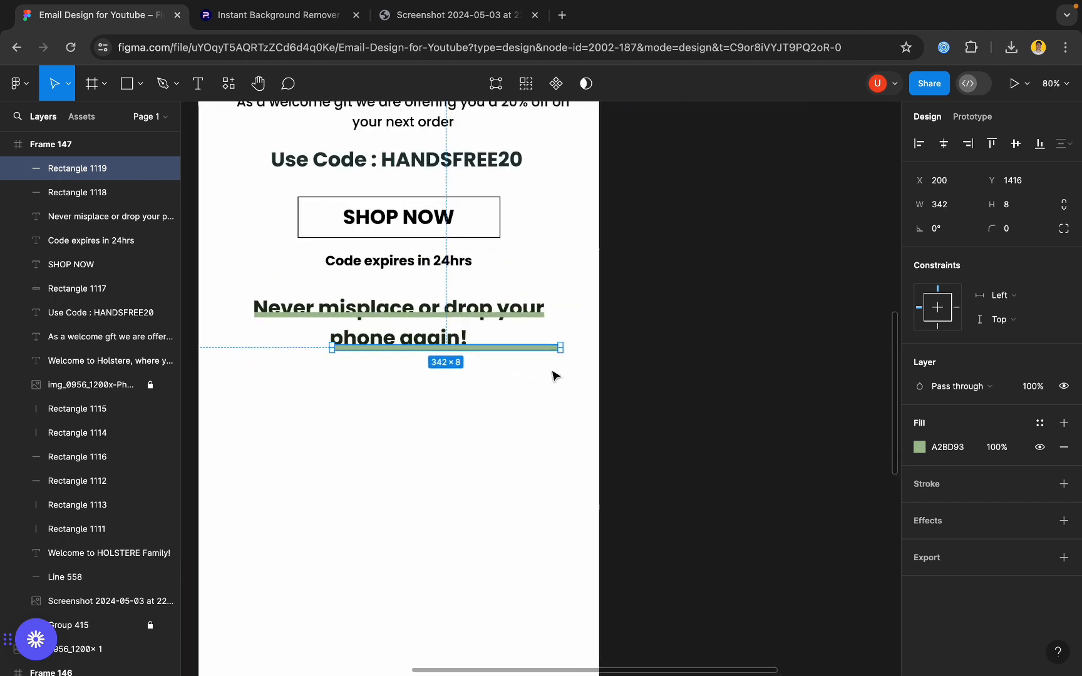
{"action": "left_click_drag", "start_coordinate": [583, 305], "coordinate": [288, 313]}
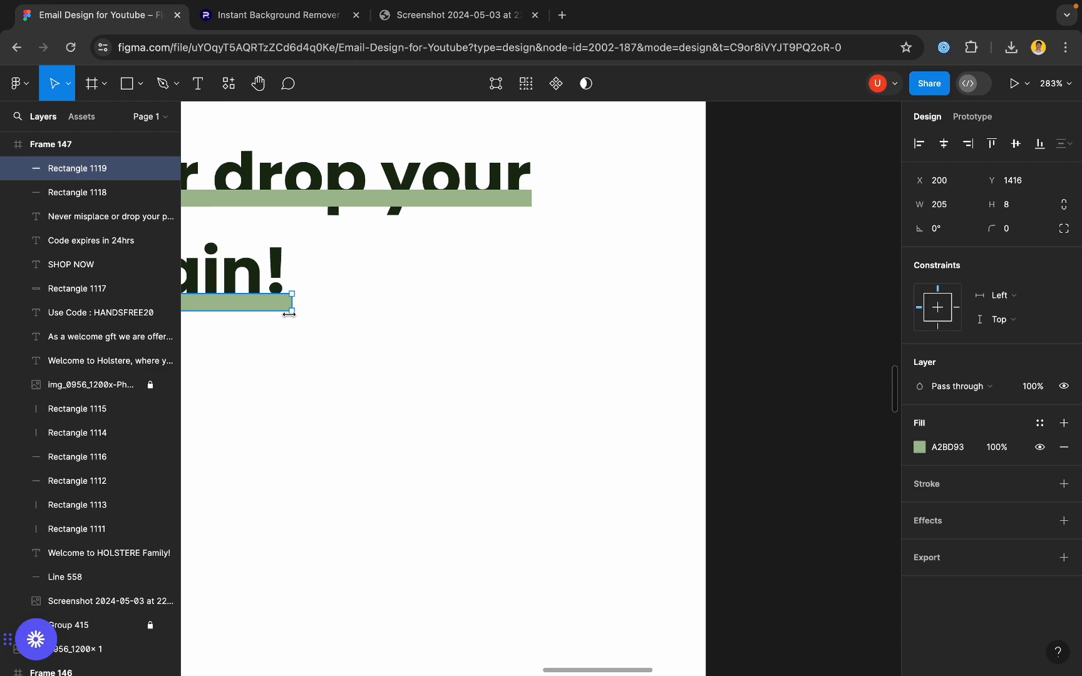
{"action": "scroll", "coordinate": [285, 315], "scroll_direction": "left", "scroll_amount": 5}
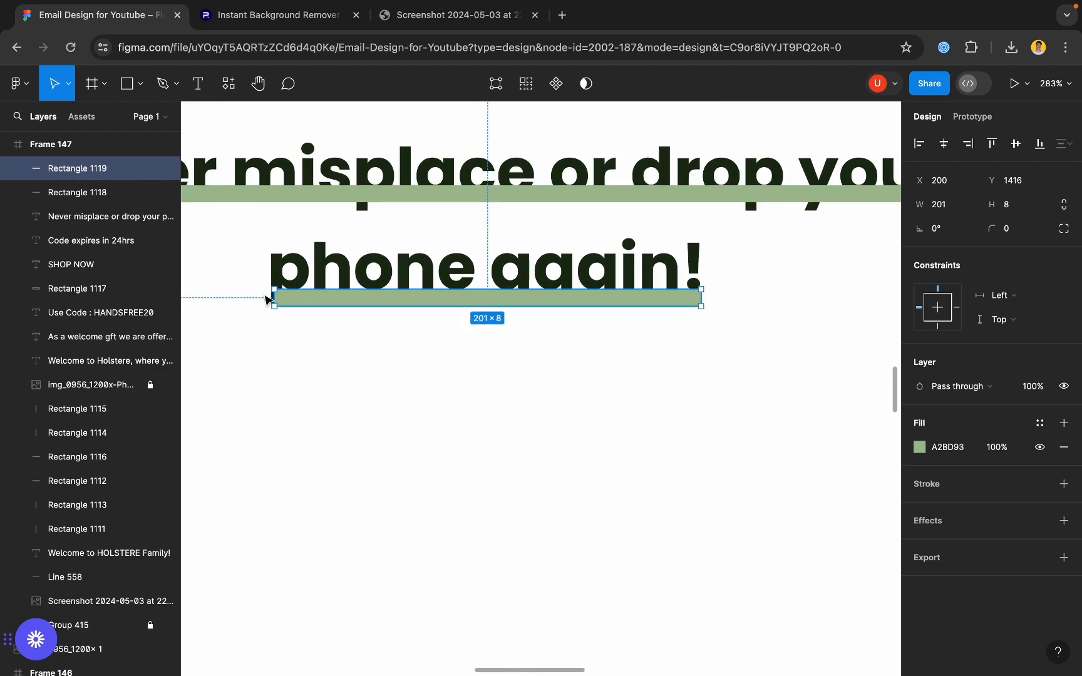
{"action": "scroll", "coordinate": [266, 299], "scroll_direction": "up", "scroll_amount": 5}
{"action": "left_click_drag", "start_coordinate": [314, 298], "coordinate": [292, 298]}
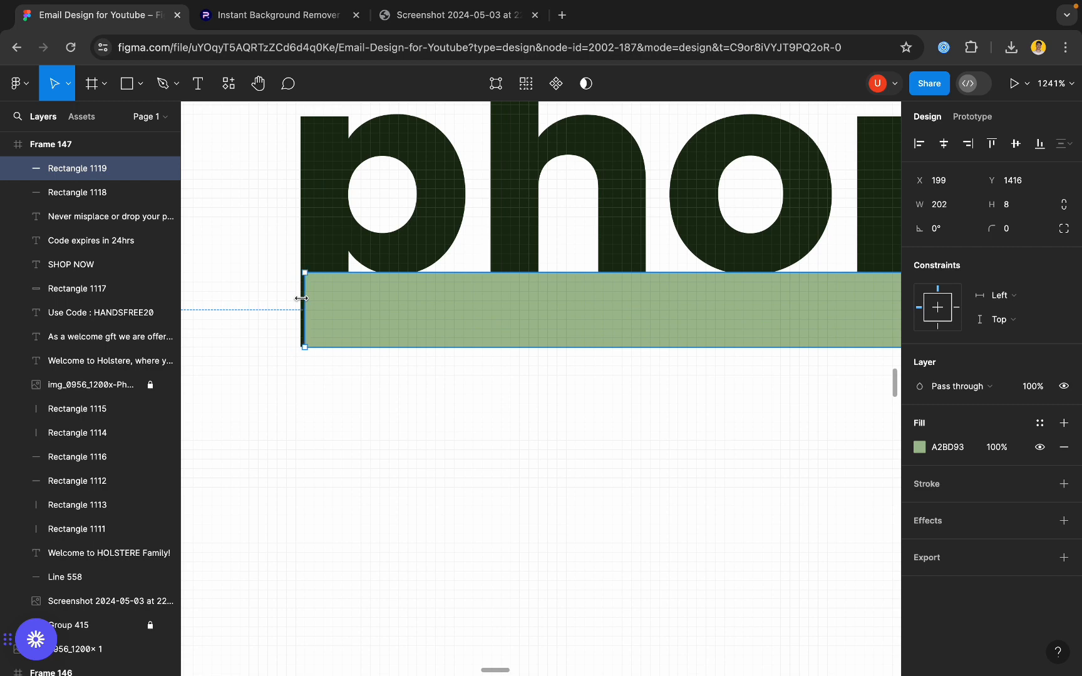
- Bring the "Never misplace or drop your phone again!" heading text in front of both green bars
{"action": "scroll", "coordinate": [301, 298], "scroll_direction": "down", "scroll_amount": 10}
{"action": "left_click", "coordinate": [358, 283]}
{"action": "right_click", "coordinate": [406, 273]}
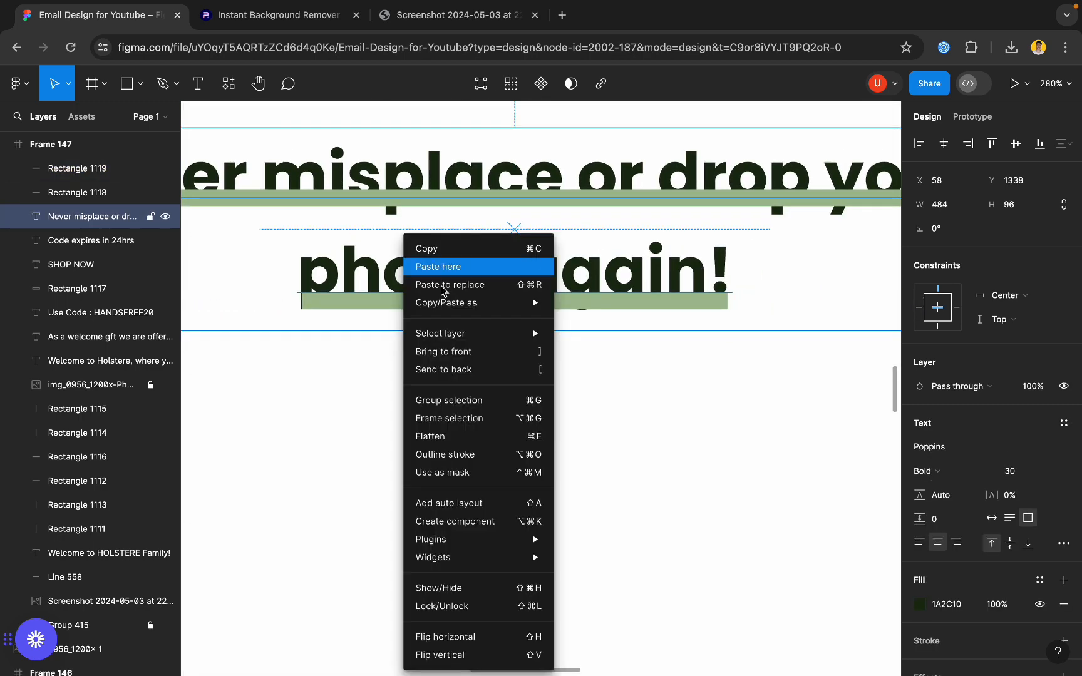
{"action": "left_click", "coordinate": [491, 352]}
{"action": "left_click", "coordinate": [600, 380]}
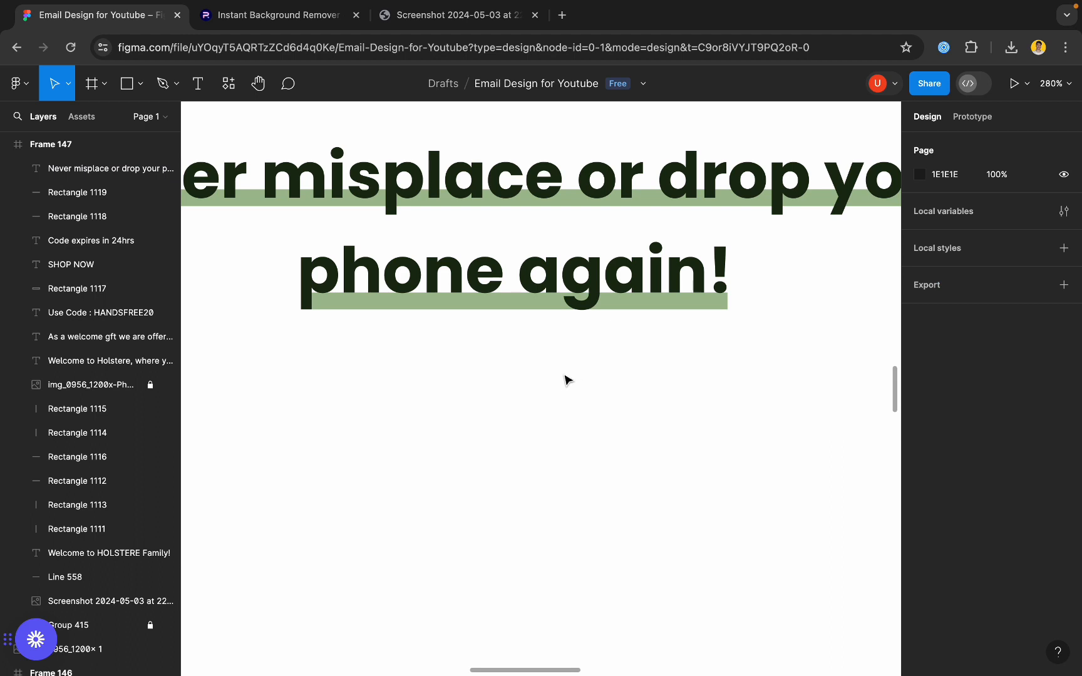
{"action": "left_click", "coordinate": [437, 307]}
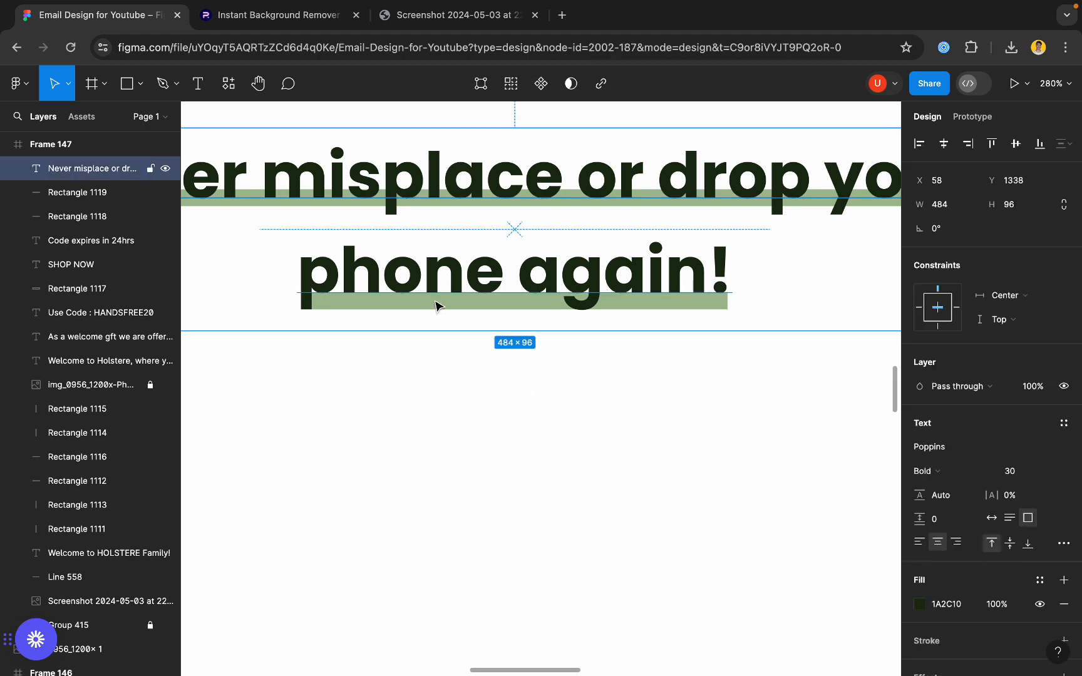
{"action": "key", "text": "shift+0"}
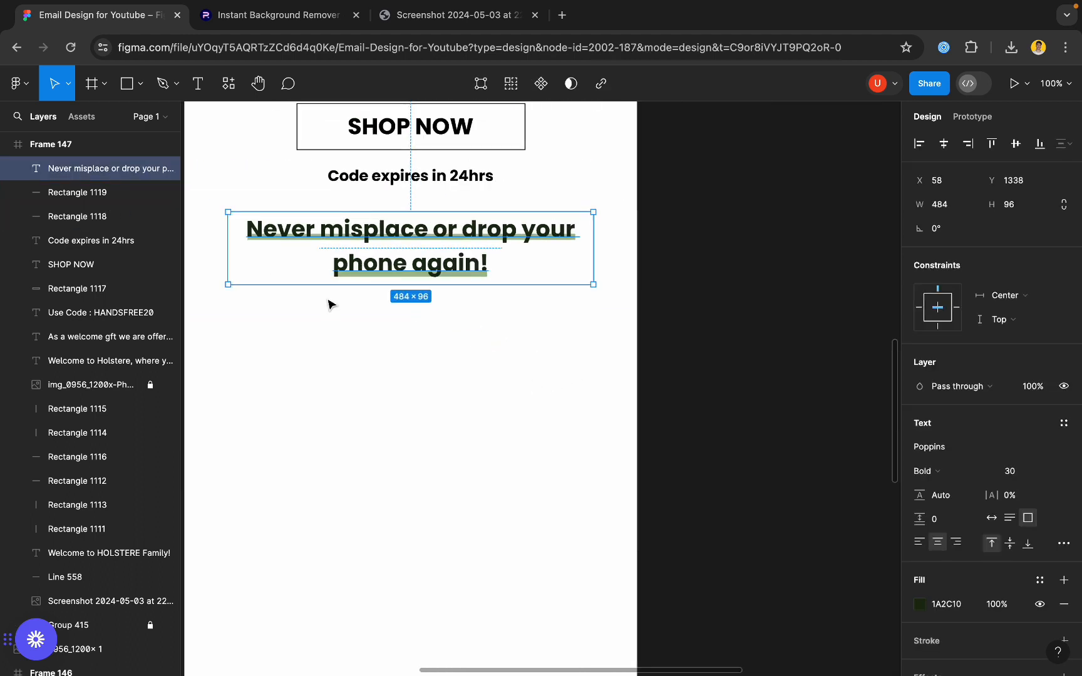
{"action": "left_click", "coordinate": [358, 324]}
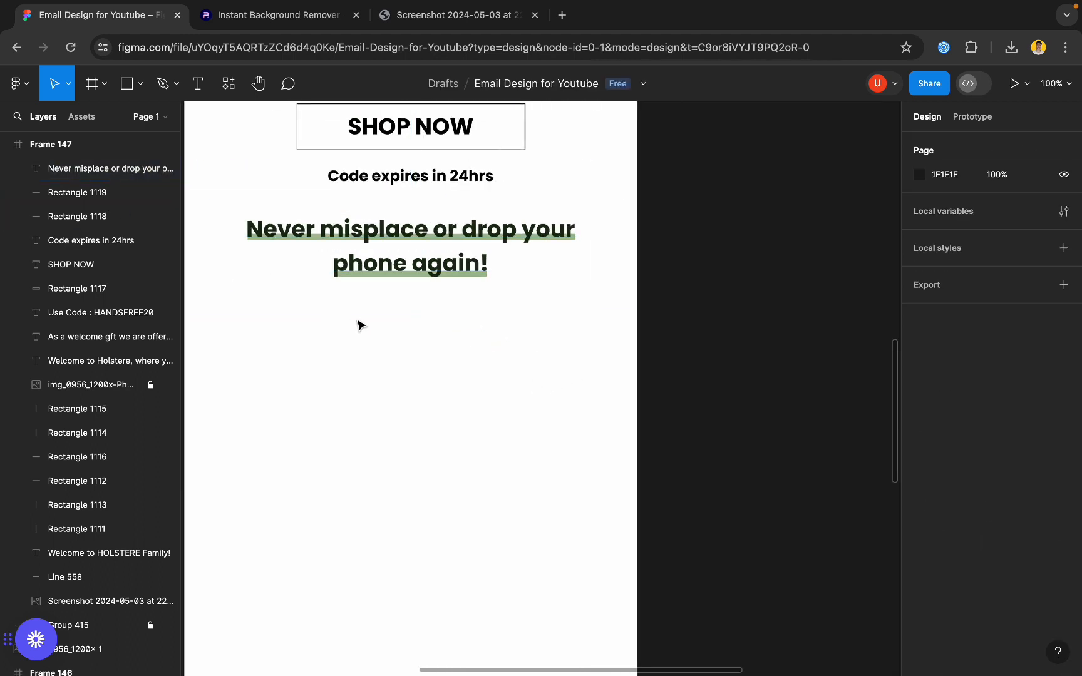
- Lock the "Never misplace or drop your phone again!" text layer so the bars behind it can be selected
{"action": "left_click", "coordinate": [262, 243]}
{"action": "scroll", "coordinate": [268, 242], "scroll_direction": "up", "scroll_amount": 5}
{"action": "double_click", "coordinate": [277, 238]}
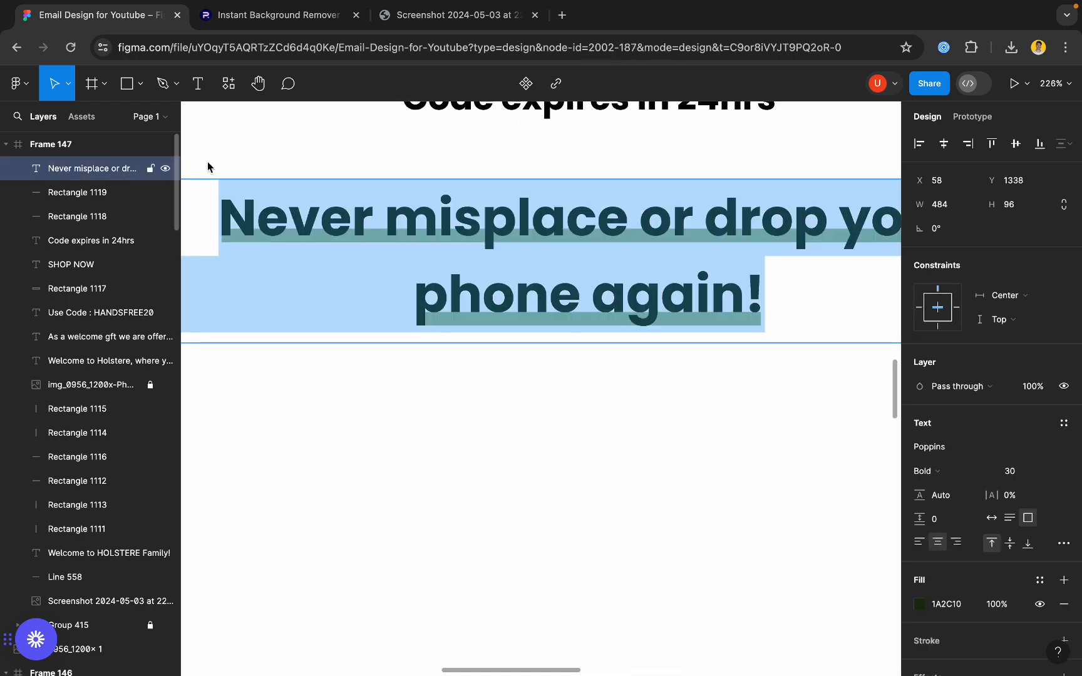
{"action": "key", "text": "Escape"}
{"action": "left_click", "coordinate": [151, 170]}
{"action": "left_click", "coordinate": [350, 362]}
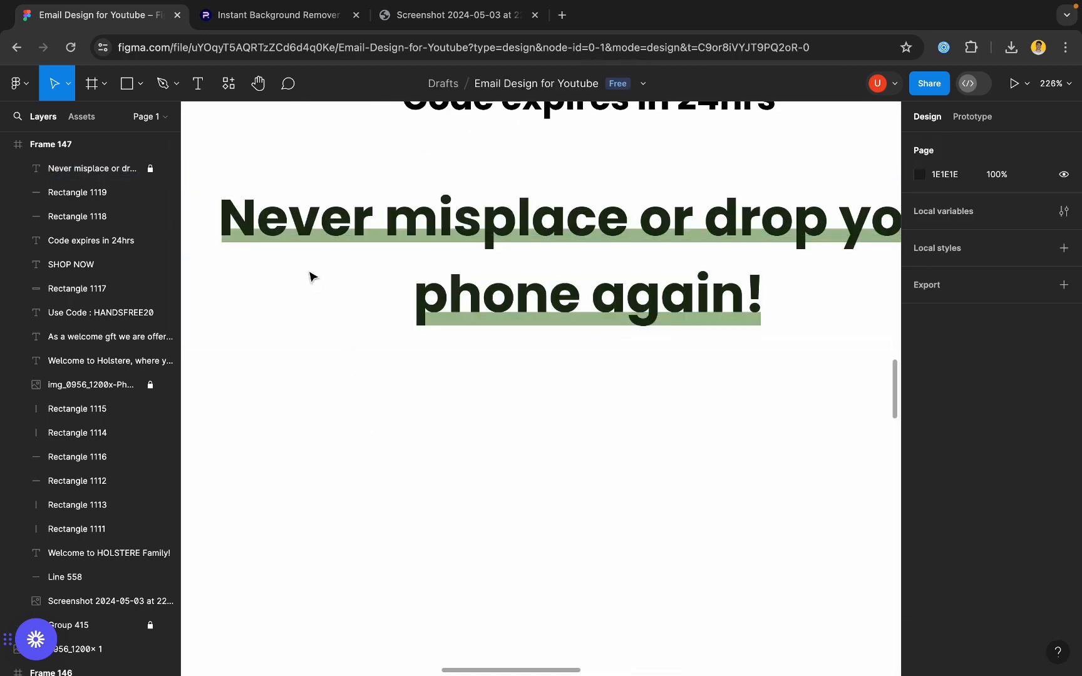
- Extend the upper underline bar leftward past the heading's first letter to about 439 wide and nudge it up to Y 1366
{"action": "left_click", "coordinate": [278, 242]}
{"action": "scroll", "coordinate": [228, 244], "scroll_direction": "up", "scroll_amount": 10}
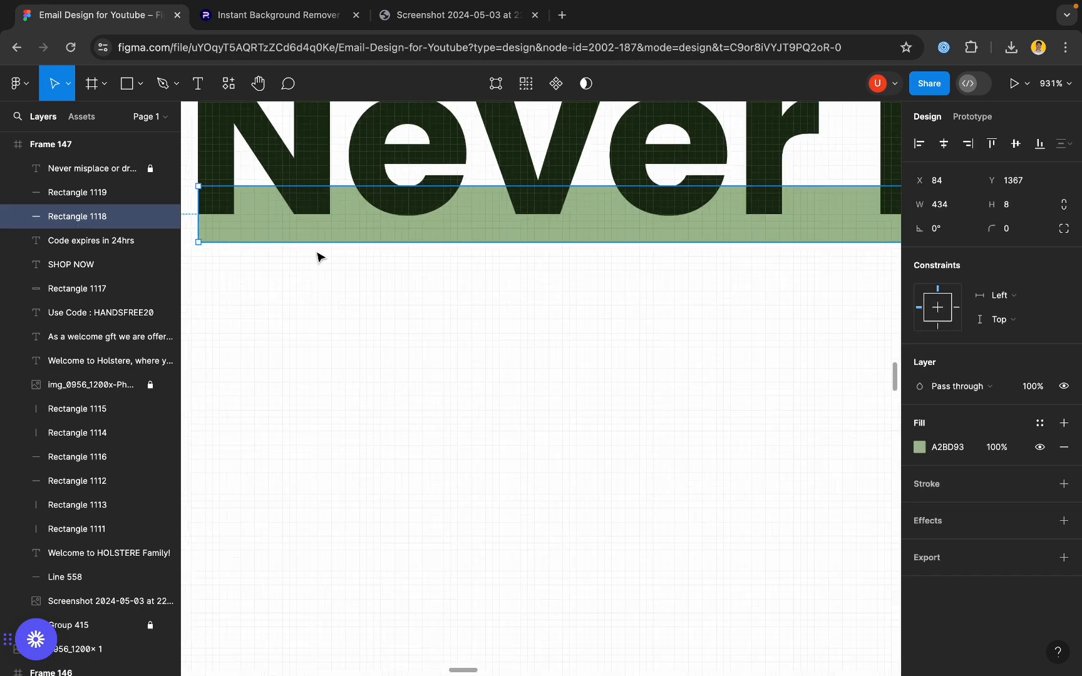
{"action": "left_click_drag", "start_coordinate": [198, 212], "coordinate": [369, 217]}
{"action": "scroll", "coordinate": [368, 216], "scroll_direction": "down", "scroll_amount": 5}
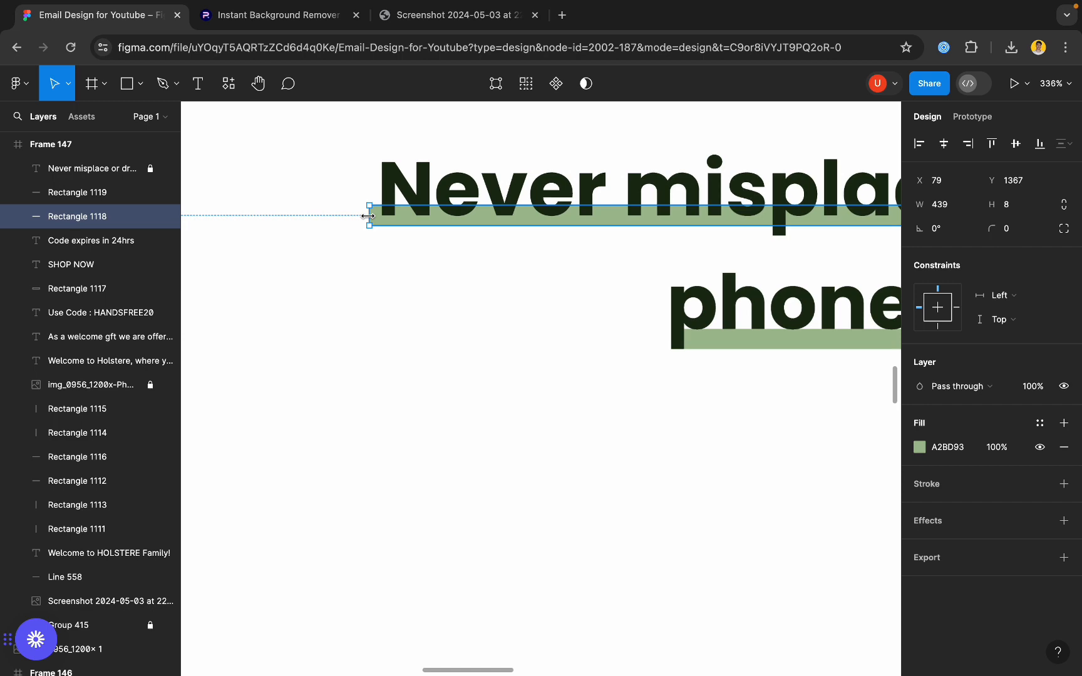
{"action": "scroll", "coordinate": [337, 233], "scroll_direction": "down", "scroll_amount": 3}
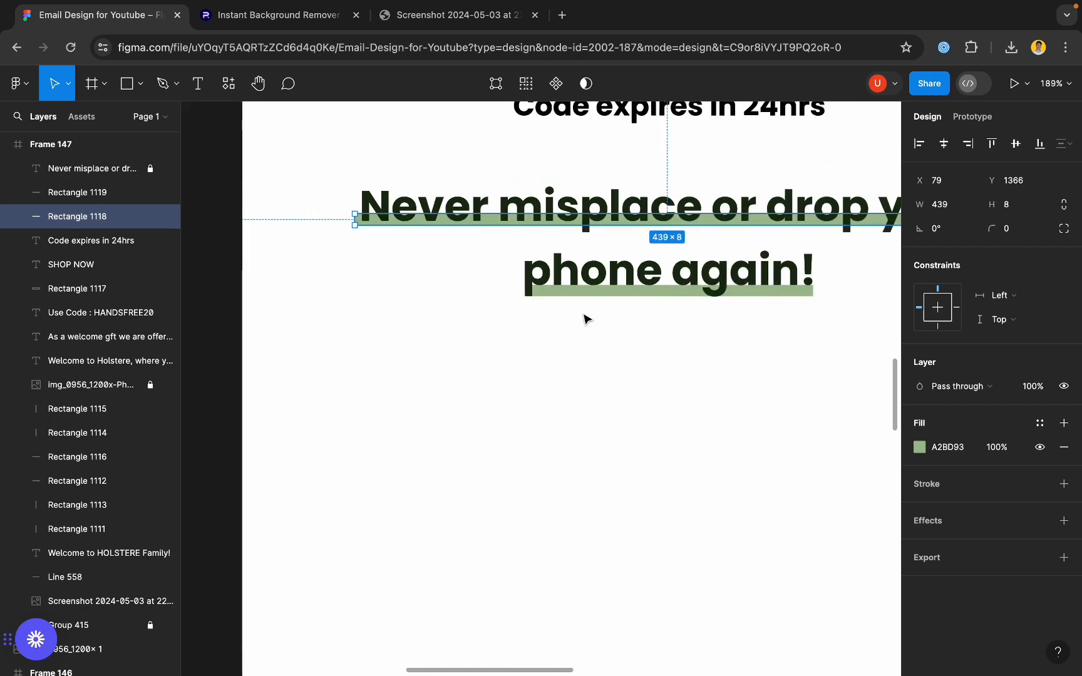
- Extend the lower underline bar slightly past both ends of "phone again!" to about 207 wide
{"action": "scroll", "coordinate": [586, 319], "scroll_direction": "up", "scroll_amount": 5}
{"action": "left_click", "coordinate": [459, 292]}
{"action": "scroll", "coordinate": [452, 296], "scroll_direction": "up", "scroll_amount": 8}
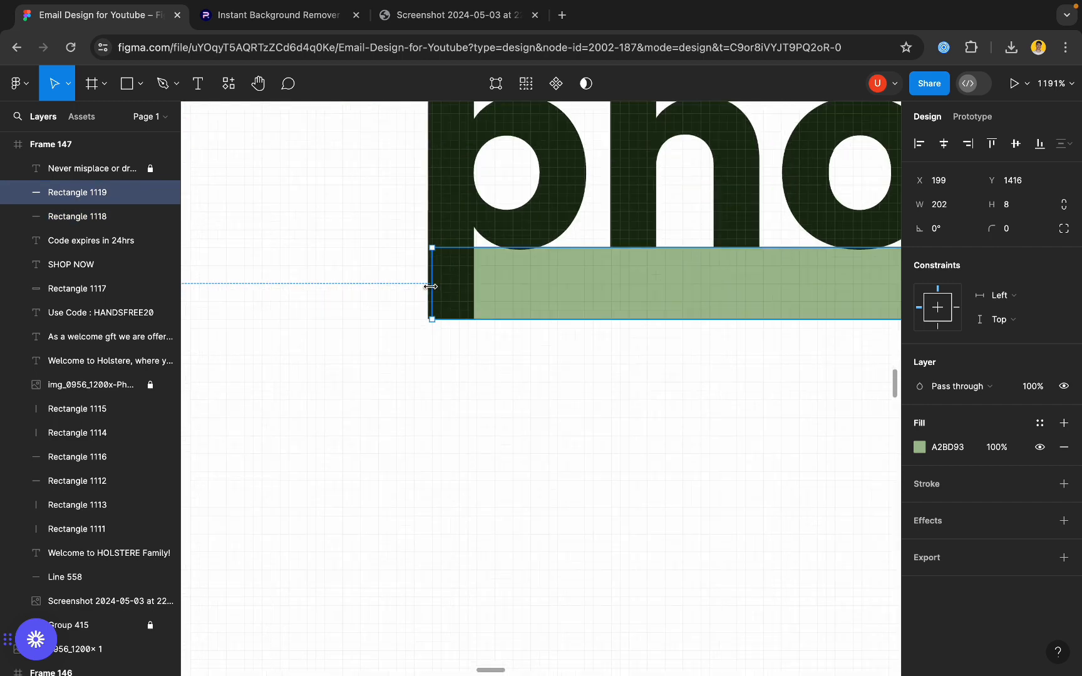
{"action": "left_click_drag", "start_coordinate": [430, 286], "coordinate": [410, 290]}
{"action": "scroll", "coordinate": [408, 291], "scroll_direction": "down", "scroll_amount": 5}
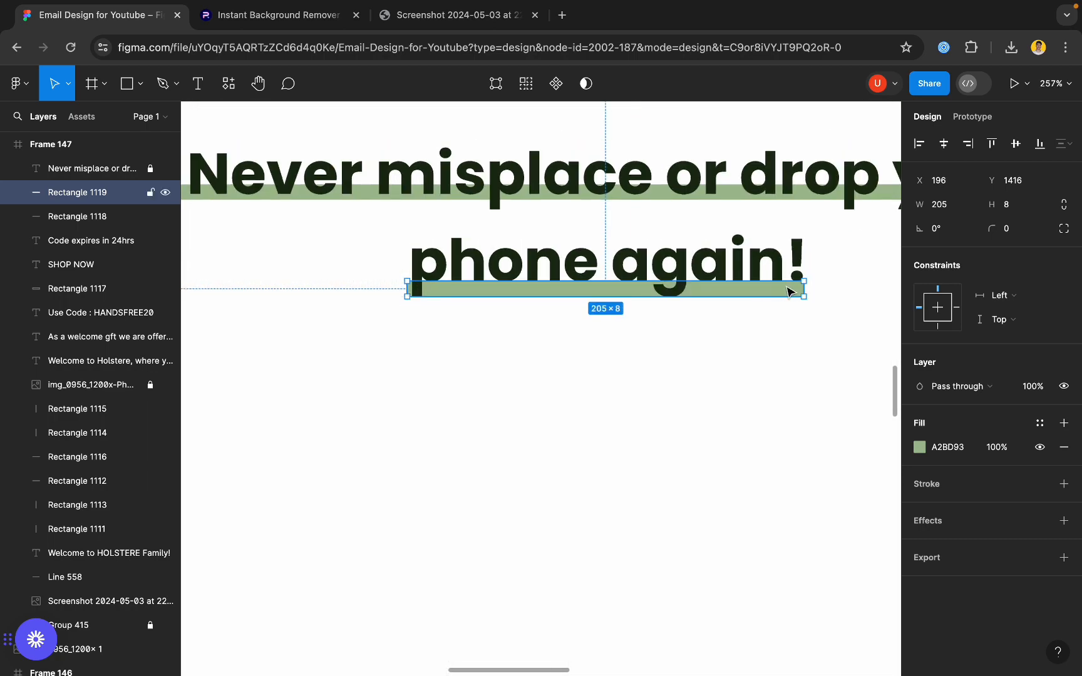
{"action": "scroll", "coordinate": [790, 291], "scroll_direction": "up", "scroll_amount": 4}
{"action": "left_click_drag", "start_coordinate": [821, 290], "coordinate": [835, 290]}
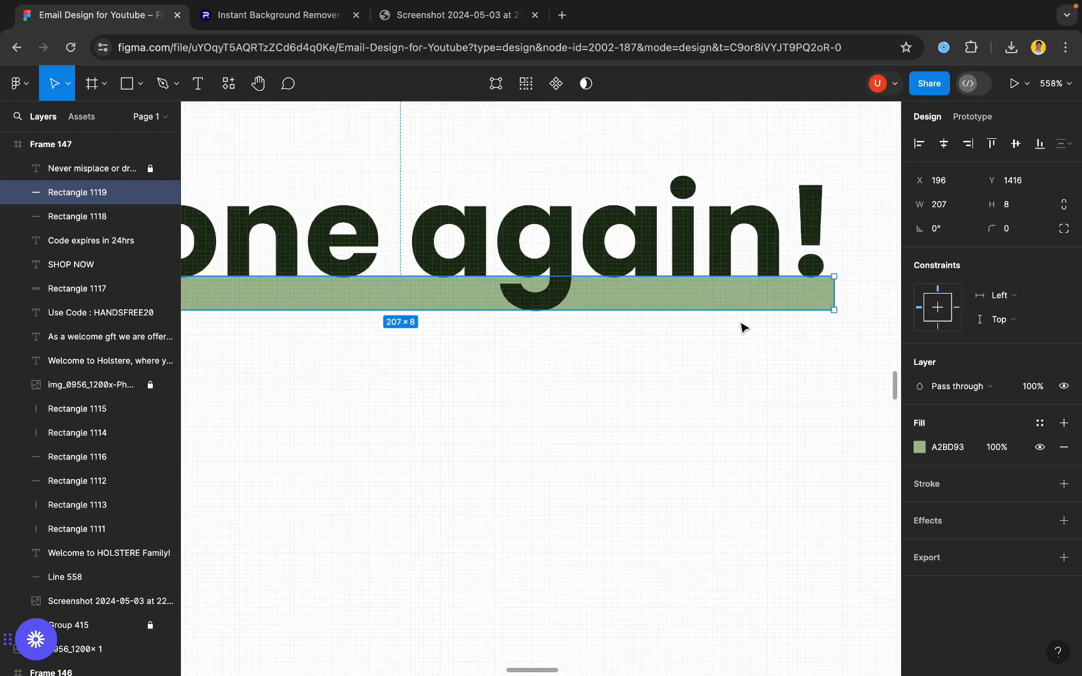
- Nudge the lower underline bar up 5 px to Y 1411 so it overlaps the base of the letters
{"action": "key", "text": "Up"}
{"action": "key", "text": "Up"}
{"action": "key", "text": "Up"}
{"action": "key", "text": "Up"}
{"action": "key", "text": "Up"}
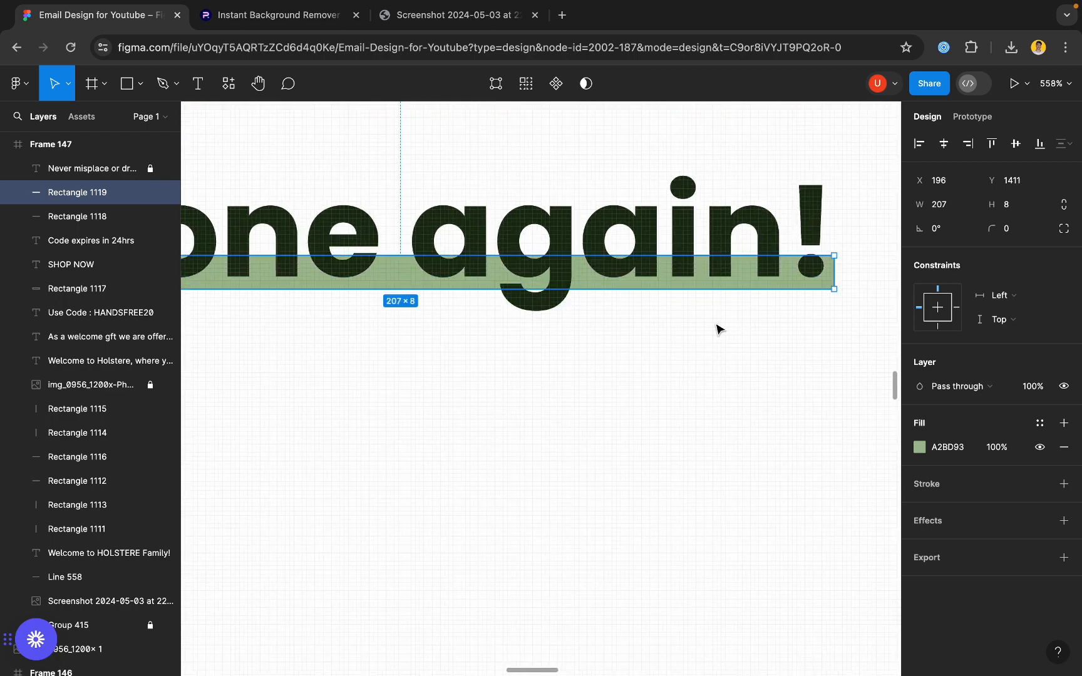
{"action": "scroll", "coordinate": [638, 403], "scroll_direction": "down", "scroll_amount": 10}
{"action": "key", "text": "Escape"}
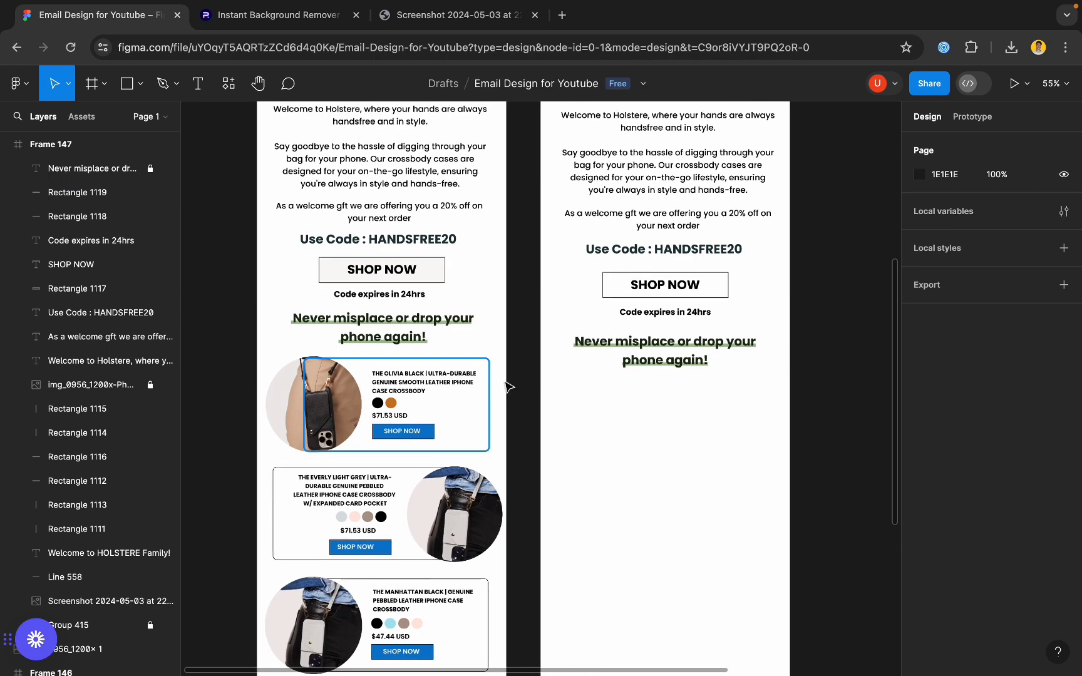
- Unlock the heading text and group it with its two green underline bars
{"action": "left_click_drag", "start_coordinate": [822, 339], "coordinate": [645, 386]}
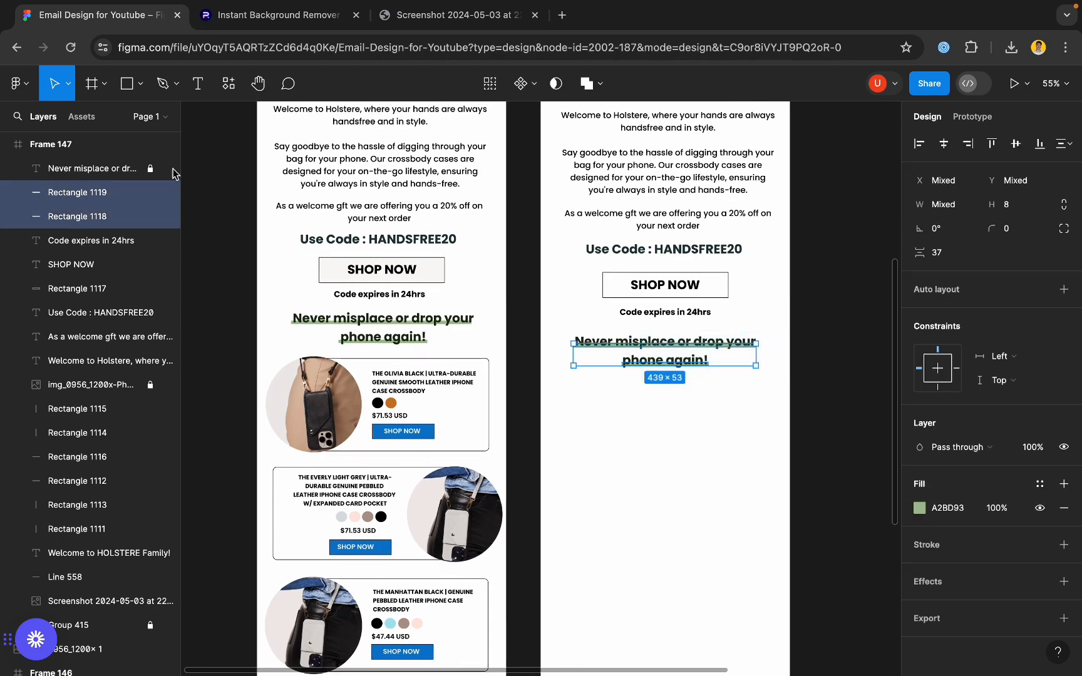
{"action": "left_click_drag", "start_coordinate": [805, 326], "coordinate": [653, 376]}
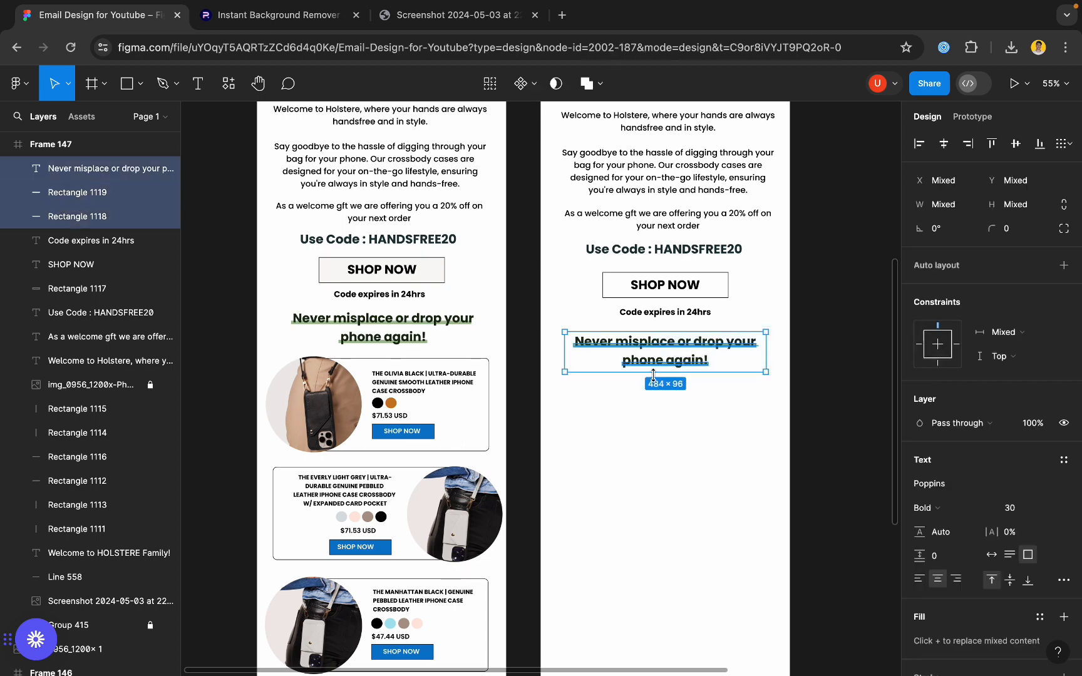
{"action": "key", "text": "ctrl+g"}
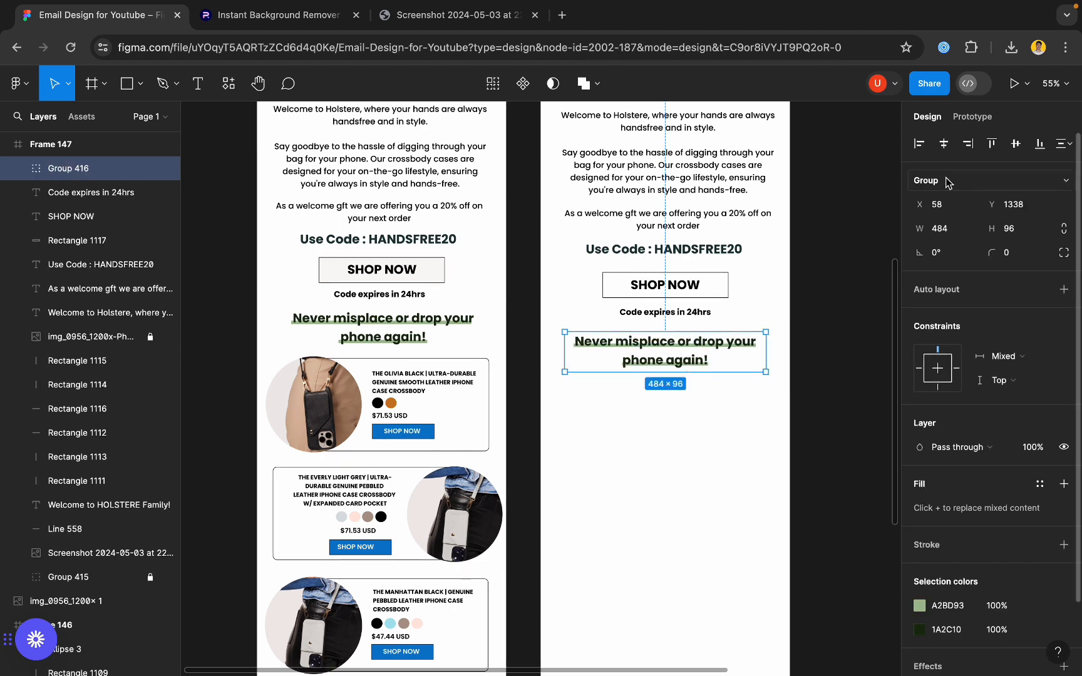
{"action": "left_click", "coordinate": [696, 448]}
- Draw a rectangle about 385 × 219 over the first product card in the reference email
{"action": "scroll", "coordinate": [705, 443], "scroll_direction": "down", "scroll_amount": 2}
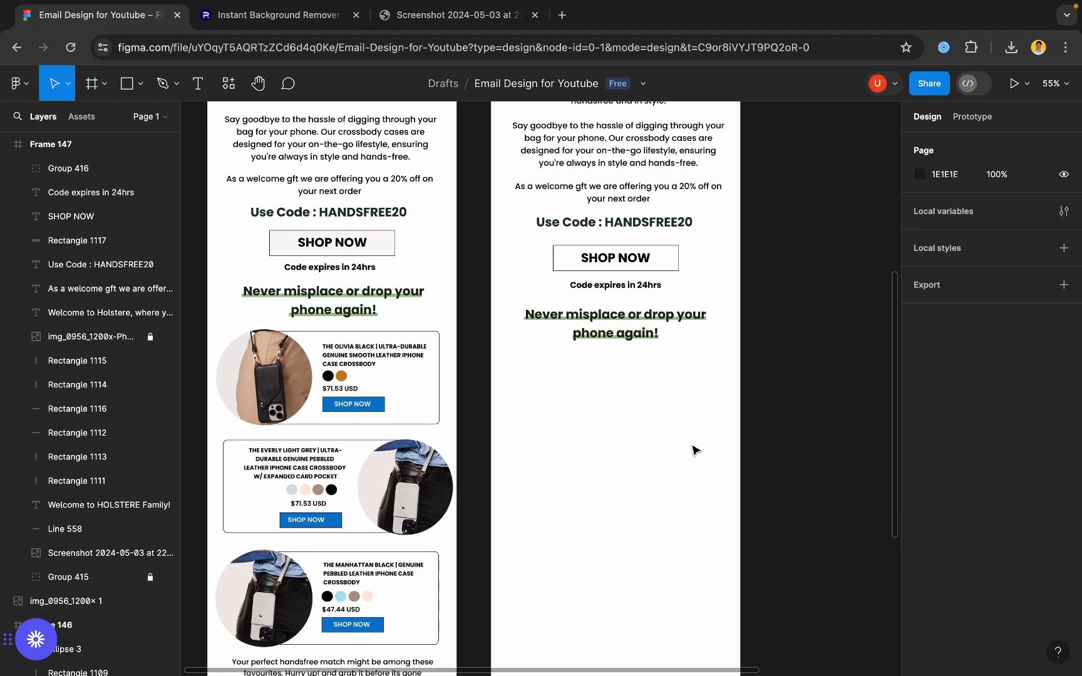
{"action": "scroll", "coordinate": [708, 442], "scroll_direction": "down", "scroll_amount": 5}
{"action": "scroll", "coordinate": [720, 438], "scroll_direction": "up", "scroll_amount": 3}
{"action": "scroll", "coordinate": [350, 548], "scroll_direction": "down", "scroll_amount": 3}
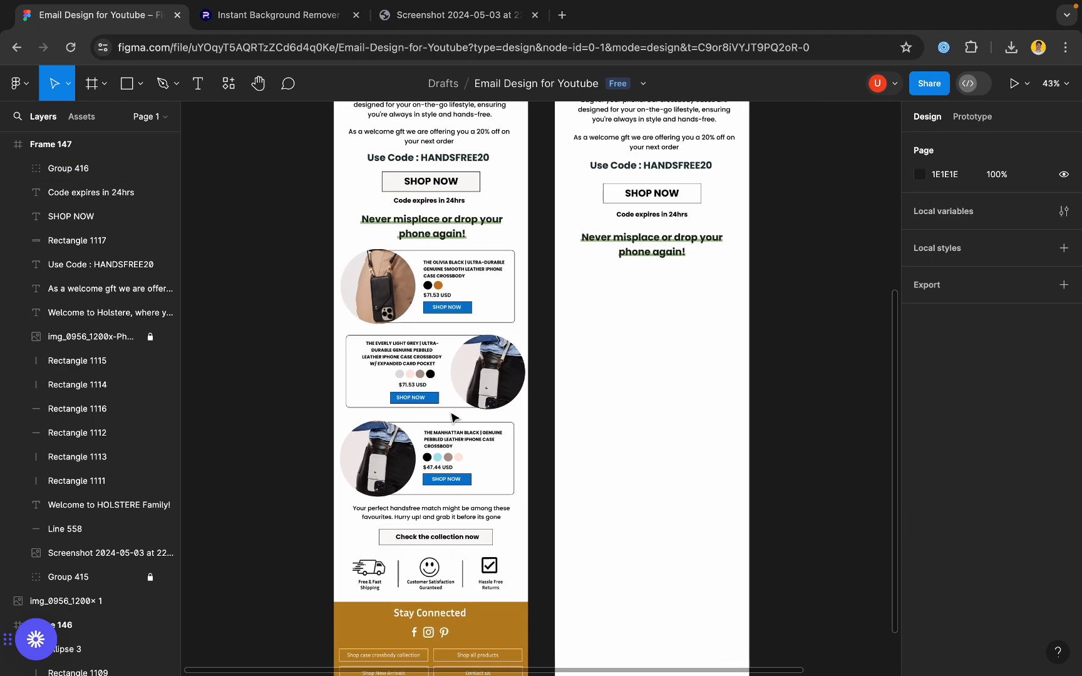
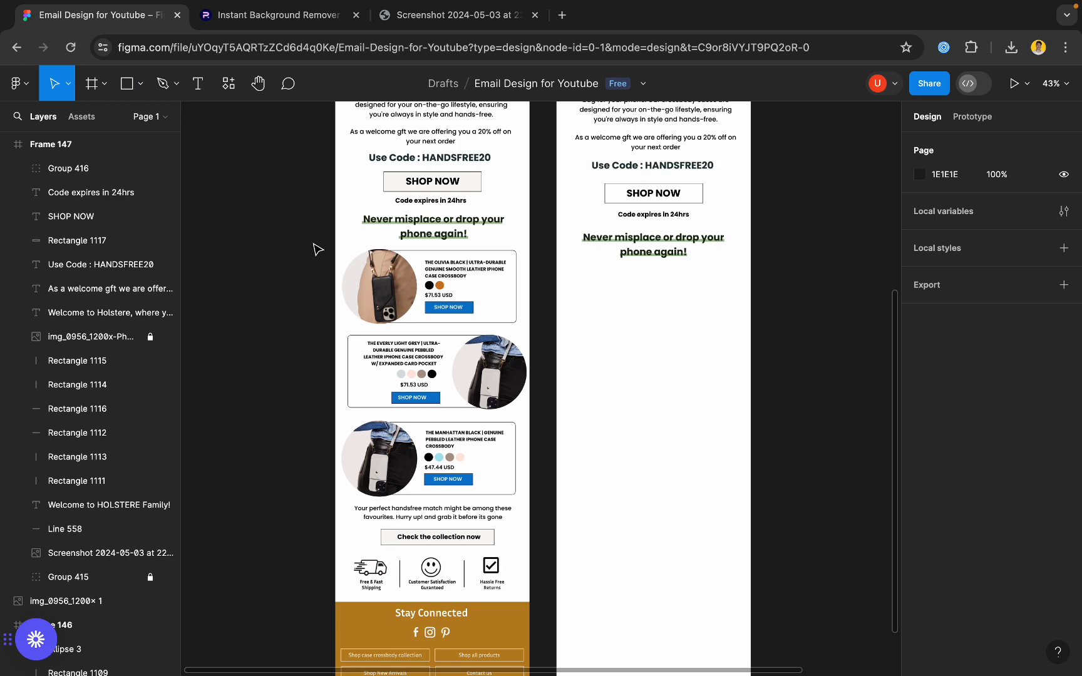
{"action": "scroll", "coordinate": [317, 249], "scroll_direction": "down", "scroll_amount": 5}
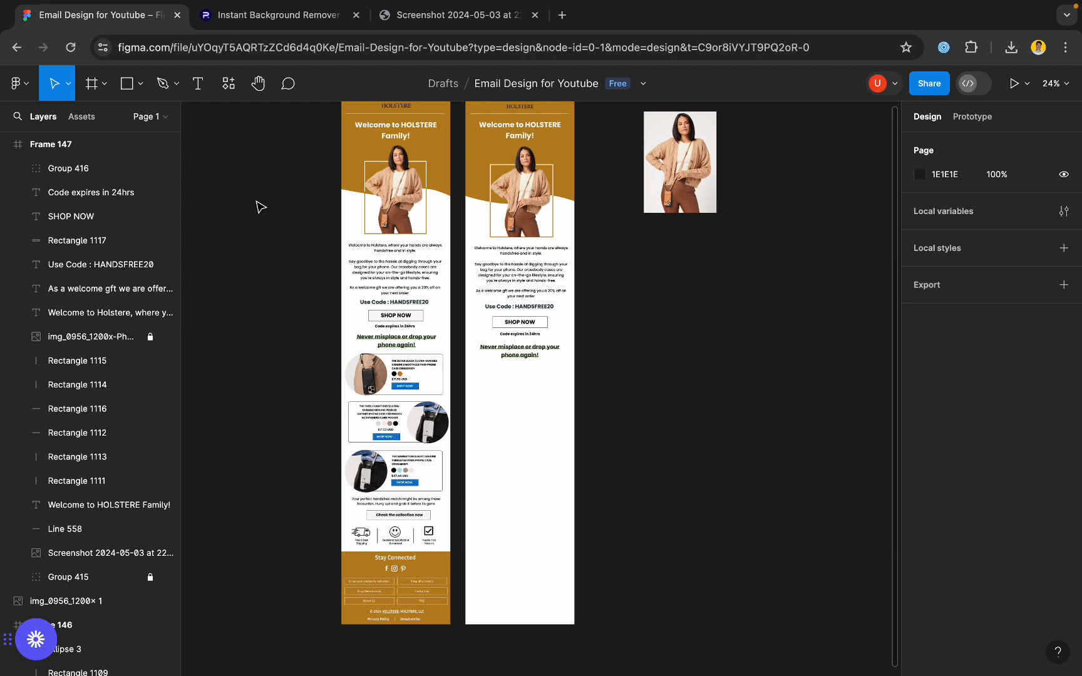
{"action": "key", "text": "r"}
{"action": "scroll", "coordinate": [411, 358], "scroll_direction": "up", "scroll_amount": 5}
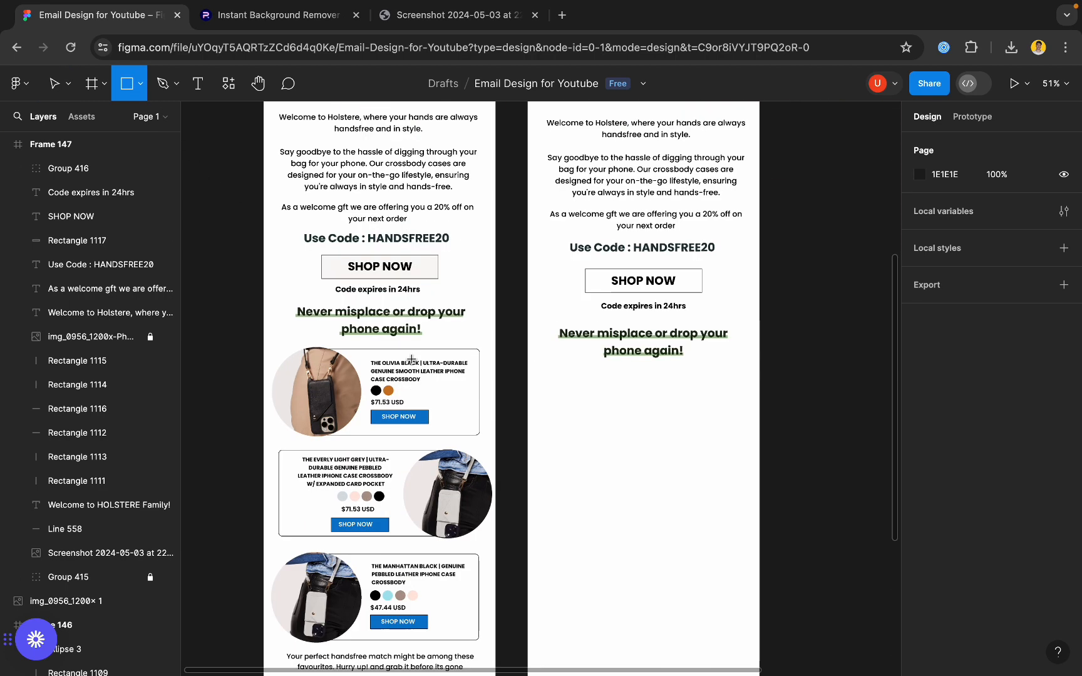
{"action": "scroll", "coordinate": [323, 377], "scroll_direction": "up", "scroll_amount": 3}
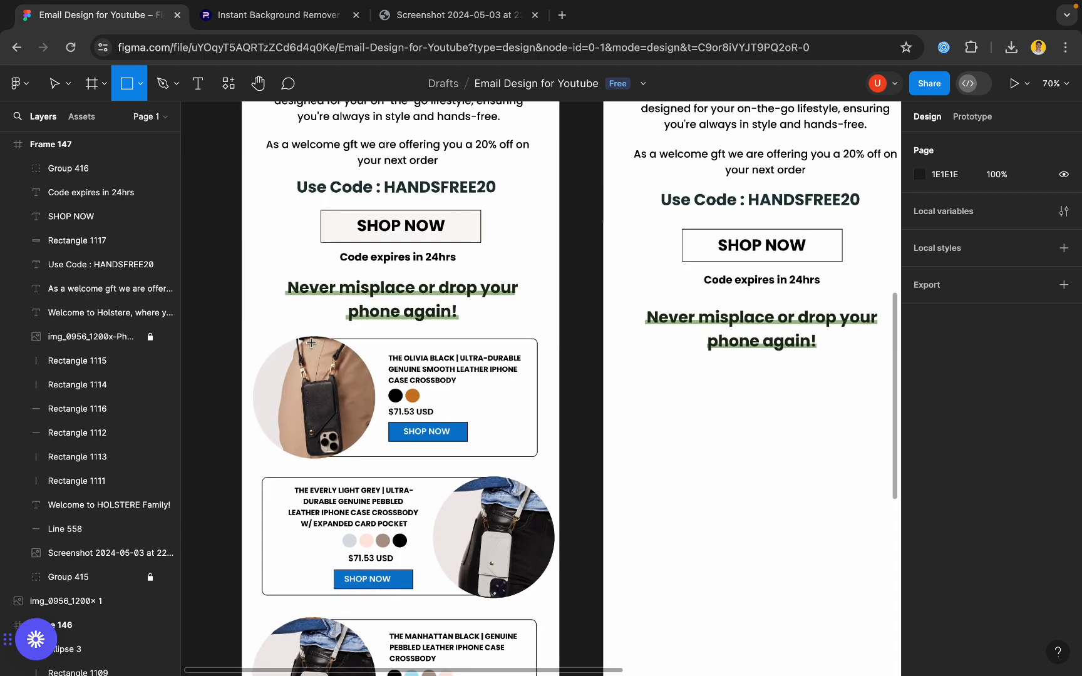
{"action": "mouse_move", "coordinate": [311, 341]}
{"action": "left_mouse_down"}
{"action": "mouse_move", "coordinate": [407, 421]}
{"action": "mouse_move", "coordinate": [534, 458]}
{"action": "mouse_move", "coordinate": [514, 457]}
{"action": "left_mouse_up"}
- Set the grey rectangle's width to 446 to match the reference card and move it to X 113
{"action": "left_click", "coordinate": [535, 433]}
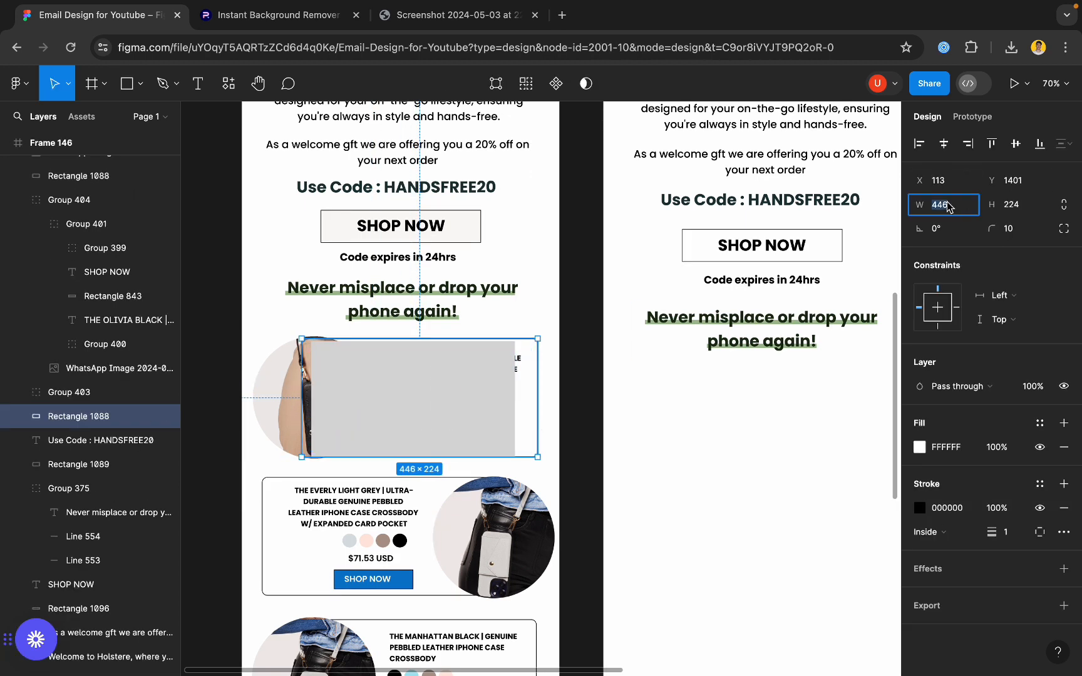
{"action": "right_click", "coordinate": [463, 370]}
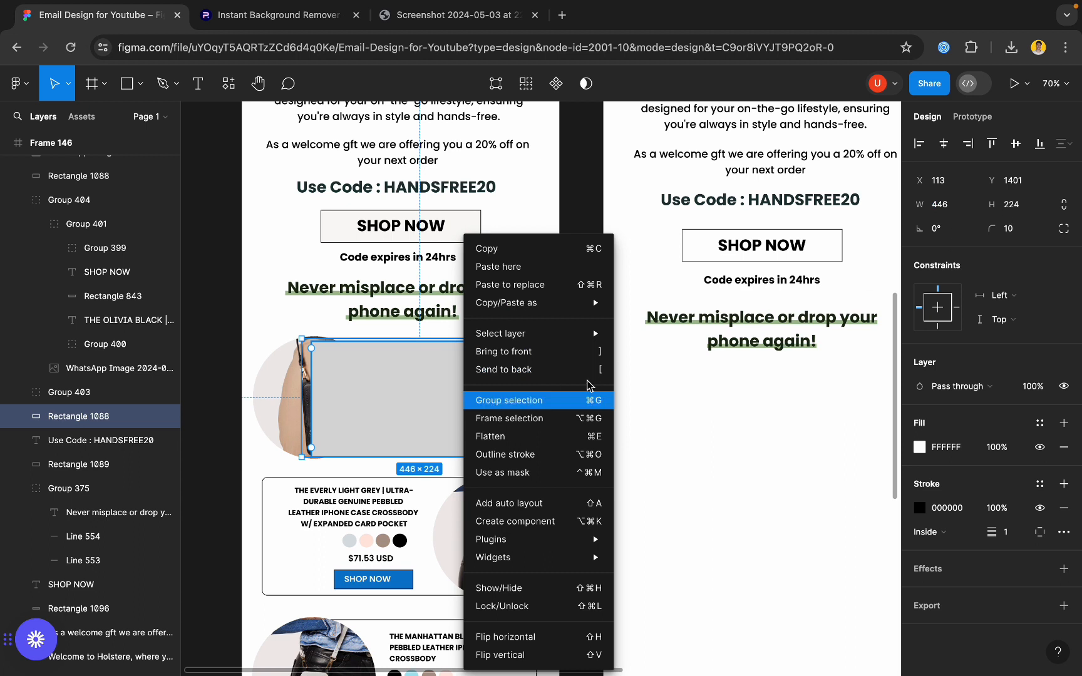
{"action": "left_click", "coordinate": [587, 214]}
{"action": "left_click", "coordinate": [436, 378]}
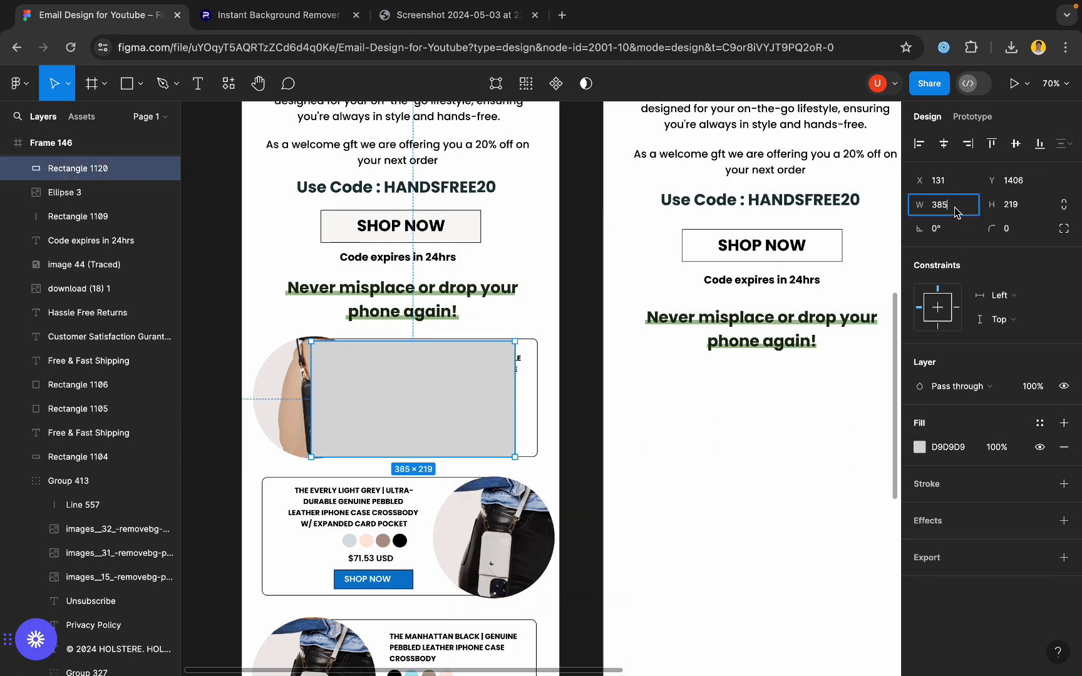
{"action": "left_click", "coordinate": [957, 211]}
{"action": "type", "text": "446"}
{"action": "key", "text": "Return"}
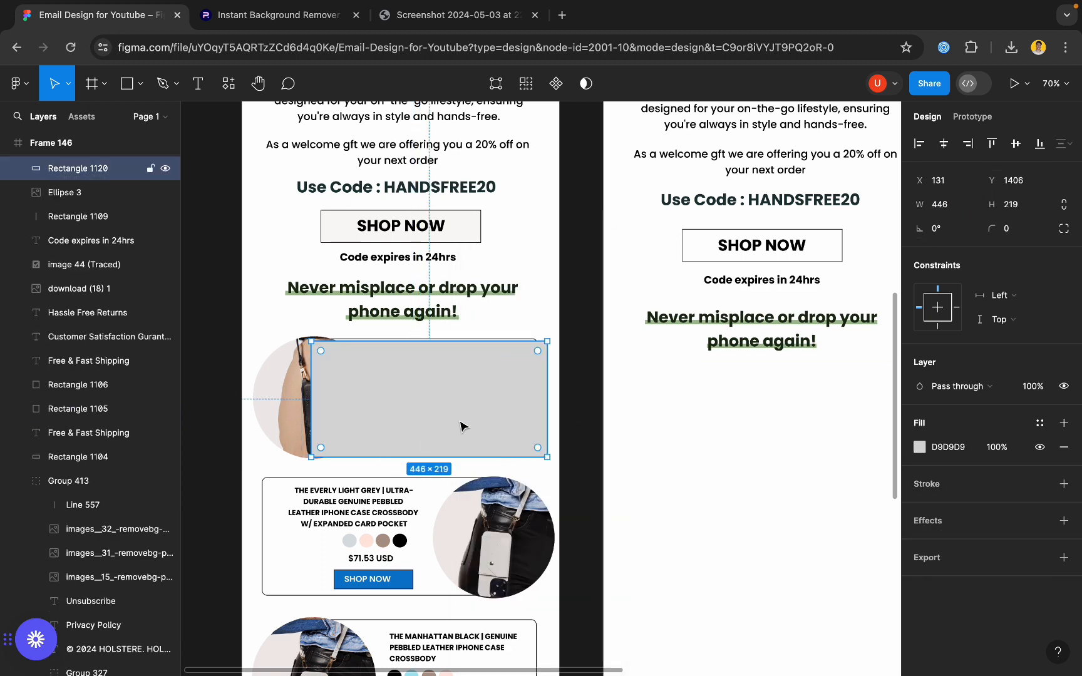
{"action": "left_click_drag", "start_coordinate": [461, 426], "coordinate": [511, 390]}
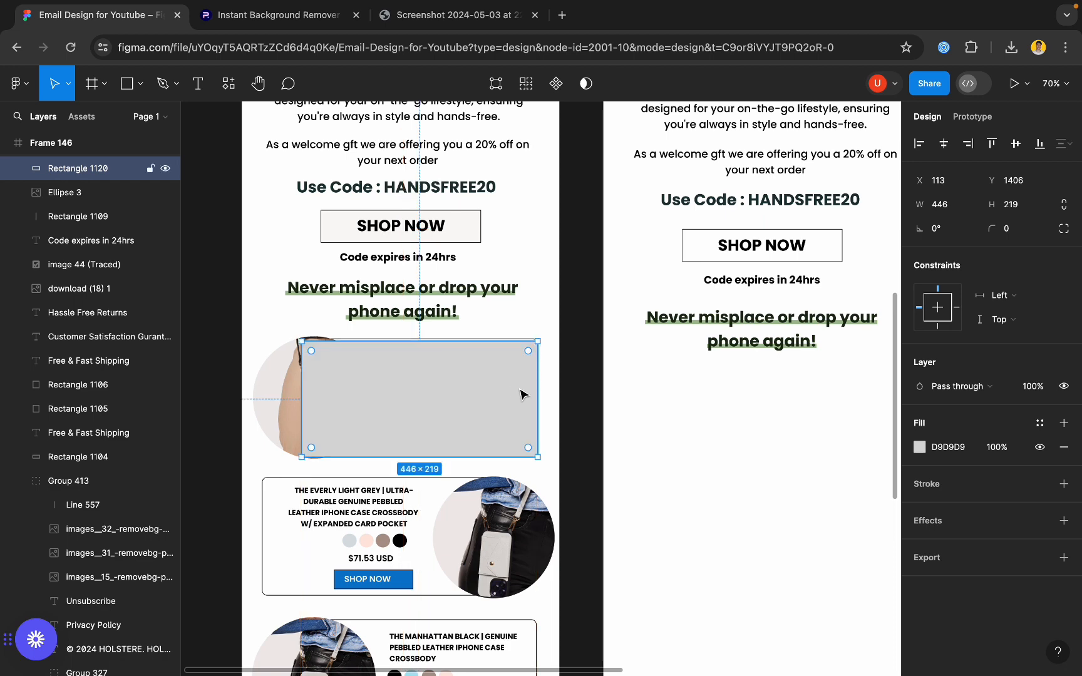
- Give the grey rectangle a corner radius of 10 and a black 1 px inside stroke
{"action": "scroll", "coordinate": [519, 378], "scroll_direction": "up", "scroll_amount": 5}
{"action": "left_click", "coordinate": [537, 294]}
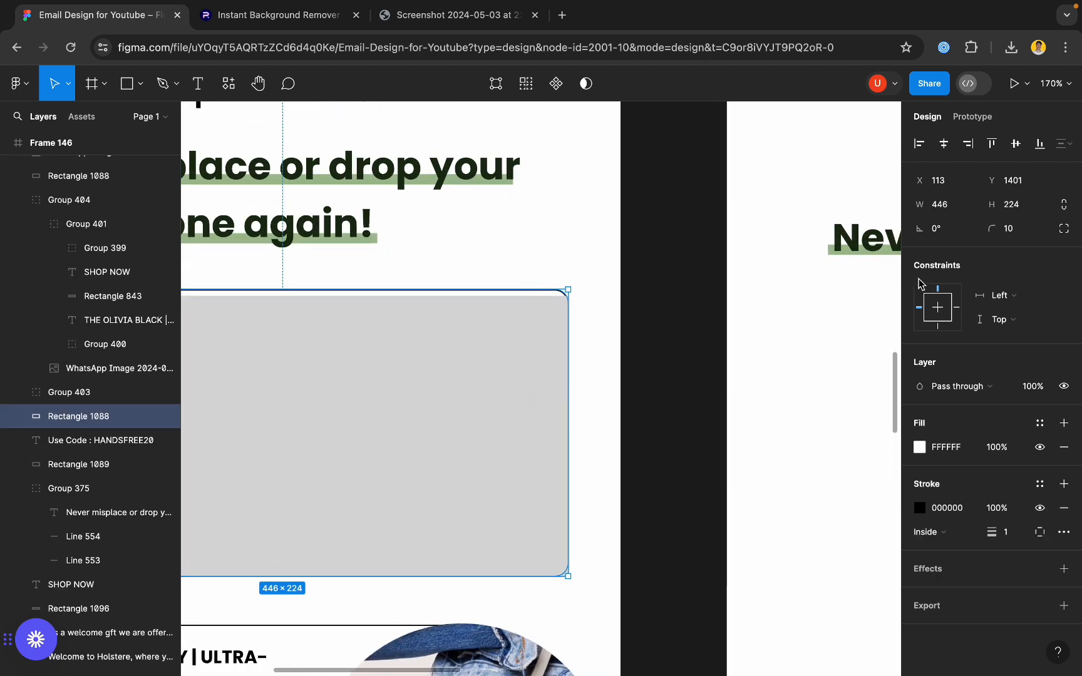
{"action": "left_click", "coordinate": [532, 392]}
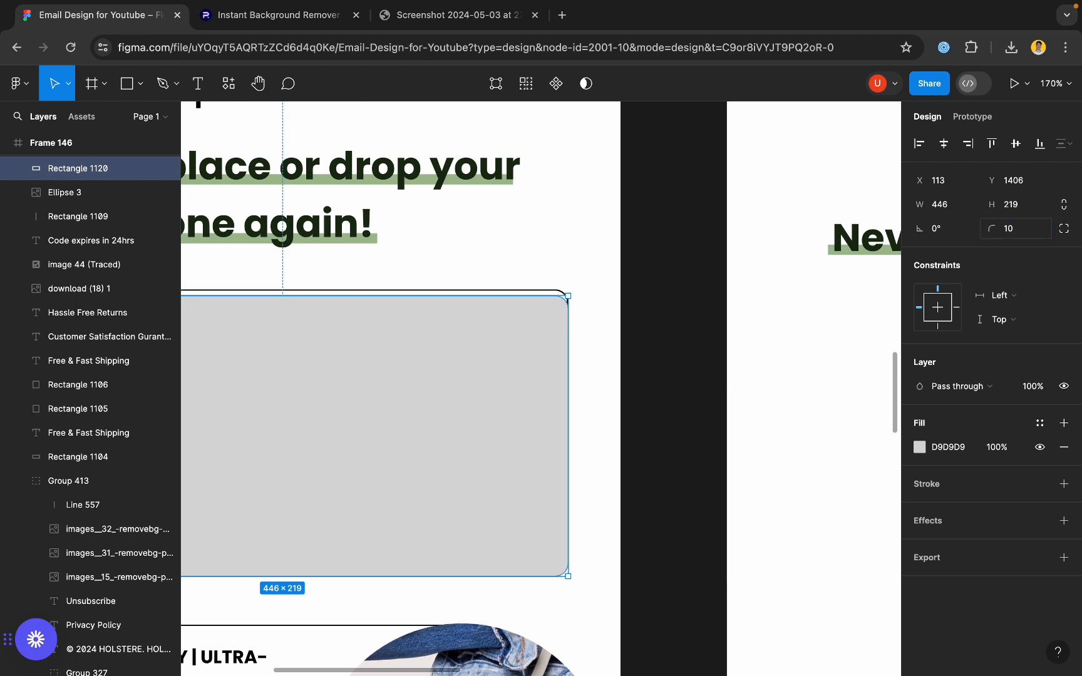
{"action": "left_click", "coordinate": [1064, 483]}
{"action": "left_click", "coordinate": [683, 387]}
- Extend the grey rectangle's top edge up to Y 1401, making it 224 high like the reference card
{"action": "scroll", "coordinate": [362, 391], "scroll_direction": "down", "scroll_amount": 5}
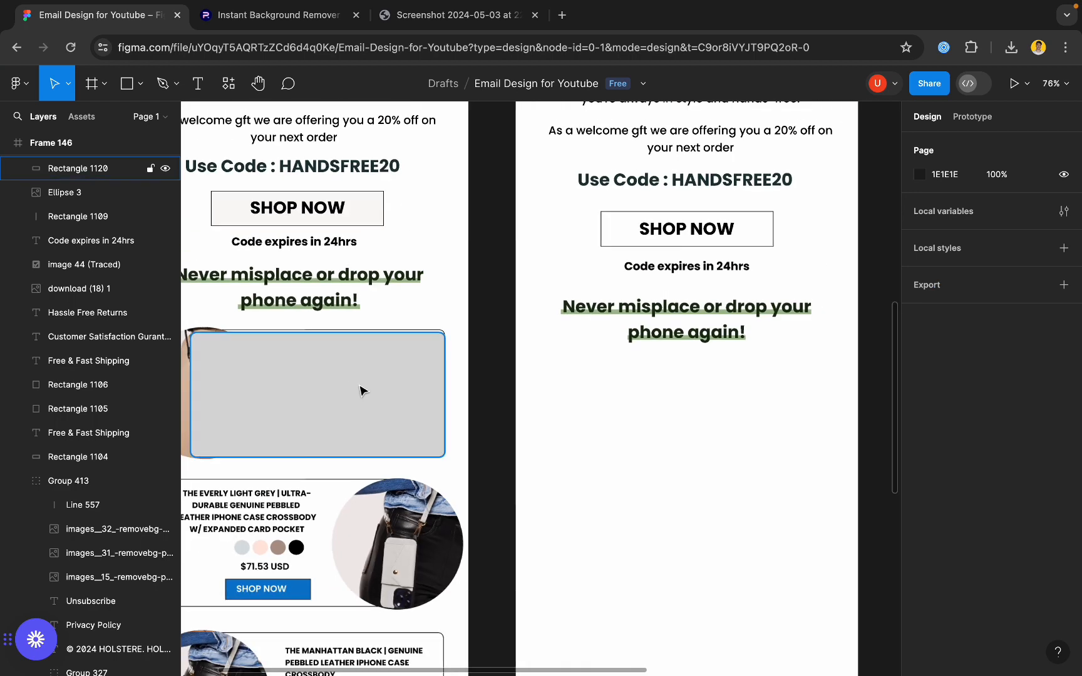
{"action": "left_click_drag", "start_coordinate": [362, 391], "coordinate": [366, 393]}
{"action": "scroll", "coordinate": [333, 352], "scroll_direction": "up", "scroll_amount": 5}
{"action": "left_click_drag", "start_coordinate": [368, 293], "coordinate": [369, 283]}
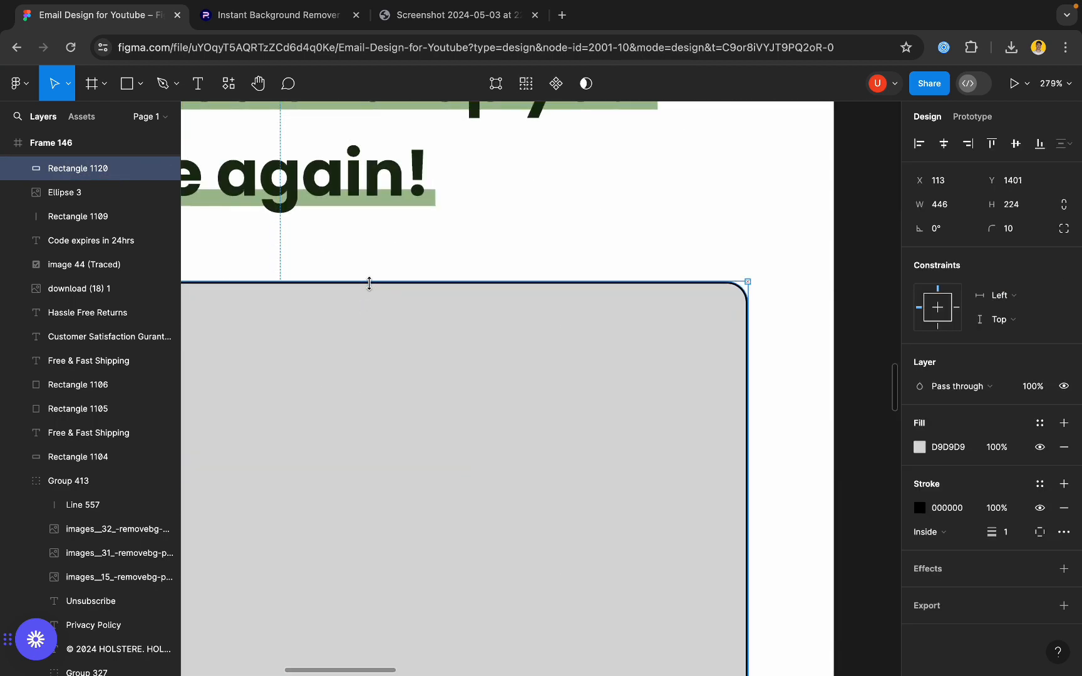
- Move the grey rectangle into the new email frame below the underlined heading, at about X 101, Y 1467
{"action": "scroll", "coordinate": [367, 282], "scroll_direction": "down", "scroll_amount": 10}
{"action": "left_click_drag", "start_coordinate": [302, 317], "coordinate": [497, 341]}
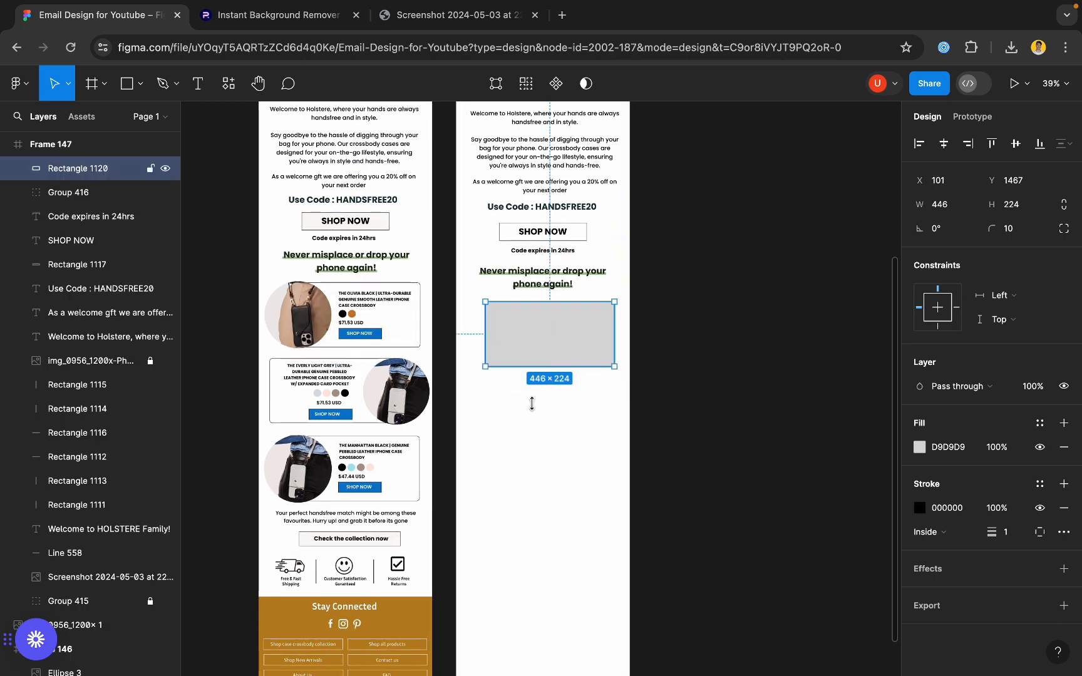
{"action": "left_click", "coordinate": [542, 419]}
{"action": "scroll", "coordinate": [564, 351], "scroll_direction": "down", "scroll_amount": 2}
{"action": "left_click", "coordinate": [591, 299]}
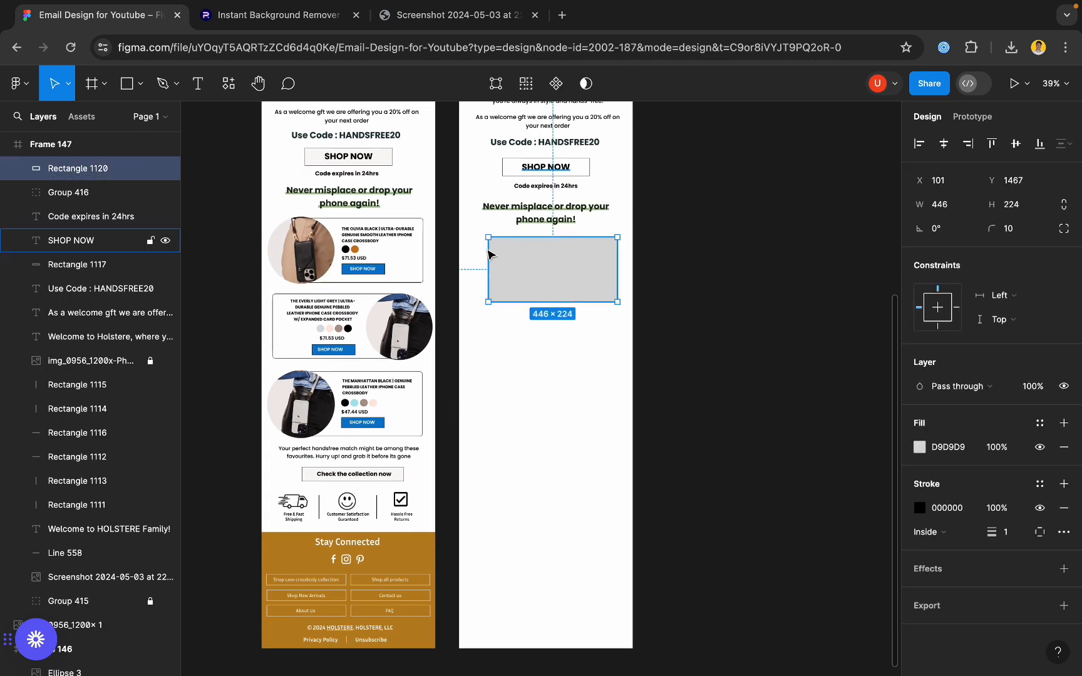
- Fill the new card rectangle with white FFFFFF sampled from the reference's first product card
{"action": "left_click", "coordinate": [340, 239]}
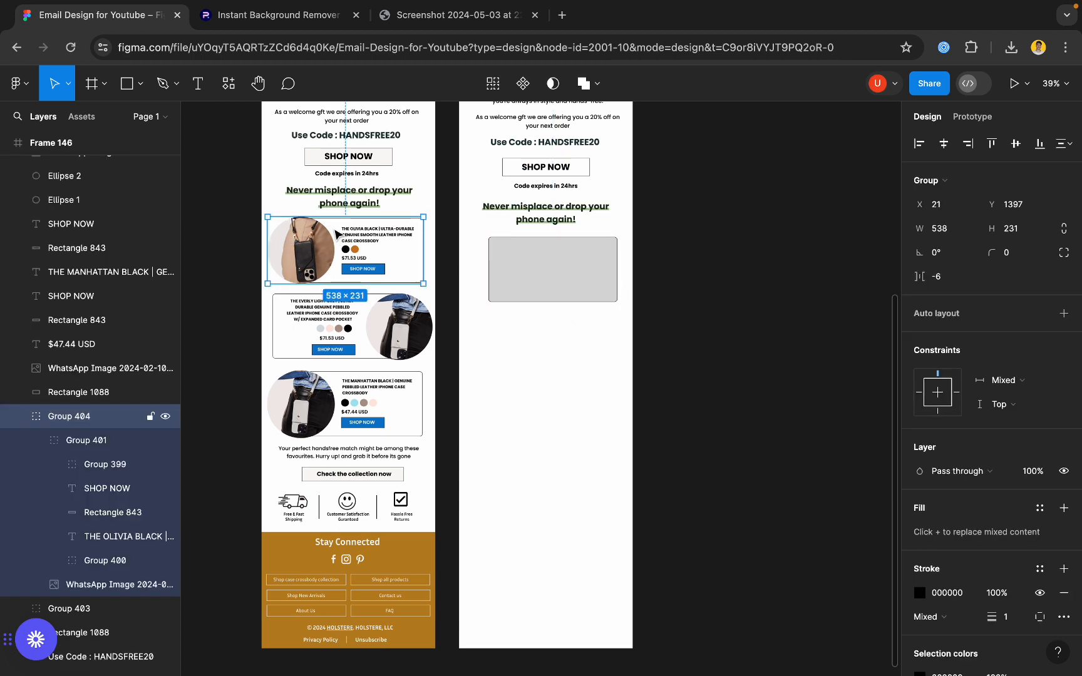
{"action": "scroll", "coordinate": [337, 236], "scroll_direction": "down", "scroll_amount": 3}
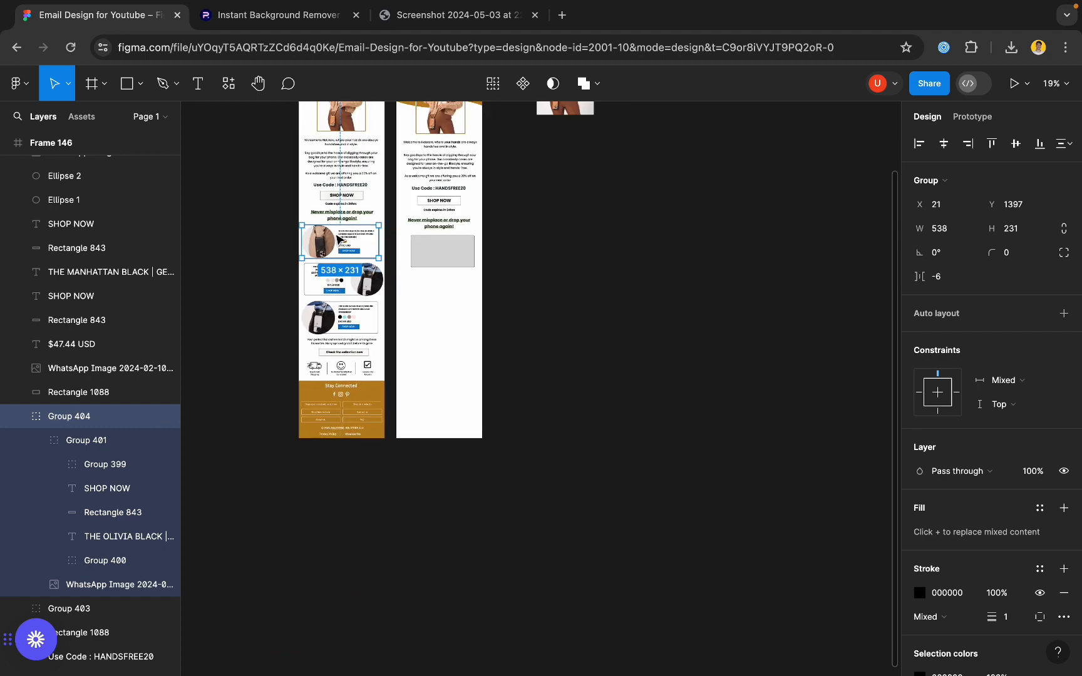
{"action": "scroll", "coordinate": [337, 236], "scroll_direction": "up", "scroll_amount": 4}
{"action": "left_click", "coordinate": [618, 308]}
{"action": "left_click", "coordinate": [918, 447]}
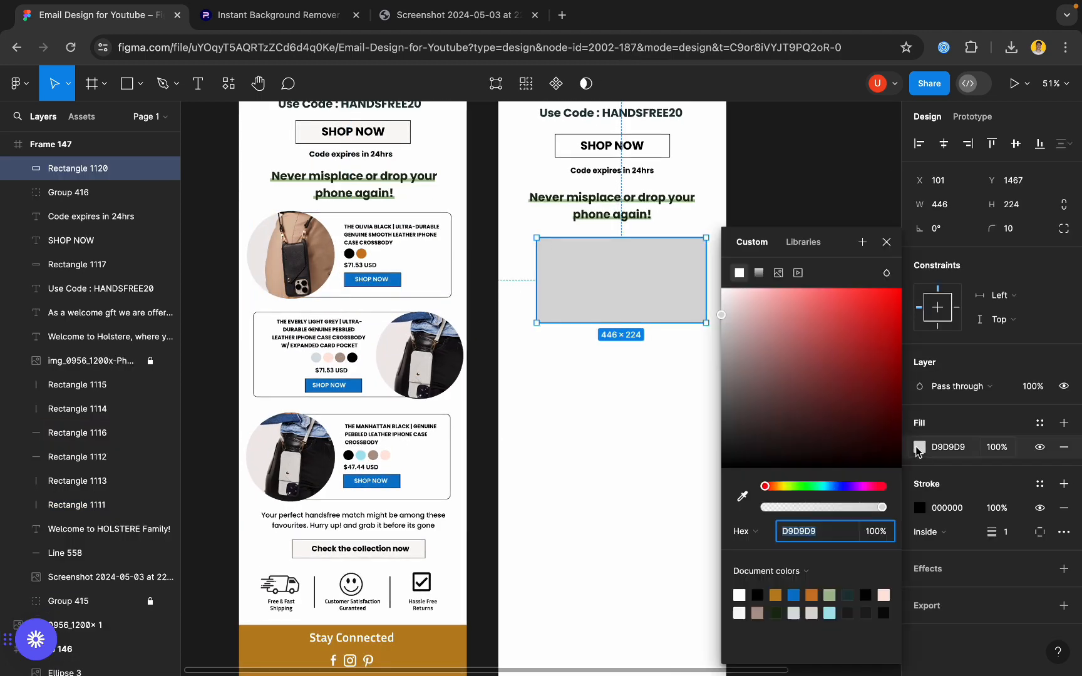
{"action": "left_click", "coordinate": [742, 497]}
{"action": "left_click", "coordinate": [426, 270]}
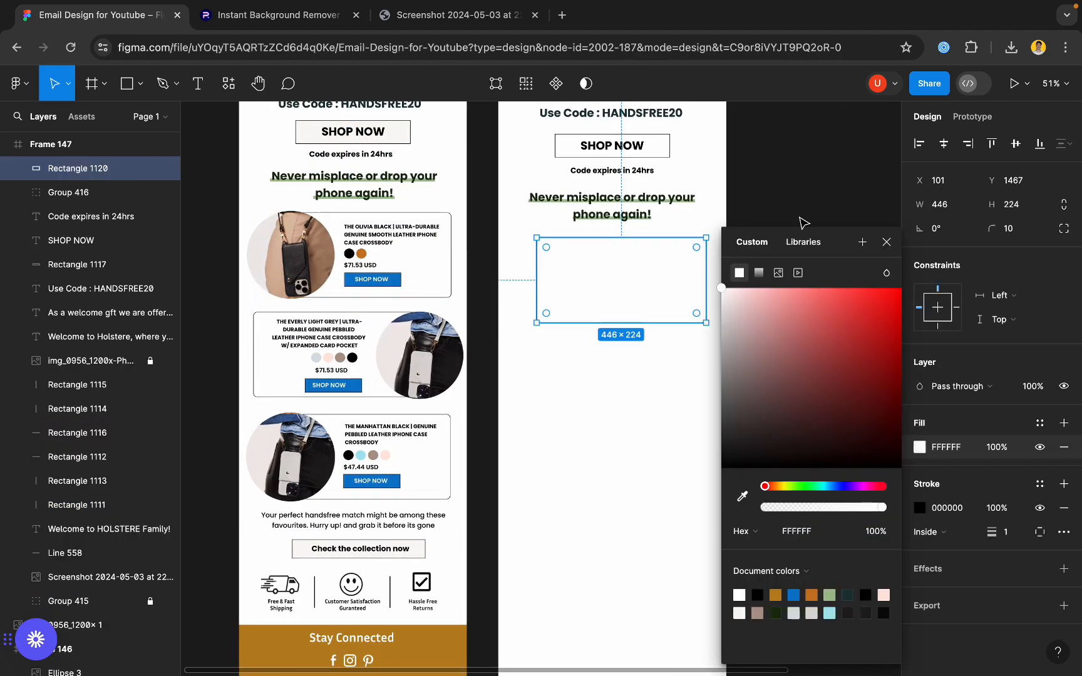
{"action": "left_click", "coordinate": [805, 215]}
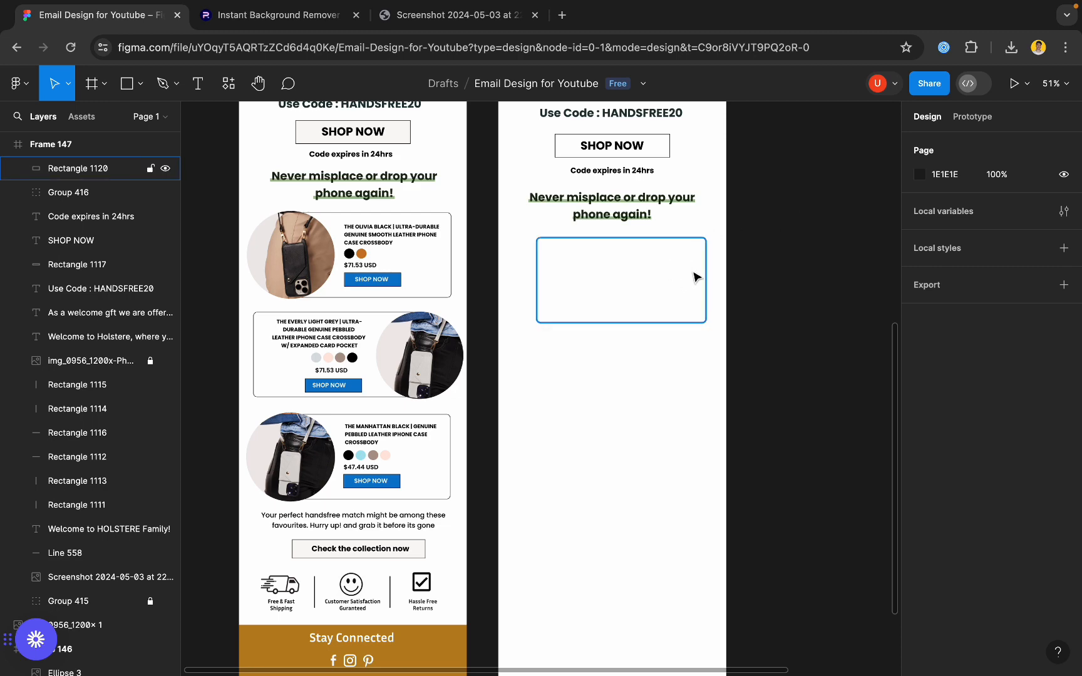
- Nudge the white card rectangle right to X 107
{"action": "left_click", "coordinate": [694, 277]}
{"action": "key", "text": "Right"}
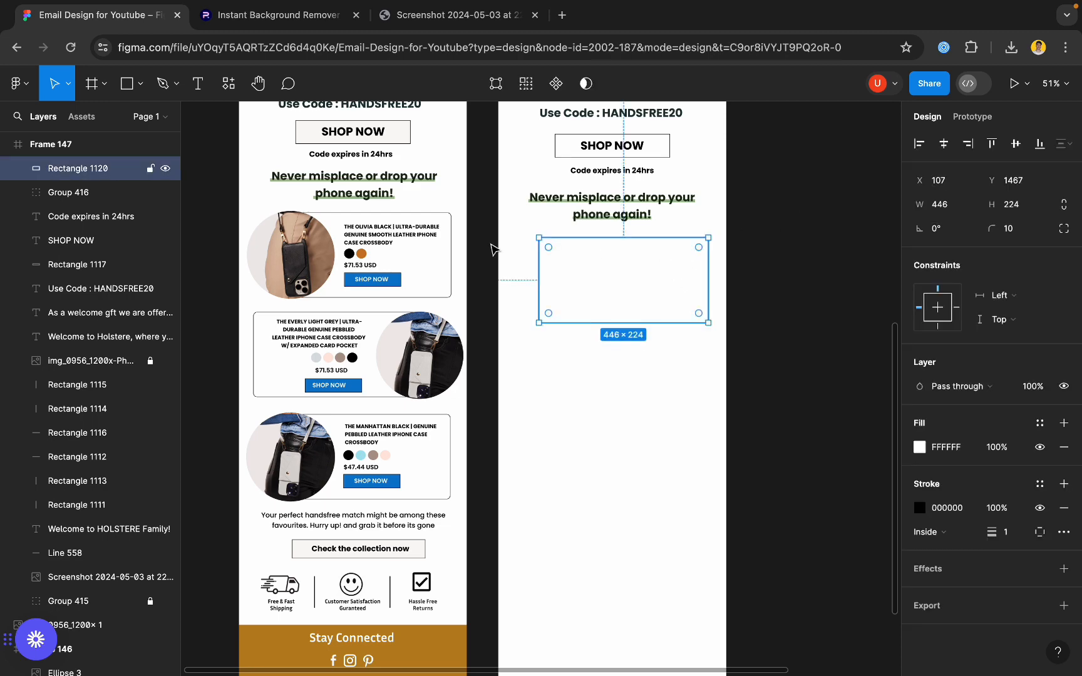
{"action": "double_click", "coordinate": [290, 251]}
{"action": "left_click", "coordinate": [226, 228]}
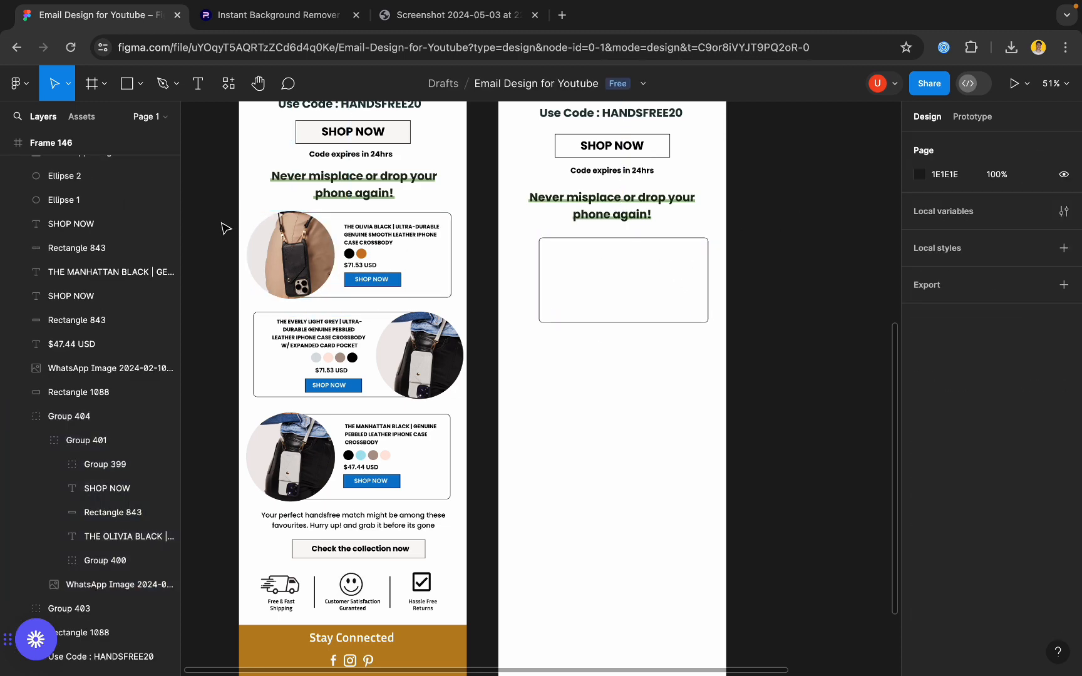
- Draw an ellipse about 136 × 138 over the first product photo in the reference email
{"action": "scroll", "coordinate": [174, 164], "scroll_direction": "up", "scroll_amount": 1}
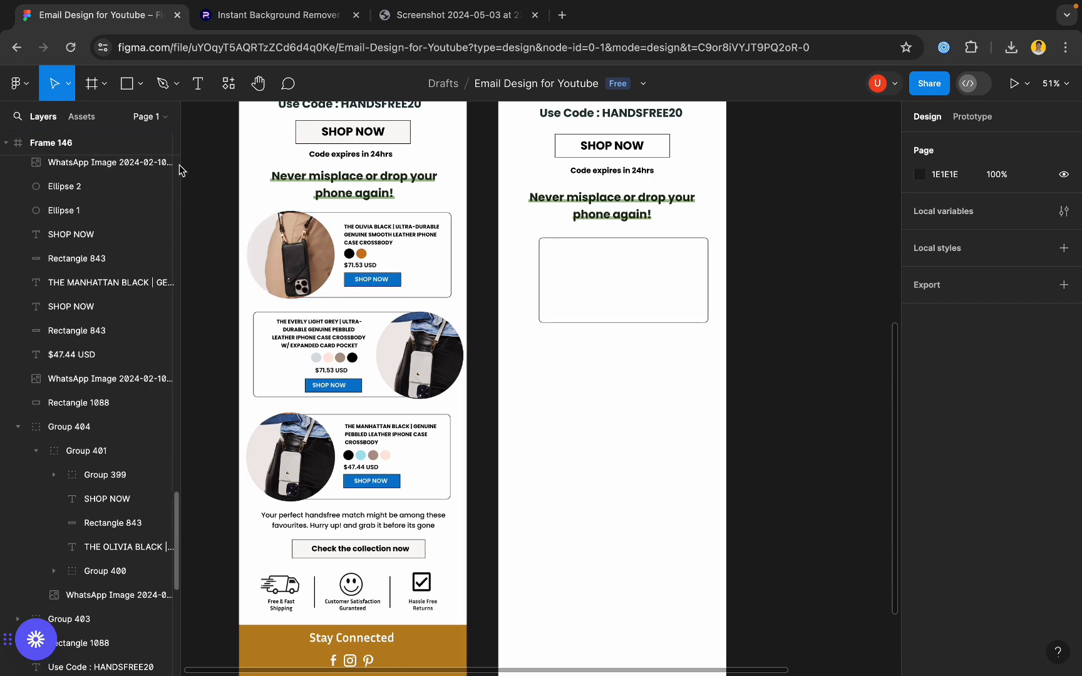
{"action": "left_click", "coordinate": [140, 84]}
{"action": "left_click", "coordinate": [142, 177]}
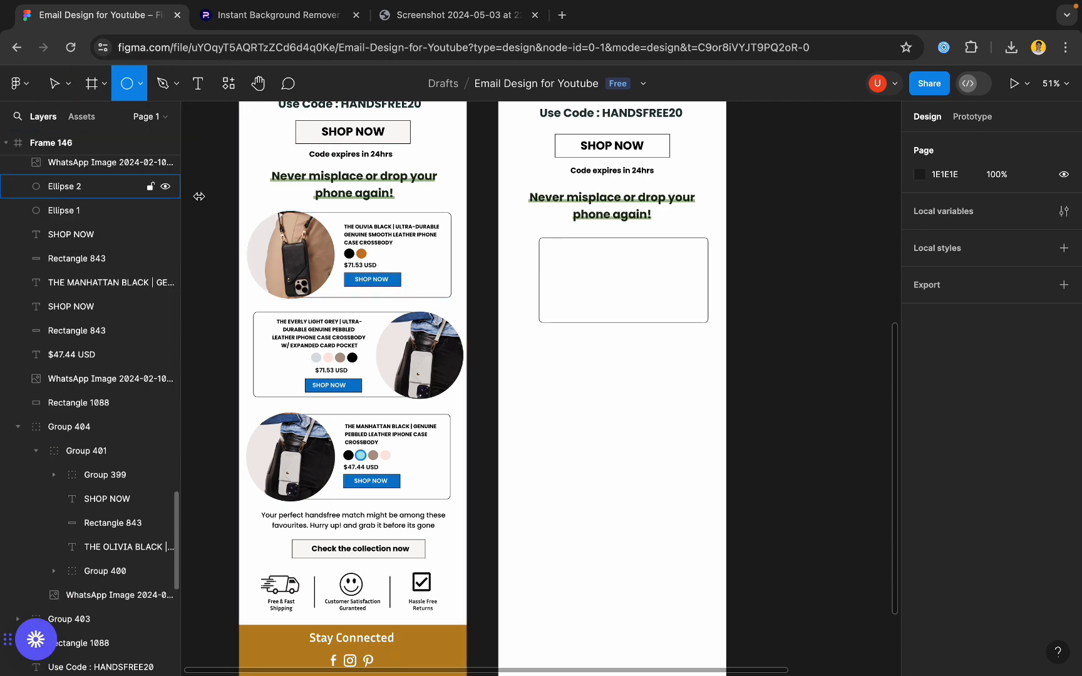
{"action": "scroll", "coordinate": [246, 238], "scroll_direction": "up", "scroll_amount": 5}
{"action": "left_click_drag", "start_coordinate": [276, 229], "coordinate": [328, 282]}
{"action": "left_click_drag", "start_coordinate": [482, 367], "coordinate": [484, 365]}
{"action": "left_click", "coordinate": [299, 318]}
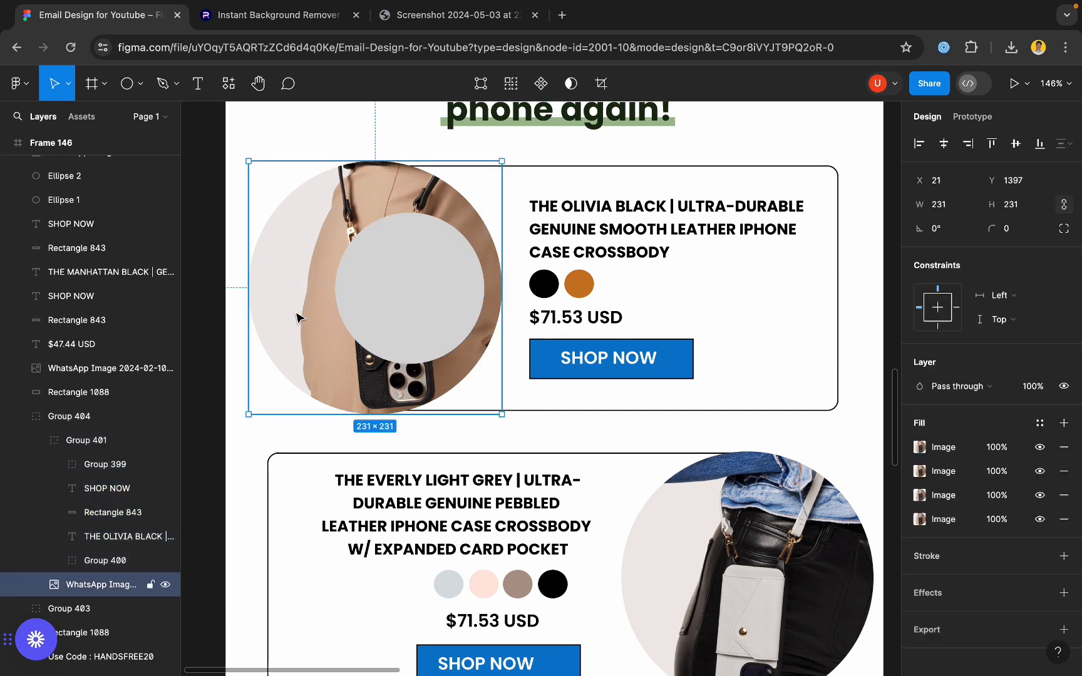
{"action": "double_click", "coordinate": [298, 318]}
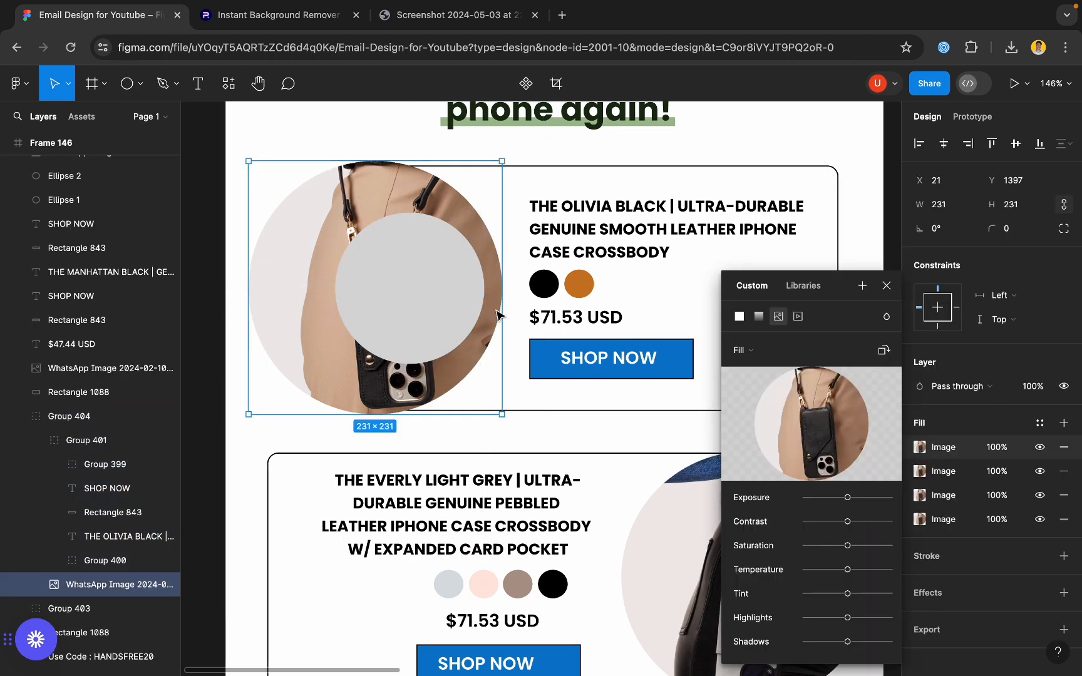
{"action": "left_click", "coordinate": [887, 286]}
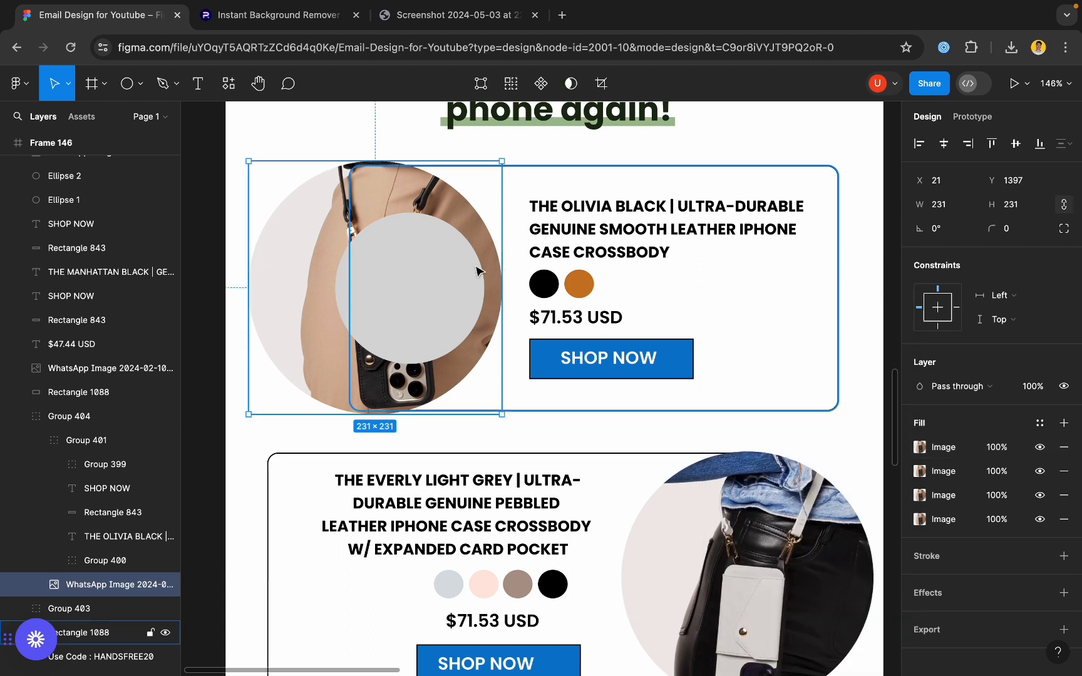
- Move the grey ellipse and stretch it to about 232 × 233 at X 21, Y 1395, covering the round reference photo
{"action": "left_click", "coordinate": [431, 275]}
{"action": "left_click_drag", "start_coordinate": [390, 241], "coordinate": [374, 212]}
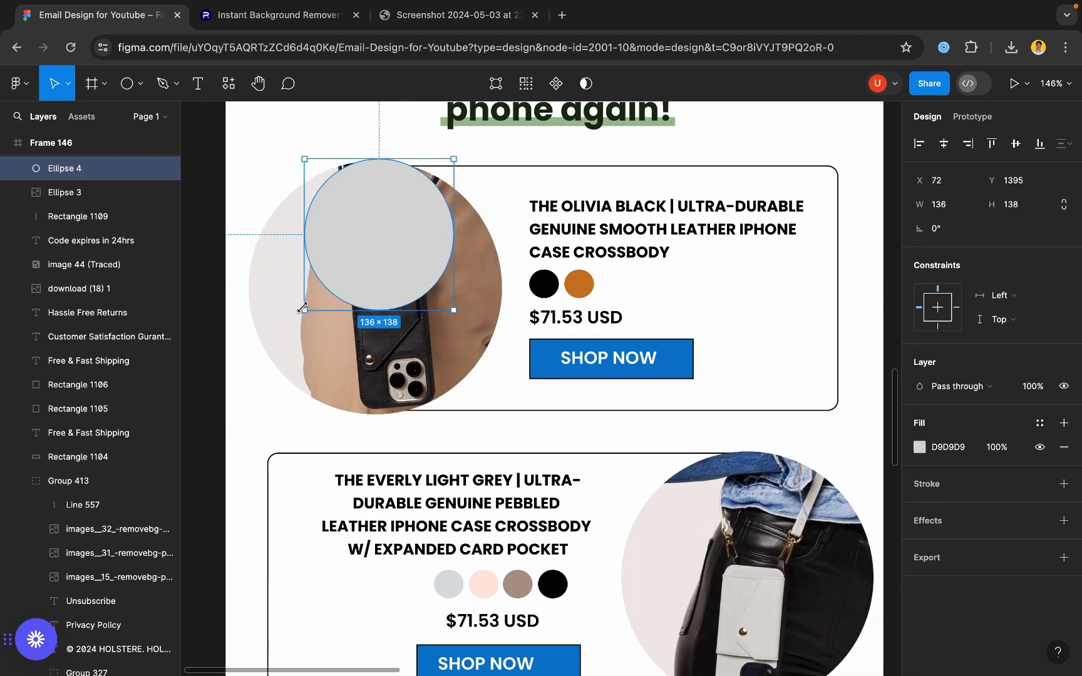
{"action": "left_click_drag", "start_coordinate": [305, 310], "coordinate": [248, 404]}
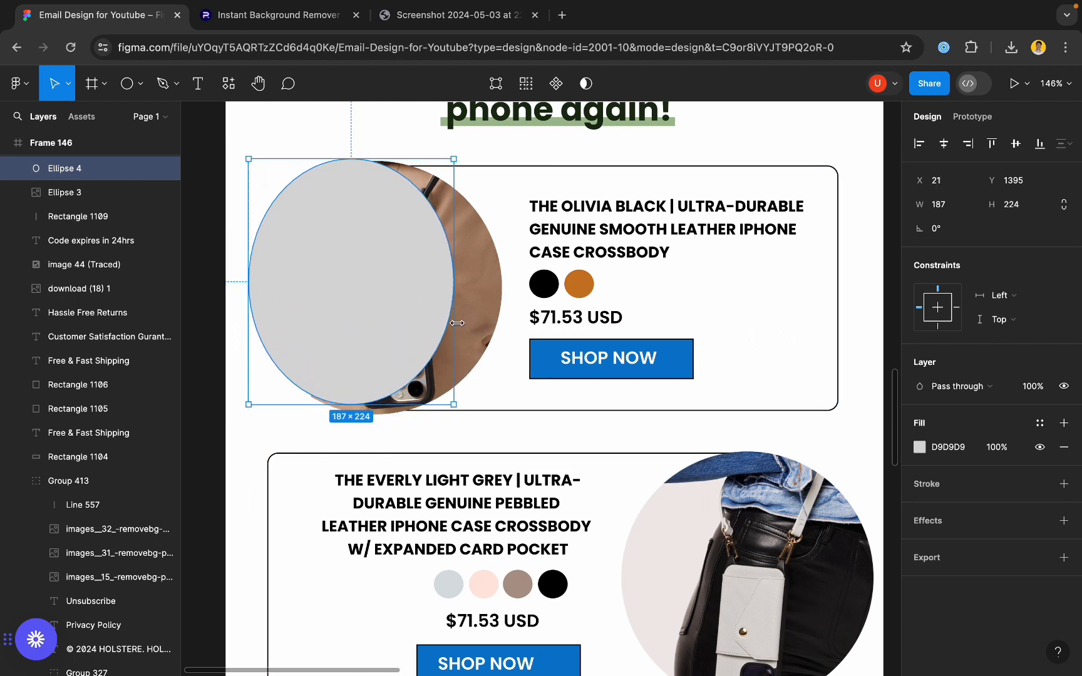
{"action": "left_click_drag", "start_coordinate": [454, 320], "coordinate": [507, 320]}
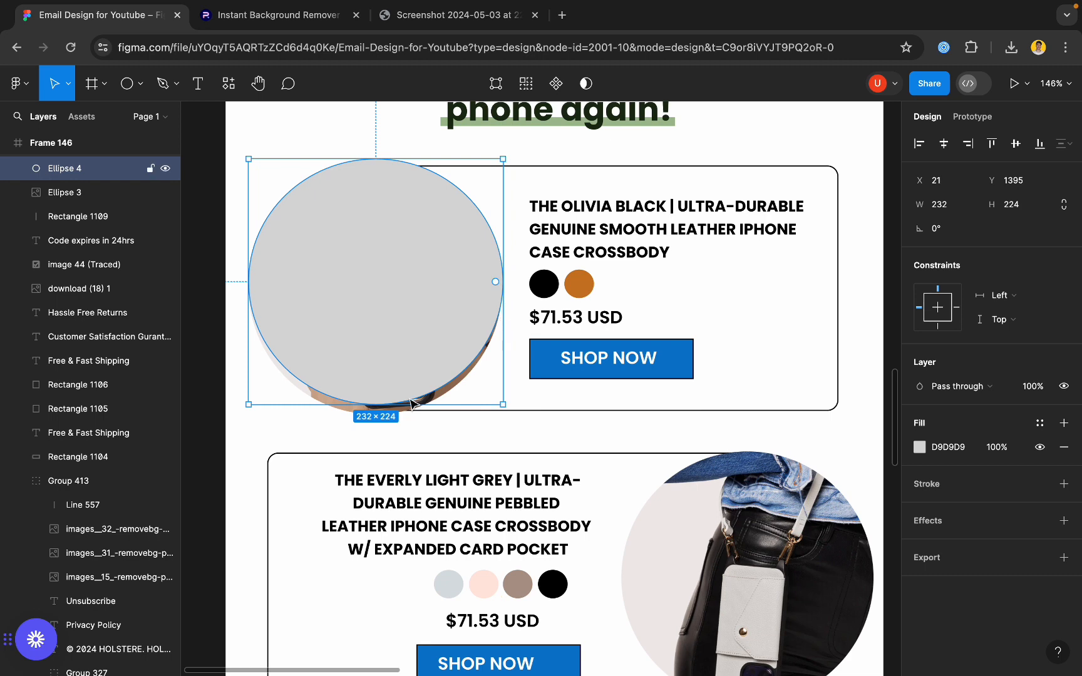
{"action": "left_click_drag", "start_coordinate": [409, 404], "coordinate": [409, 416]}
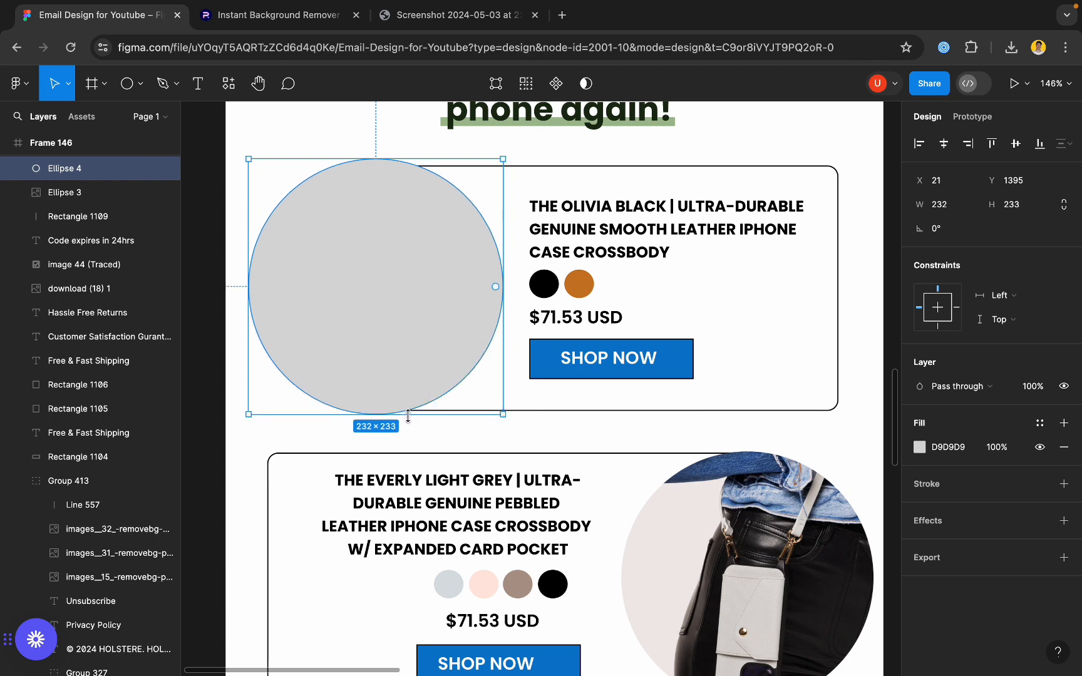
- Move the grey circle into the new frame so it overlaps the left end of the white card
{"action": "scroll", "coordinate": [344, 382], "scroll_direction": "down", "scroll_amount": 5}
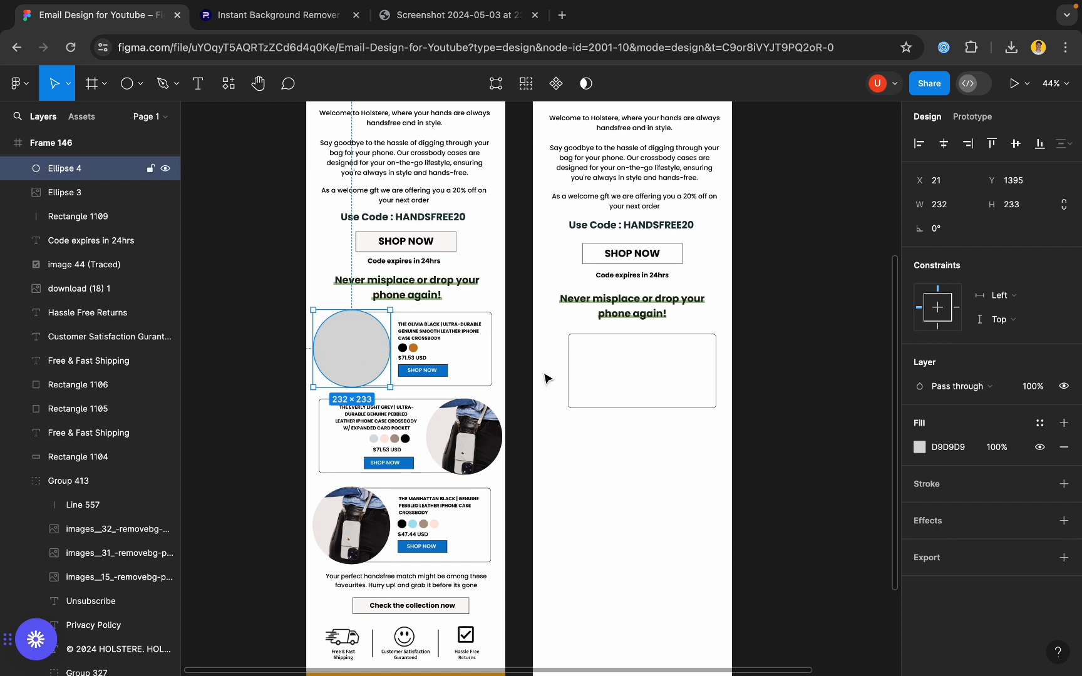
{"action": "left_click_drag", "start_coordinate": [544, 378], "coordinate": [566, 362]}
{"action": "left_click", "coordinate": [749, 374]}
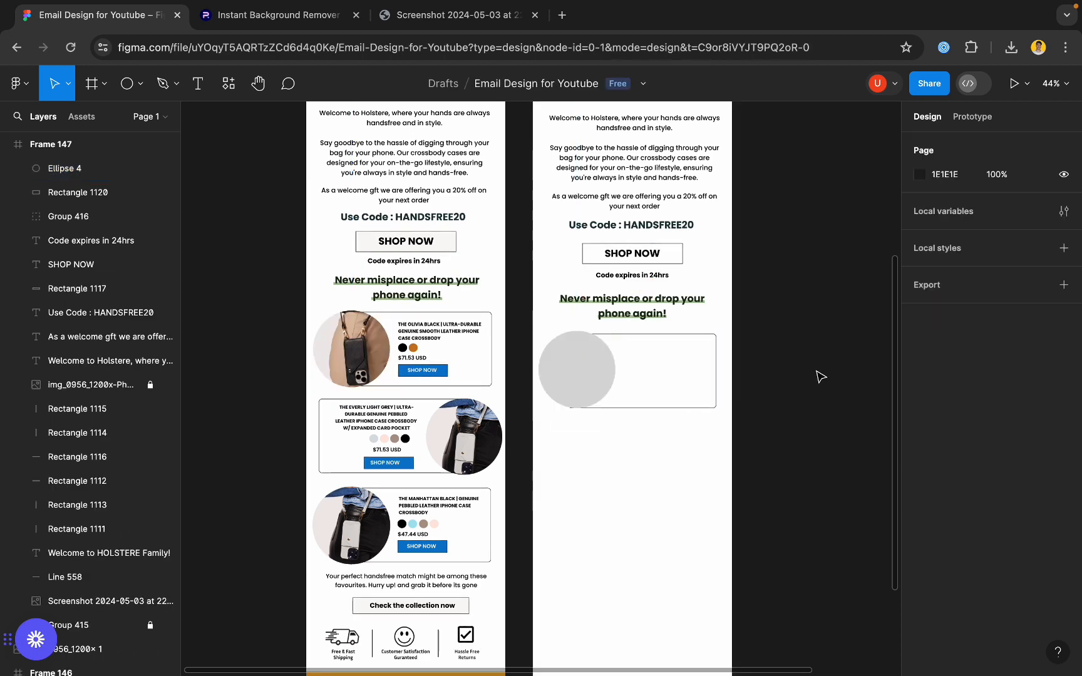
- Start placing an image from disk and search the files for "1st image"
{"action": "scroll", "coordinate": [652, 363], "scroll_direction": "down", "scroll_amount": 2}
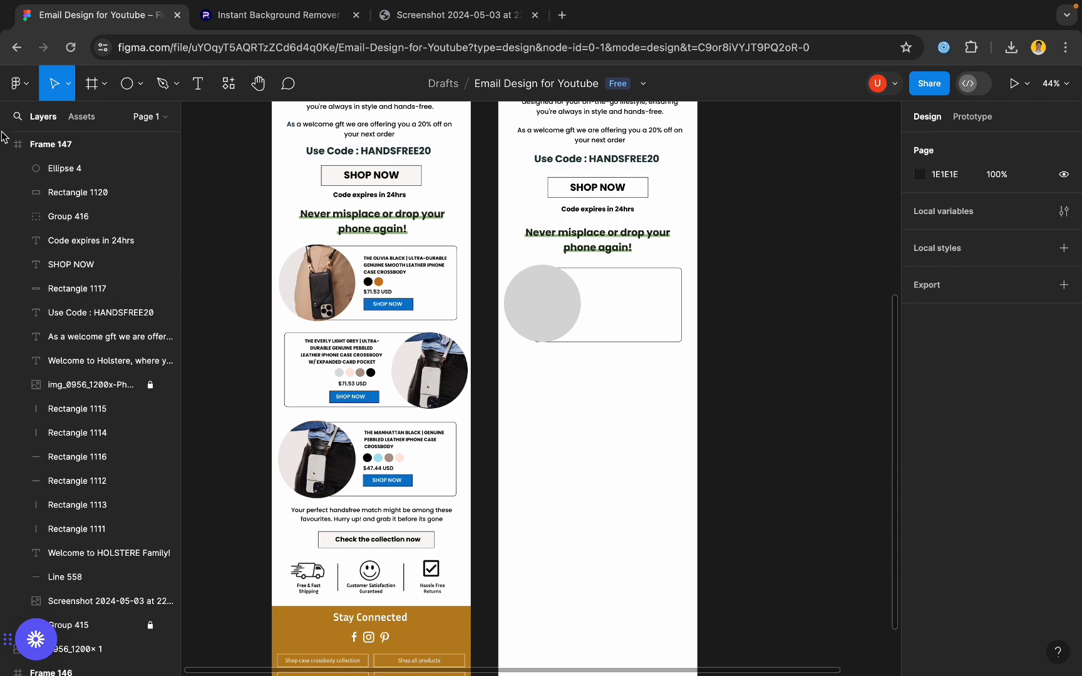
{"action": "left_click", "coordinate": [19, 94]}
{"action": "mouse_move", "coordinate": [48, 181]}
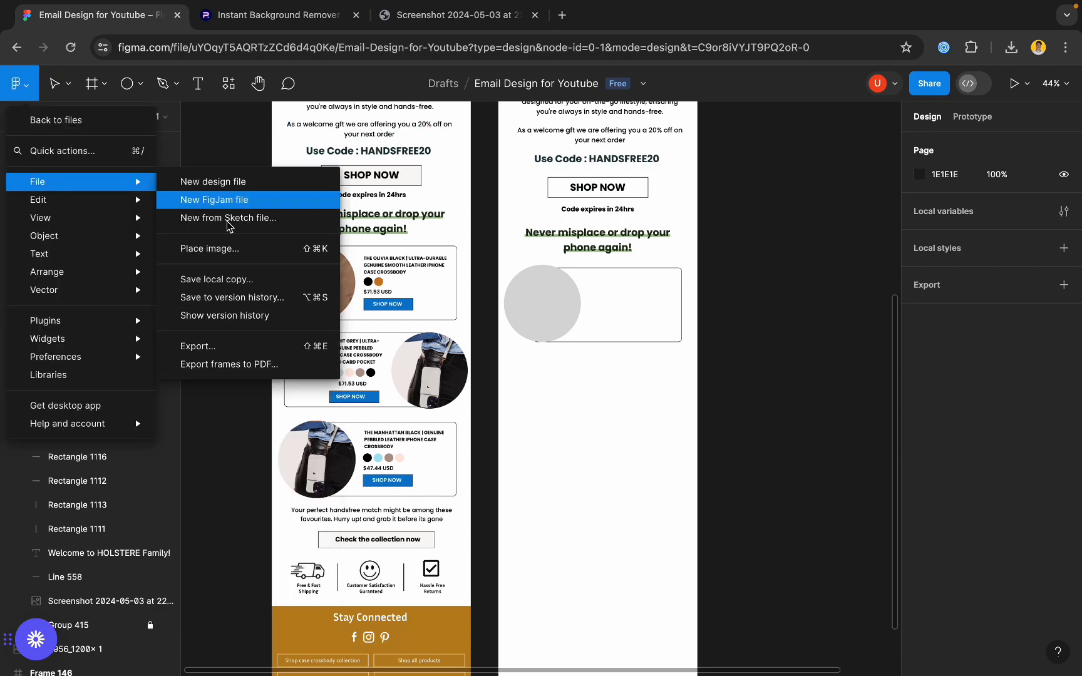
{"action": "left_click", "coordinate": [236, 248]}
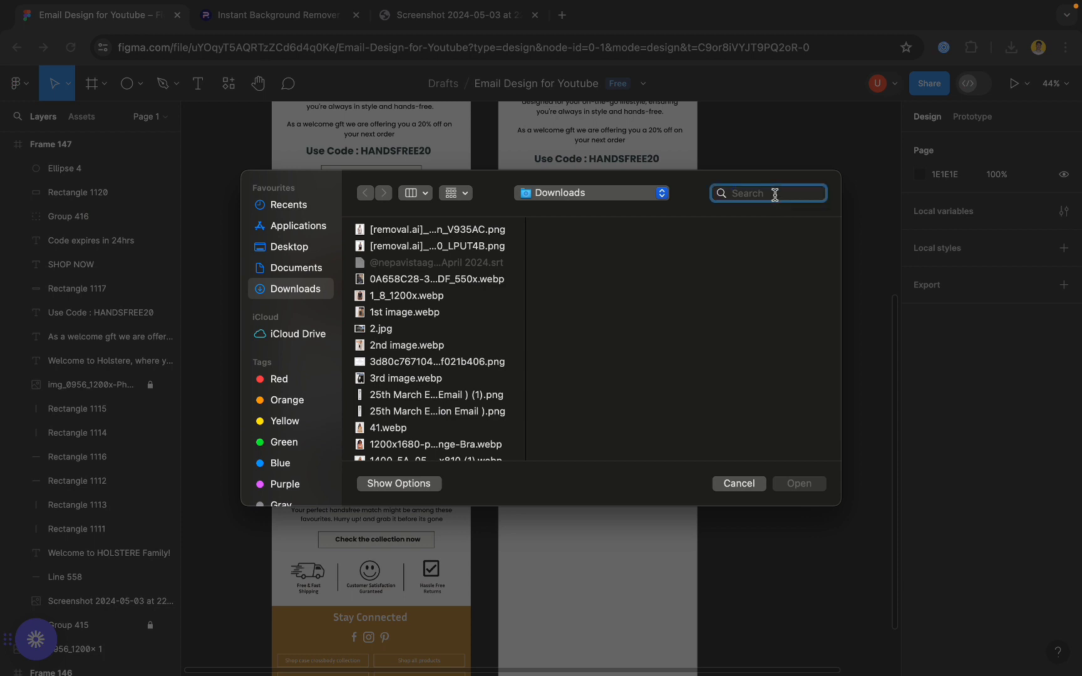
{"action": "type", "text": "image"}
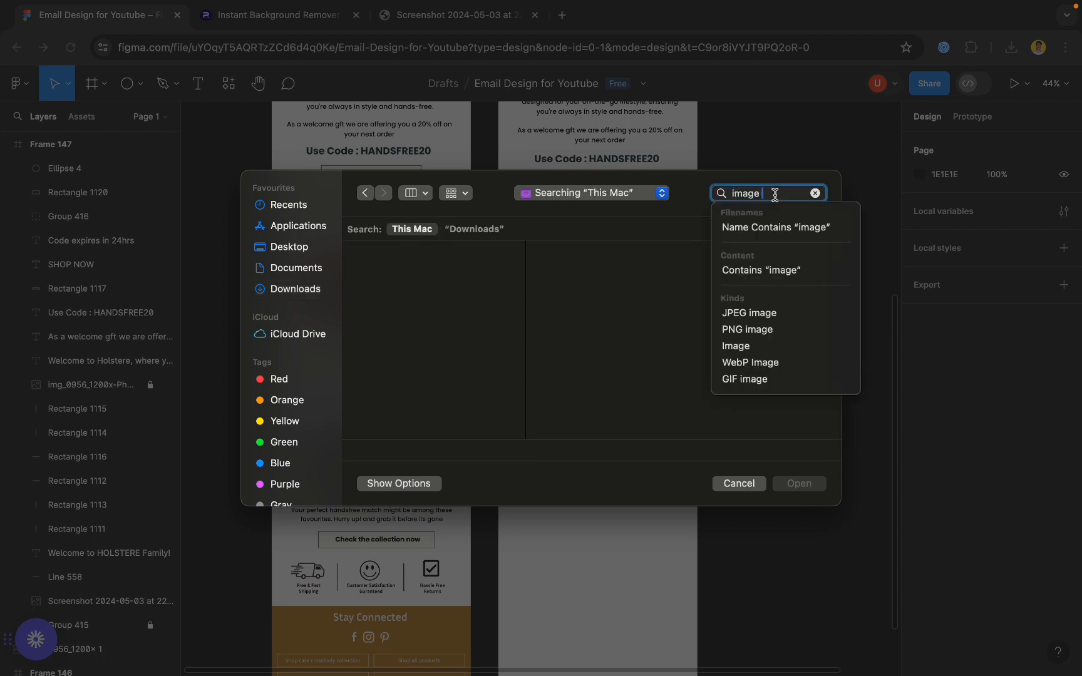
{"action": "key", "text": "BackSpace"}
{"action": "key", "text": "BackSpace"}
{"action": "key", "text": "BackSpace"}
{"action": "key", "text": "BackSpace"}
{"action": "key", "text": "BackSpace"}
{"action": "type", "text": "1"}
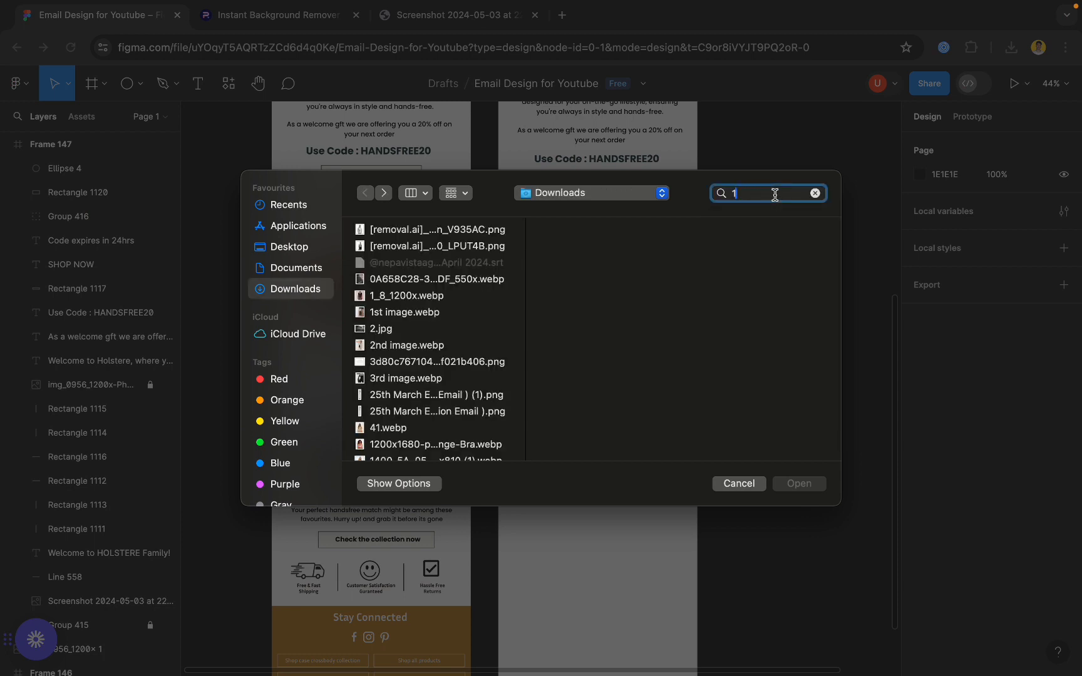
{"action": "type", "text": "st i"}
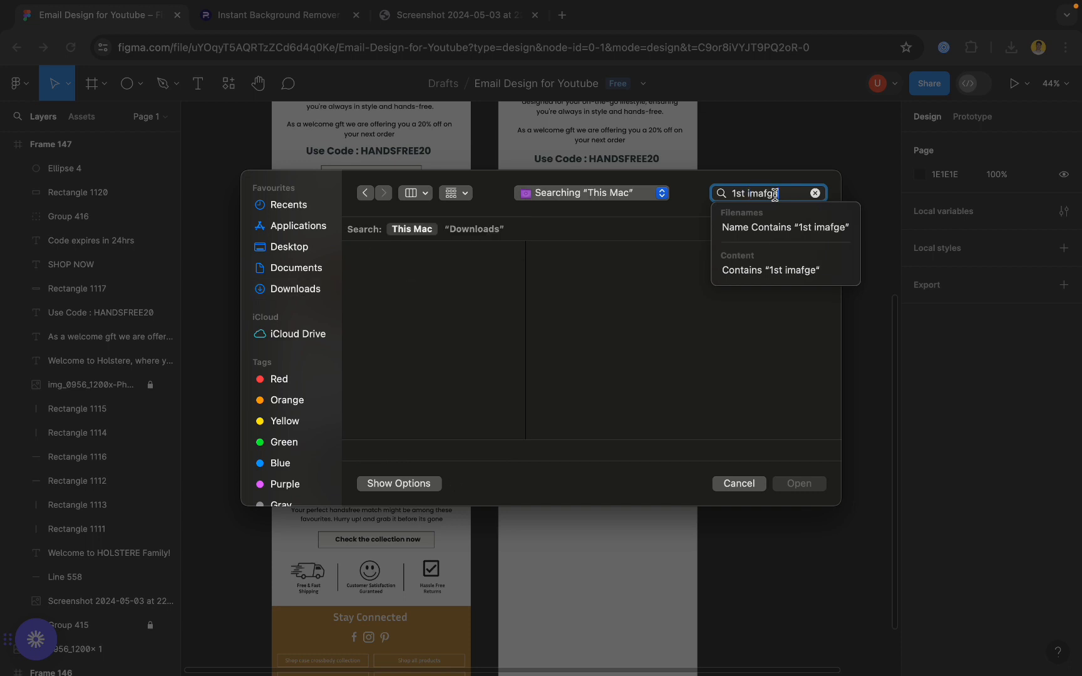
{"action": "type", "text": "mage"}
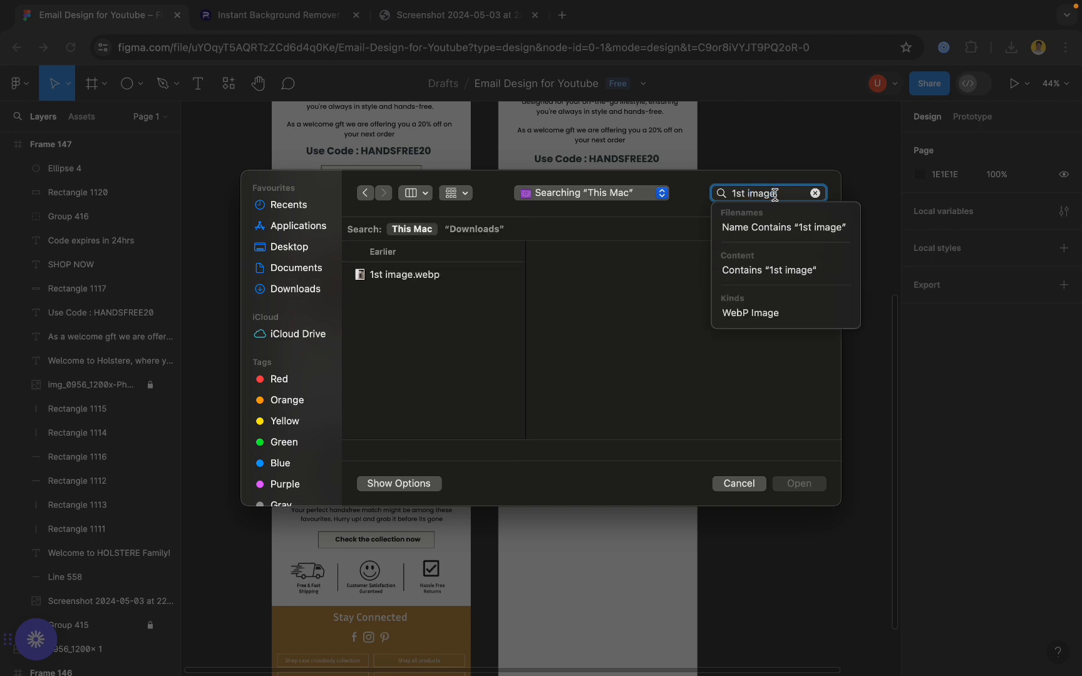
{"action": "key", "text": "Return"}
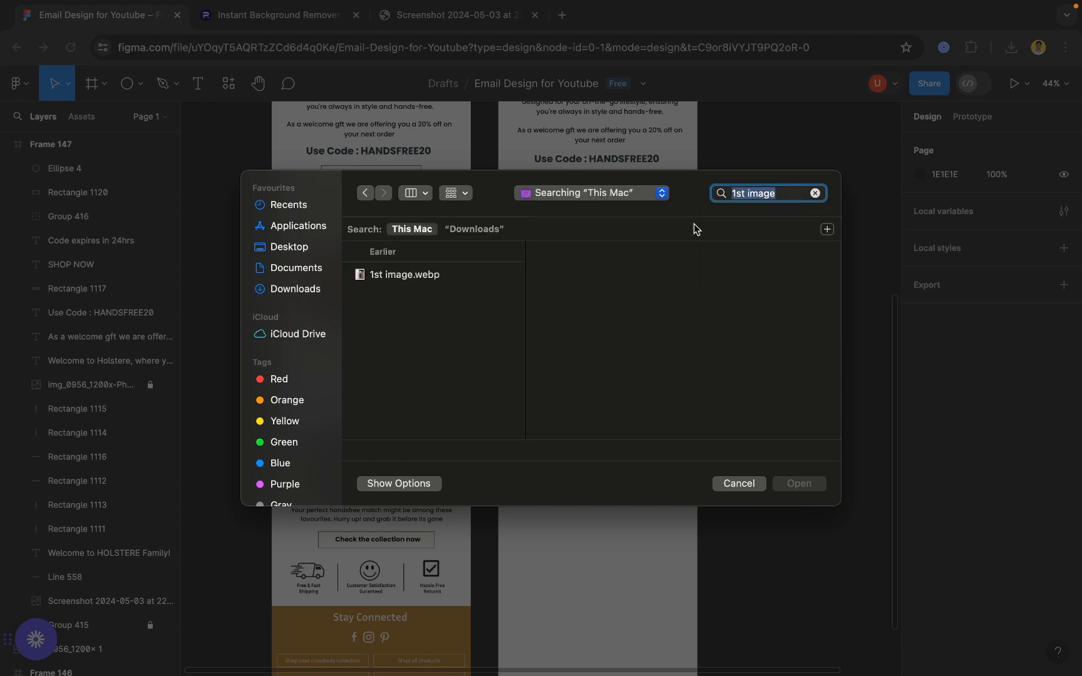
- Open 1st image.webp and place it as the fill of the grey circle on the new card
{"action": "left_click", "coordinate": [440, 282]}
{"action": "left_click", "coordinate": [798, 483]}
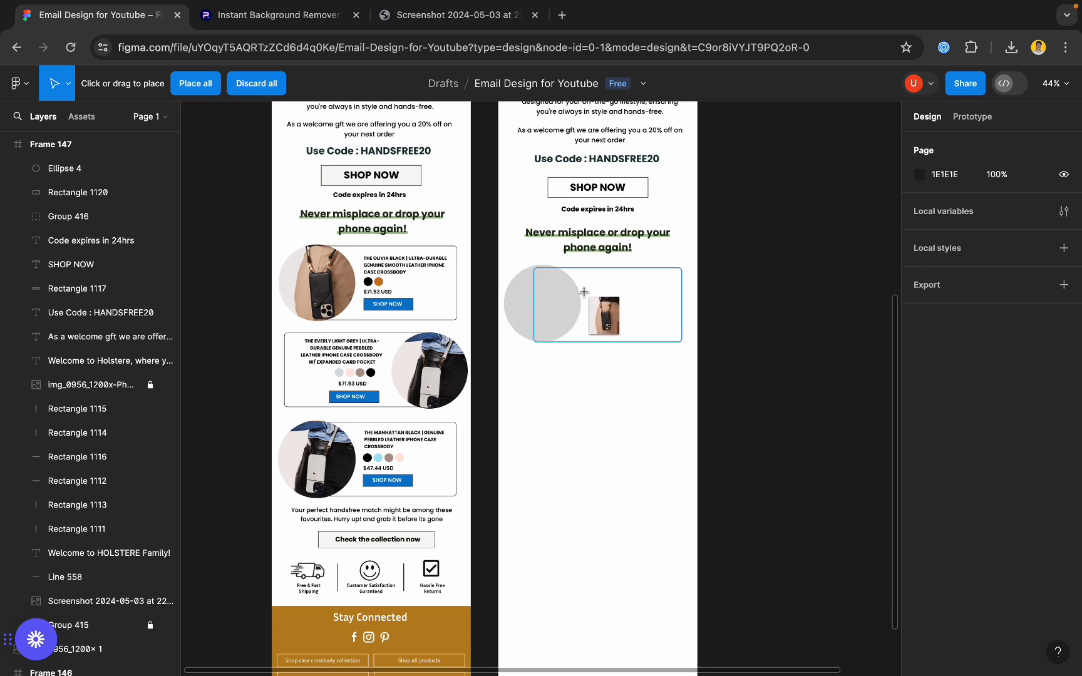
{"action": "left_click", "coordinate": [556, 294]}
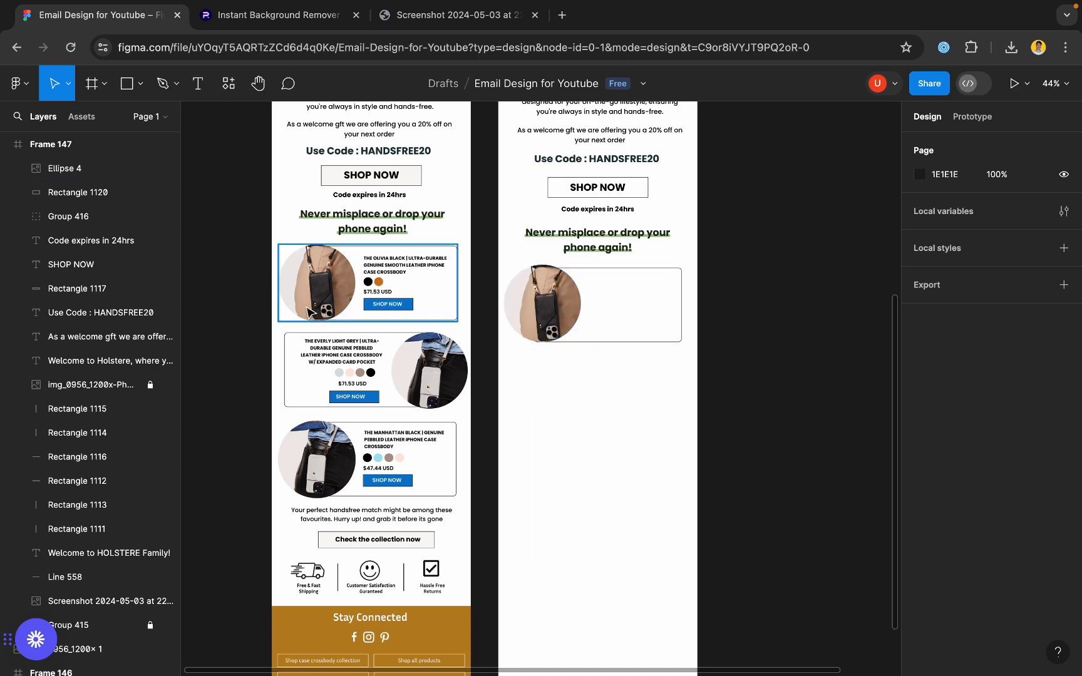
- Switch the circle's image fill to Crop and reposition the photo inside it, and move the circle to X 19, Y 1463
{"action": "left_click", "coordinate": [554, 324]}
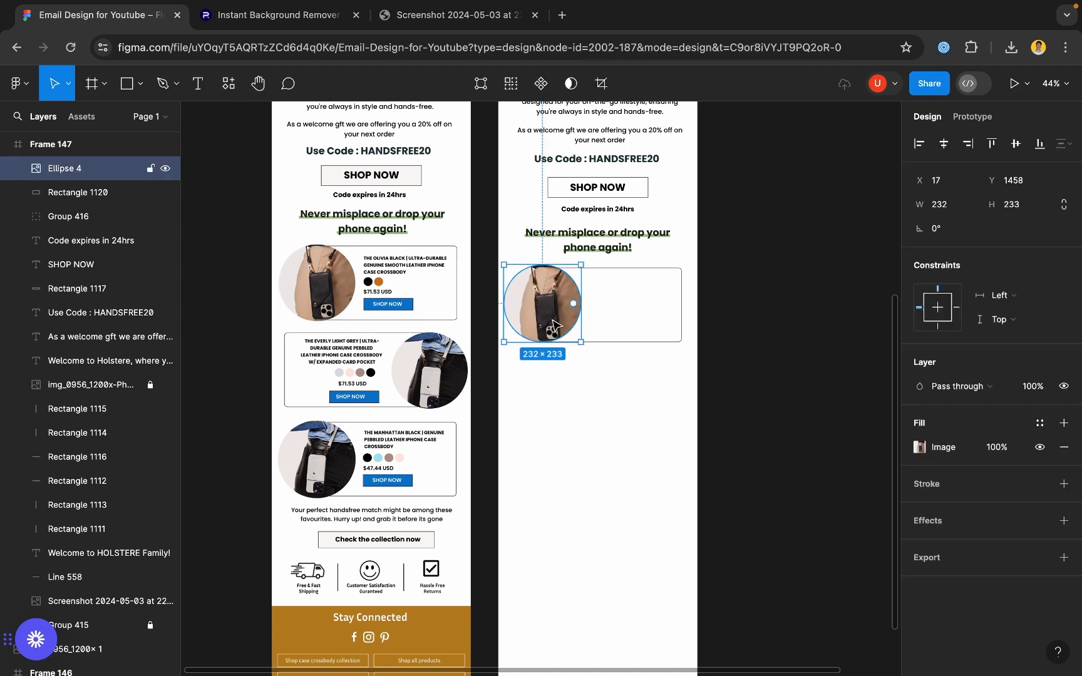
{"action": "left_click", "coordinate": [918, 449]}
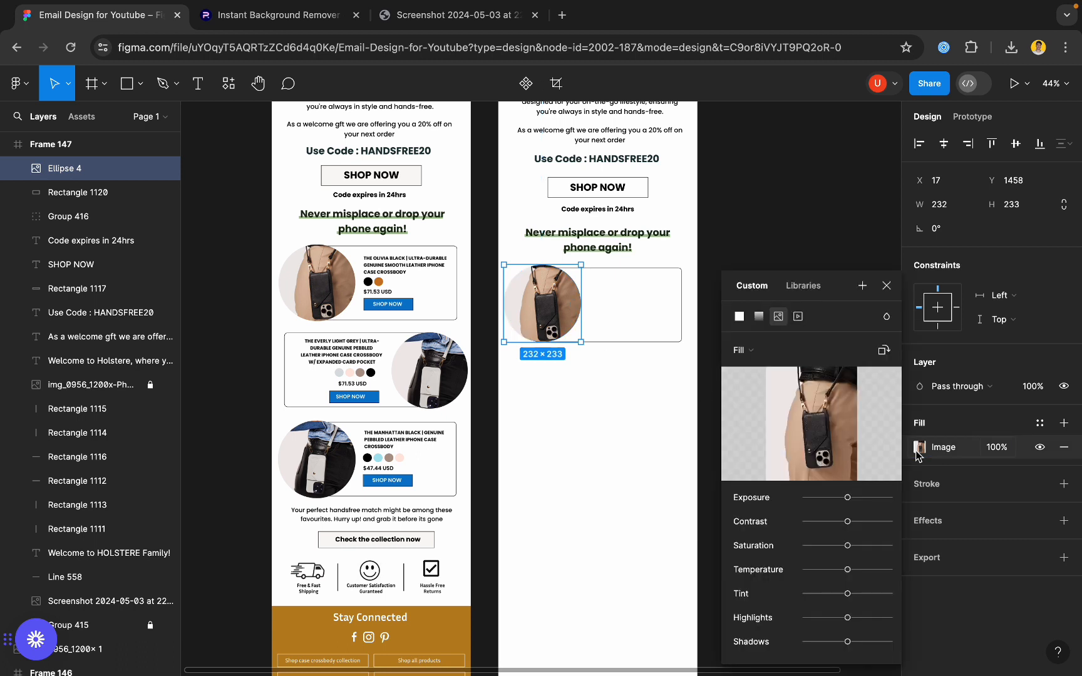
{"action": "left_click", "coordinate": [760, 357]}
{"action": "left_click", "coordinate": [767, 388]}
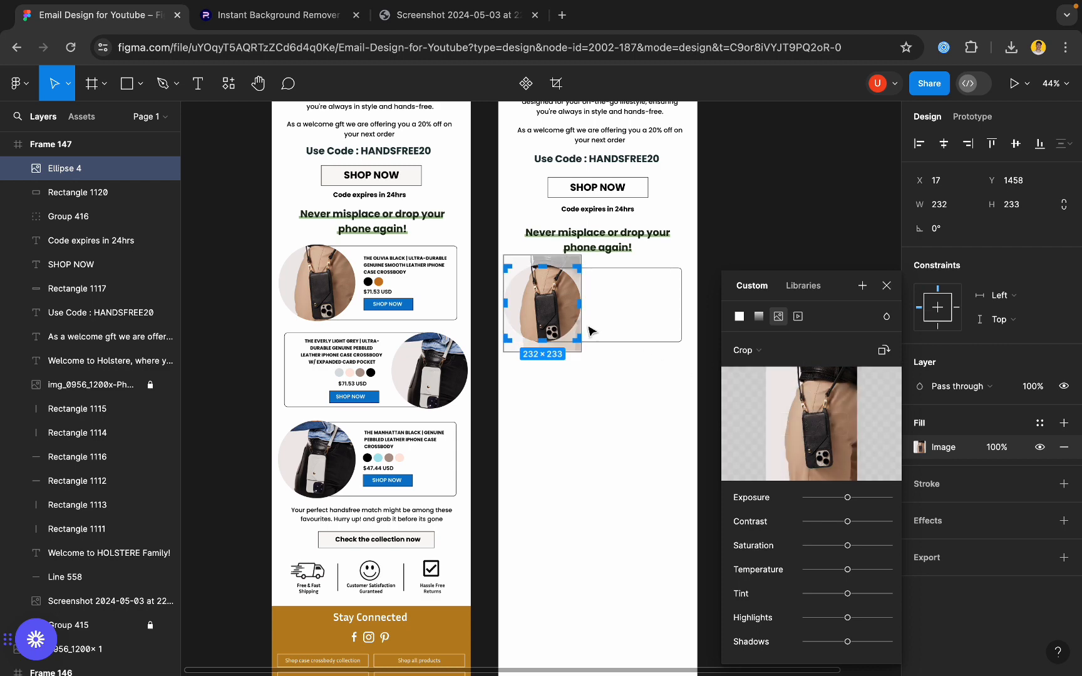
{"action": "left_click_drag", "start_coordinate": [560, 316], "coordinate": [560, 315]}
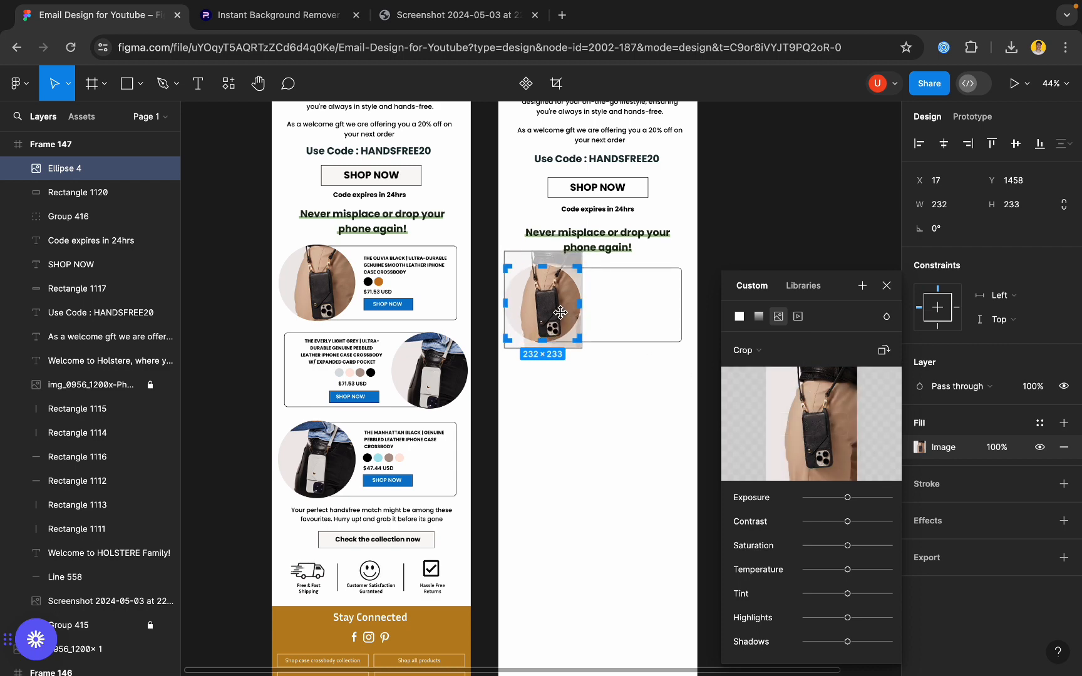
{"action": "left_click", "coordinate": [887, 286]}
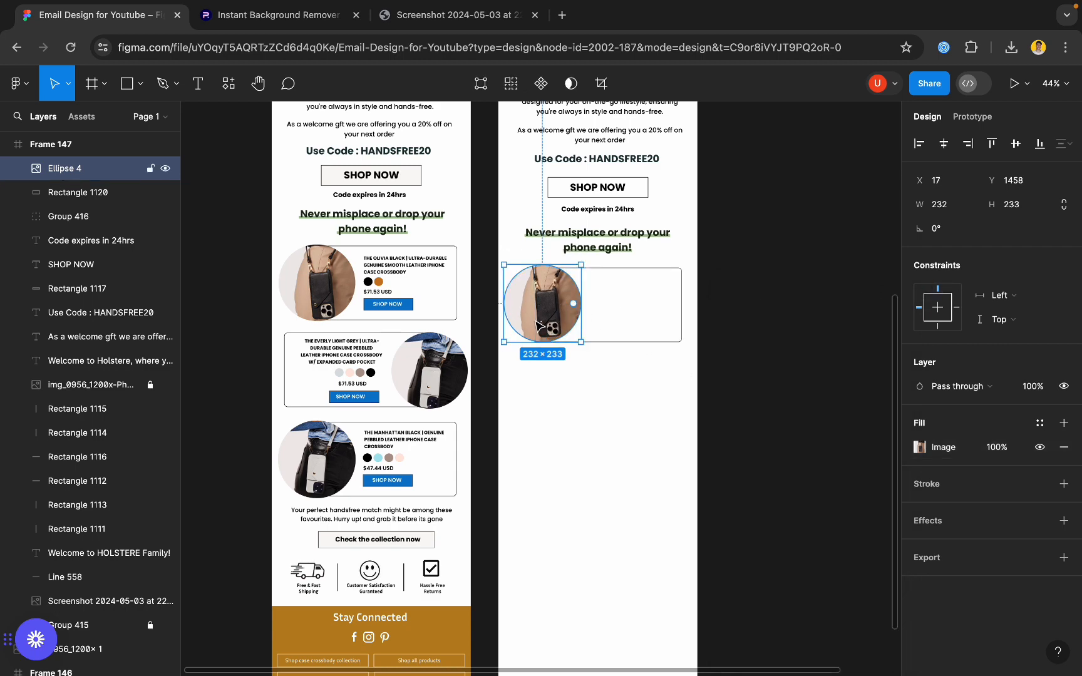
{"action": "scroll", "coordinate": [542, 319], "scroll_direction": "up", "scroll_amount": 5}
{"action": "left_click_drag", "start_coordinate": [548, 322], "coordinate": [550, 326]}
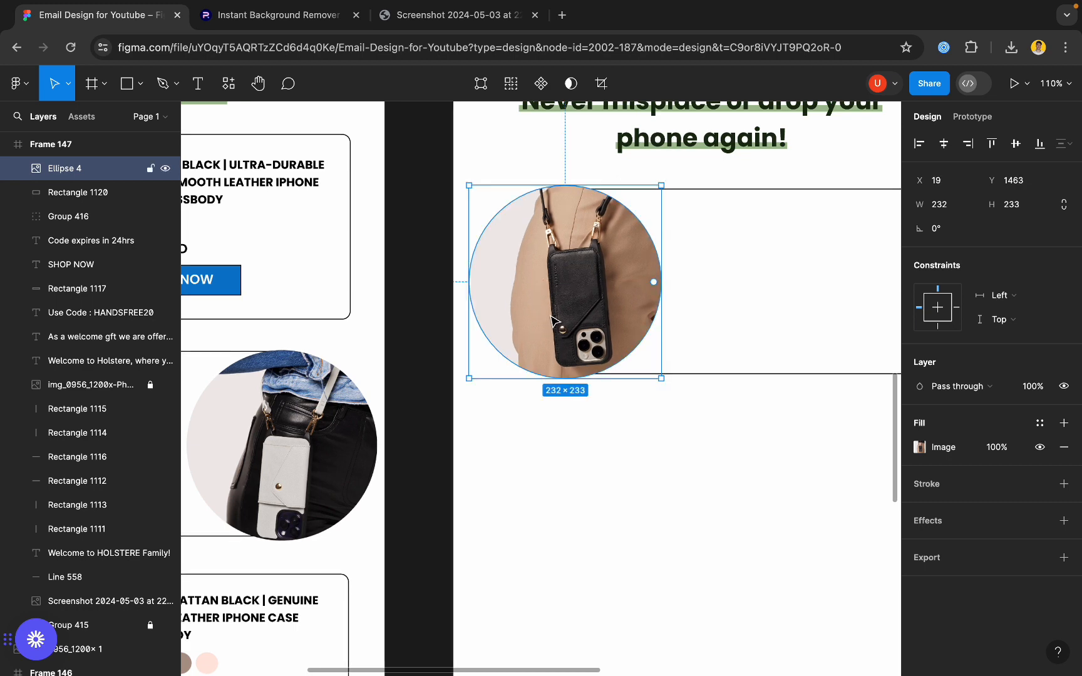
- Copy the Olivia Black product title from the reference card into the new card at X 271, Y 1506
{"action": "scroll", "coordinate": [549, 319], "scroll_direction": "down", "scroll_amount": 5}
{"action": "scroll", "coordinate": [413, 276], "scroll_direction": "up", "scroll_amount": 4}
{"action": "double_click", "coordinate": [454, 273]}
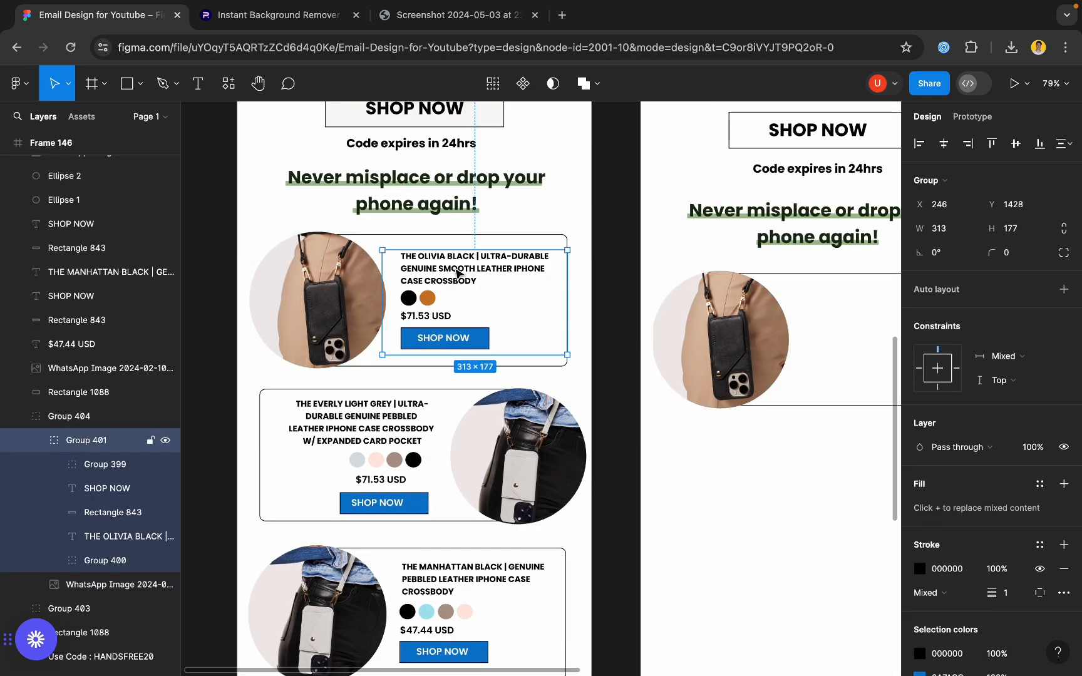
{"action": "double_click", "coordinate": [456, 273]}
{"action": "key", "text": "super+d"}
{"action": "left_click_drag", "start_coordinate": [456, 270], "coordinate": [604, 314]}
- Draw an ellipse about 18 × 17 over the black colour swatch in the first reference card
{"action": "scroll", "coordinate": [604, 313], "scroll_direction": "down", "scroll_amount": 5}
{"action": "scroll", "coordinate": [403, 321], "scroll_direction": "up", "scroll_amount": 5}
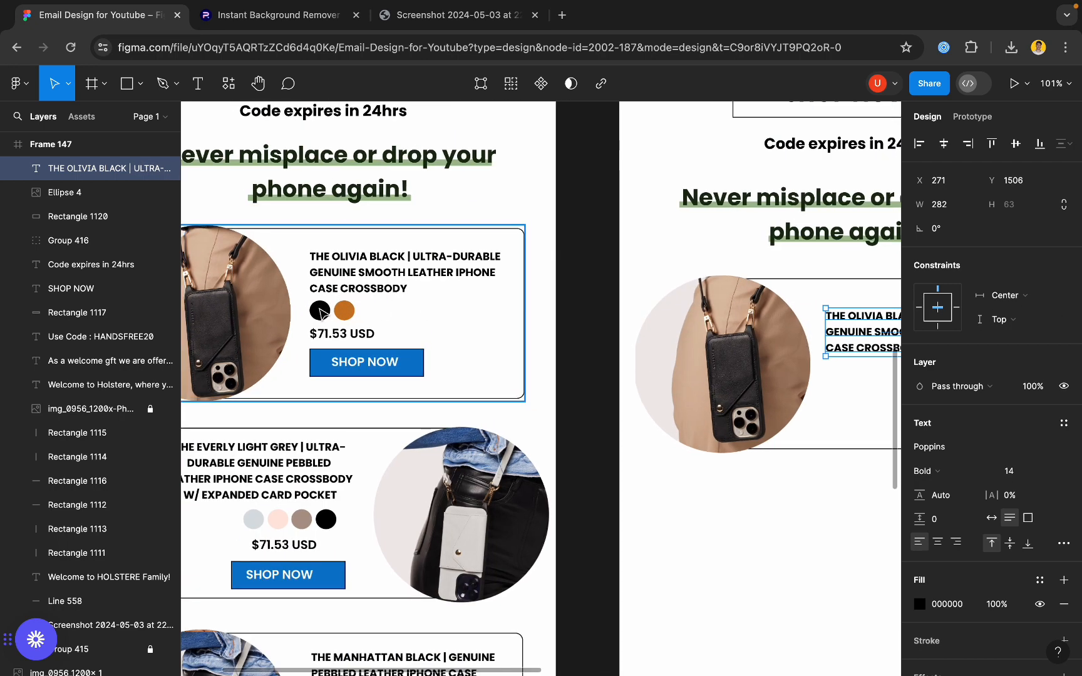
{"action": "left_click", "coordinate": [389, 306]}
{"action": "scroll", "coordinate": [388, 306], "scroll_direction": "up", "scroll_amount": 3}
{"action": "left_click", "coordinate": [323, 313]}
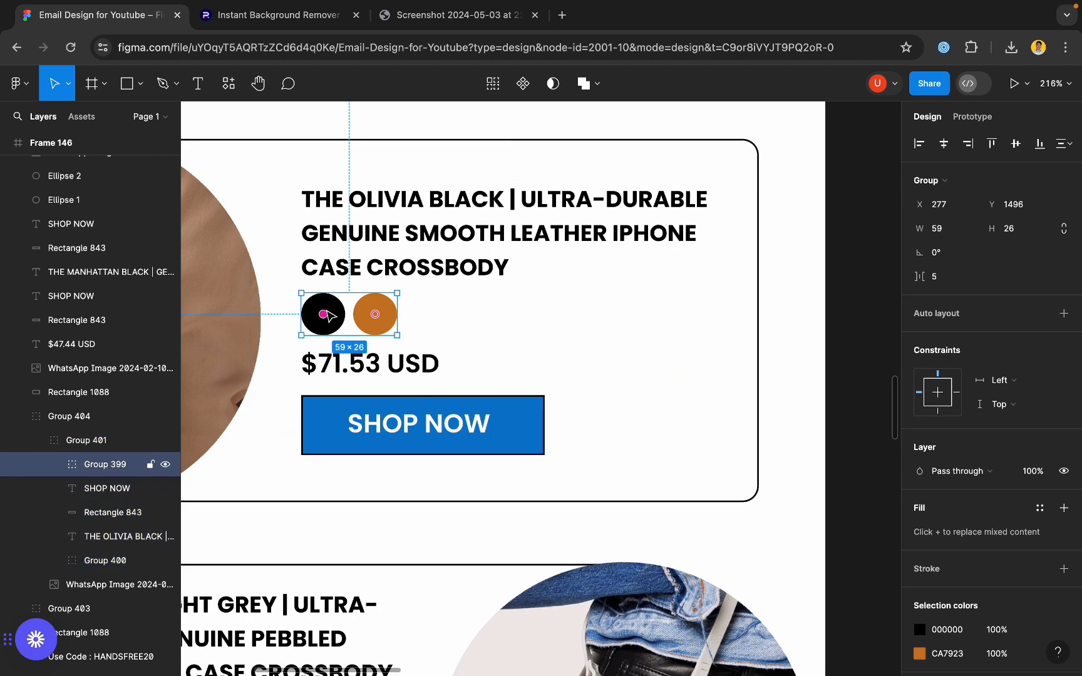
{"action": "left_click", "coordinate": [324, 314]}
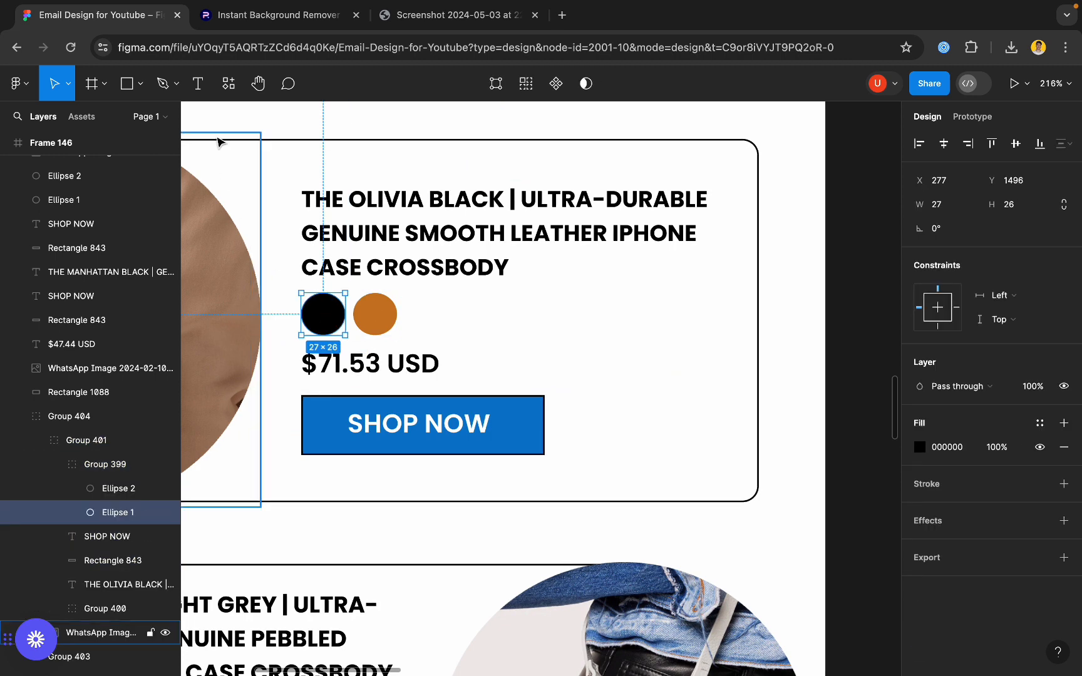
{"action": "left_click", "coordinate": [140, 84]}
{"action": "left_click", "coordinate": [140, 176]}
{"action": "scroll", "coordinate": [330, 306], "scroll_direction": "up", "scroll_amount": 4}
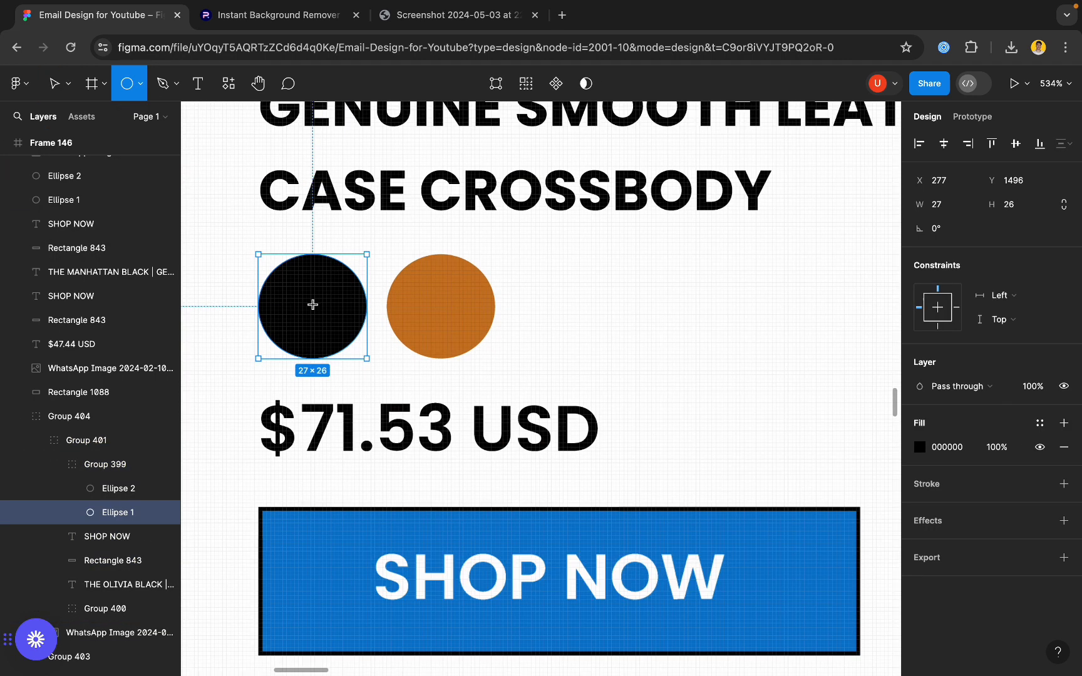
{"action": "left_click_drag", "start_coordinate": [287, 286], "coordinate": [357, 356]}
{"action": "scroll", "coordinate": [276, 301], "scroll_direction": "up", "scroll_amount": 4}
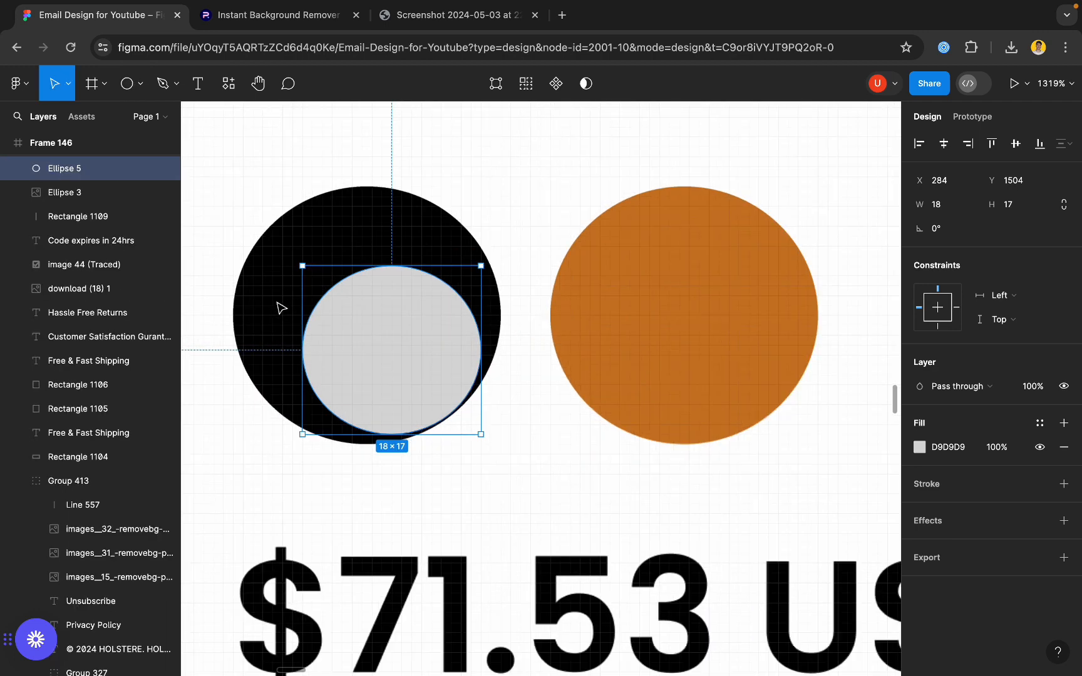
- Stretch the grey ellipse to 27 × 26 at X 277, Y 1496 so it fully covers the black swatch
{"action": "left_click_drag", "start_coordinate": [300, 262], "coordinate": [233, 237]}
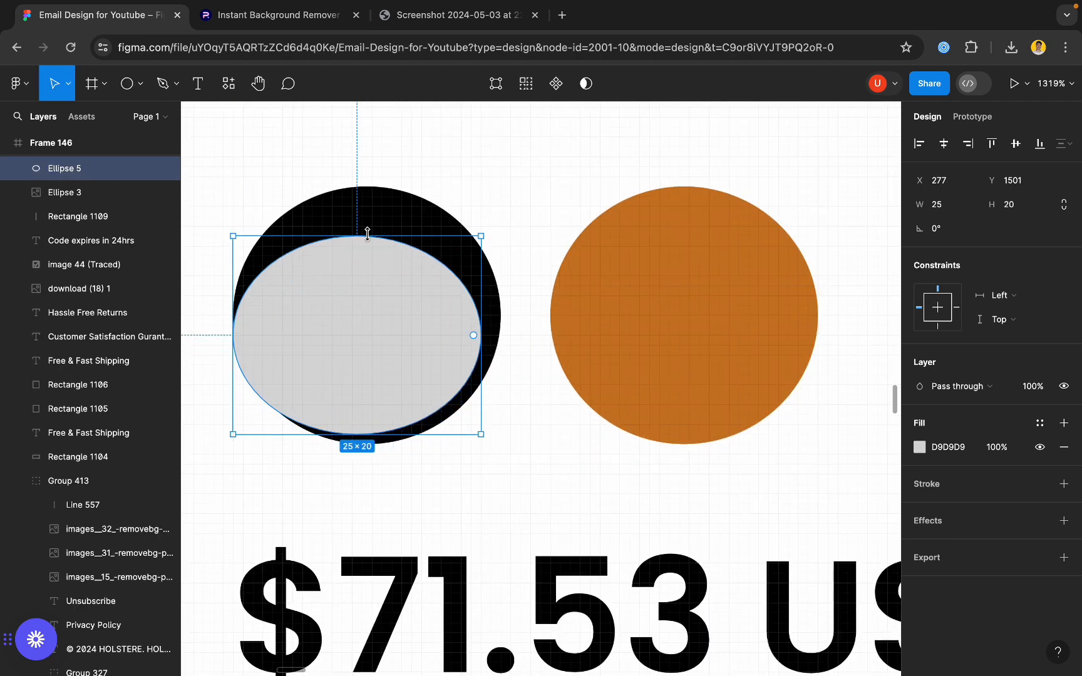
{"action": "left_click_drag", "start_coordinate": [368, 234], "coordinate": [368, 183]}
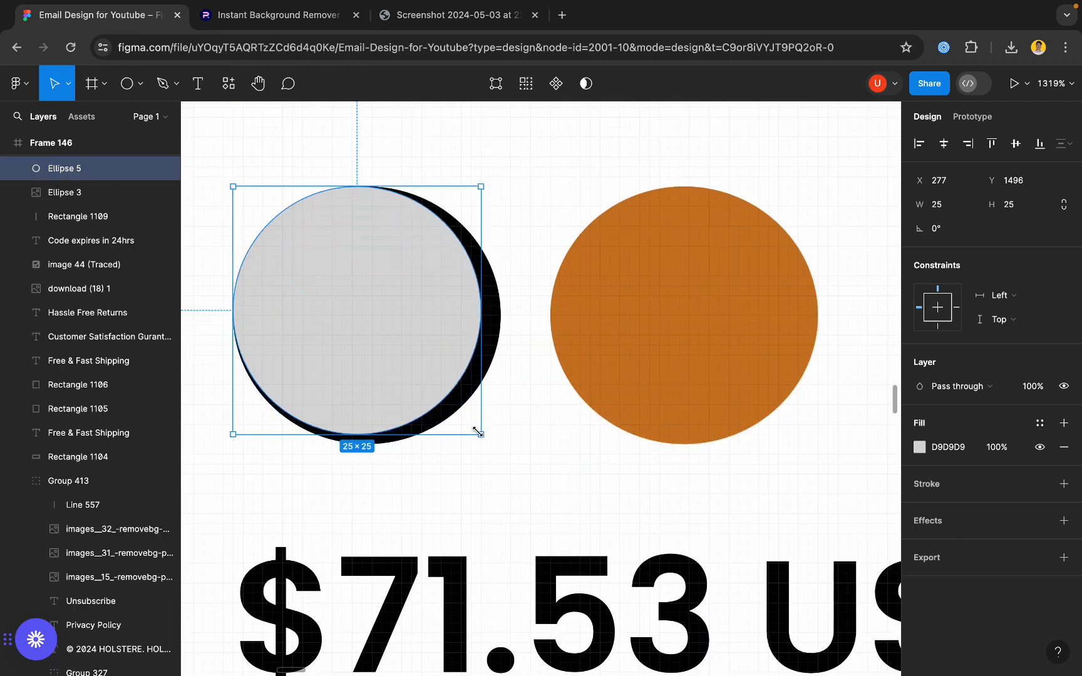
{"action": "left_click_drag", "start_coordinate": [477, 432], "coordinate": [502, 444]}
- Copy the grey swatch circle beneath the new card's product title and duplicate it alongside at X 303, Y 1574
{"action": "scroll", "coordinate": [316, 318], "scroll_direction": "down", "scroll_amount": 10}
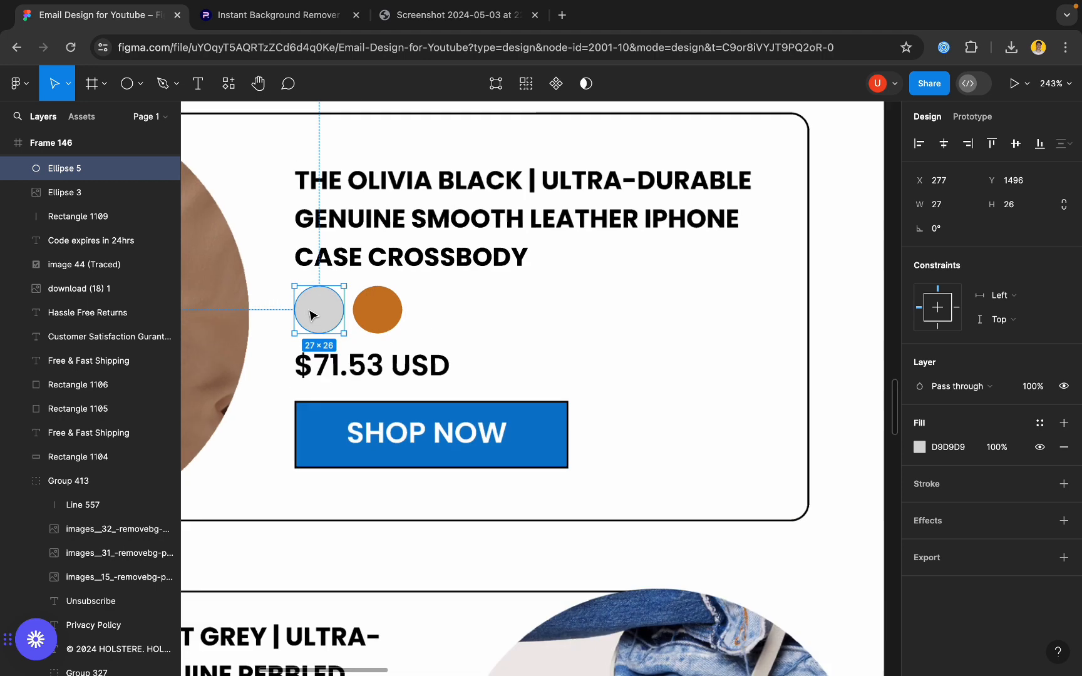
{"action": "key", "text": "super+d"}
{"action": "left_click_drag", "start_coordinate": [310, 314], "coordinate": [792, 421]}
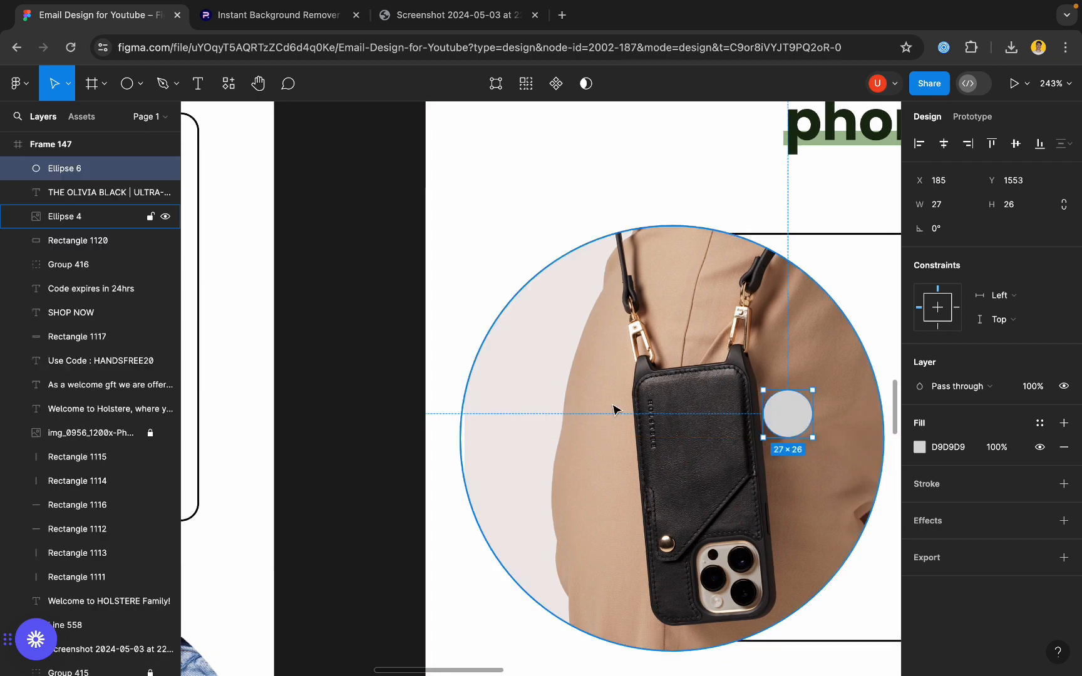
{"action": "scroll", "coordinate": [614, 410], "scroll_direction": "down", "scroll_amount": 5}
{"action": "scroll", "coordinate": [761, 447], "scroll_direction": "up", "scroll_amount": 5}
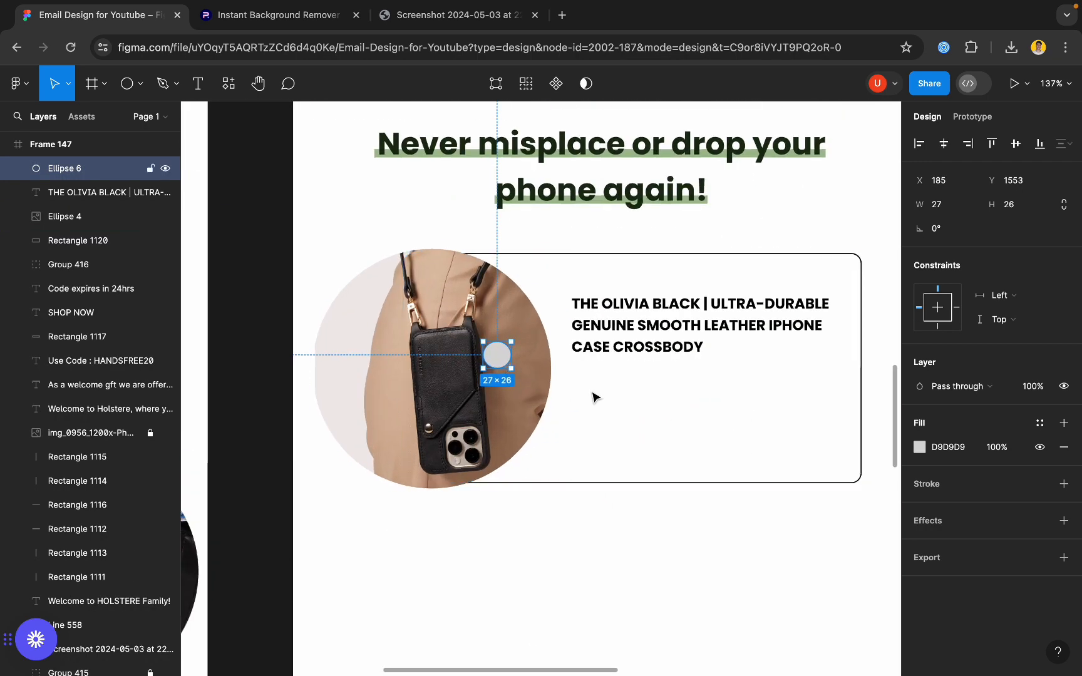
{"action": "left_click_drag", "start_coordinate": [503, 367], "coordinate": [623, 381]}
{"action": "key", "text": "super+d"}
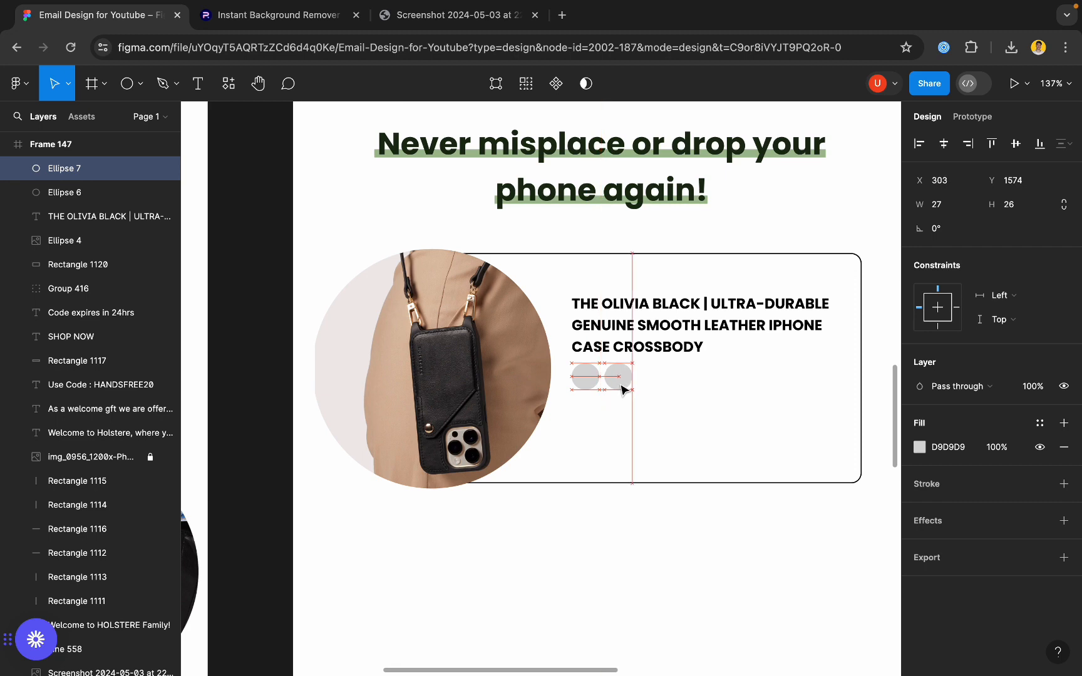
- Fill the second swatch on the new card with orange CA7923 sampled from the reference card's swatch
{"action": "scroll", "coordinate": [623, 381], "scroll_direction": "down", "scroll_amount": 6}
{"action": "scroll", "coordinate": [565, 380], "scroll_direction": "up", "scroll_amount": 5}
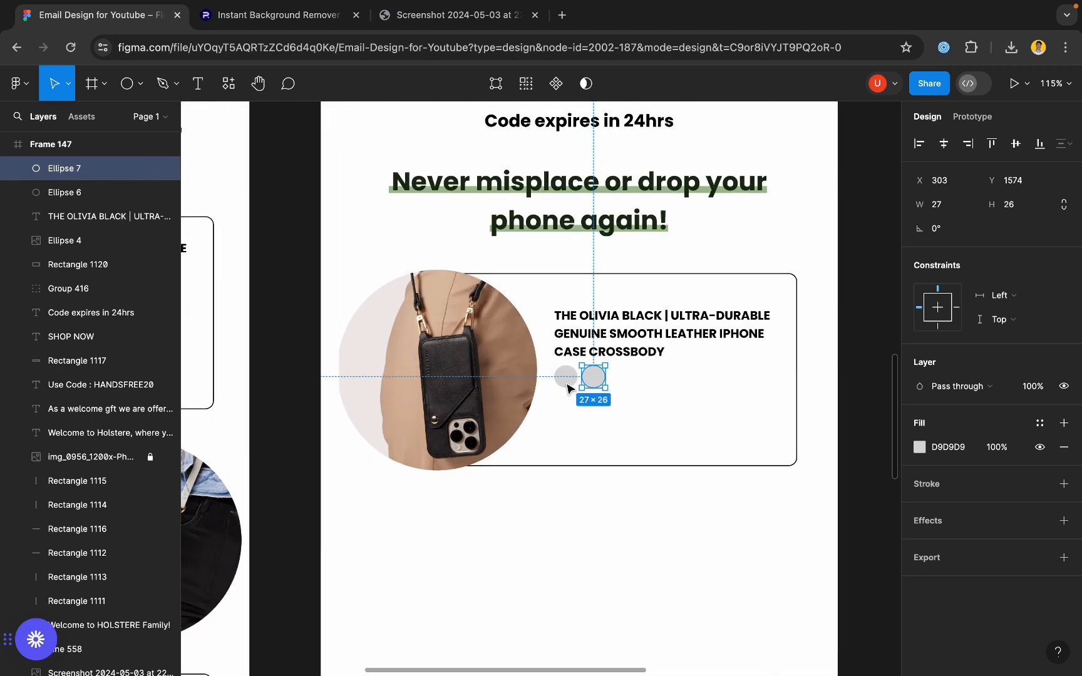
{"action": "left_click", "coordinate": [919, 447]}
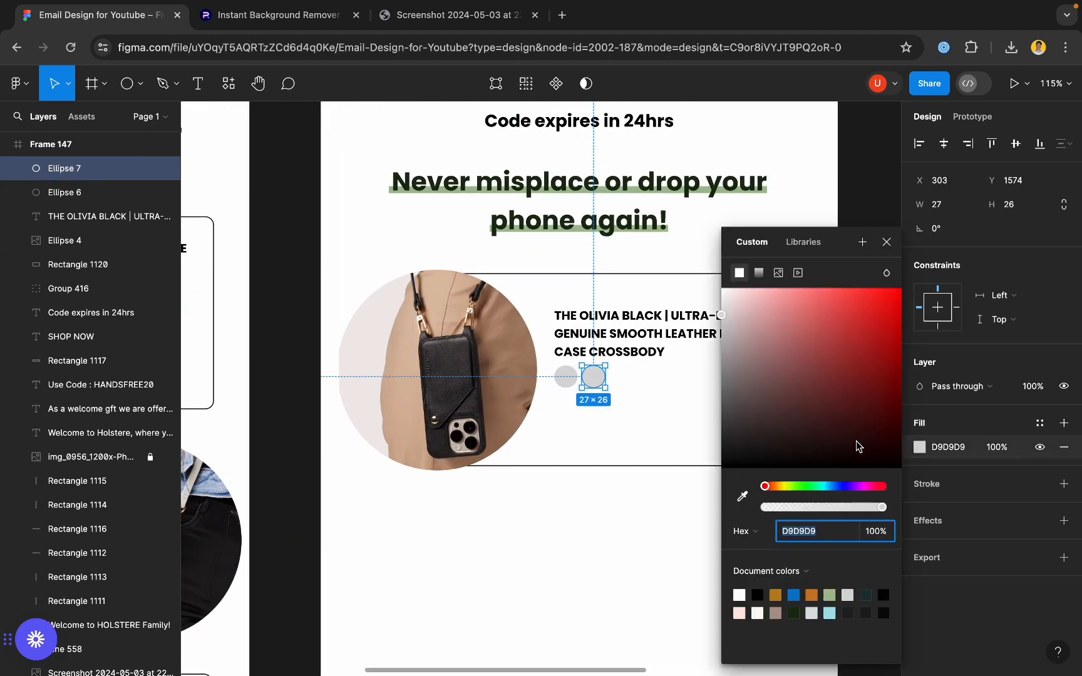
{"action": "left_click", "coordinate": [739, 492]}
{"action": "scroll", "coordinate": [374, 340], "scroll_direction": "down", "scroll_amount": 5}
{"action": "scroll", "coordinate": [374, 340], "scroll_direction": "up", "scroll_amount": 3}
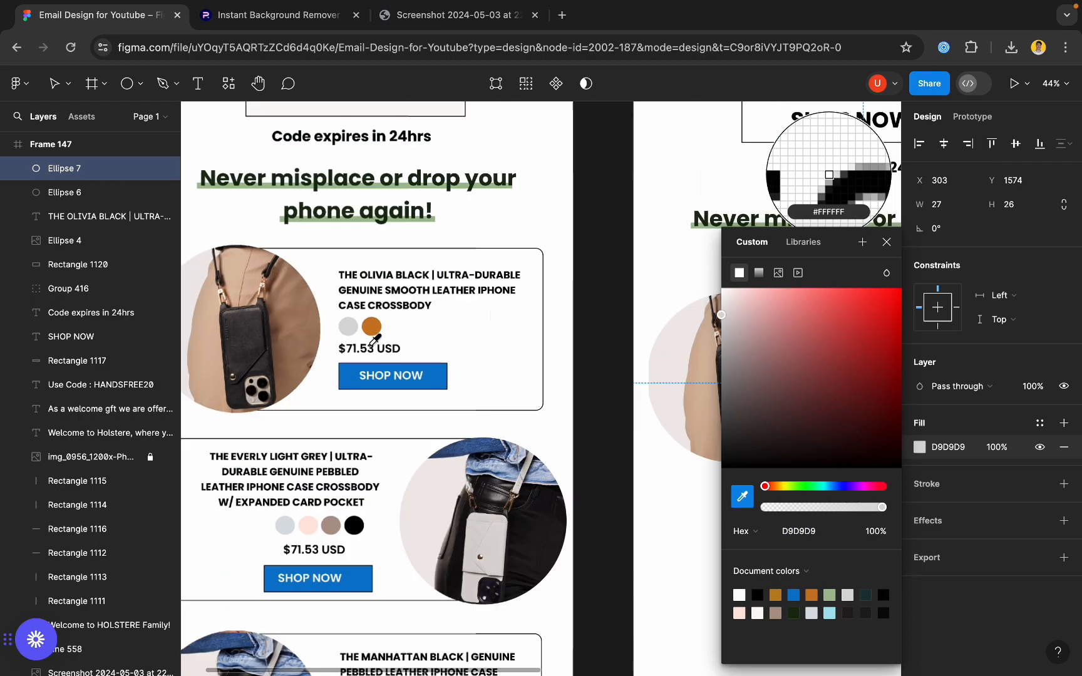
{"action": "scroll", "coordinate": [374, 340], "scroll_direction": "up", "scroll_amount": 3}
{"action": "left_click", "coordinate": [373, 332]}
{"action": "key", "text": "Escape"}
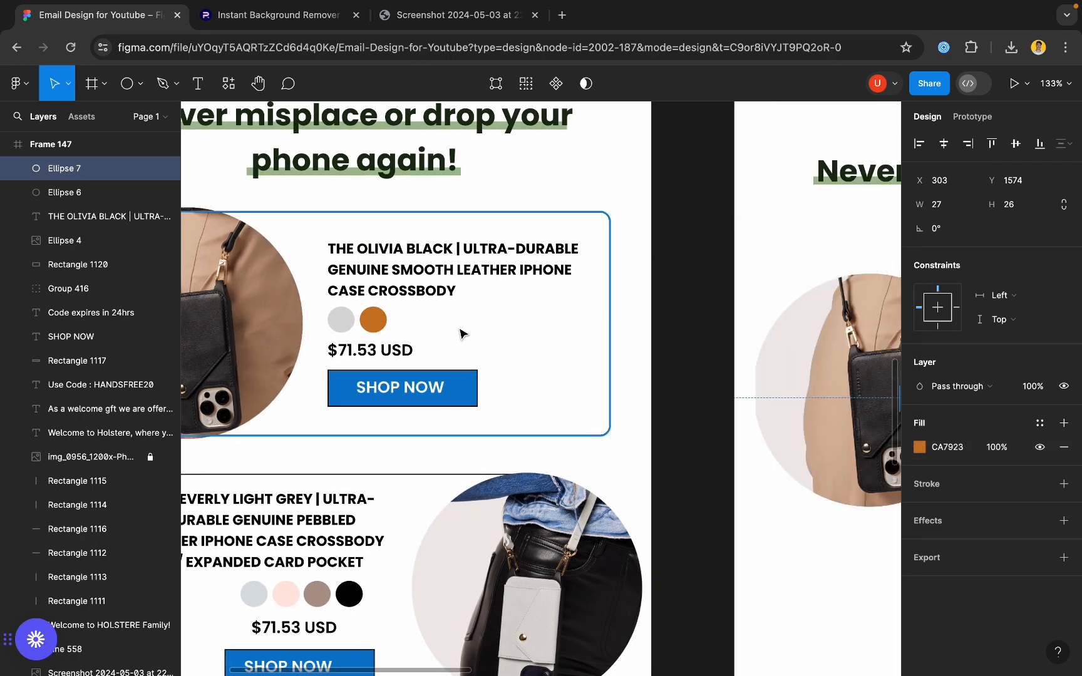
- Copy the $71.53 USD price text from the first reference card to beneath the new card's swatches
{"action": "scroll", "coordinate": [462, 334], "scroll_direction": "down", "scroll_amount": 3}
{"action": "double_click", "coordinate": [394, 344]}
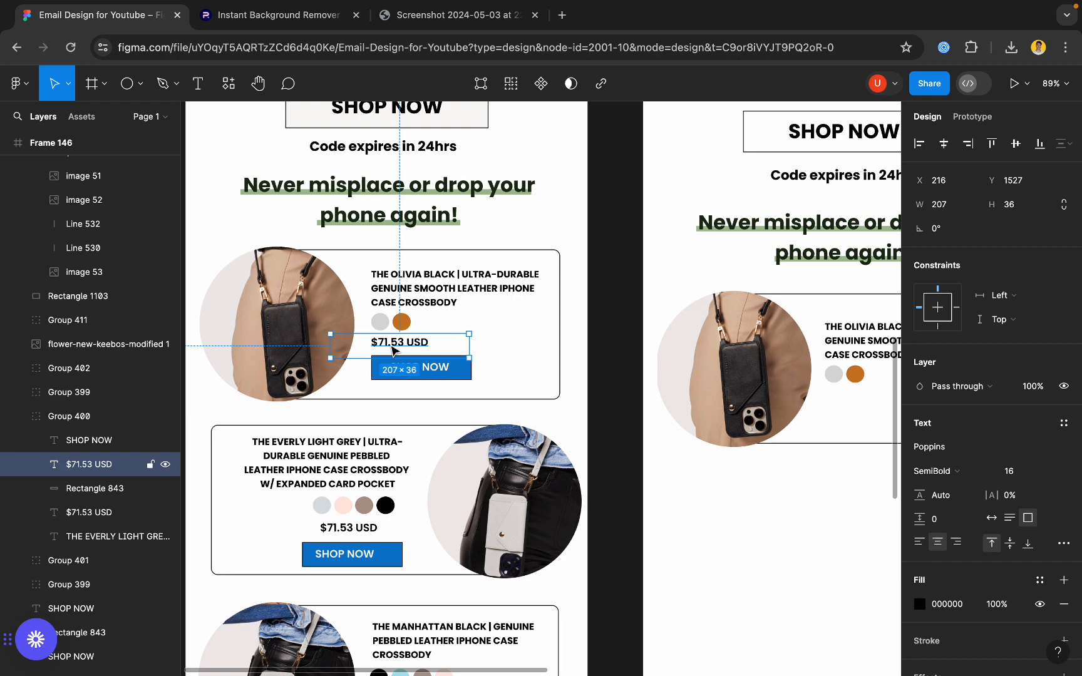
{"action": "left_click_drag", "start_coordinate": [393, 349], "coordinate": [665, 404], "text": "alt"}
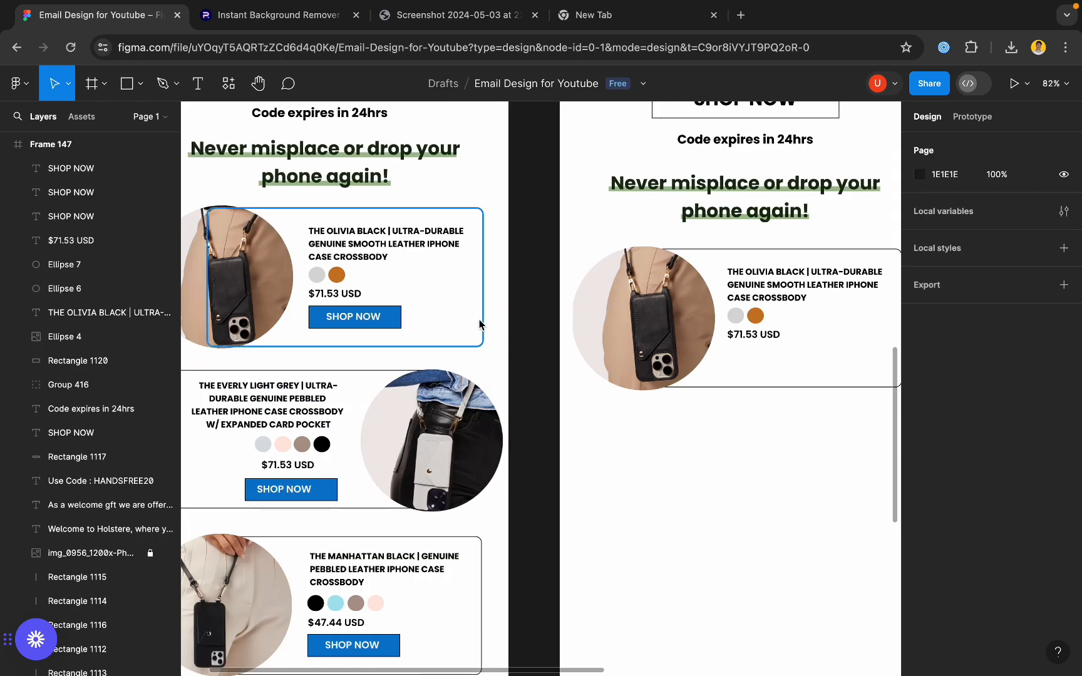
- Draw a 152 × 37 rectangle over the reference card's button and place it beneath the new card's price at X 271, Y 1621
{"action": "left_click", "coordinate": [128, 90]}
{"action": "scroll", "coordinate": [360, 313], "scroll_direction": "up", "scroll_amount": 3}
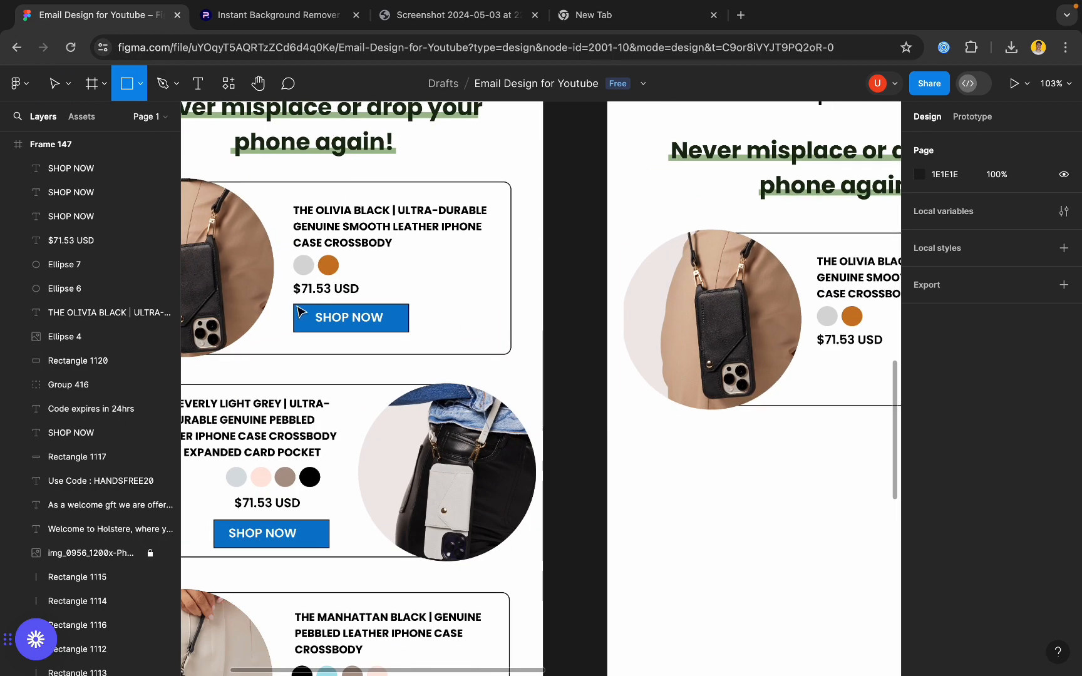
{"action": "left_click", "coordinate": [299, 311]}
{"action": "left_click_drag", "start_coordinate": [313, 313], "coordinate": [410, 323]}
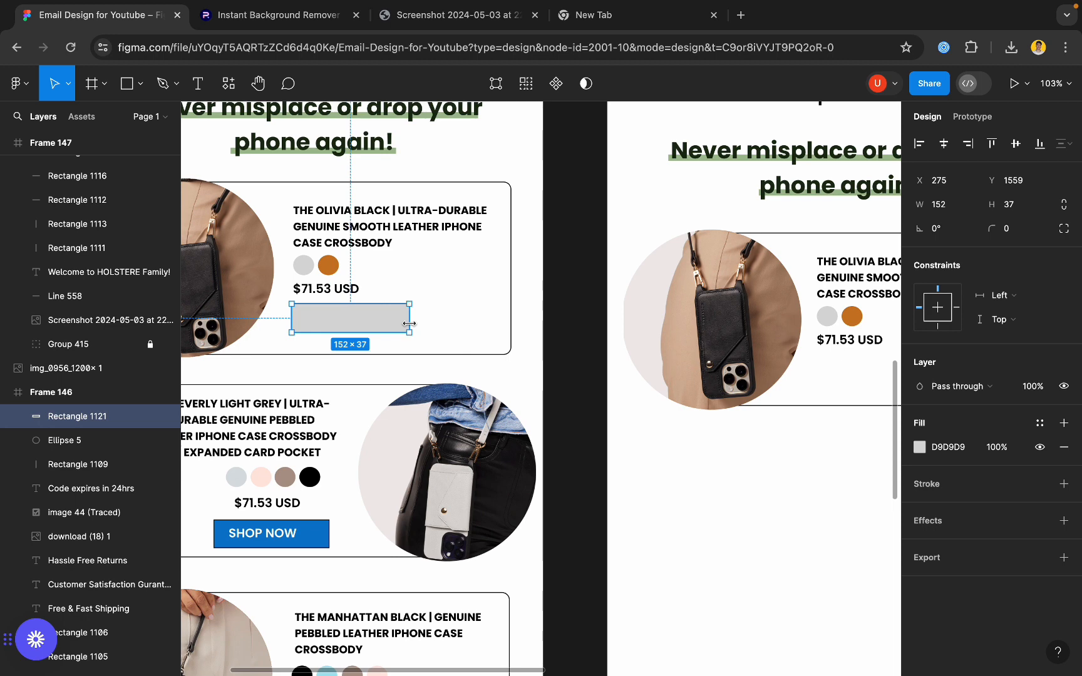
{"action": "scroll", "coordinate": [410, 324], "scroll_direction": "down", "scroll_amount": 5}
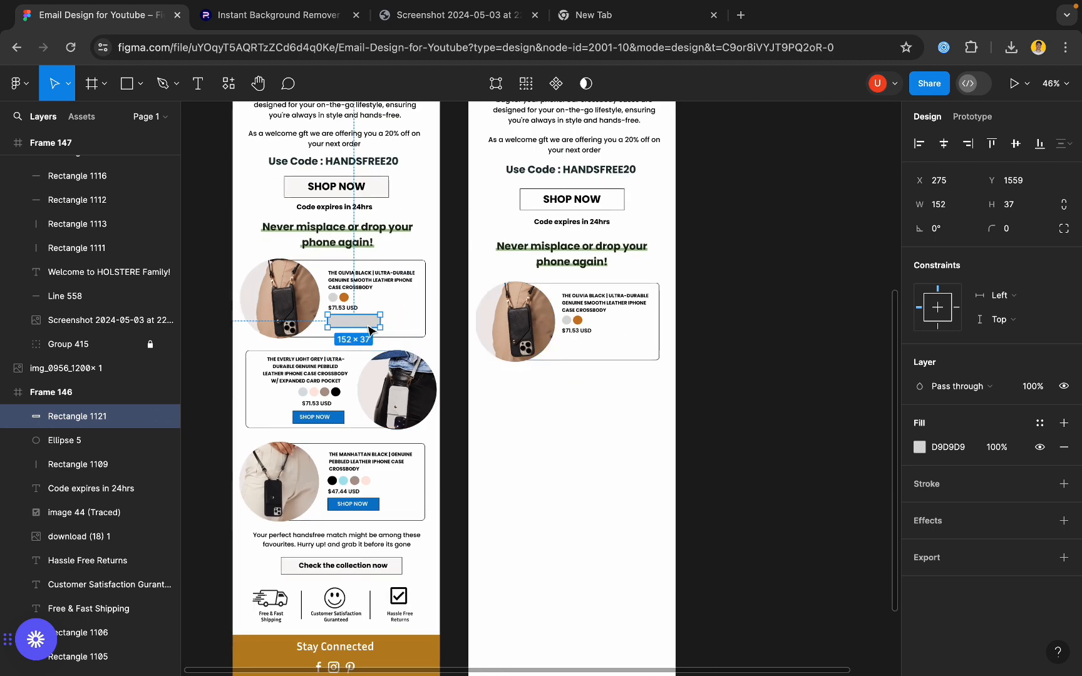
{"action": "left_click_drag", "start_coordinate": [374, 325], "coordinate": [592, 344]}
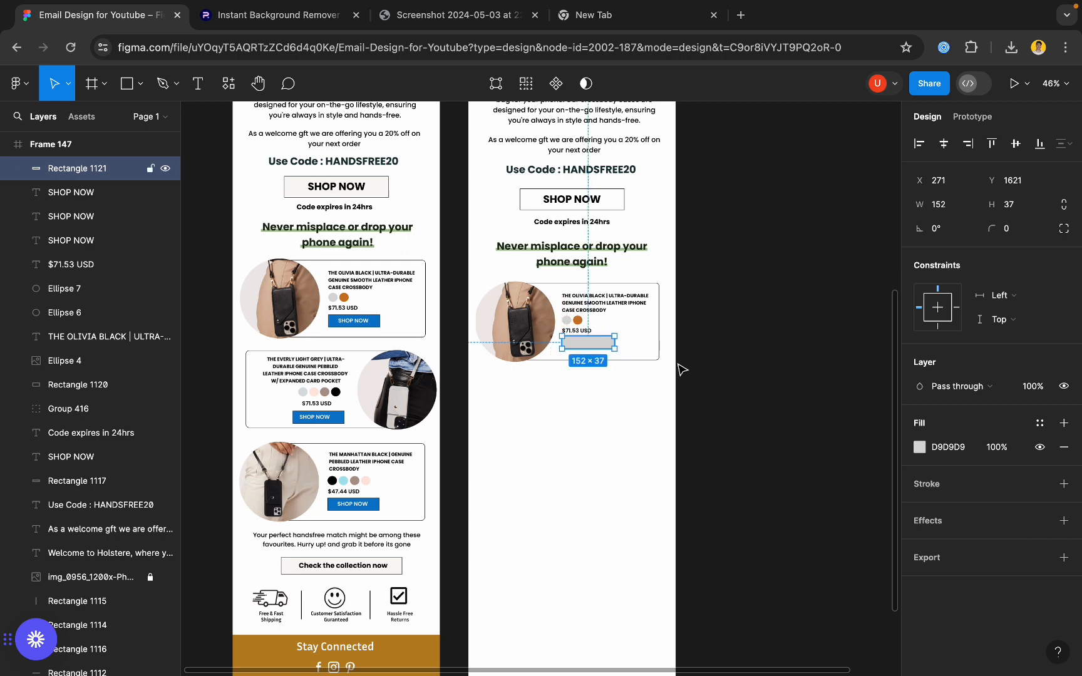
- Fill the new card's button rectangle with blue 0A7ACC and add a black 1 px inside stroke
{"action": "left_click", "coordinate": [920, 448]}
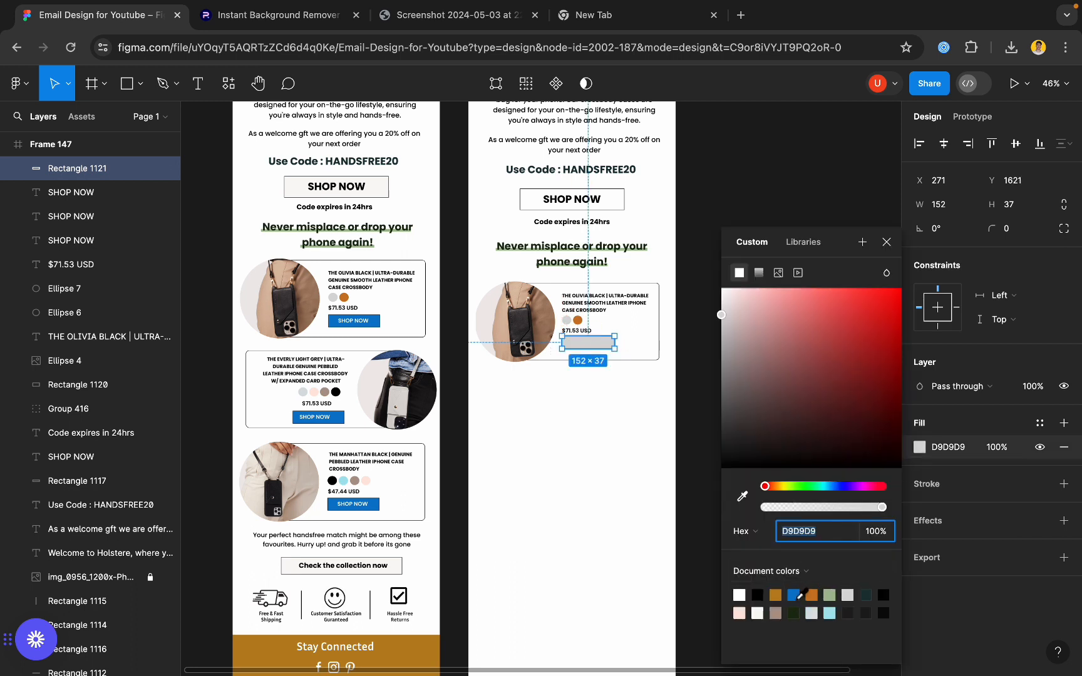
{"action": "left_click", "coordinate": [795, 596]}
{"action": "left_click", "coordinate": [1064, 484]}
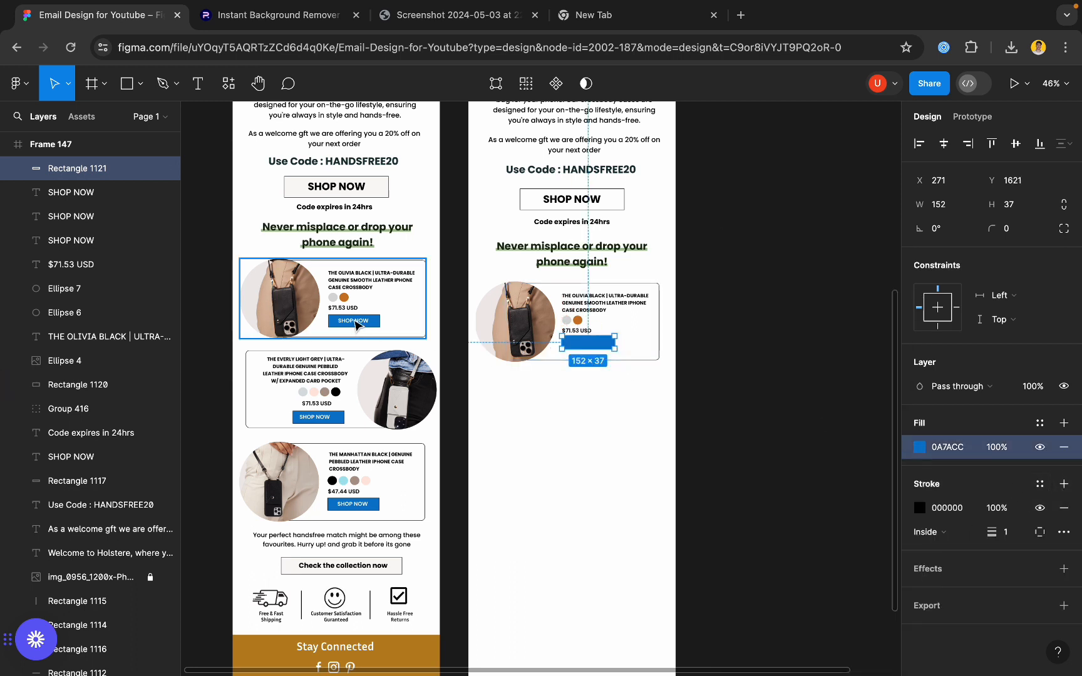
- Copy the white SHOP NOW text from the first reference card onto the new blue button at X 241, Y 1631
{"action": "left_click", "coordinate": [354, 324]}
{"action": "double_click", "coordinate": [354, 324]}
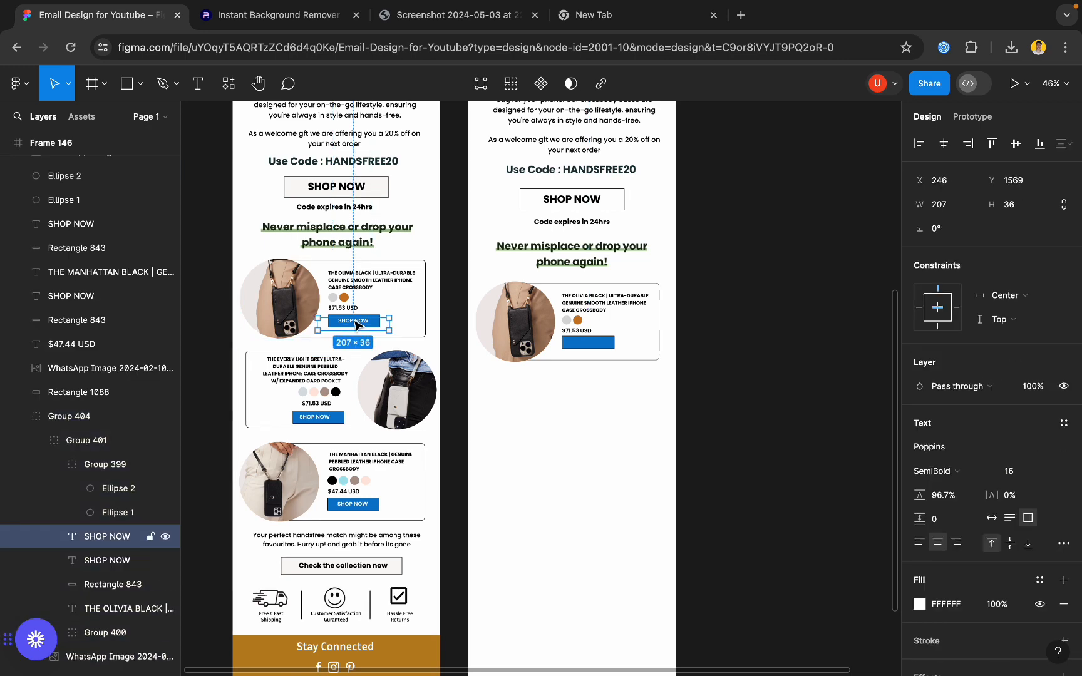
{"action": "left_click_drag", "start_coordinate": [355, 324], "coordinate": [588, 343]}
{"action": "scroll", "coordinate": [587, 343], "scroll_direction": "up", "scroll_amount": 5}
{"action": "key", "text": "Up"}
{"action": "key", "text": "Up"}
{"action": "key", "text": "Up"}
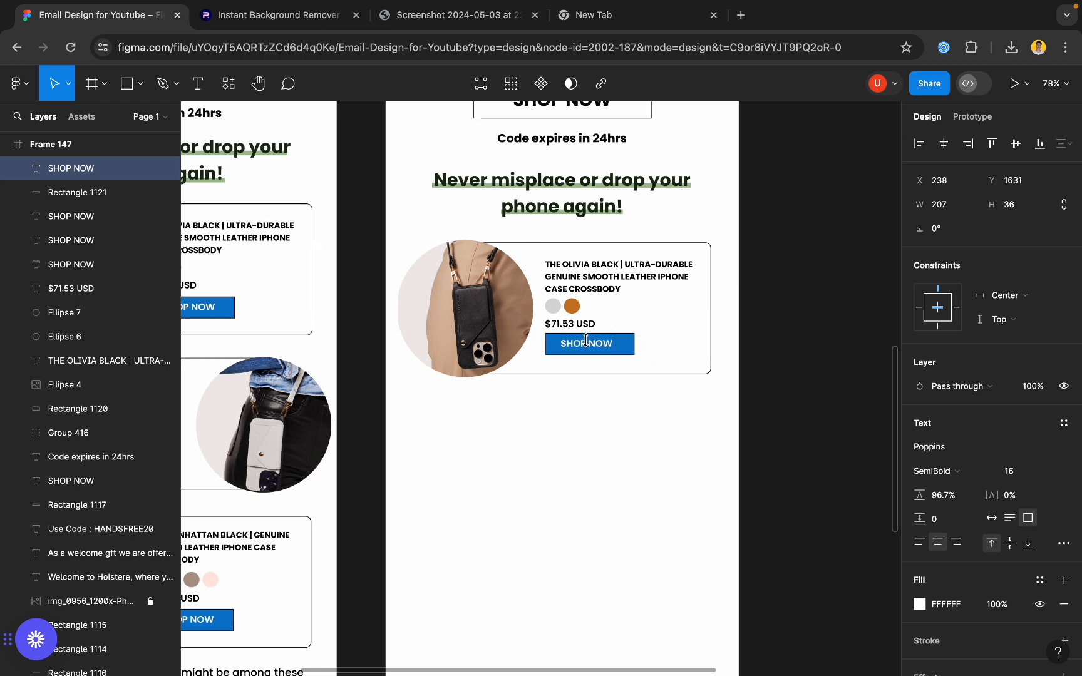
{"action": "scroll", "coordinate": [503, 415], "scroll_direction": "down", "scroll_amount": 5}
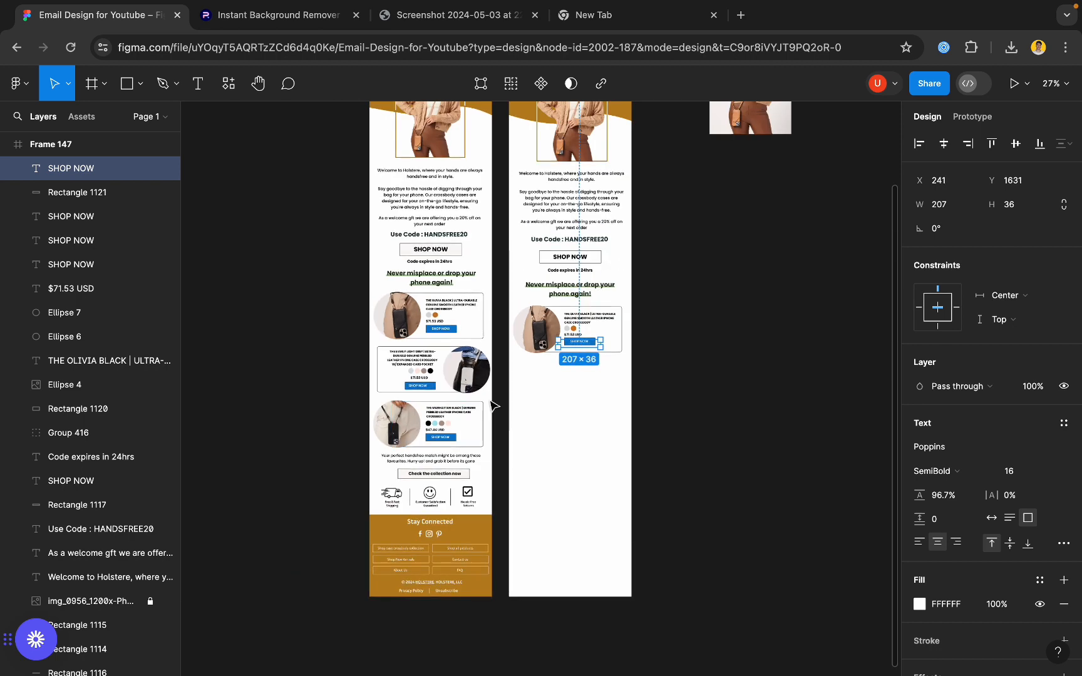
{"action": "scroll", "coordinate": [494, 411], "scroll_direction": "up", "scroll_amount": 2}
{"action": "left_click", "coordinate": [675, 301]}
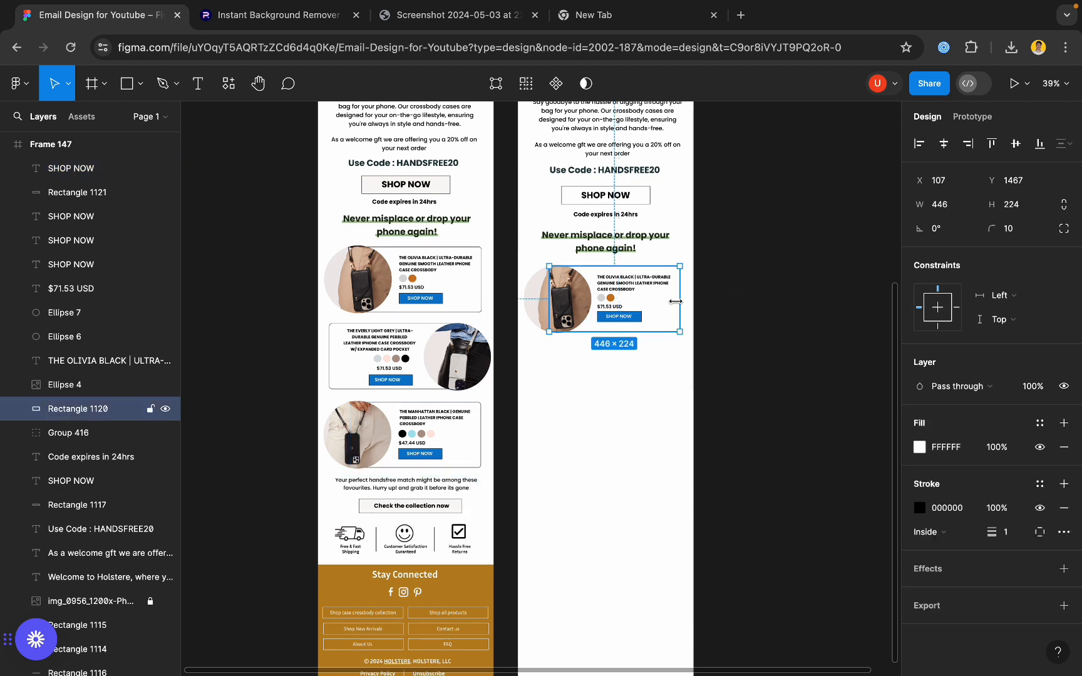
{"action": "key", "text": "super+d"}
{"action": "left_click_drag", "start_coordinate": [657, 313], "coordinate": [659, 399]}
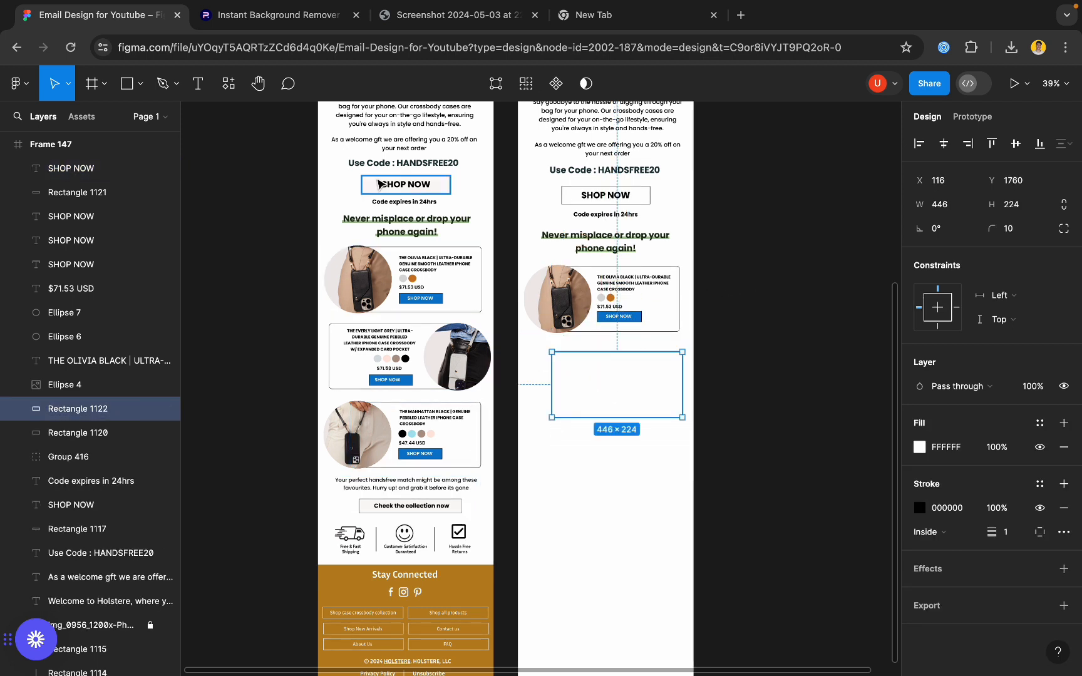
{"action": "left_click", "coordinate": [146, 97]}
{"action": "left_click", "coordinate": [182, 173]}
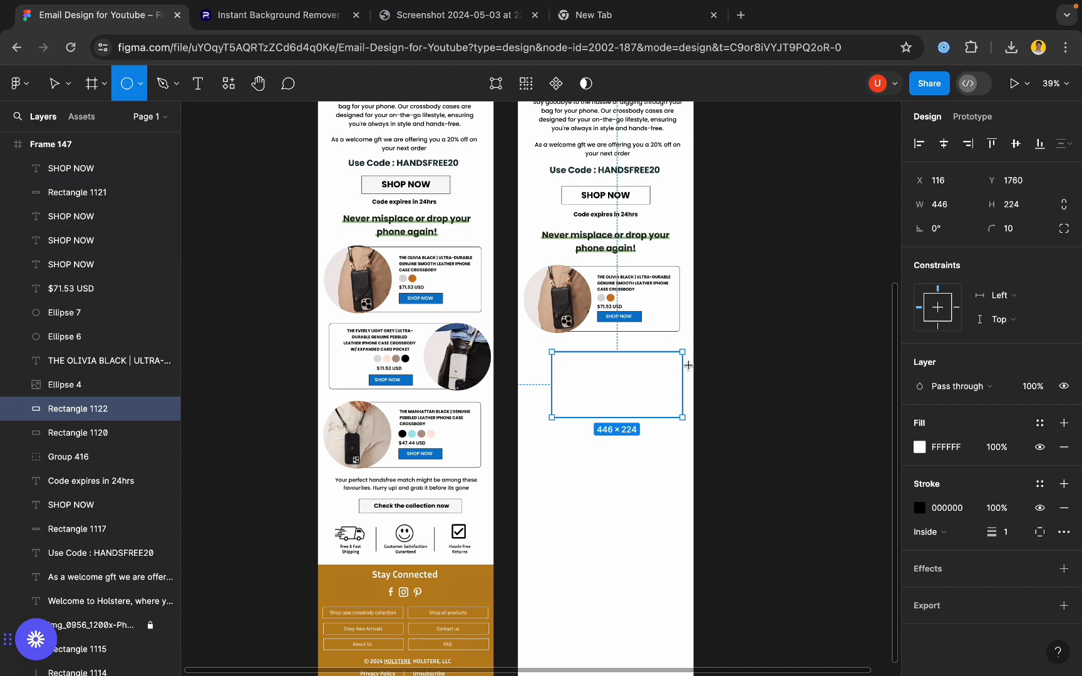
{"action": "left_click_drag", "start_coordinate": [688, 365], "coordinate": [611, 411]}
{"action": "left_click", "coordinate": [752, 344]}
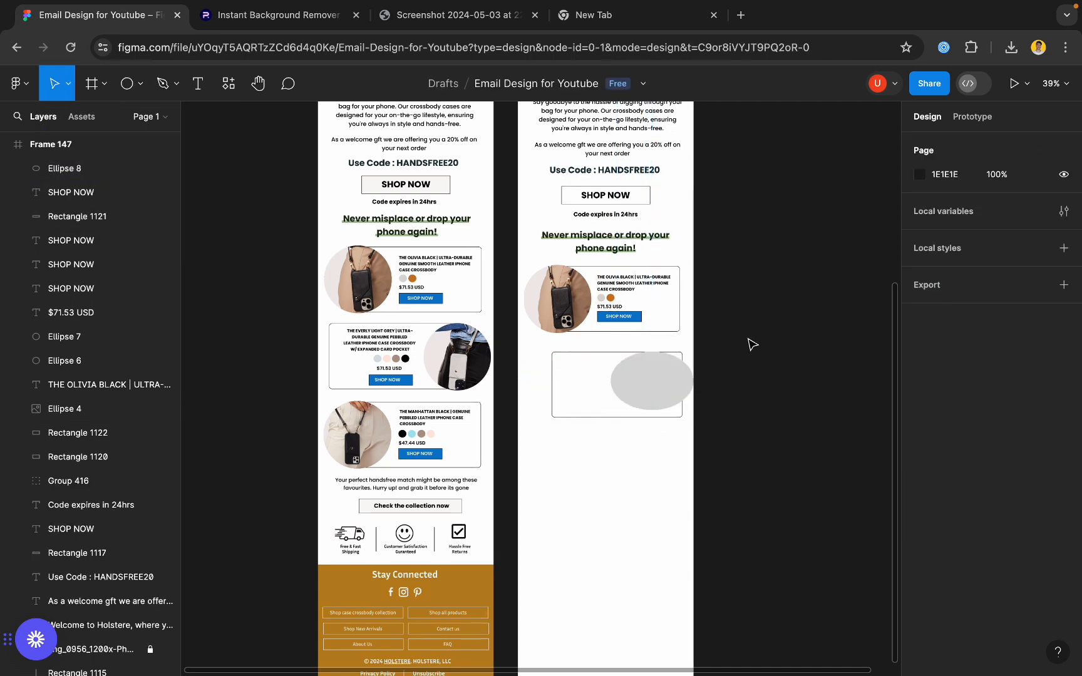
{"action": "left_click_drag", "start_coordinate": [748, 338], "coordinate": [551, 435]}
{"action": "key", "text": "Delete"}
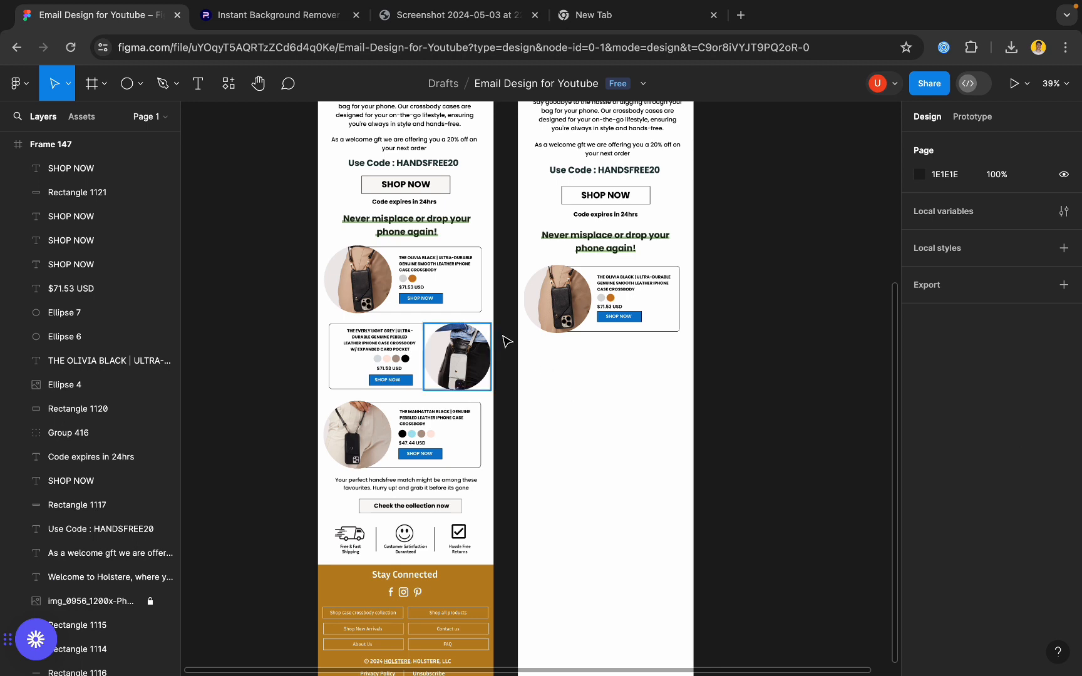
- Copy the second and third product cards from the reference frame to beneath the first card in the new frame
{"action": "left_click_drag", "start_coordinate": [503, 335], "coordinate": [335, 464]}
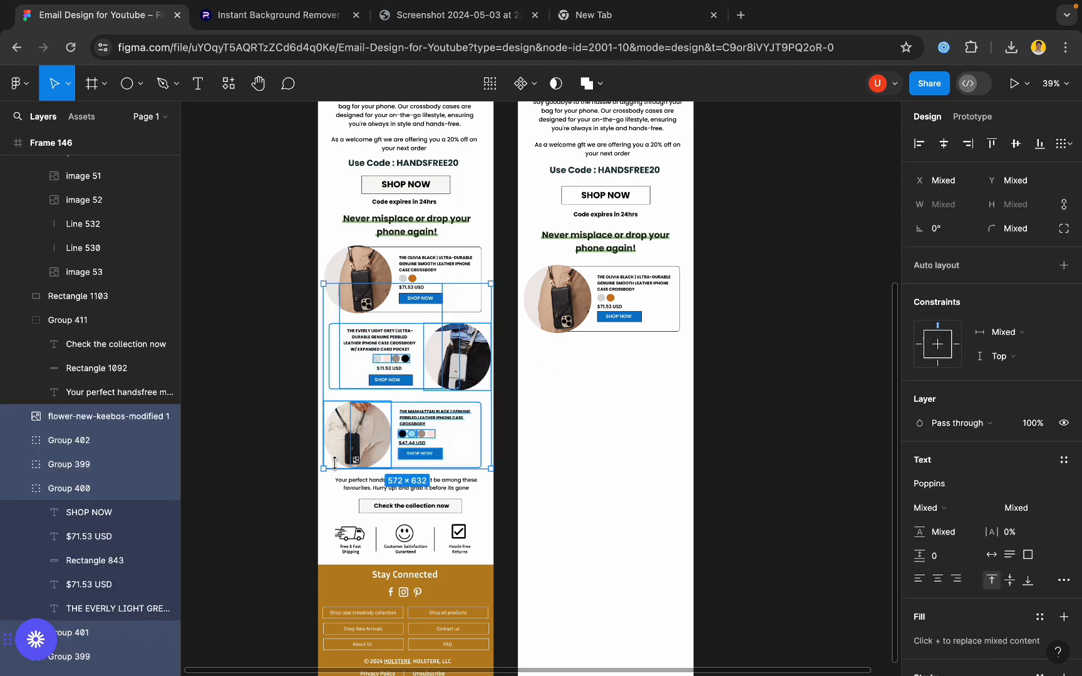
{"action": "key", "text": "ctrl+d"}
{"action": "left_click_drag", "start_coordinate": [334, 411], "coordinate": [555, 424]}
{"action": "left_click", "coordinate": [555, 427]}
{"action": "left_click", "coordinate": [566, 299]}
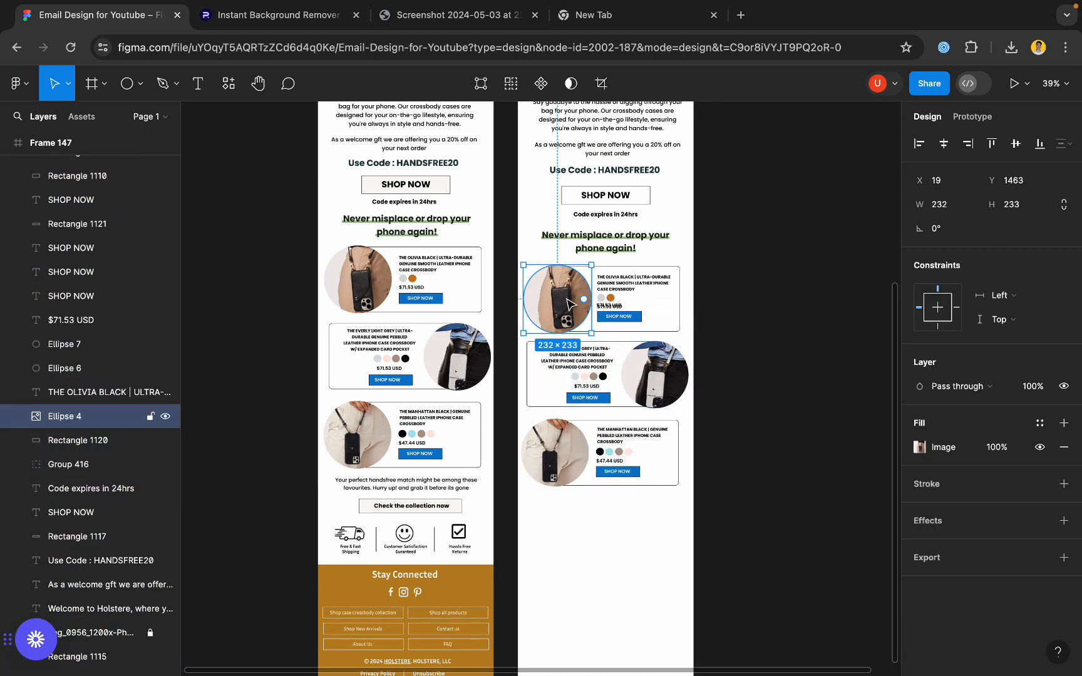
{"action": "scroll", "coordinate": [570, 460], "scroll_direction": "down", "scroll_amount": 2}
{"action": "left_click", "coordinate": [626, 322]}
{"action": "left_click", "coordinate": [573, 370]}
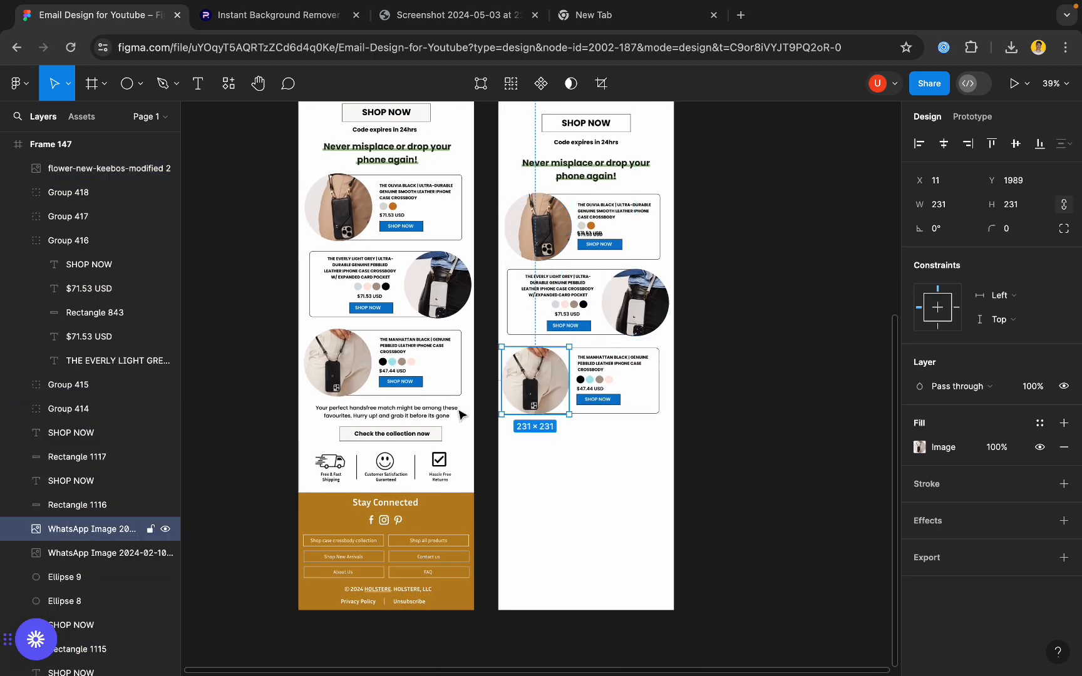
- Copy the "Your perfect handsfree match" text from the reference to below the new frame's third card
{"action": "left_click", "coordinate": [416, 418]}
{"action": "key", "text": "super+d"}
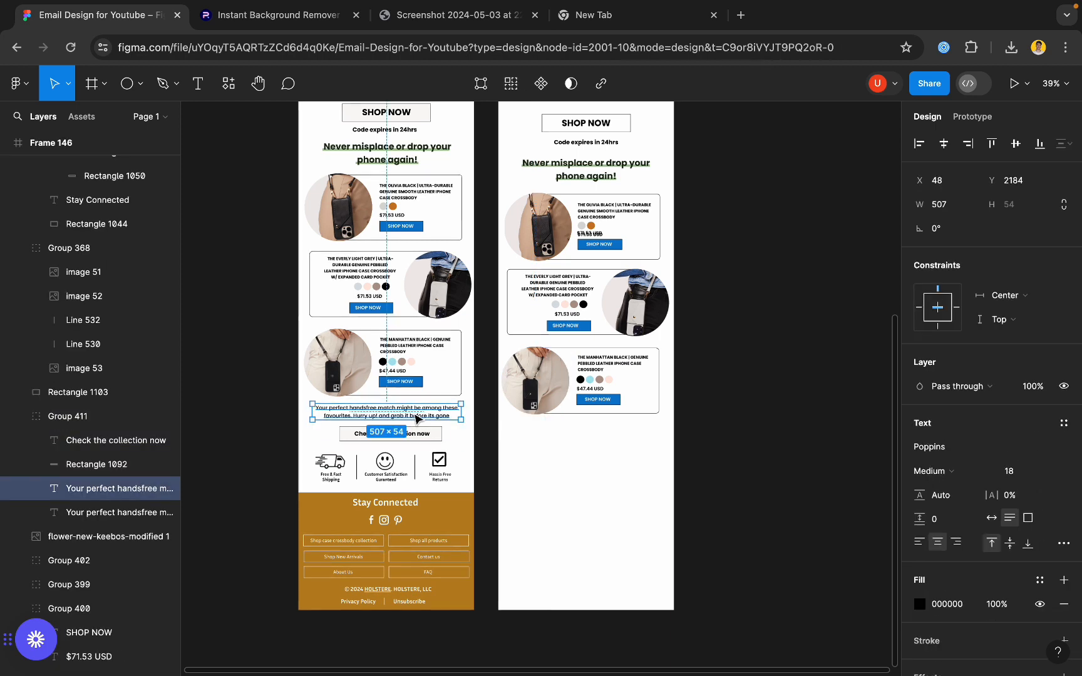
{"action": "left_click_drag", "start_coordinate": [484, 433], "coordinate": [614, 435]}
- Replace the loose closing text with a copy of the reference's text and Check the collection now button group at X 46, Y 2257
{"action": "left_click", "coordinate": [427, 446]}
{"action": "left_click", "coordinate": [427, 446]}
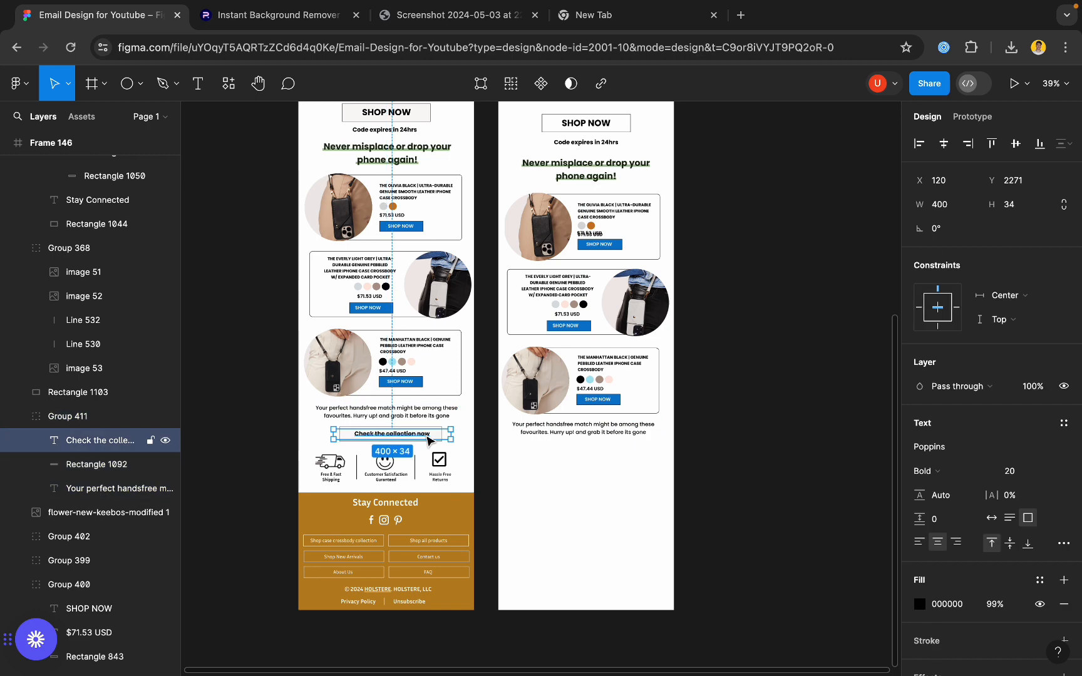
{"action": "scroll", "coordinate": [447, 442], "scroll_direction": "up", "scroll_amount": 3}
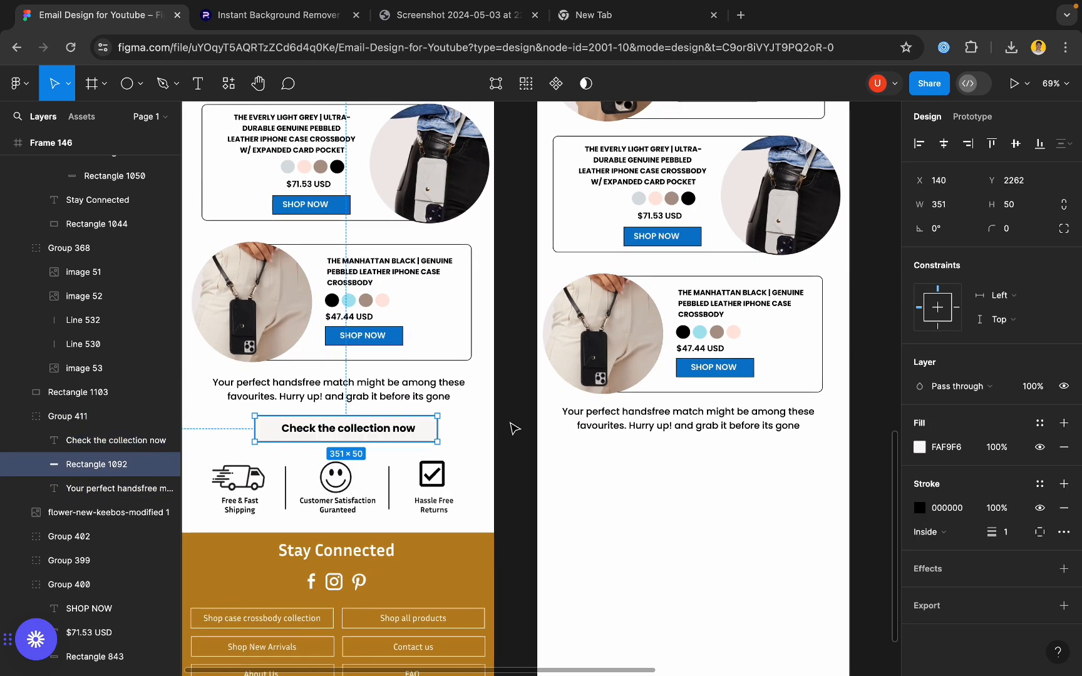
{"action": "left_click_drag", "start_coordinate": [513, 421], "coordinate": [753, 495]}
{"action": "key", "text": "super+d"}
{"action": "left_click", "coordinate": [725, 420]}
{"action": "key", "text": "Delete"}
{"action": "left_click", "coordinate": [732, 457]}
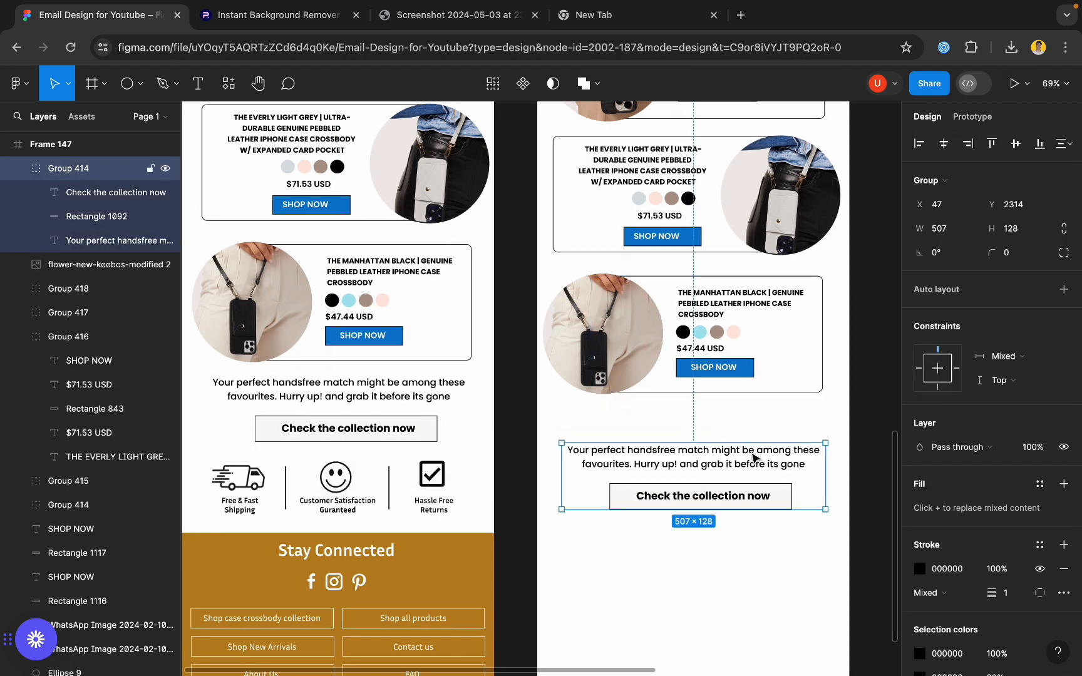
{"action": "left_click_drag", "start_coordinate": [754, 459], "coordinate": [753, 434]}
- Open the image fill of the reference's Free & Fast Shipping icon to examine its source picture
{"action": "scroll", "coordinate": [592, 385], "scroll_direction": "down", "scroll_amount": 5}
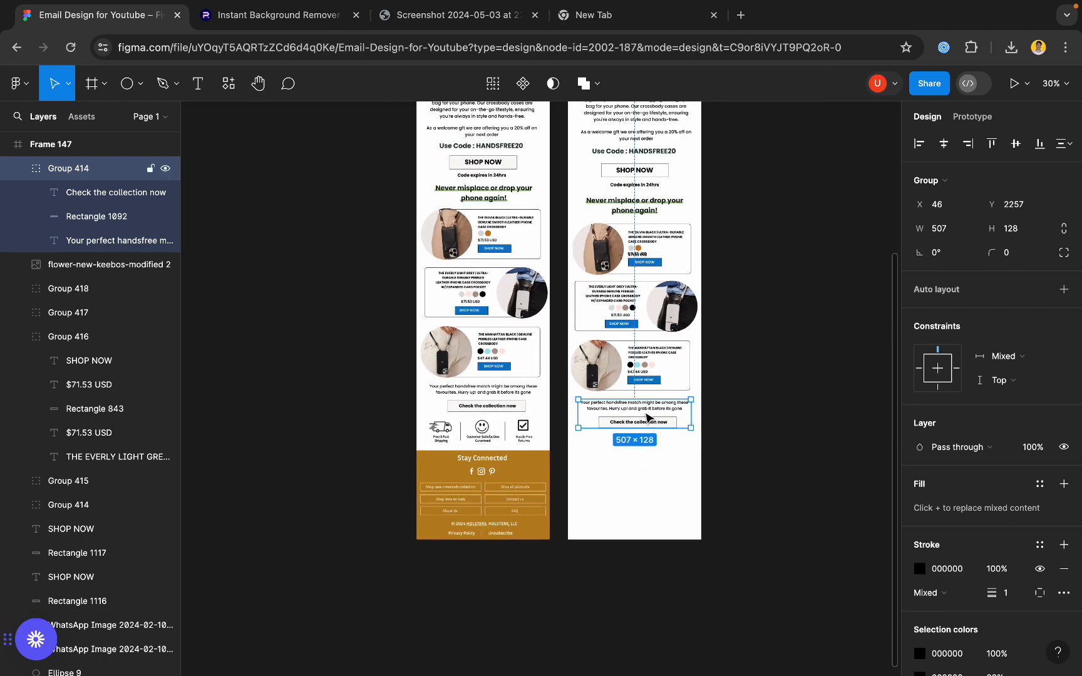
{"action": "scroll", "coordinate": [501, 444], "scroll_direction": "up", "scroll_amount": 10}
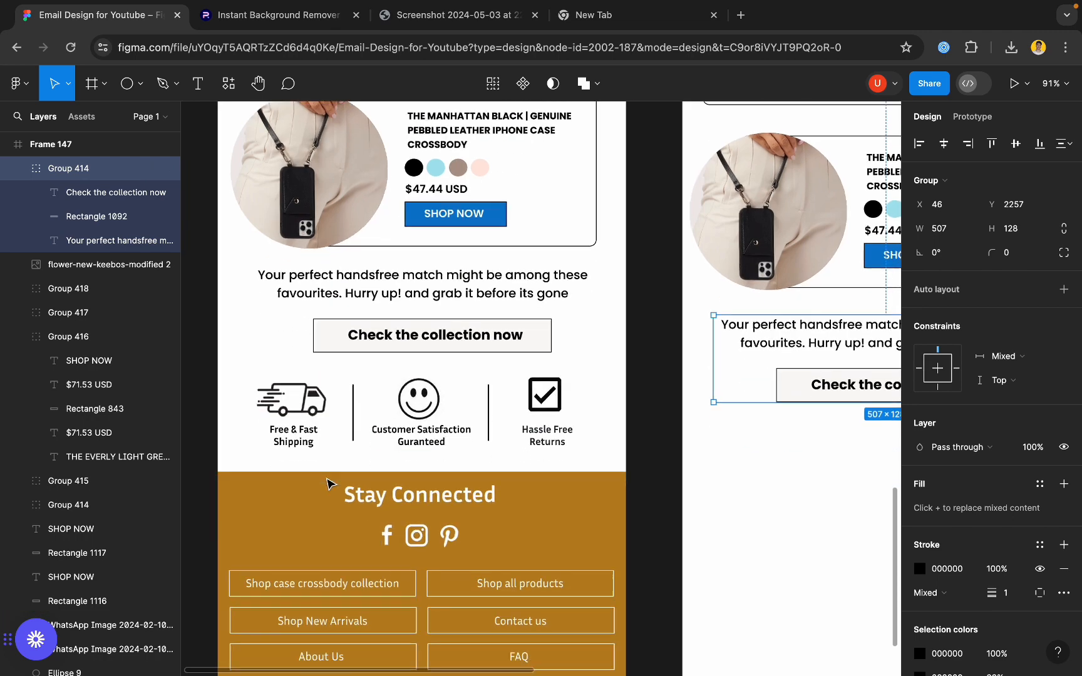
{"action": "scroll", "coordinate": [330, 484], "scroll_direction": "down", "scroll_amount": 2}
{"action": "double_click", "coordinate": [281, 354]}
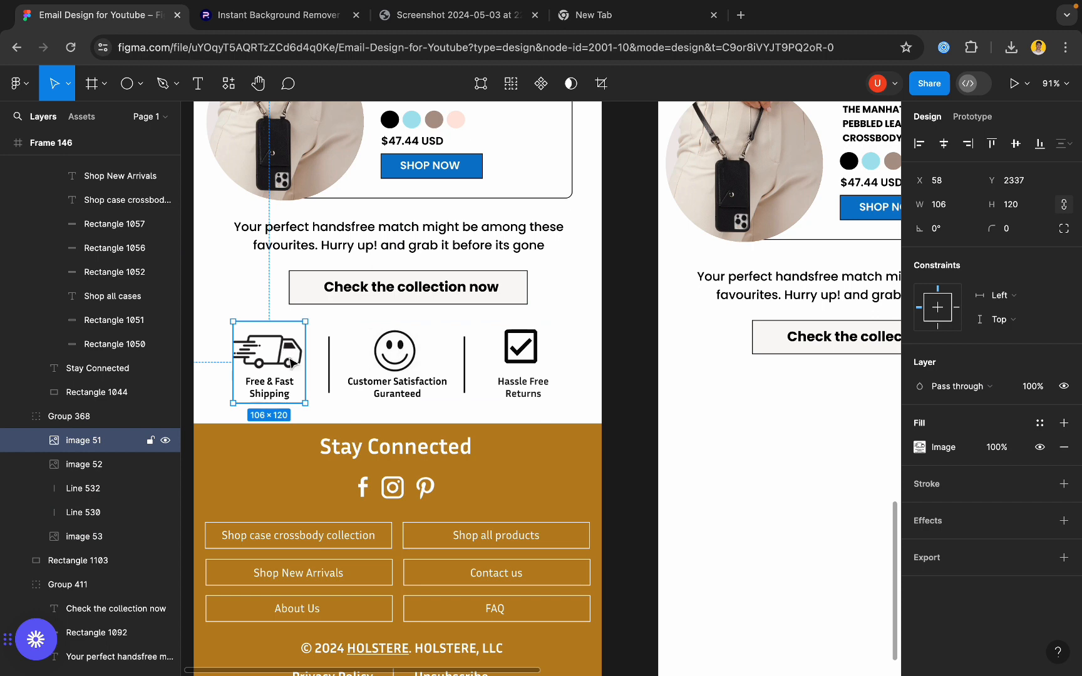
{"action": "double_click", "coordinate": [287, 362]}
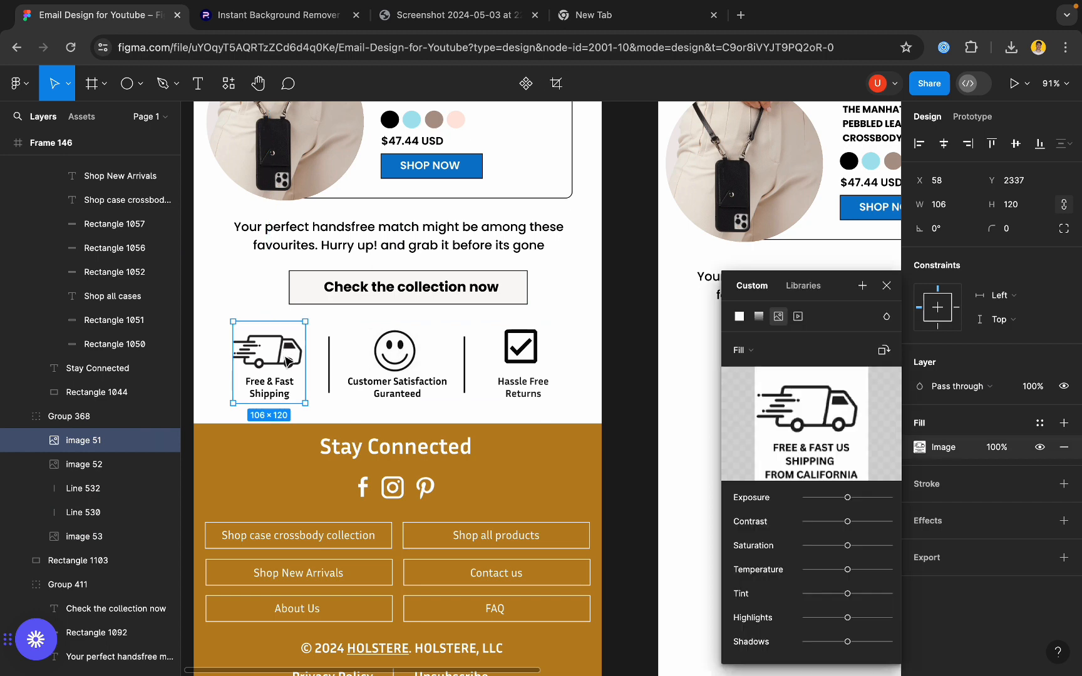
- Search Google for "free shipping black png" and preview the PNGWing outlined truck with a check mark
{"action": "left_click", "coordinate": [631, 19]}
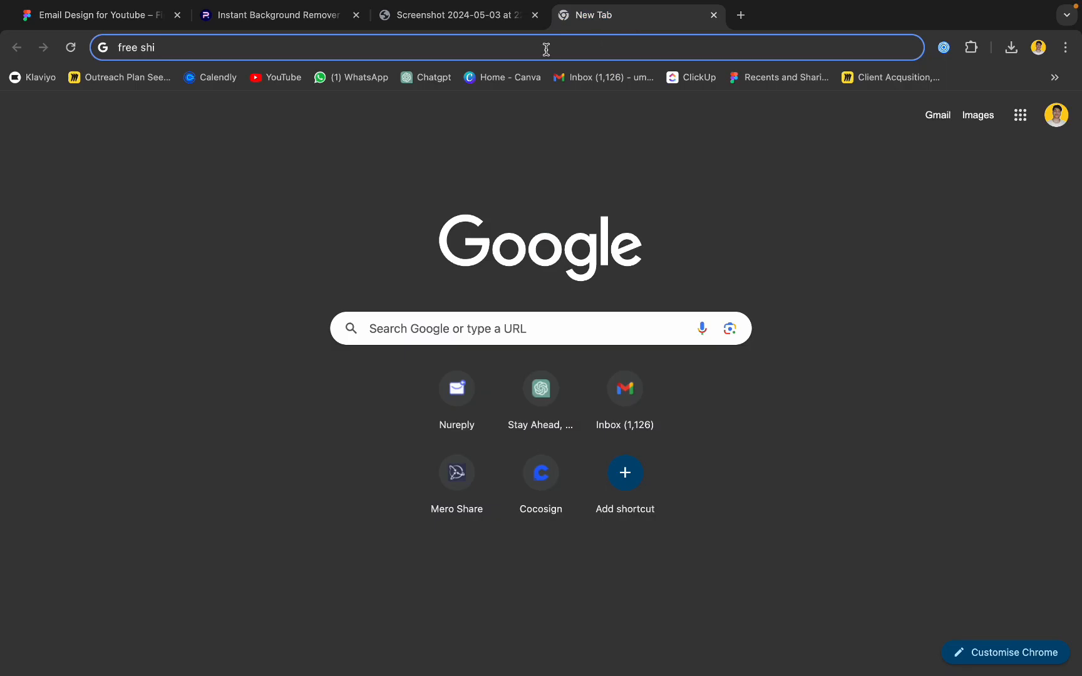
{"action": "type", "text": "f"}
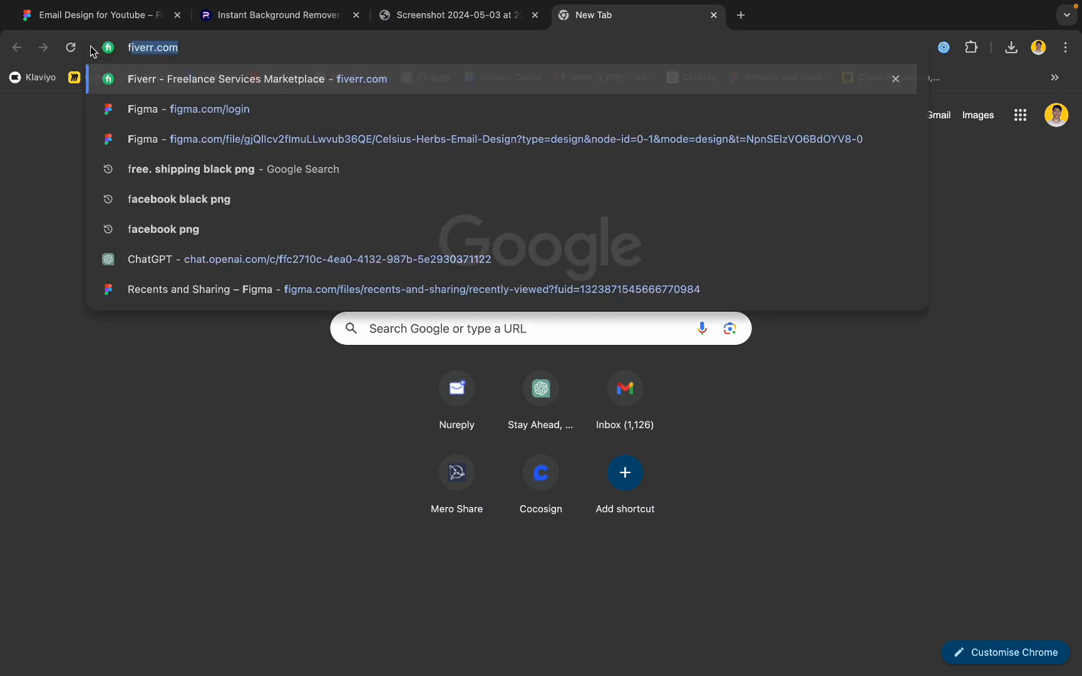
{"action": "type", "text": "ree shipp"}
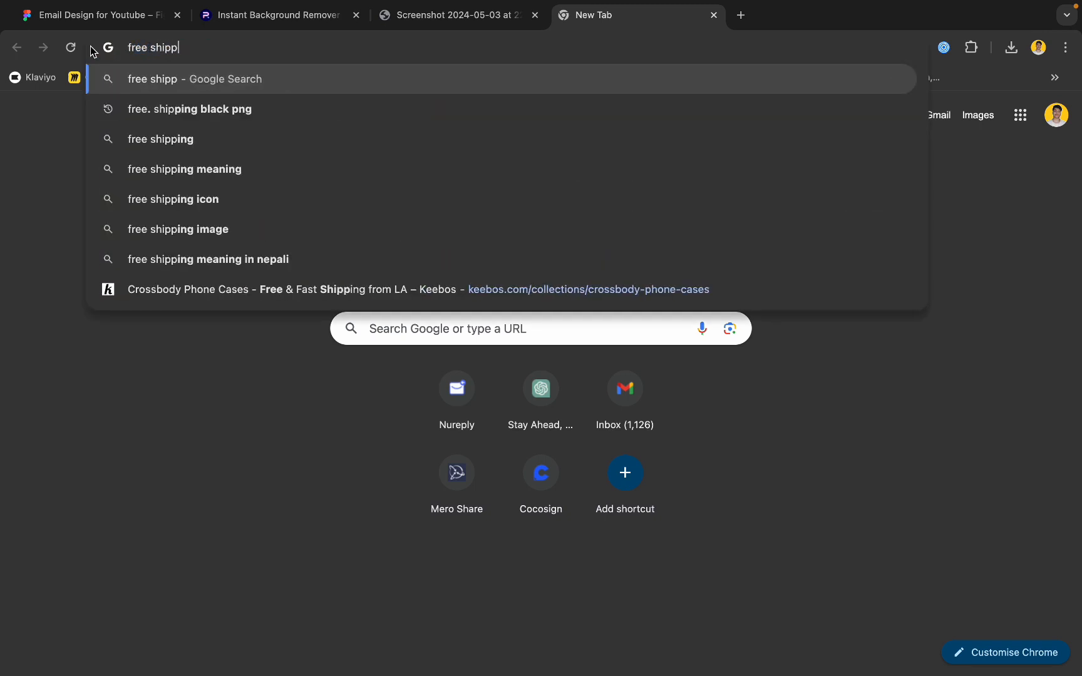
{"action": "type", "text": "ing black png"}
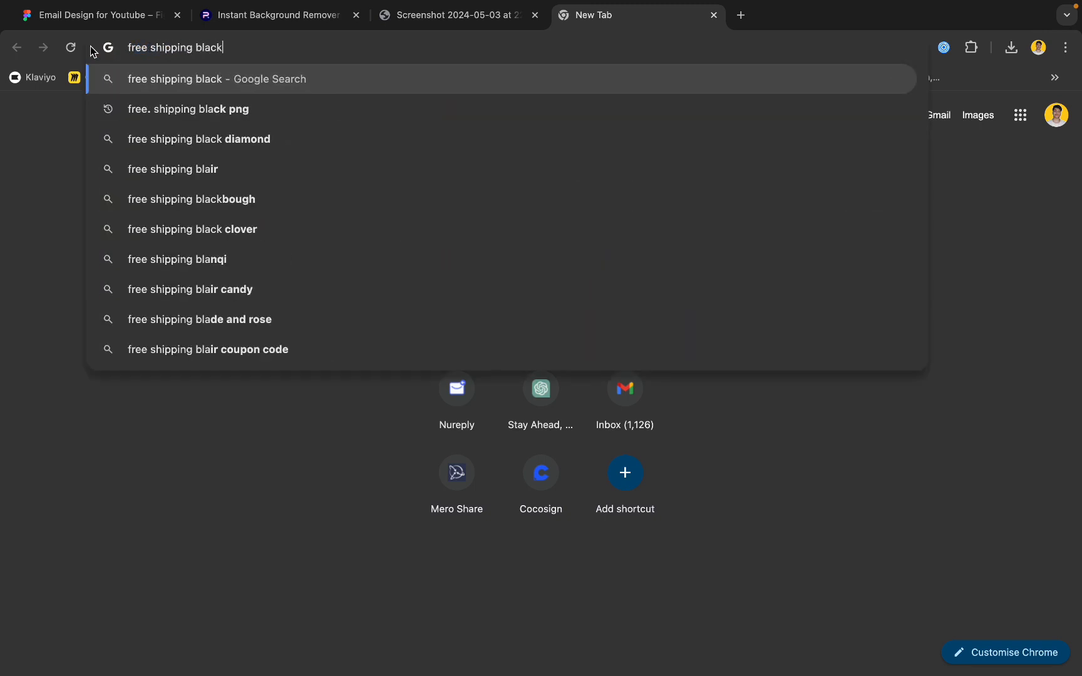
{"action": "key", "text": "Return"}
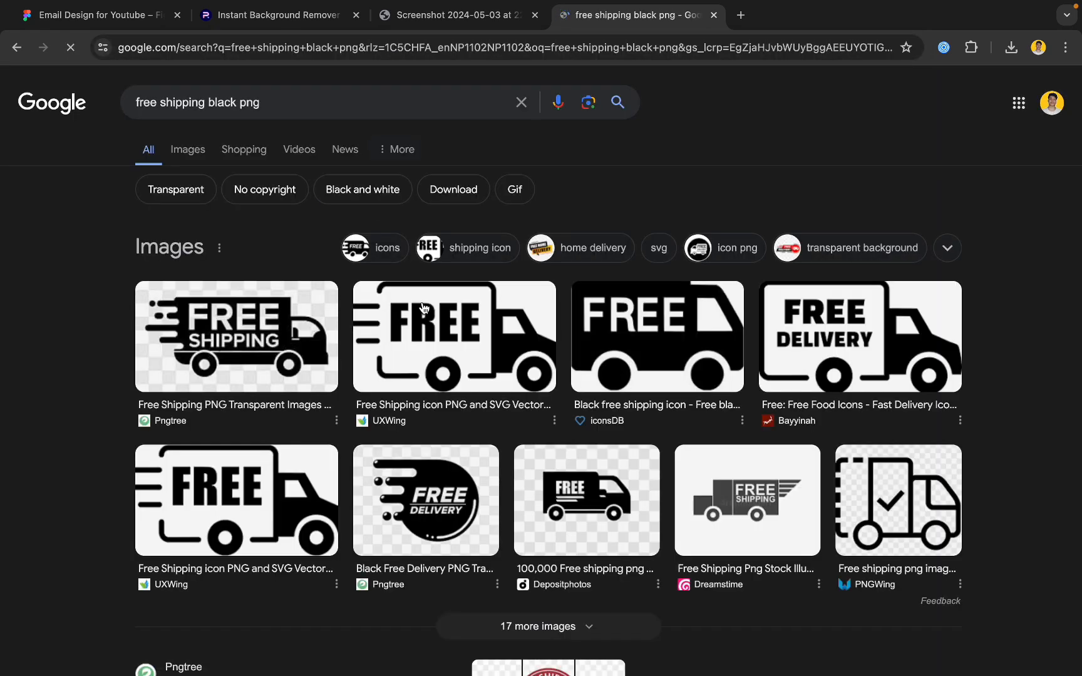
{"action": "left_click", "coordinate": [895, 501]}
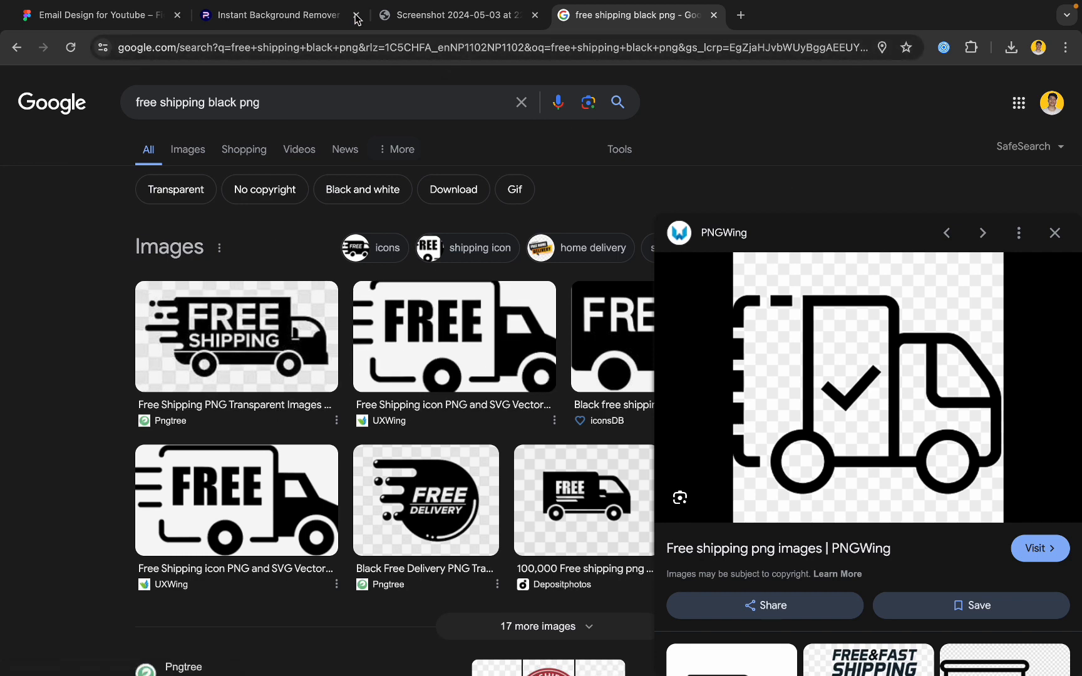
{"action": "left_click", "coordinate": [322, 15]}
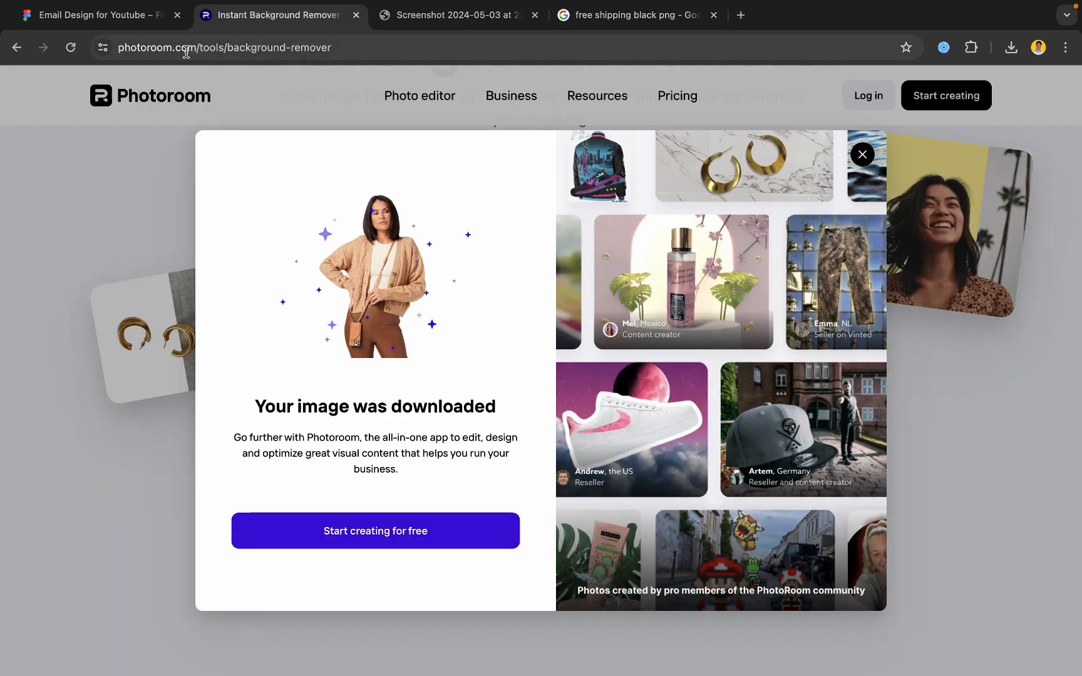
{"action": "left_click", "coordinate": [106, 16]}
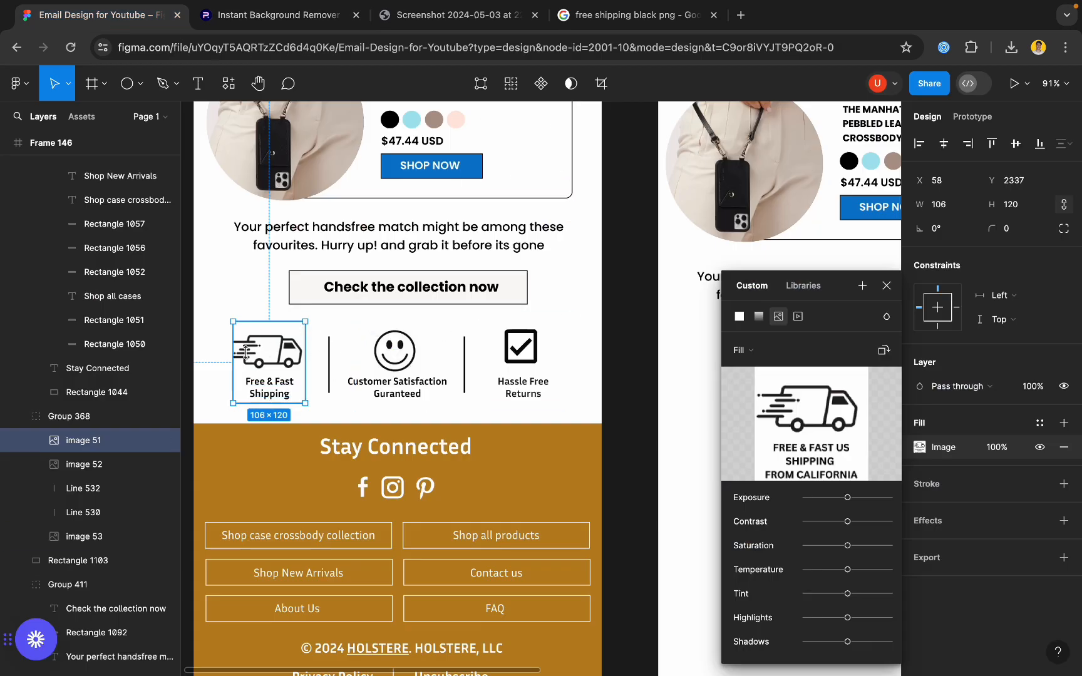
{"action": "left_click", "coordinate": [675, 12]}
{"action": "left_click", "coordinate": [122, 15]}
{"action": "scroll", "coordinate": [272, 343], "scroll_direction": "left", "scroll_amount": 2}
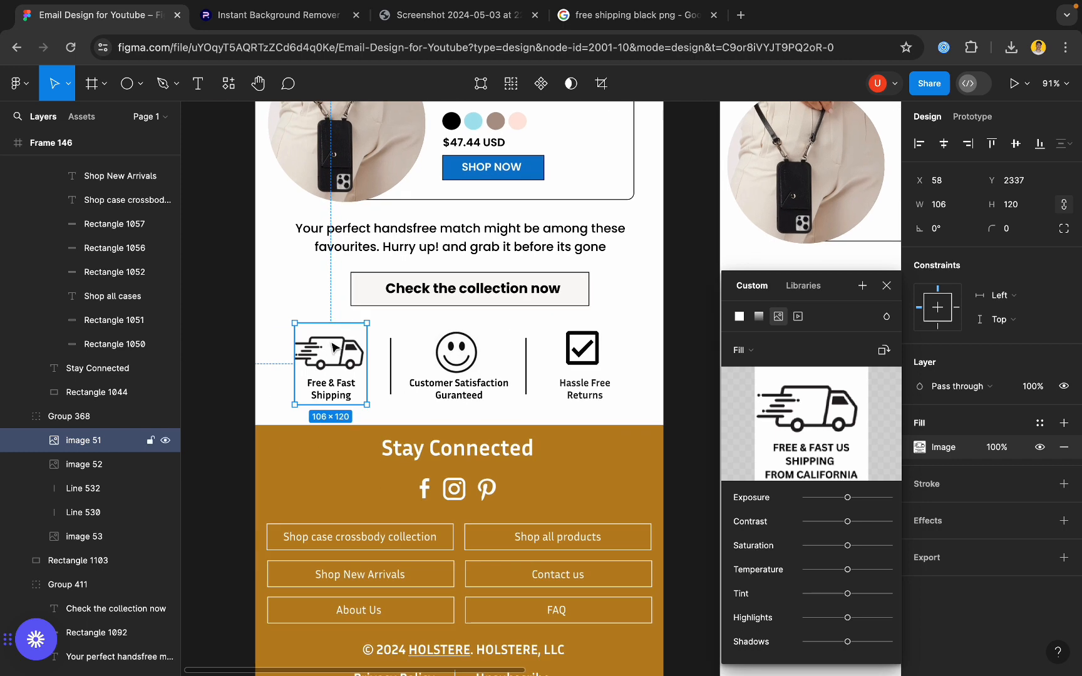
{"action": "scroll", "coordinate": [334, 348], "scroll_direction": "up", "scroll_amount": 5}
{"action": "left_click", "coordinate": [323, 18]}
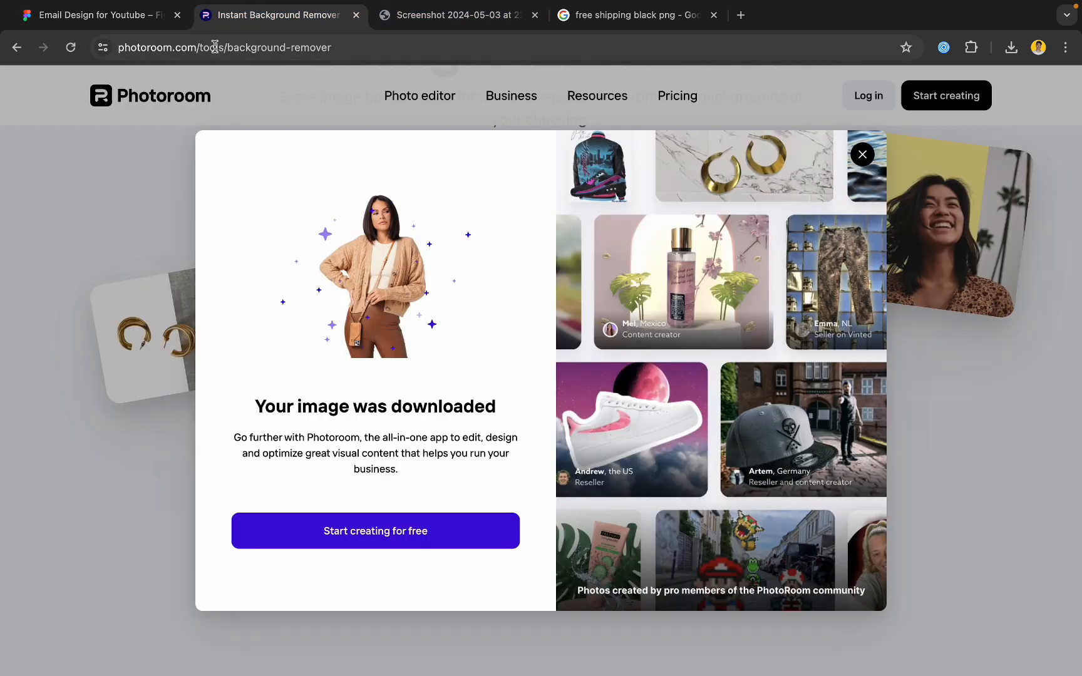
- Return to the Email Design for Youtube file in Figma and close the truck icon's image fill settings
{"action": "left_click", "coordinate": [105, 20]}
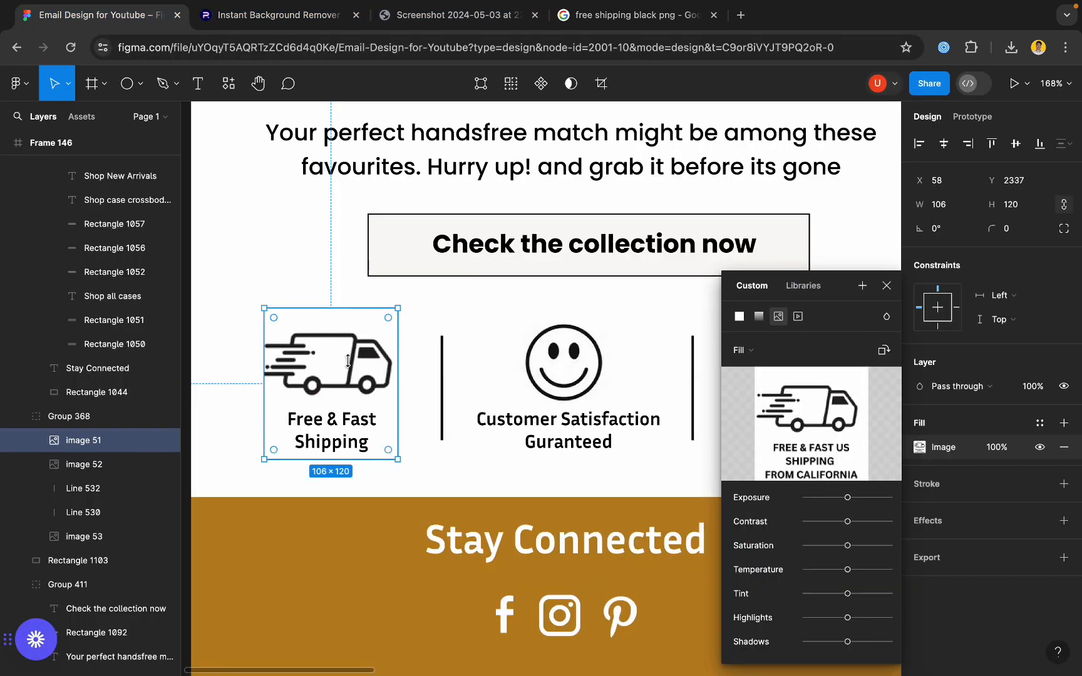
{"action": "scroll", "coordinate": [326, 330], "scroll_direction": "down", "scroll_amount": 2}
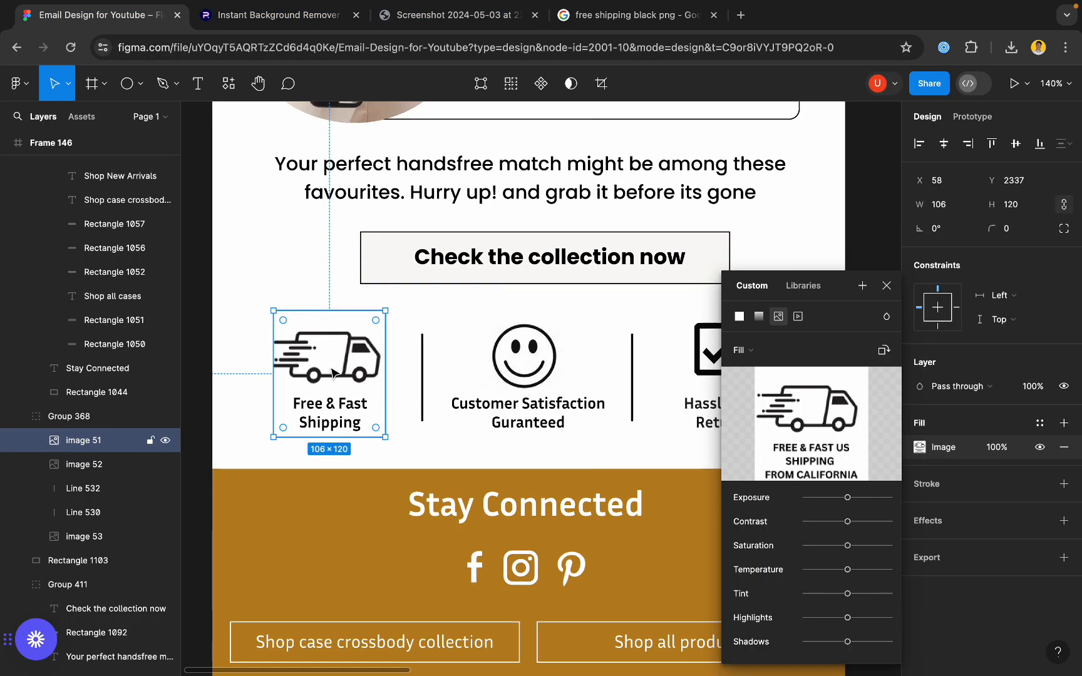
{"action": "scroll", "coordinate": [324, 362], "scroll_direction": "down", "scroll_amount": 2}
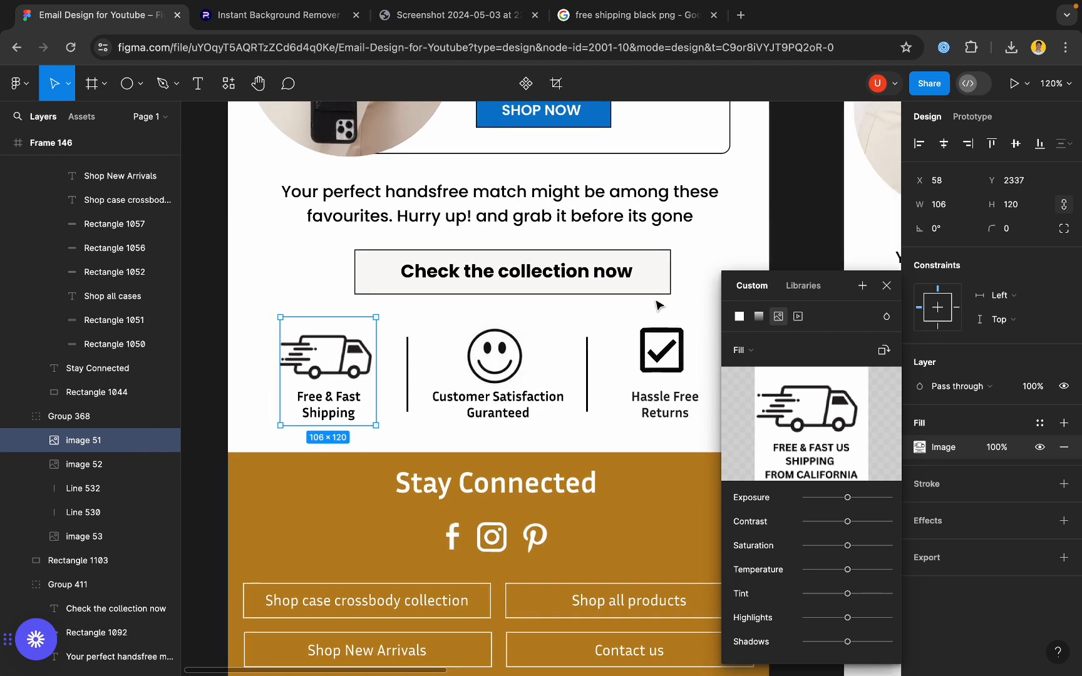
{"action": "left_click", "coordinate": [887, 287]}
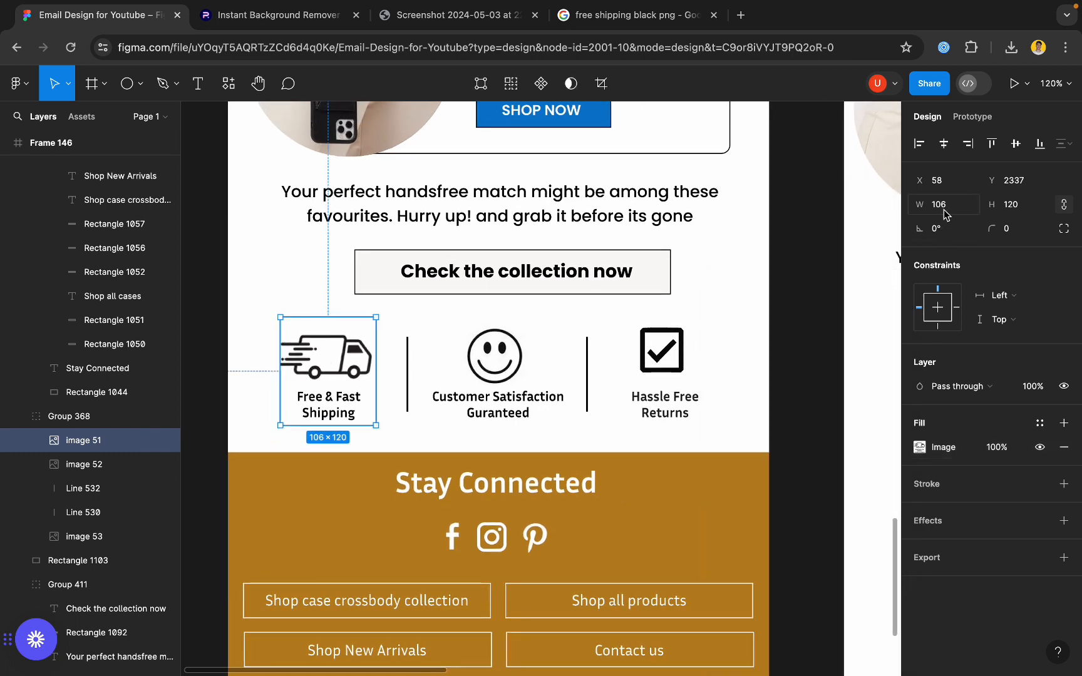
- Examine the reference's Free & Fast Shipping caption and its text settings
{"action": "left_click", "coordinate": [330, 404]}
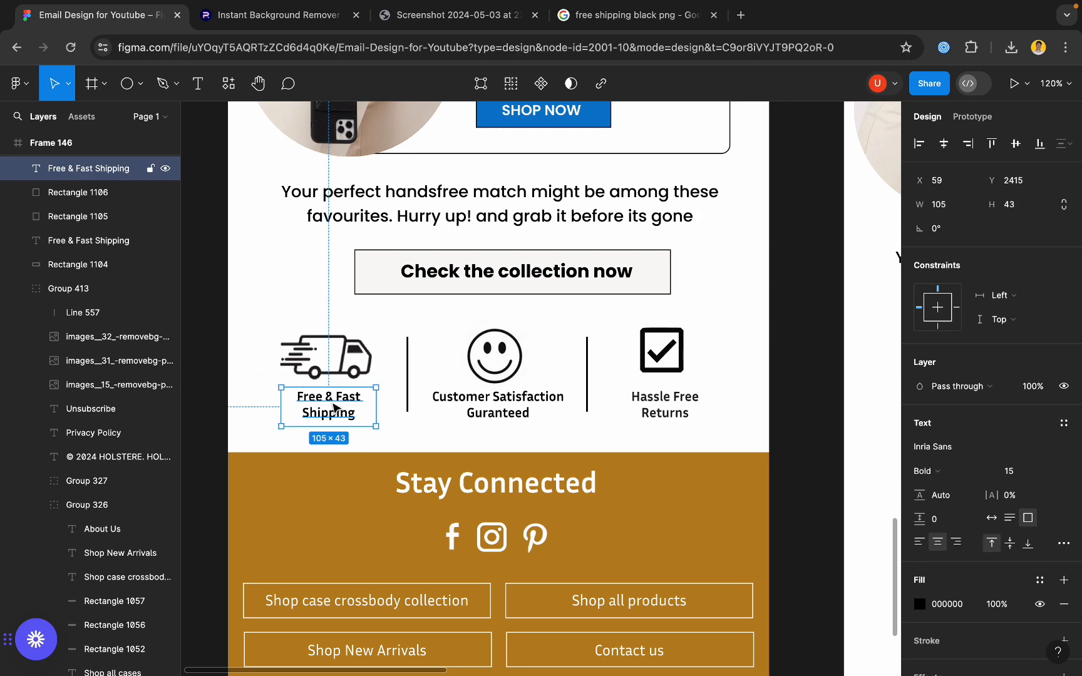
{"action": "left_click", "coordinate": [198, 88]}
{"action": "scroll", "coordinate": [329, 397], "scroll_direction": "up", "scroll_amount": 5}
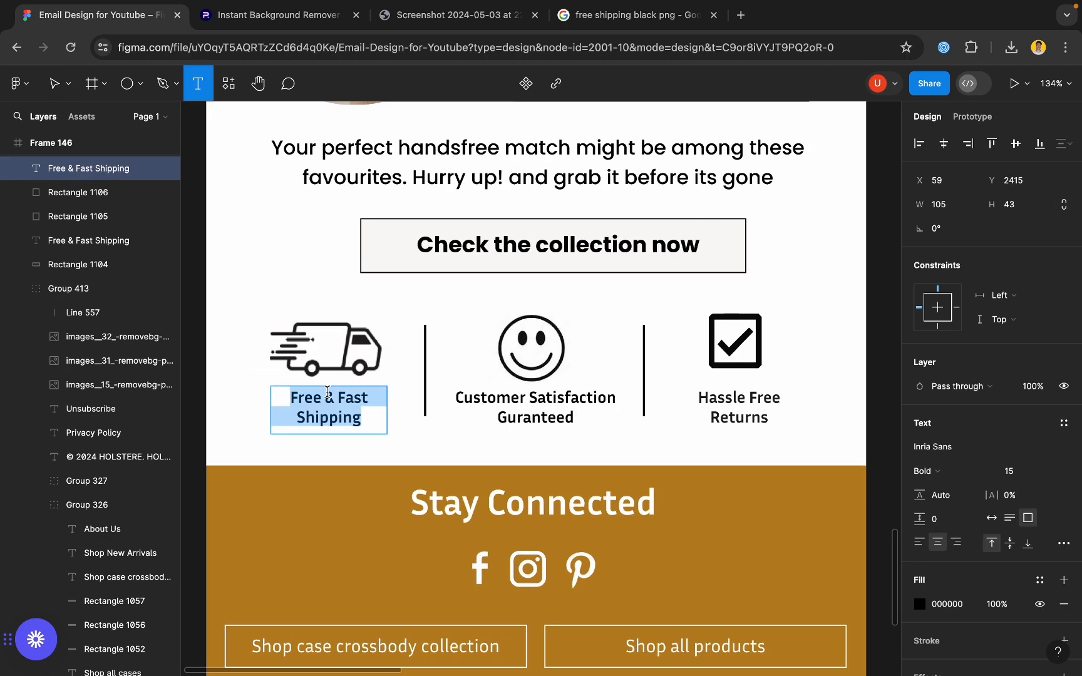
{"action": "left_click", "coordinate": [275, 400]}
{"action": "left_click_drag", "start_coordinate": [289, 401], "coordinate": [382, 441]}
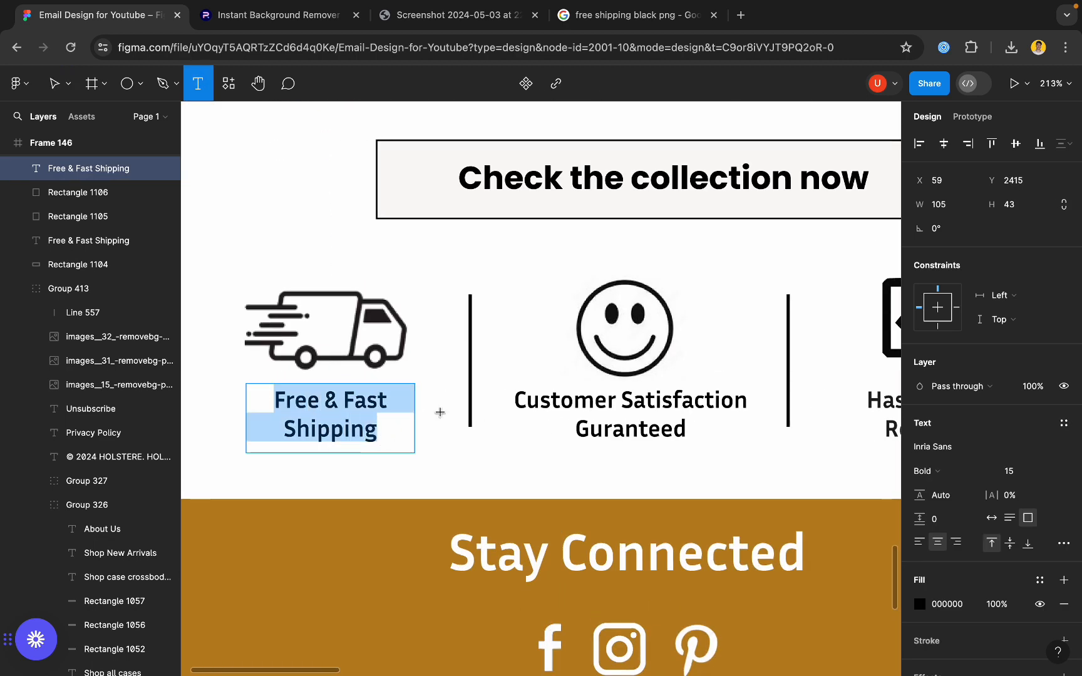
{"action": "left_click", "coordinate": [485, 457]}
{"action": "scroll", "coordinate": [370, 429], "scroll_direction": "down", "scroll_amount": 5}
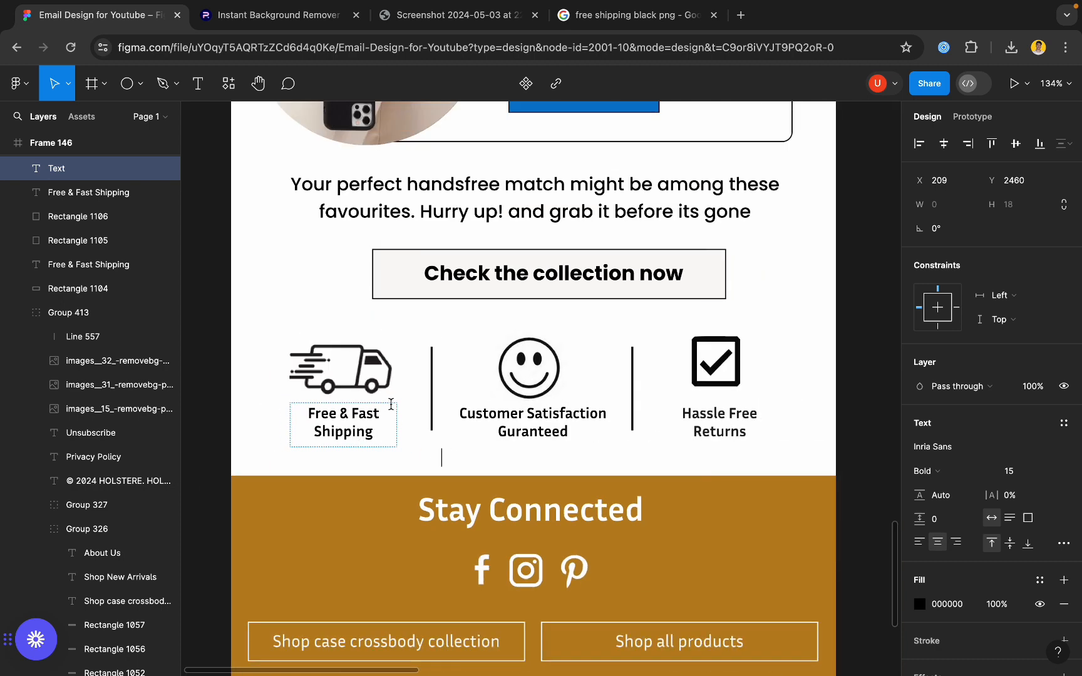
{"action": "left_click", "coordinate": [104, 84]}
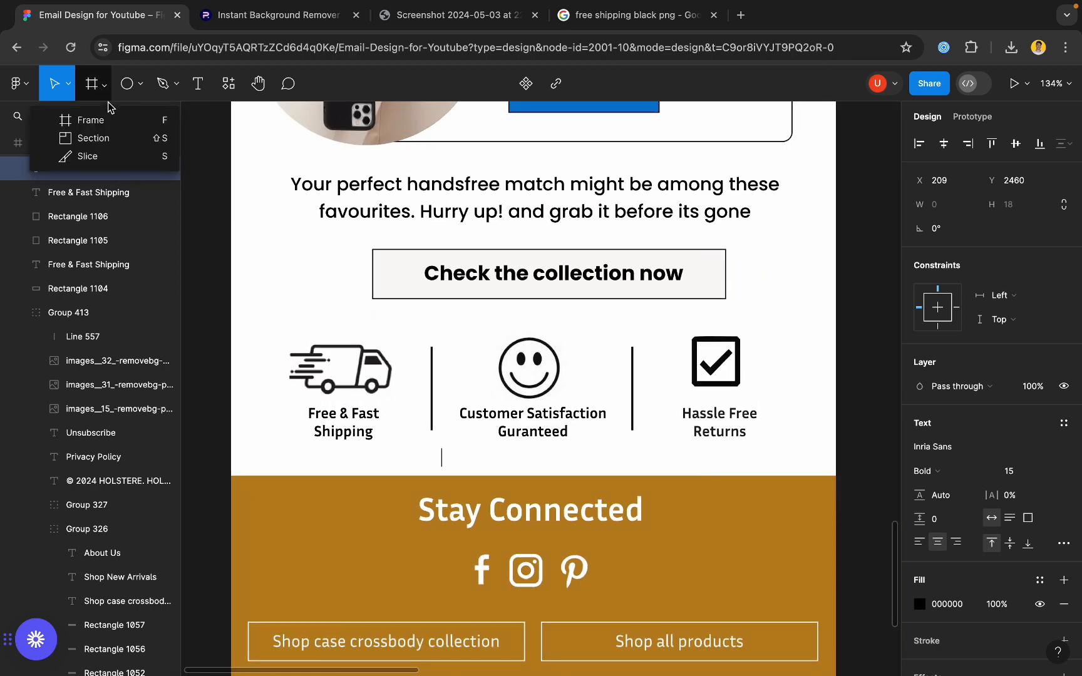
{"action": "left_click", "coordinate": [140, 84]}
{"action": "left_click", "coordinate": [140, 138]}
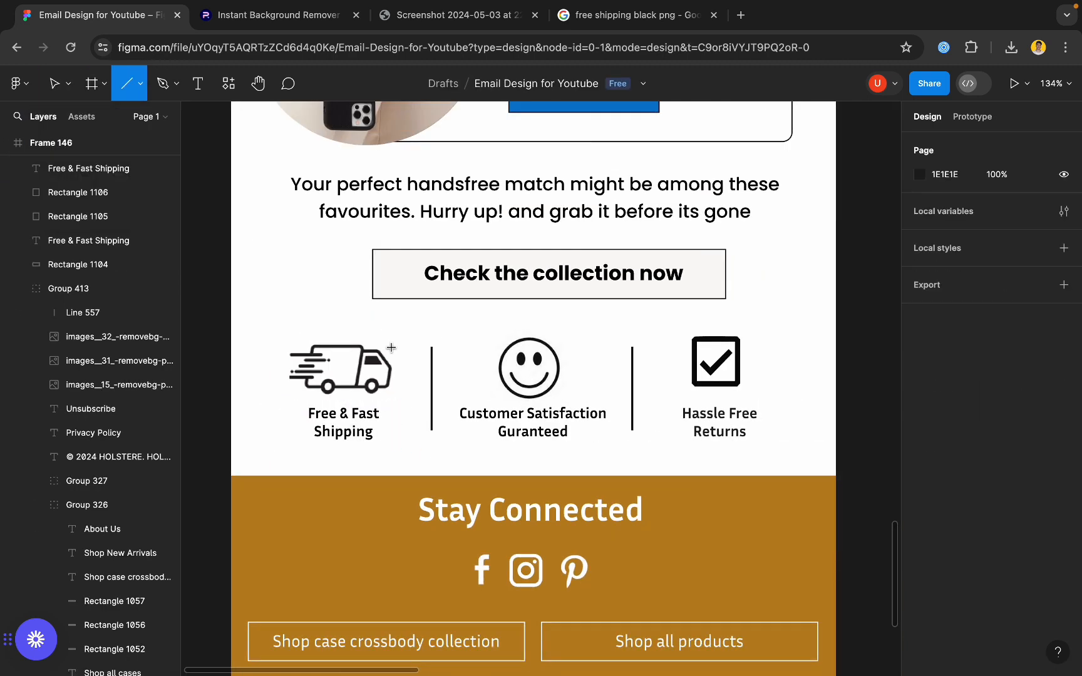
{"action": "scroll", "coordinate": [421, 367], "scroll_direction": "up", "scroll_amount": 5}
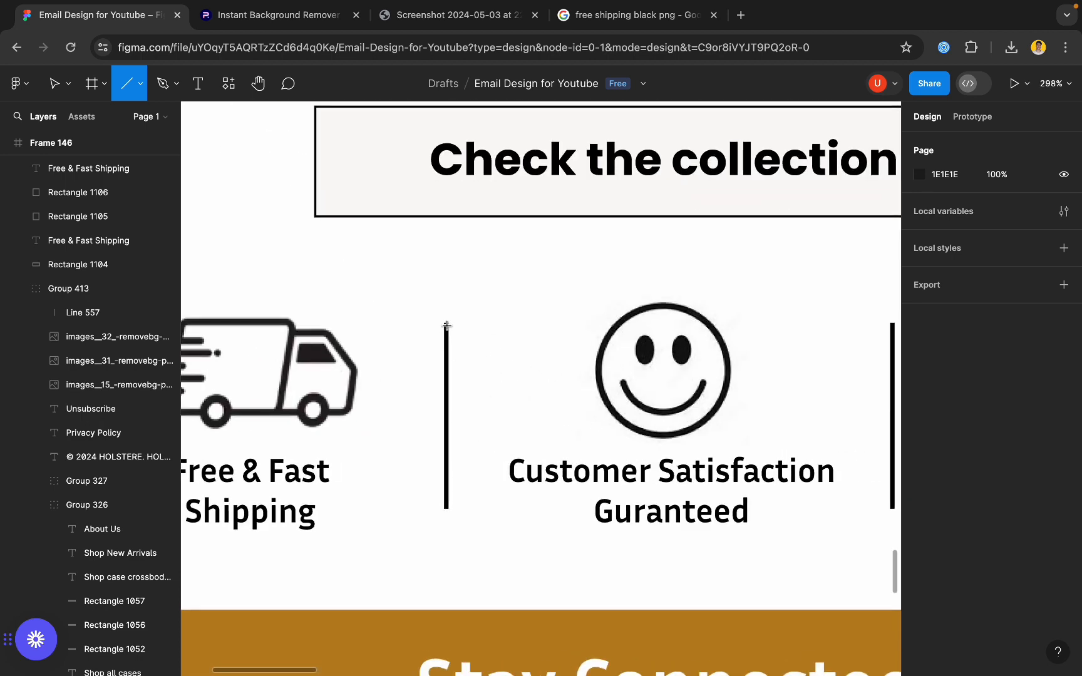
{"action": "mouse_move", "coordinate": [446, 325]}
{"action": "left_mouse_down"}
{"action": "mouse_move", "coordinate": [457, 470]}
{"action": "mouse_move", "coordinate": [446, 509]}
{"action": "left_mouse_up"}
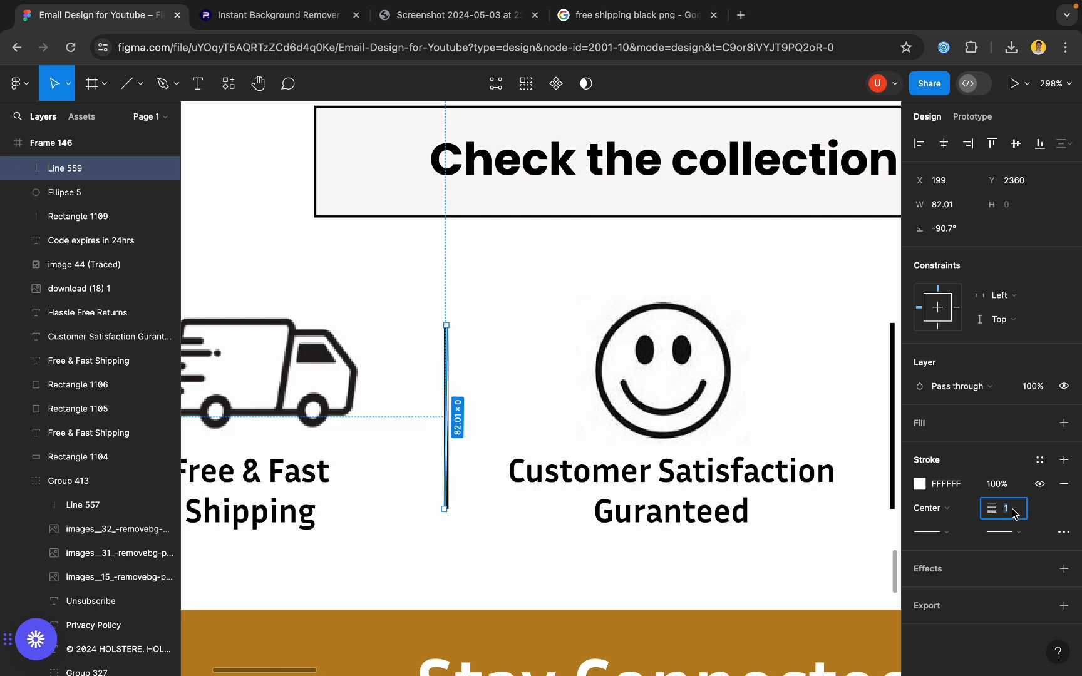
{"action": "type", "text": "3"}
{"action": "key", "text": "Return"}
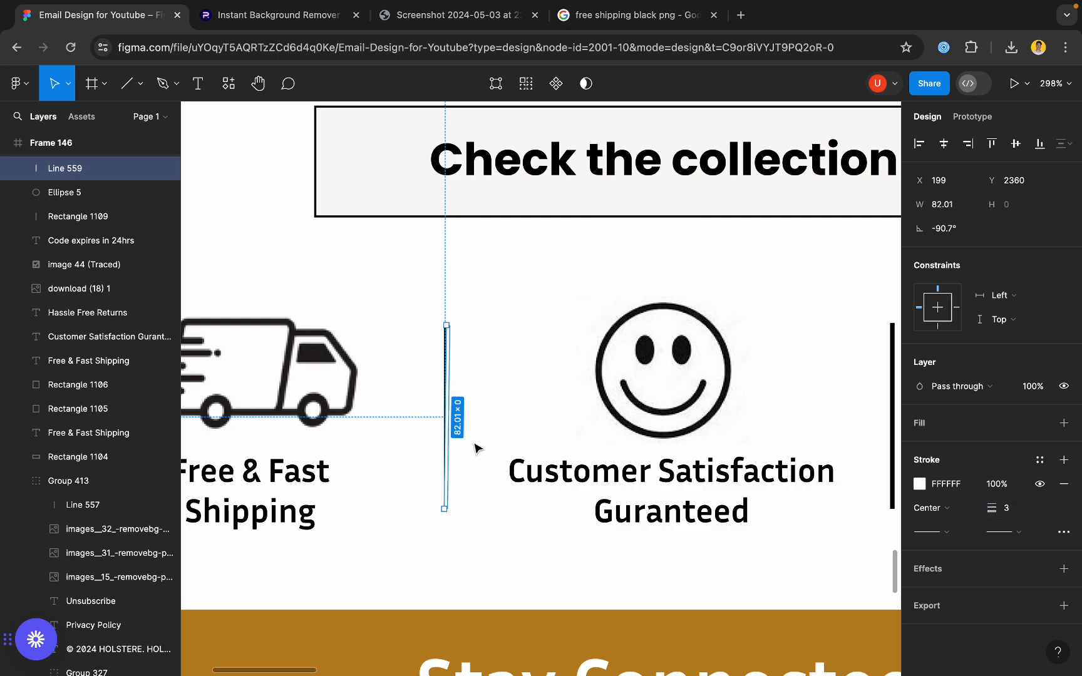
{"action": "key", "text": "super+z"}
{"action": "key", "text": "super+z"}
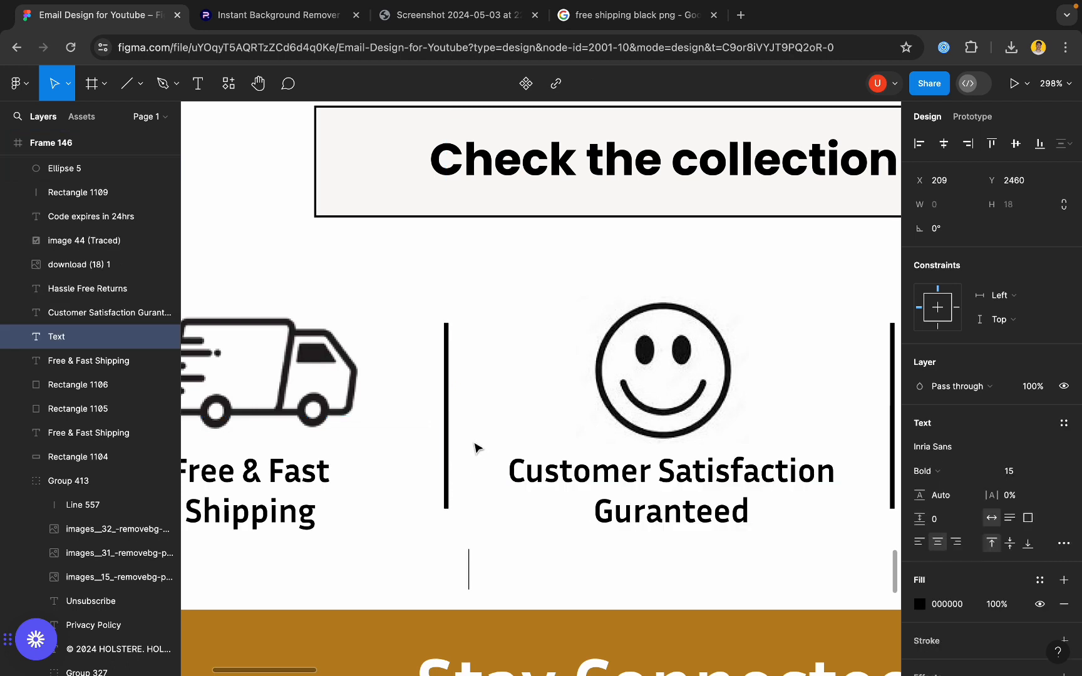
- Copy the reference's shipping, satisfaction and returns icons with their captions and dividers to below Frame 147's collection button
{"action": "scroll", "coordinate": [451, 438], "scroll_direction": "down", "scroll_amount": 5, "text": "ctrl"}
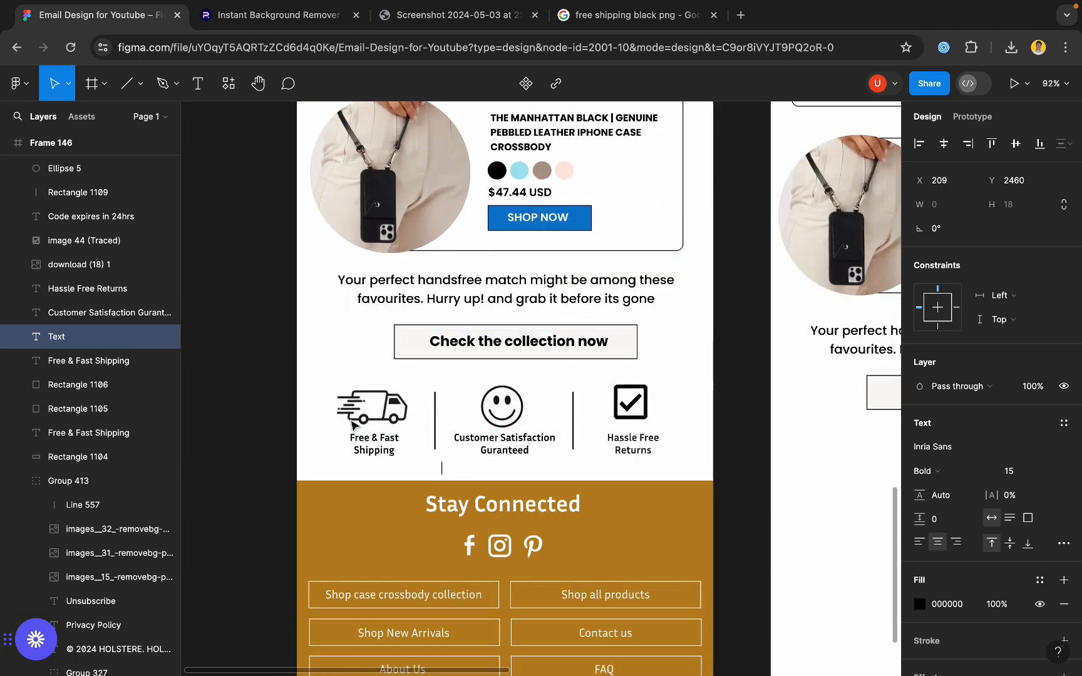
{"action": "scroll", "coordinate": [353, 424], "scroll_direction": "down", "scroll_amount": 5, "text": "ctrl"}
{"action": "left_click", "coordinate": [554, 460]}
{"action": "scroll", "coordinate": [640, 404], "scroll_direction": "up", "scroll_amount": 4, "text": "ctrl"}
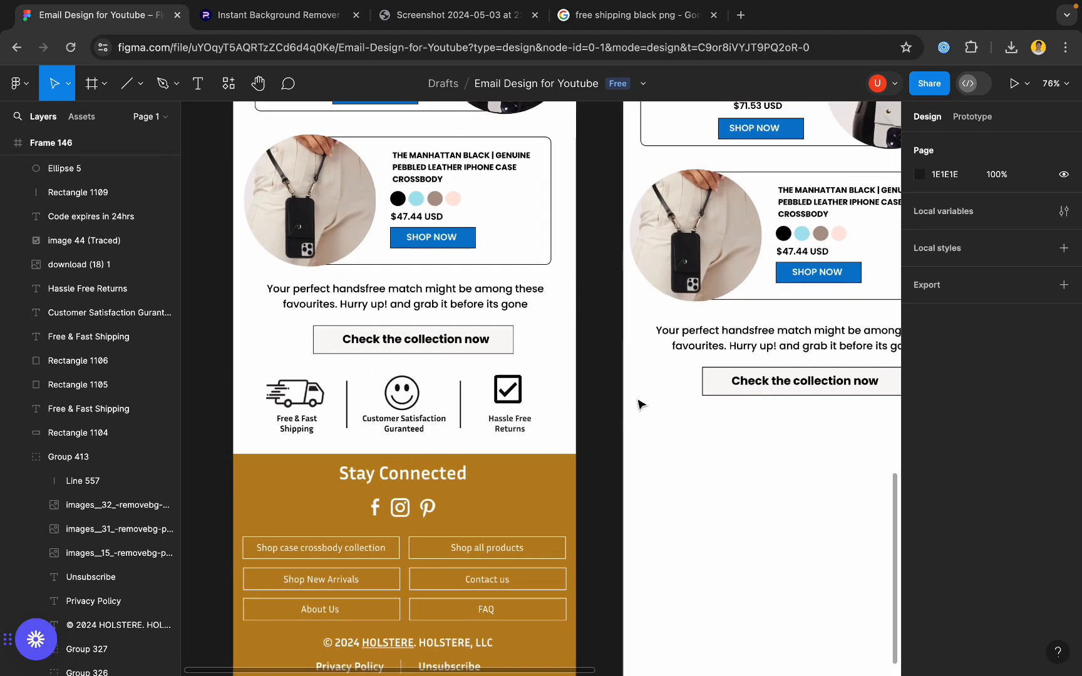
{"action": "left_click_drag", "start_coordinate": [639, 400], "coordinate": [282, 426]}
{"action": "key", "text": "super+d"}
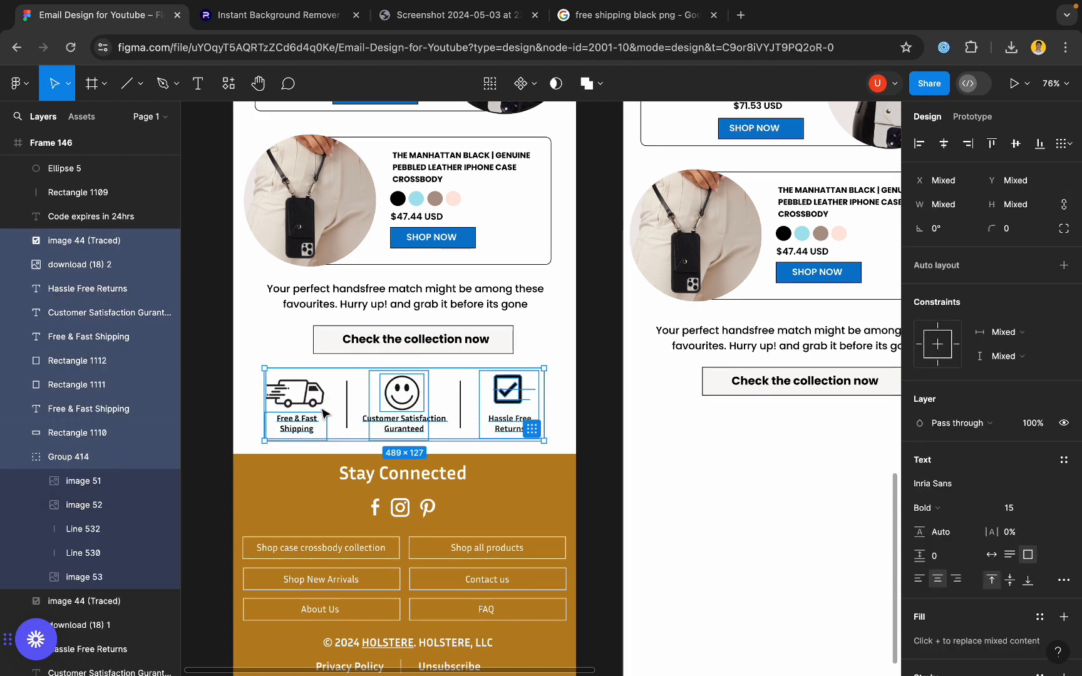
{"action": "left_click_drag", "start_coordinate": [350, 410], "coordinate": [500, 446]}
{"action": "scroll", "coordinate": [495, 429], "scroll_direction": "down", "scroll_amount": 5}
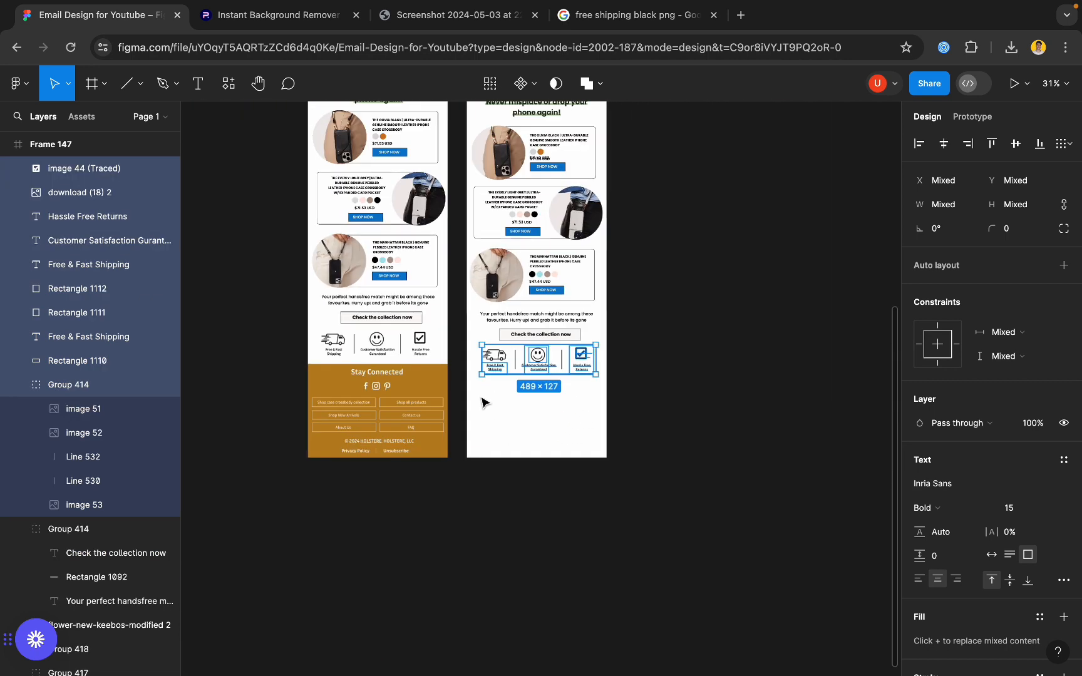
- Examine the reference's Stay Connected footer group with its social icons, link boxes and copyright lines
{"action": "left_click", "coordinate": [443, 384]}
{"action": "scroll", "coordinate": [411, 406], "scroll_direction": "down", "scroll_amount": 3}
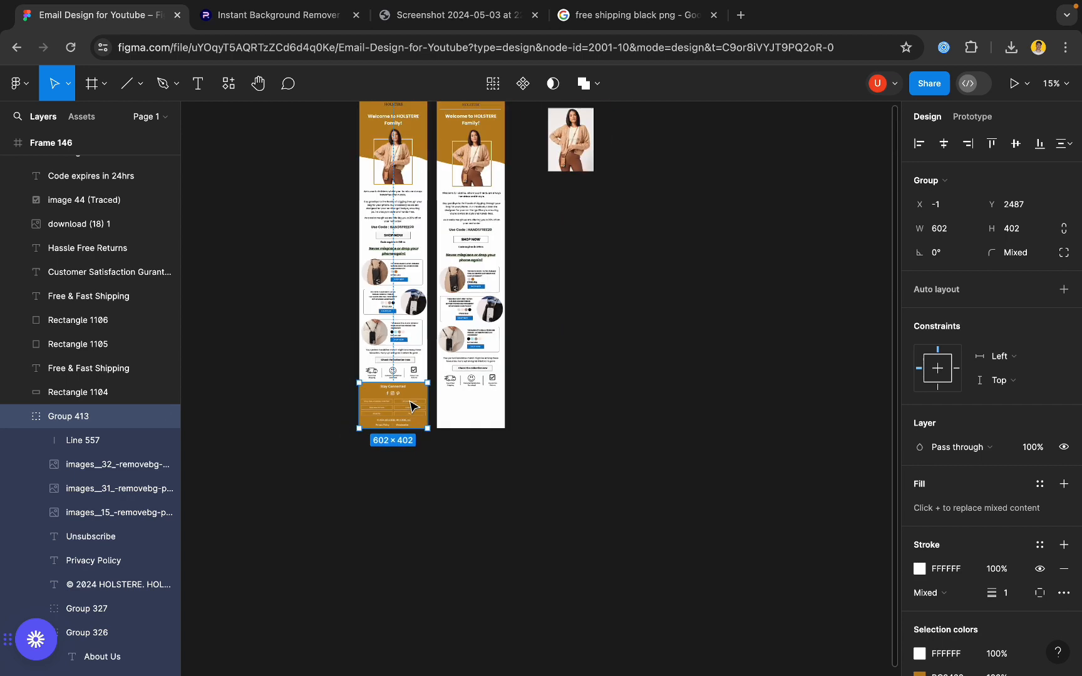
{"action": "scroll", "coordinate": [420, 398], "scroll_direction": "up", "scroll_amount": 3}
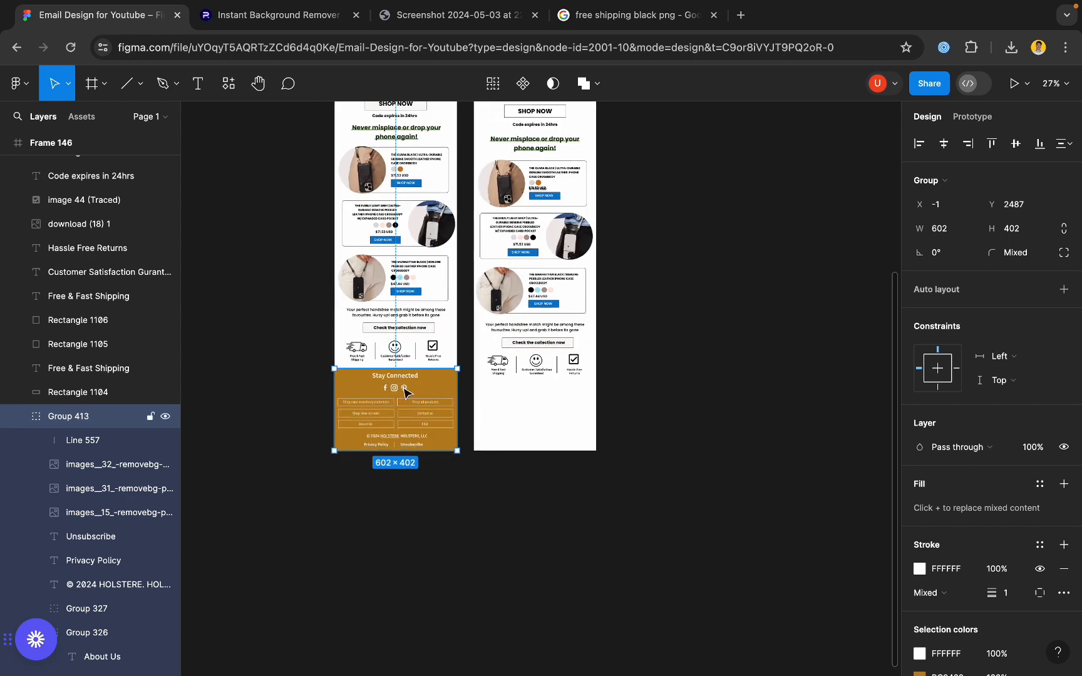
{"action": "scroll", "coordinate": [404, 391], "scroll_direction": "up", "scroll_amount": 10}
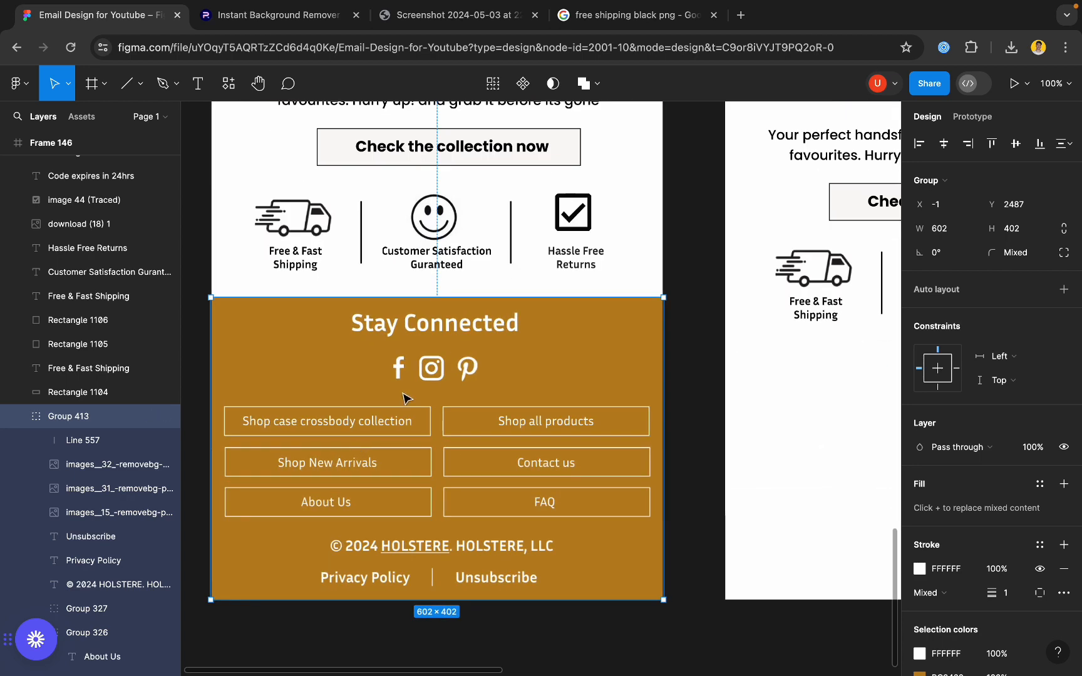
{"action": "scroll", "coordinate": [404, 398], "scroll_direction": "down", "scroll_amount": 4}
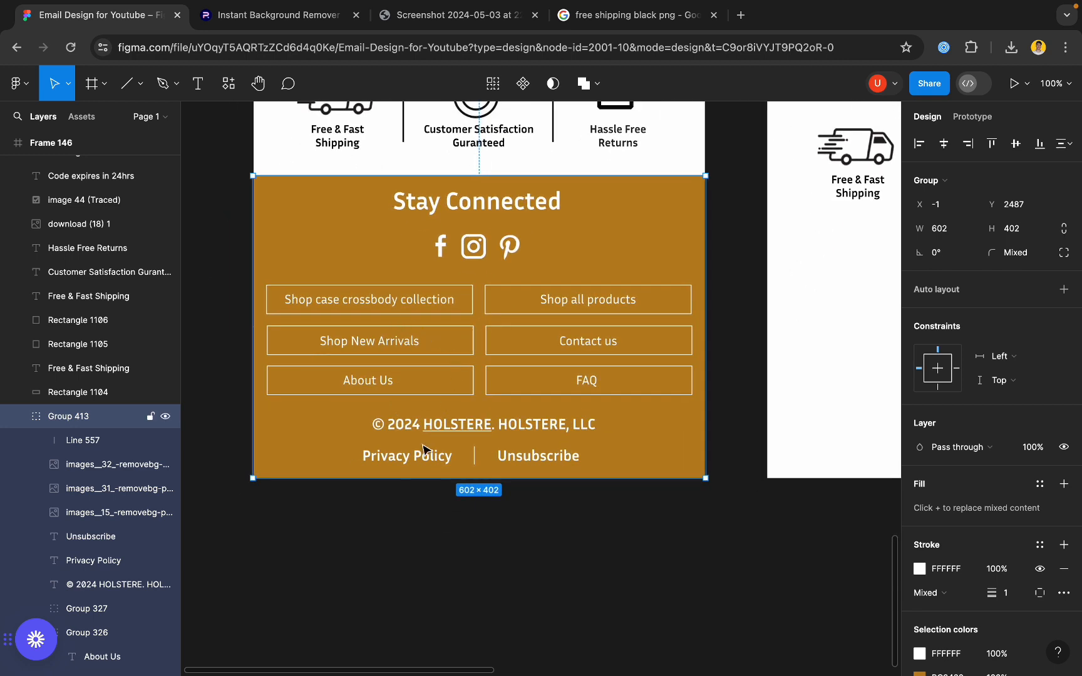
{"action": "scroll", "coordinate": [404, 416], "scroll_direction": "down", "scroll_amount": 5}
{"action": "left_click", "coordinate": [479, 353]}
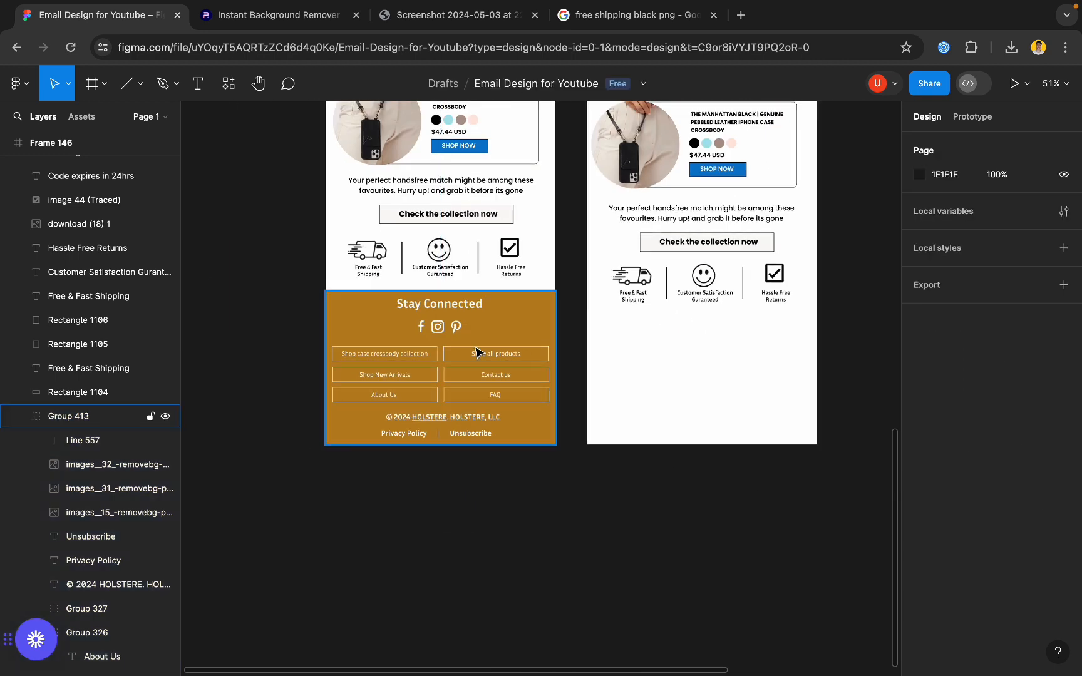
- Draw a full-width footer rectangle about 600 × 611 below Frame 147's icon row, at about X 0, Y 2536
{"action": "left_click", "coordinate": [140, 84]}
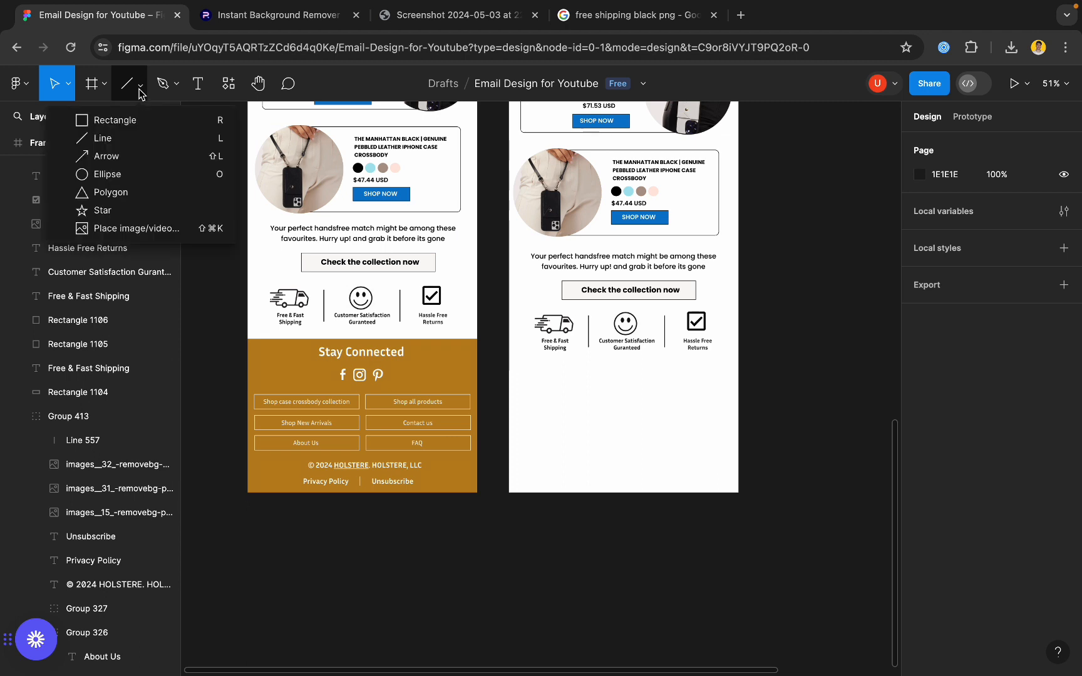
{"action": "left_click", "coordinate": [112, 120]}
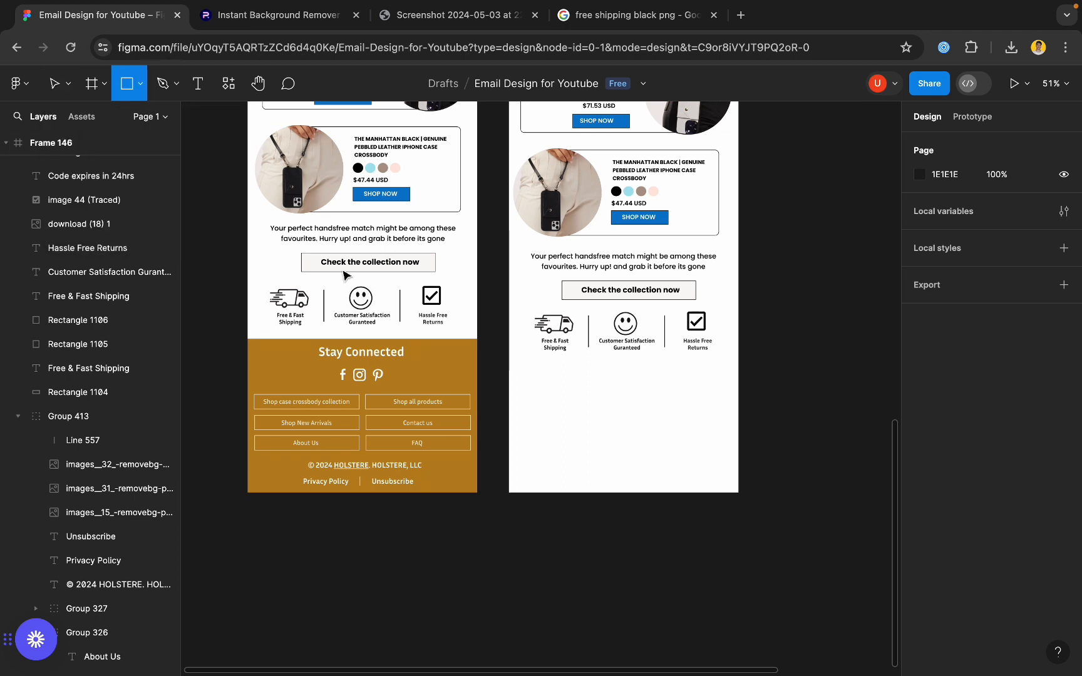
{"action": "left_click_drag", "start_coordinate": [509, 367], "coordinate": [739, 592]}
{"action": "scroll", "coordinate": [609, 538], "scroll_direction": "down", "scroll_amount": 5}
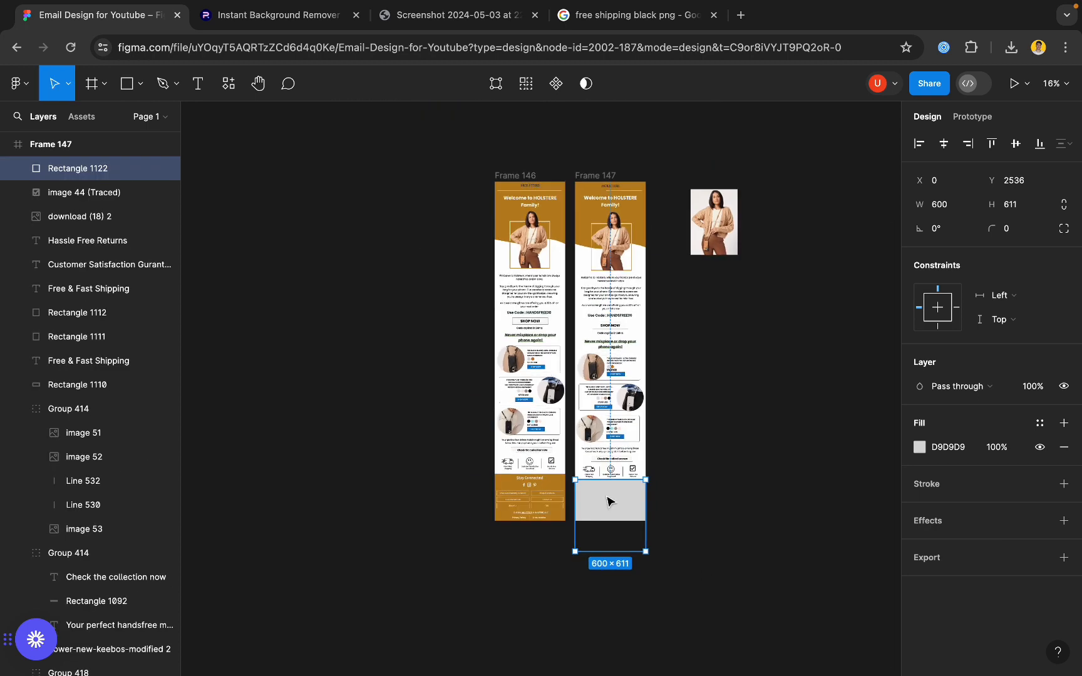
- Extend the height of Frame 147 downward to about 3147 to hold the footer rectangle
{"action": "left_click", "coordinate": [595, 176]}
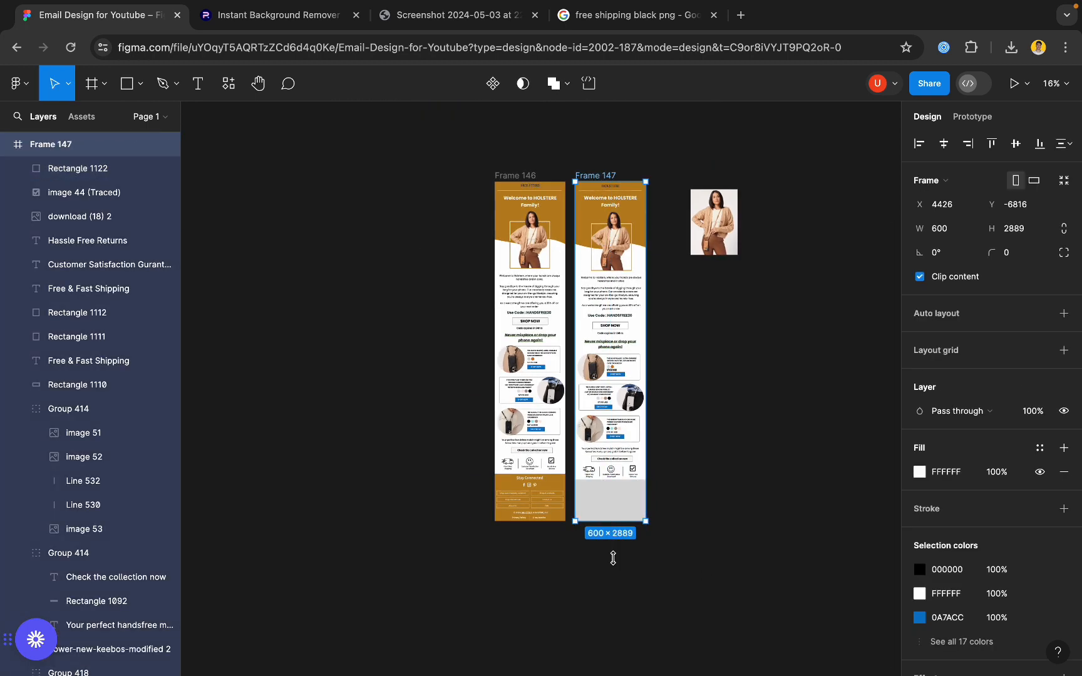
{"action": "mouse_move", "coordinate": [613, 558]}
{"action": "left_mouse_down"}
{"action": "mouse_move", "coordinate": [613, 573]}
{"action": "mouse_move", "coordinate": [615, 552]}
{"action": "mouse_move", "coordinate": [631, 553]}
{"action": "left_mouse_up"}
{"action": "scroll", "coordinate": [615, 552], "scroll_direction": "up", "scroll_amount": 5}
{"action": "key", "text": "ctrl+z"}
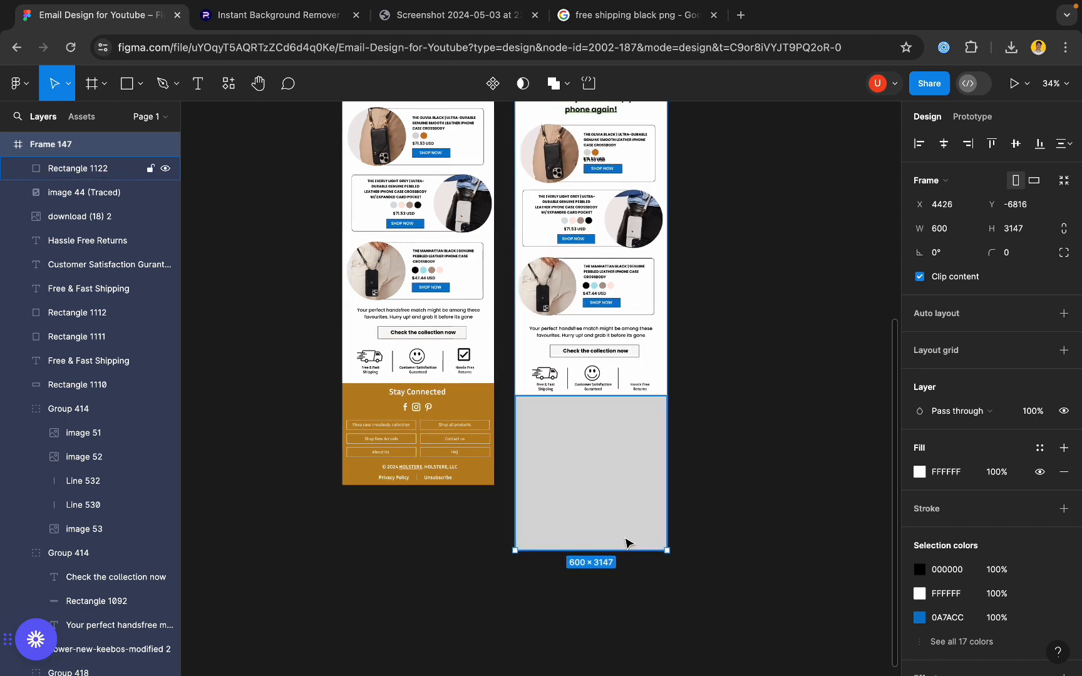
- Copy the reference's check mark icon to above Frame 147's Hassle Free Returns caption, at about X 466, Y 2426
{"action": "left_click", "coordinate": [463, 357]}
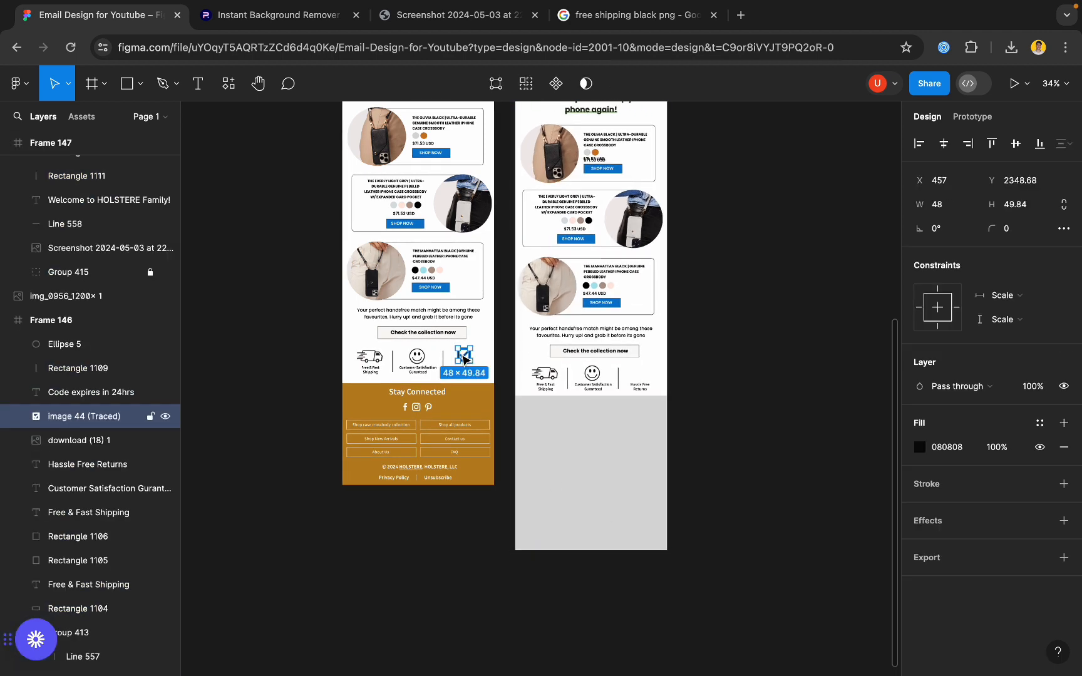
{"action": "key", "text": "super+d"}
{"action": "left_click_drag", "start_coordinate": [463, 357], "coordinate": [646, 371]}
{"action": "scroll", "coordinate": [638, 375], "scroll_direction": "up", "scroll_amount": 10}
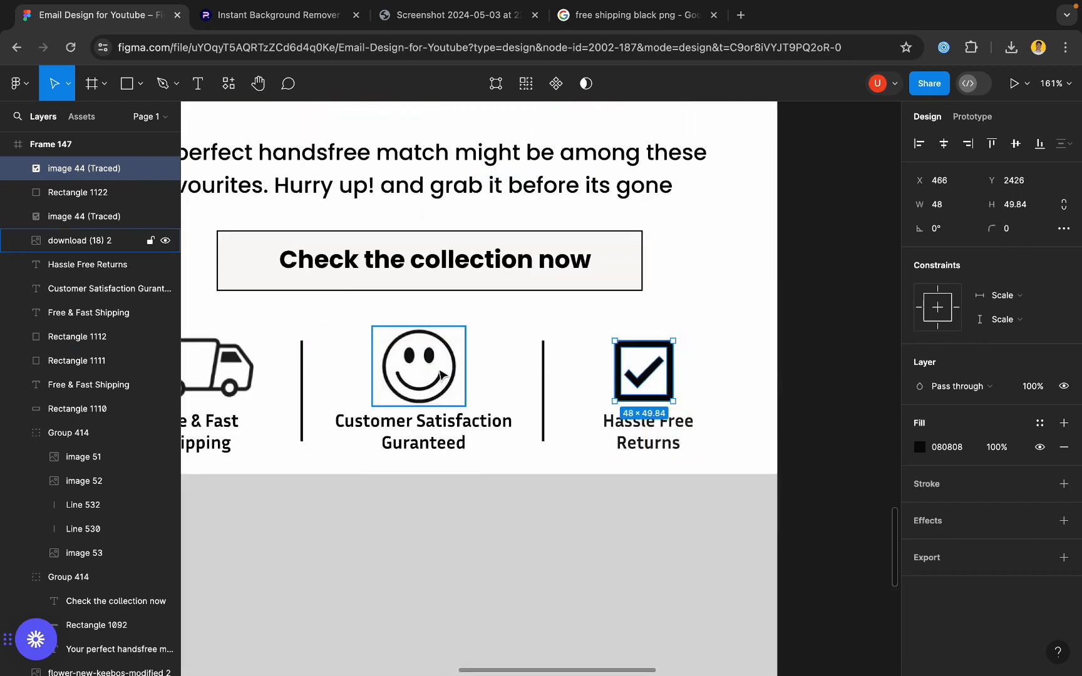
- Fill Frame 147's footer rectangle with the brown BC8420 sampled from the reference's footer
{"action": "scroll", "coordinate": [437, 369], "scroll_direction": "down", "scroll_amount": 12}
{"action": "left_click", "coordinate": [431, 416]}
{"action": "scroll", "coordinate": [352, 412], "scroll_direction": "up", "scroll_amount": 5}
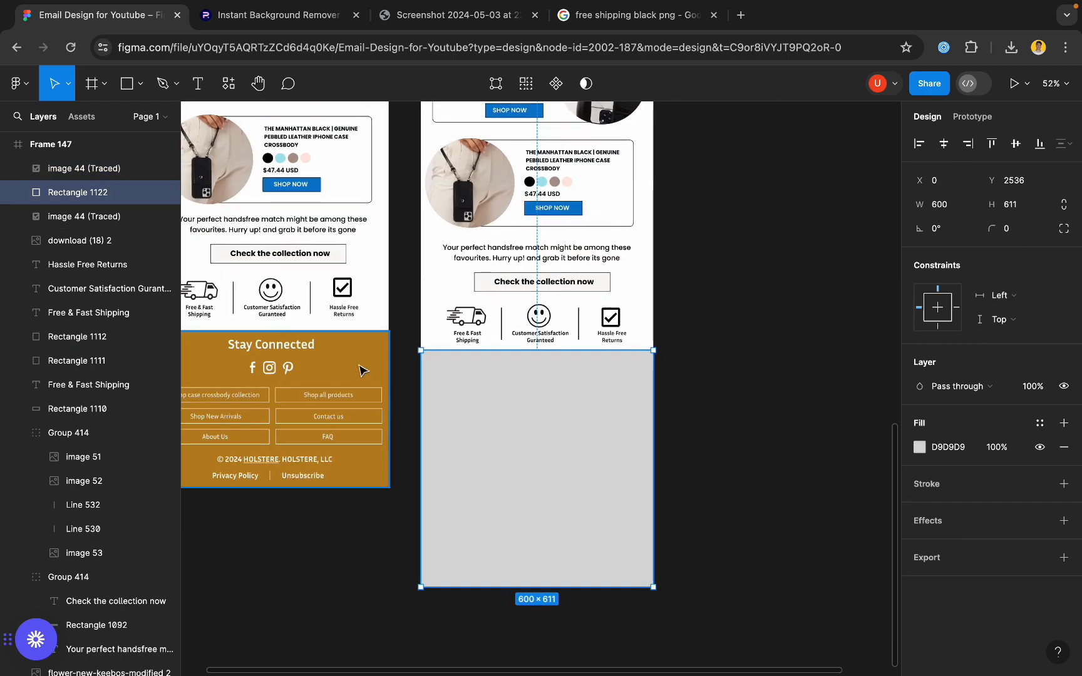
{"action": "double_click", "coordinate": [273, 351]}
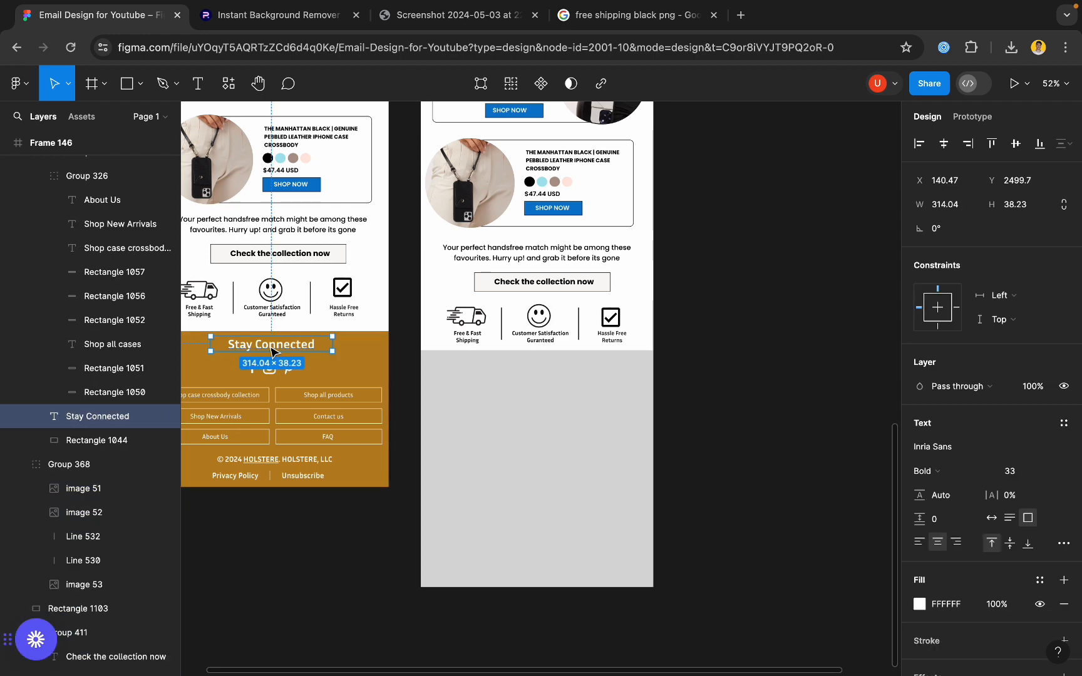
{"action": "left_click", "coordinate": [517, 399]}
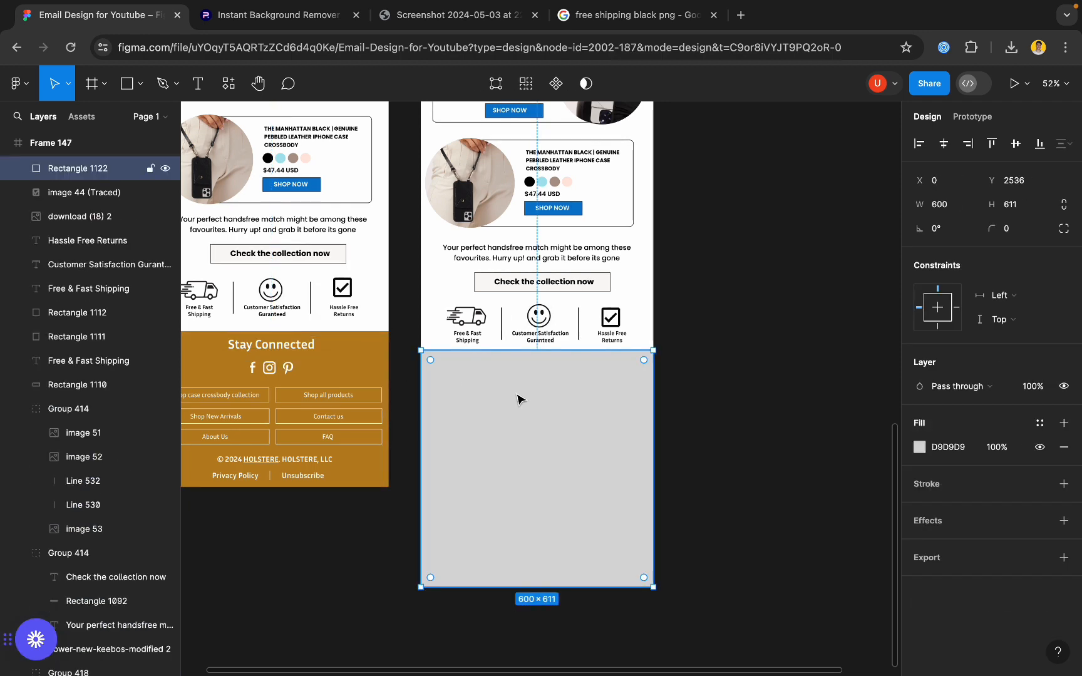
{"action": "left_click", "coordinate": [919, 446]}
{"action": "left_click", "coordinate": [741, 497]}
{"action": "left_click", "coordinate": [380, 367]}
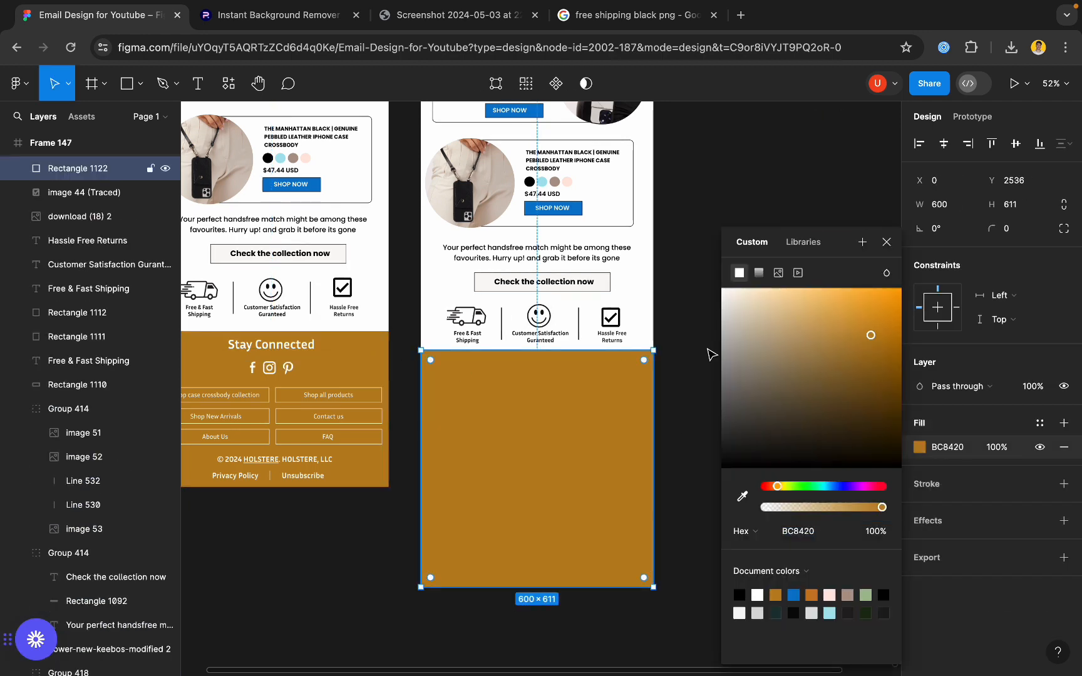
{"action": "left_click", "coordinate": [883, 250]}
- Copy the reference's Stay Connected heading into Frame 147's brown footer at about Y 2560 and center it horizontally
{"action": "left_click", "coordinate": [278, 349]}
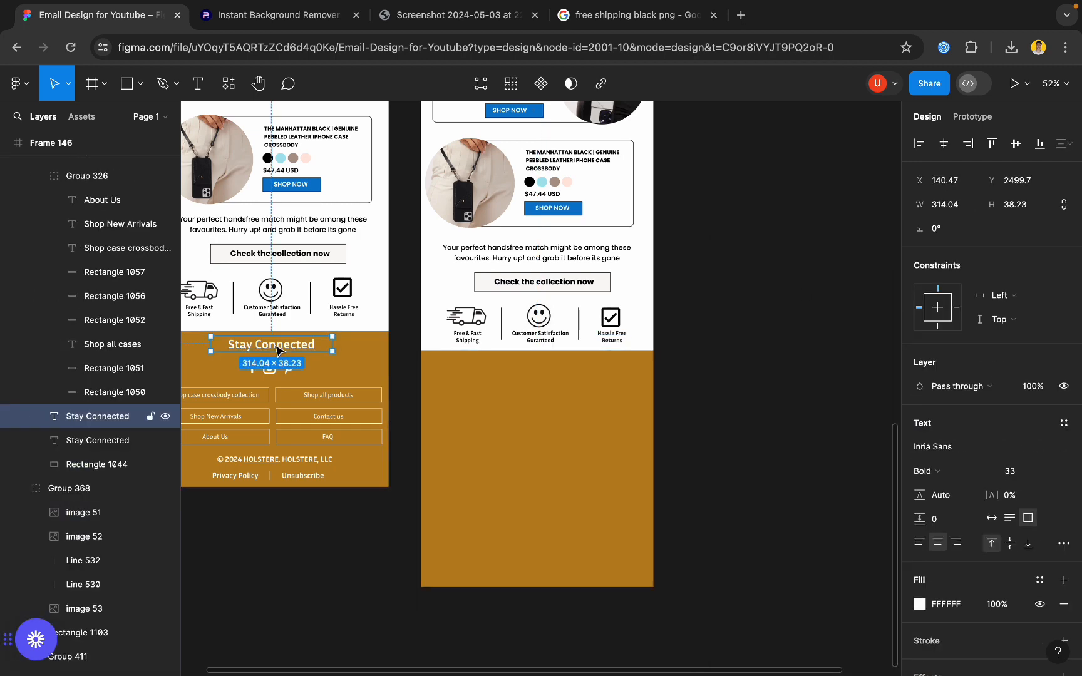
{"action": "left_click_drag", "start_coordinate": [278, 349], "coordinate": [548, 374]}
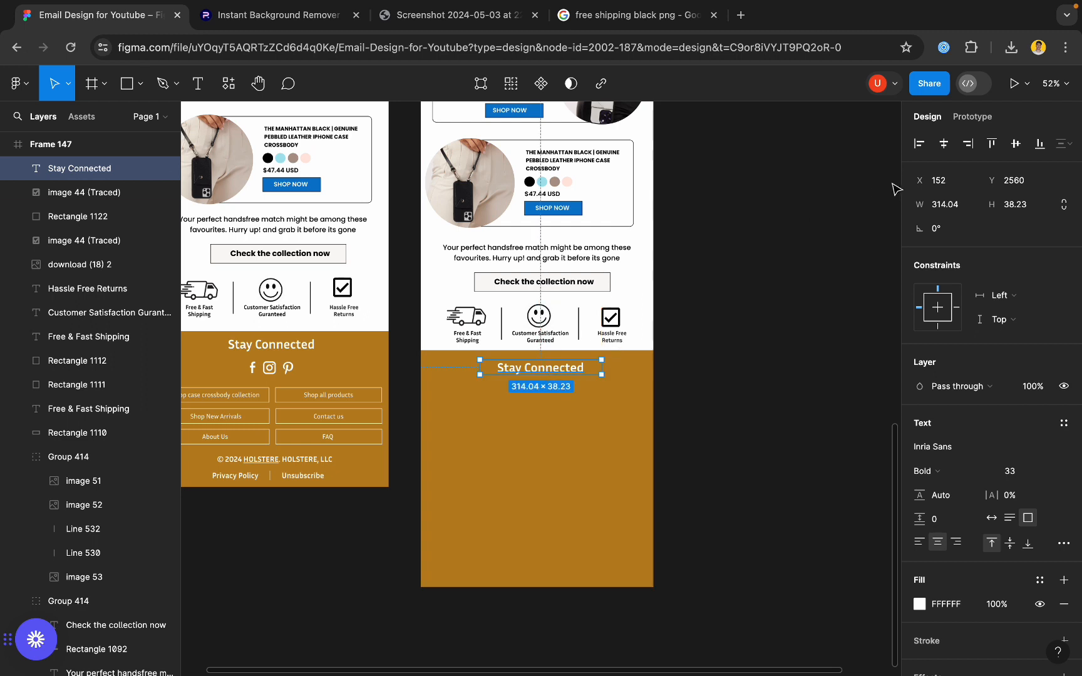
{"action": "left_click", "coordinate": [968, 143]}
{"action": "left_click", "coordinate": [943, 143]}
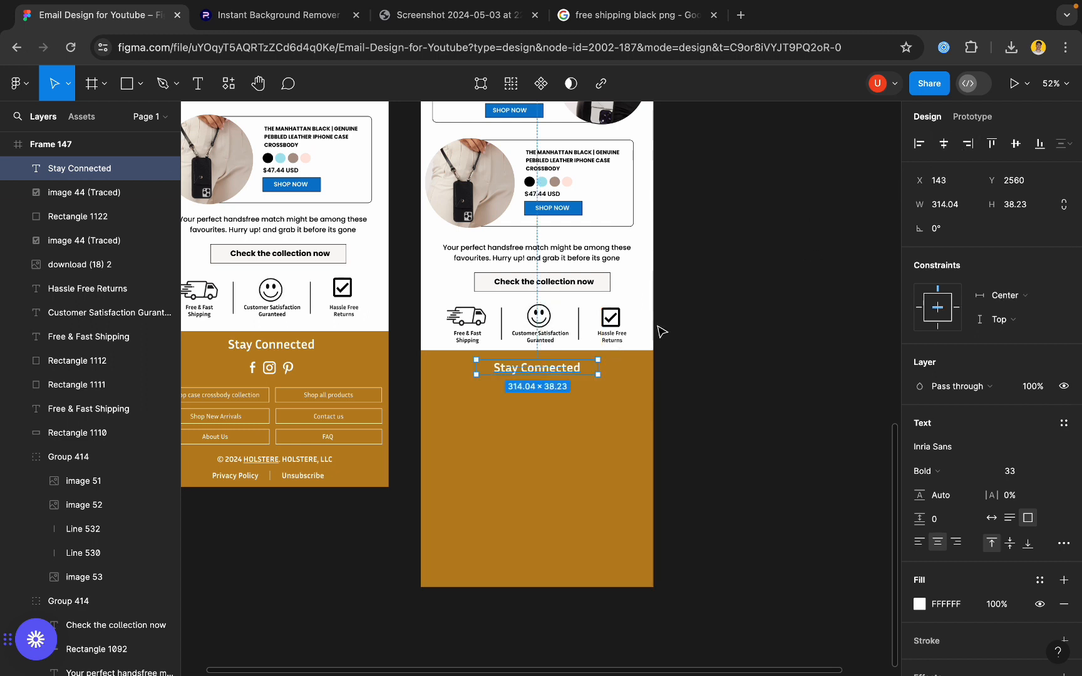
{"action": "left_click", "coordinate": [718, 356]}
- Search Google Images for "facebook png white icon" to find a social icon for the footer
{"action": "scroll", "coordinate": [714, 353], "scroll_direction": "down", "scroll_amount": 2}
{"action": "scroll", "coordinate": [714, 353], "scroll_direction": "left", "scroll_amount": 1}
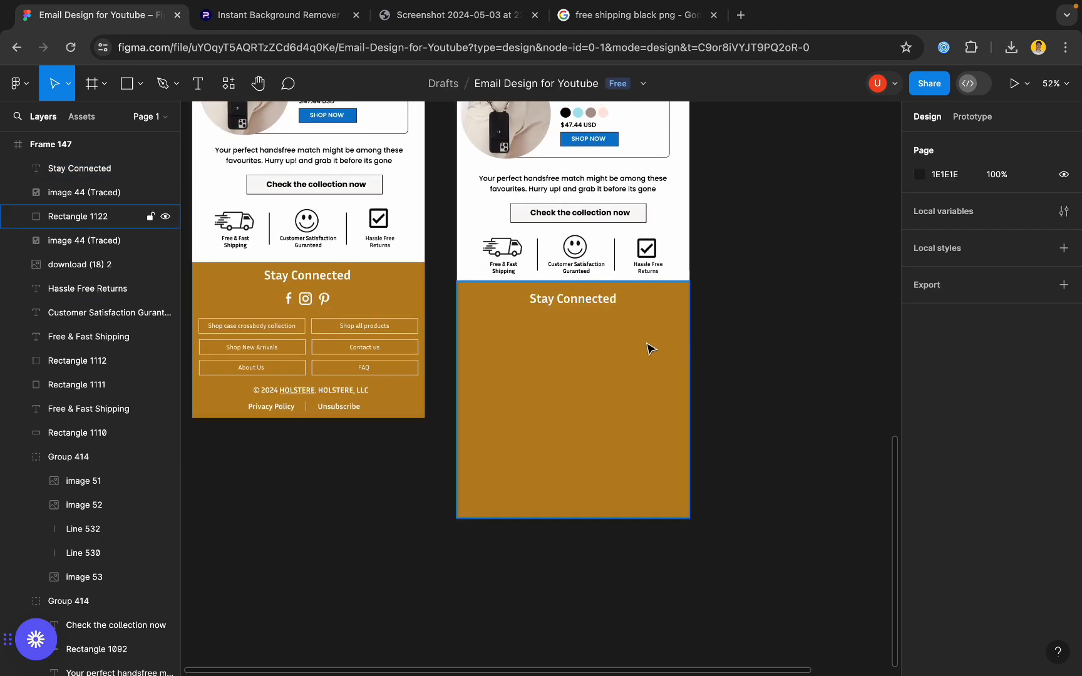
{"action": "scroll", "coordinate": [300, 299], "scroll_direction": "up", "scroll_amount": 5}
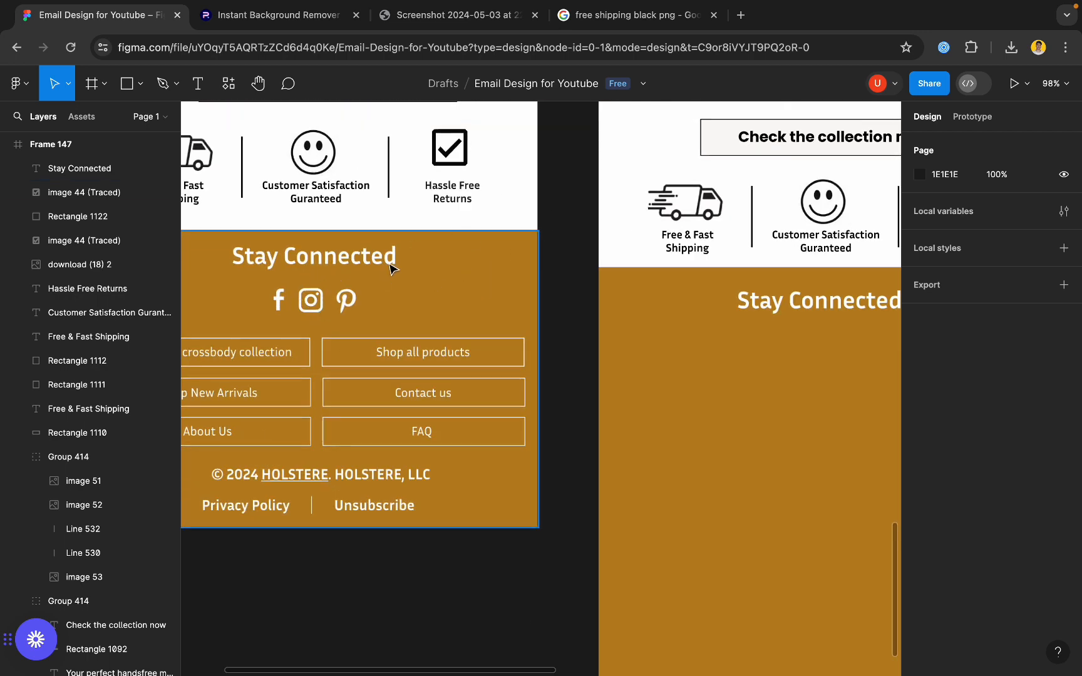
{"action": "left_click", "coordinate": [642, 25]}
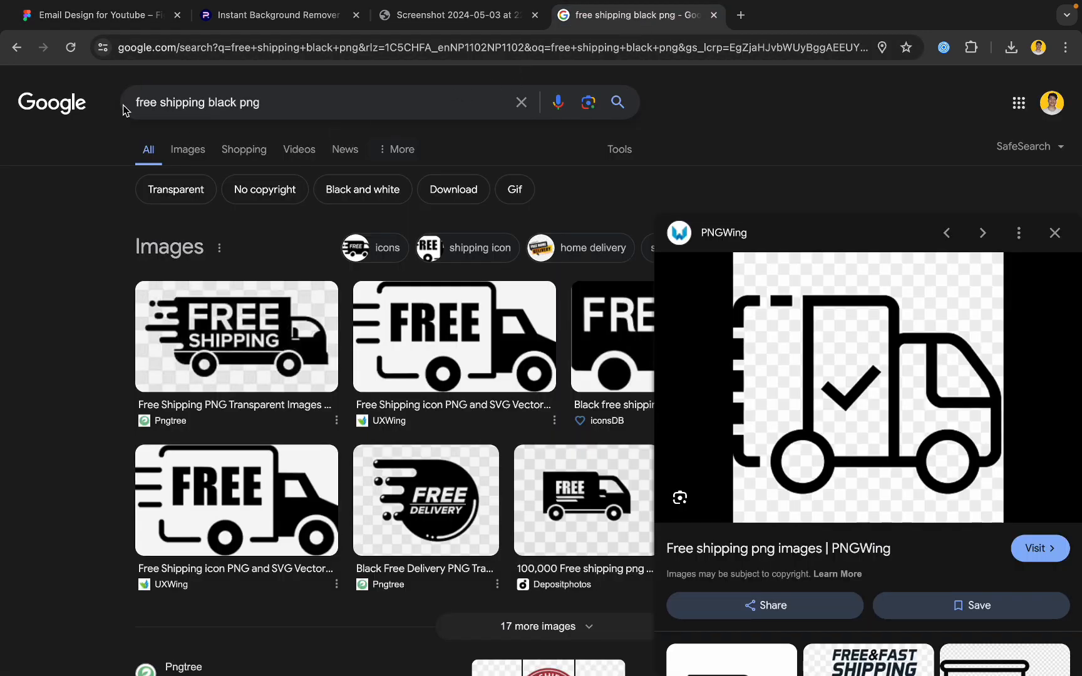
{"action": "left_click_drag", "start_coordinate": [240, 102], "coordinate": [147, 103]}
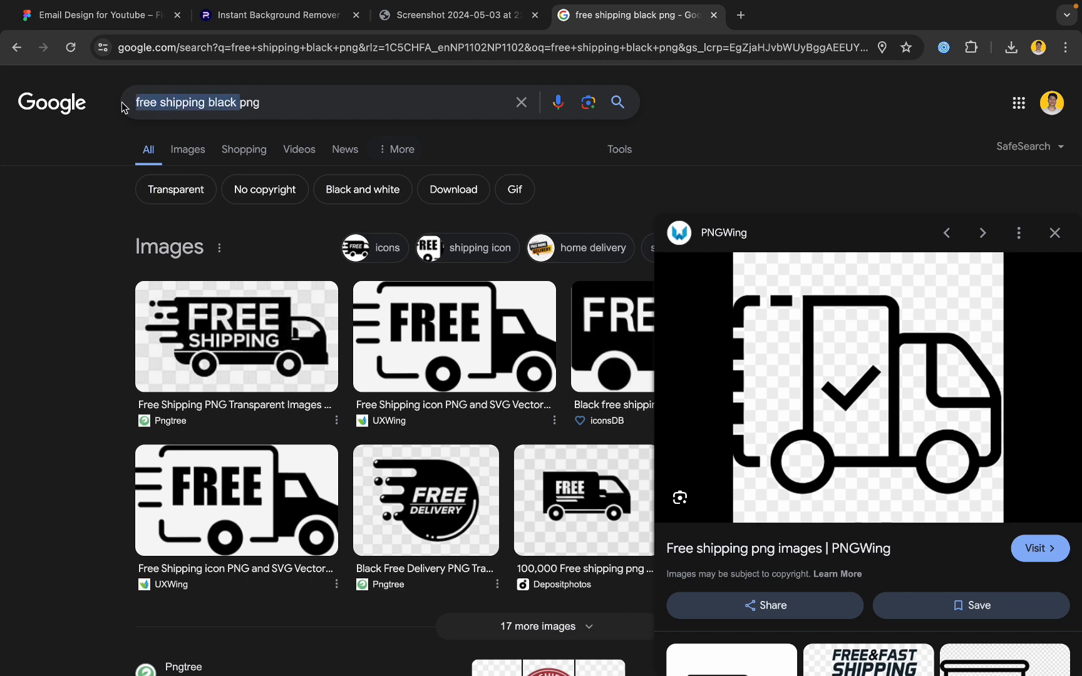
{"action": "left_click", "coordinate": [407, 15]}
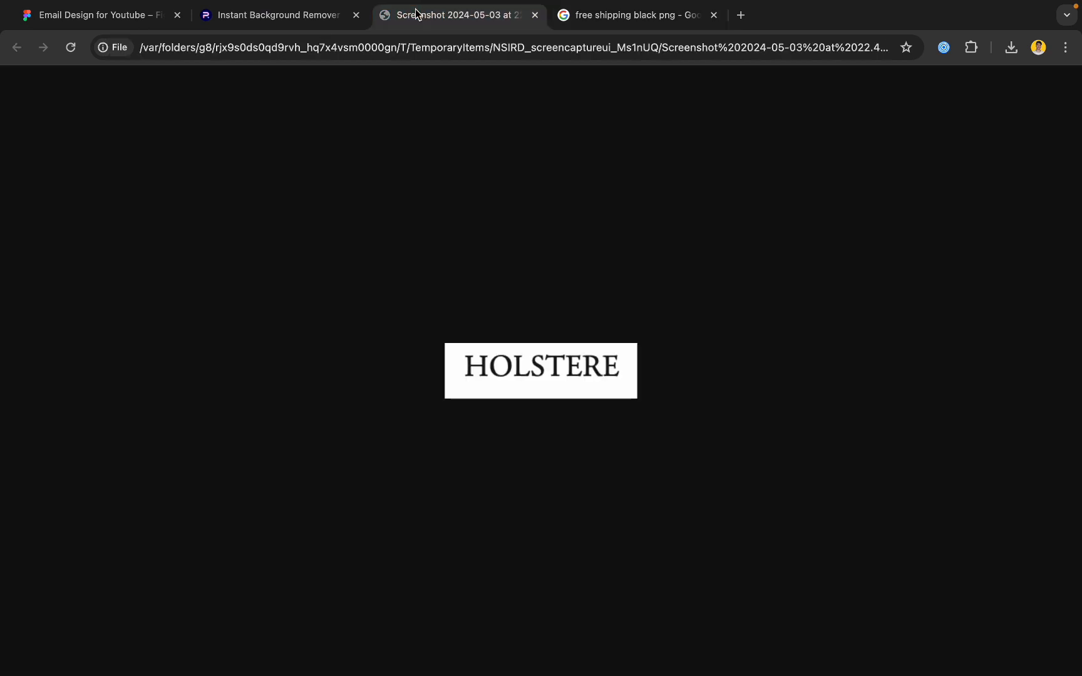
{"action": "left_click", "coordinate": [132, 19]}
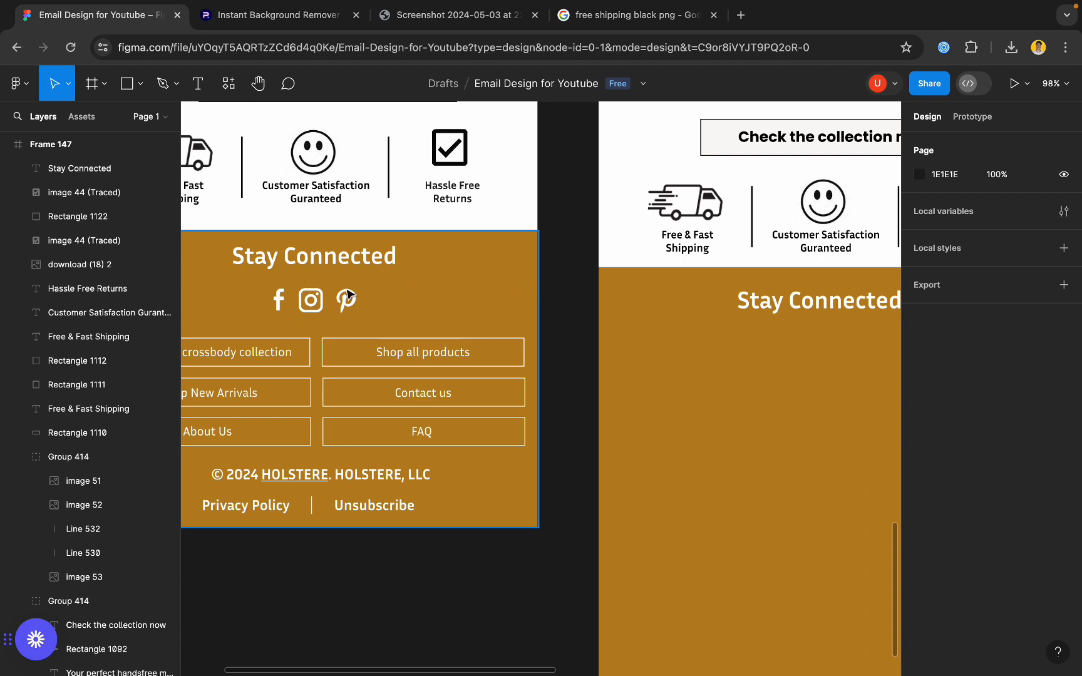
{"action": "left_click", "coordinate": [664, 19]}
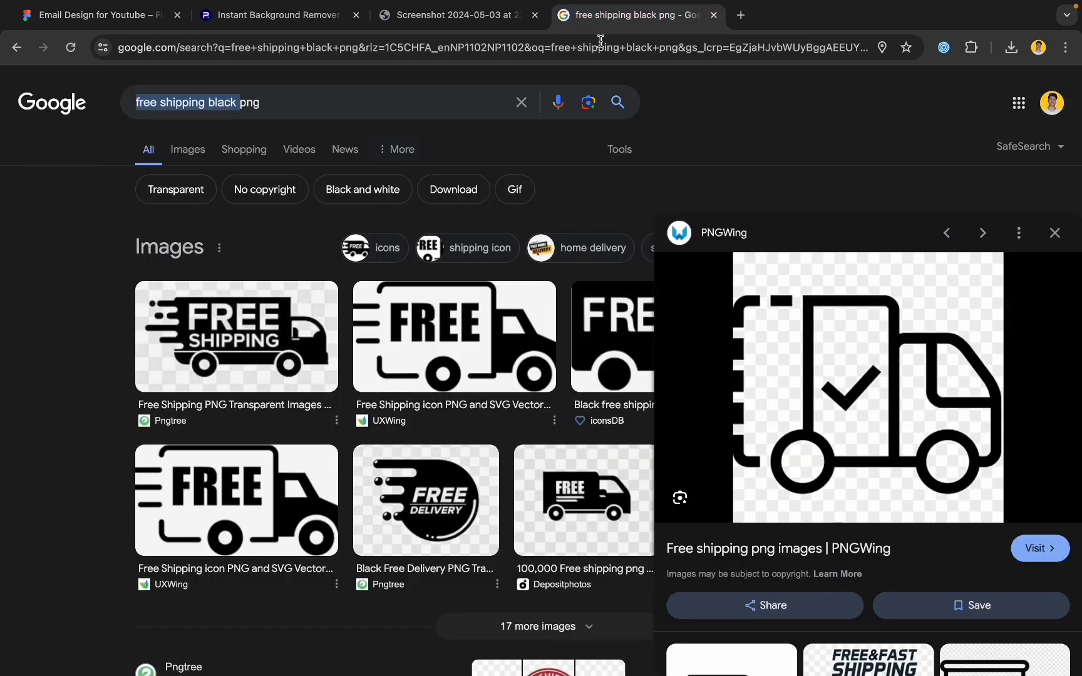
{"action": "type", "text": "facebook"}
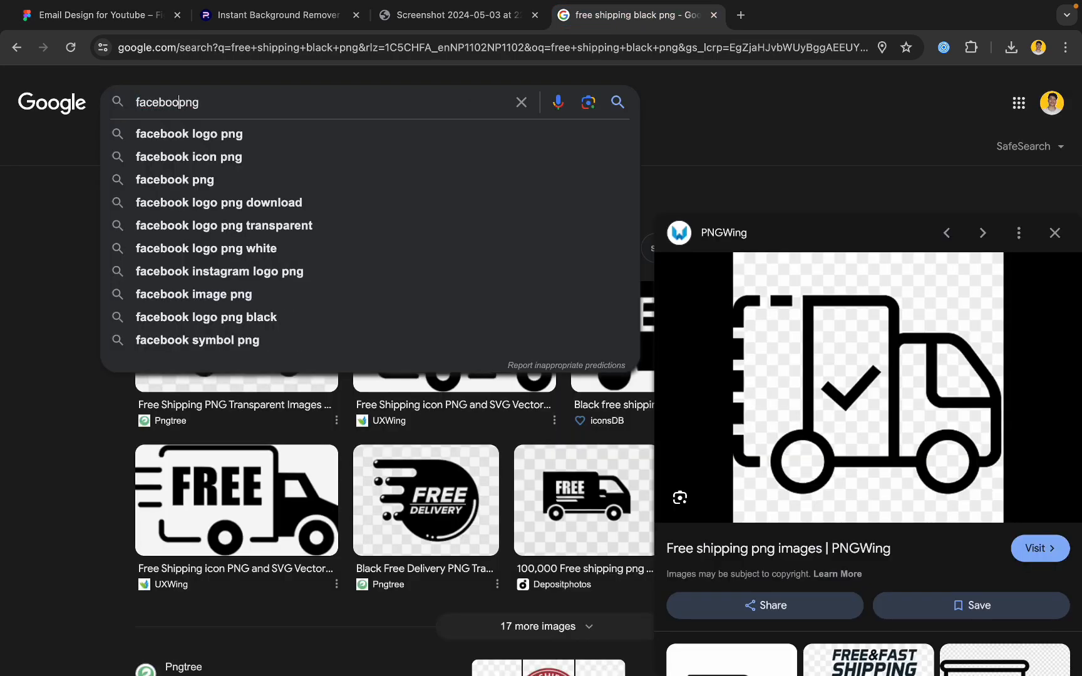
{"action": "left_click", "coordinate": [357, 102]}
{"action": "type", "text": "wh"}
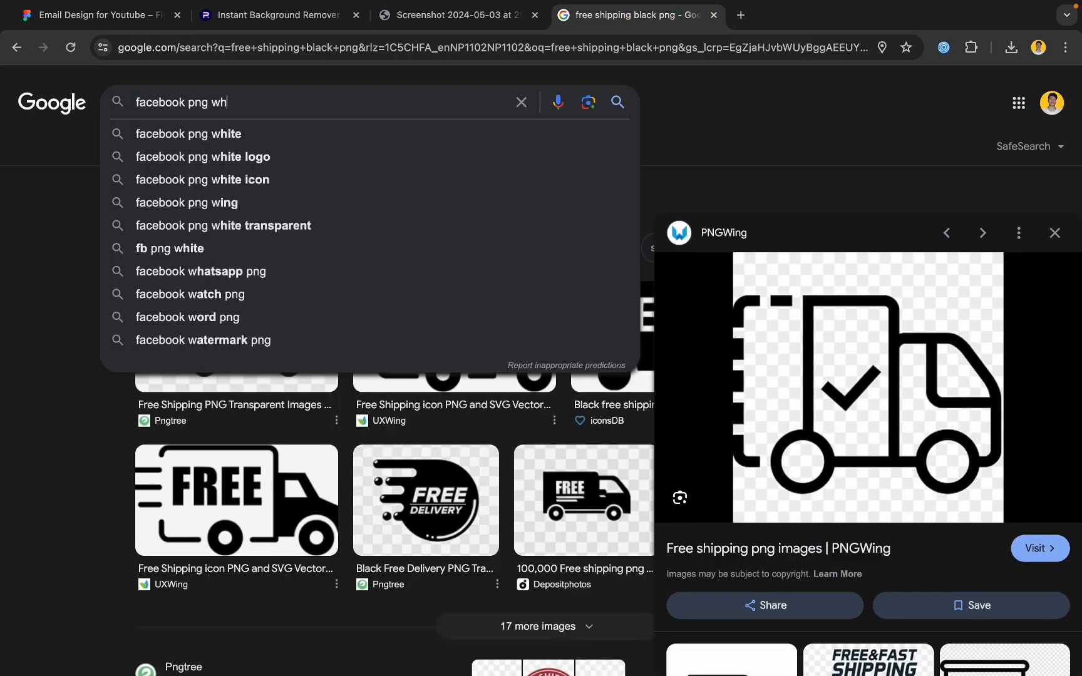
{"action": "type", "text": "ite icon"}
{"action": "key", "text": "Return"}
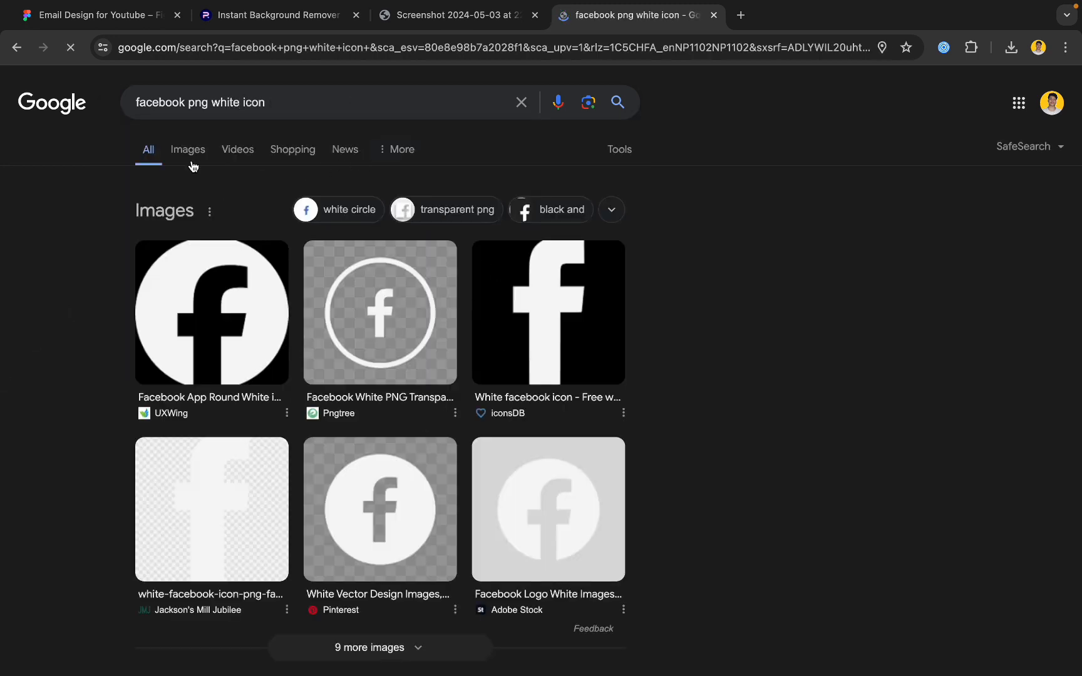
{"action": "left_click", "coordinate": [192, 163]}
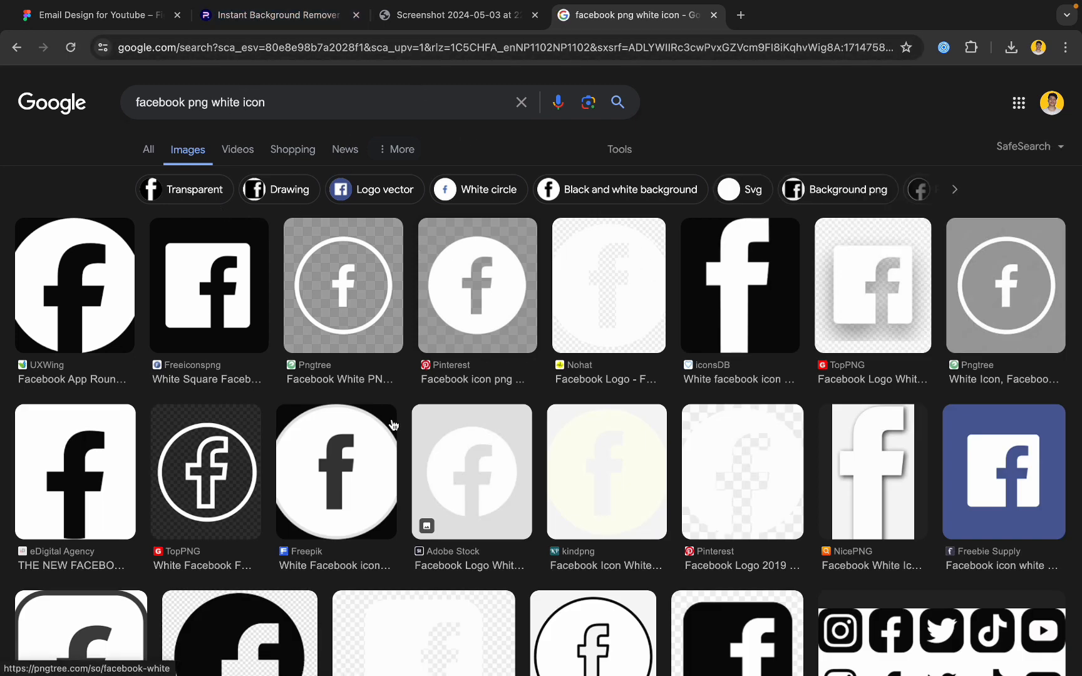
- Return to the Figma email design and select the Facebook icon in the reference footer
{"action": "left_click", "coordinate": [70, 9]}
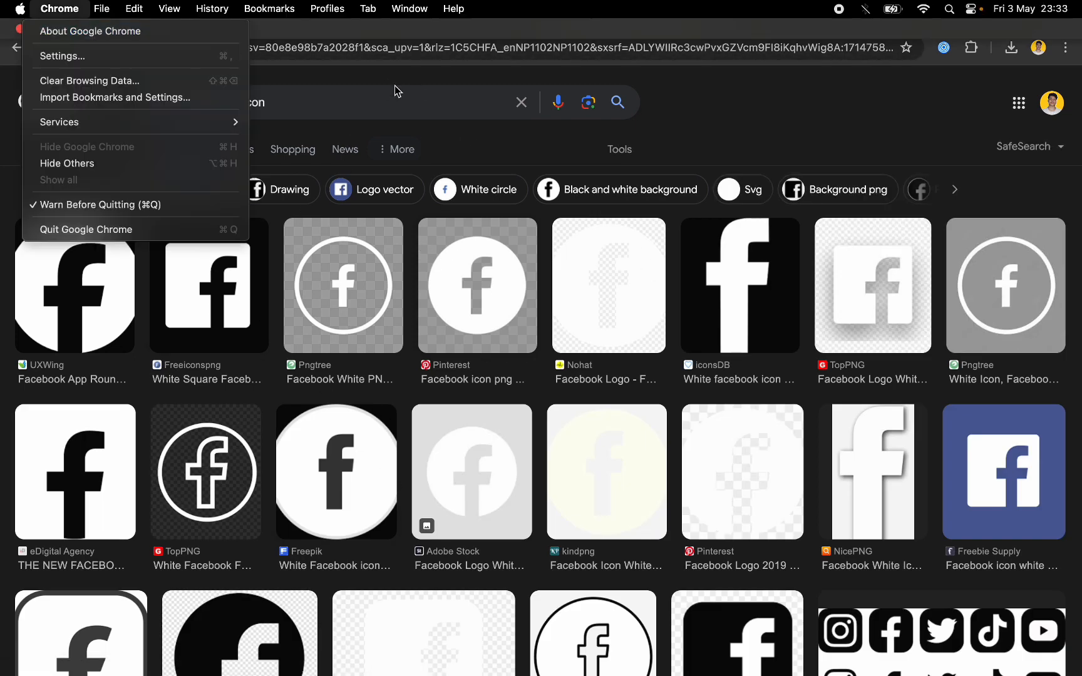
{"action": "left_click", "coordinate": [398, 91]}
{"action": "left_click", "coordinate": [100, 15]}
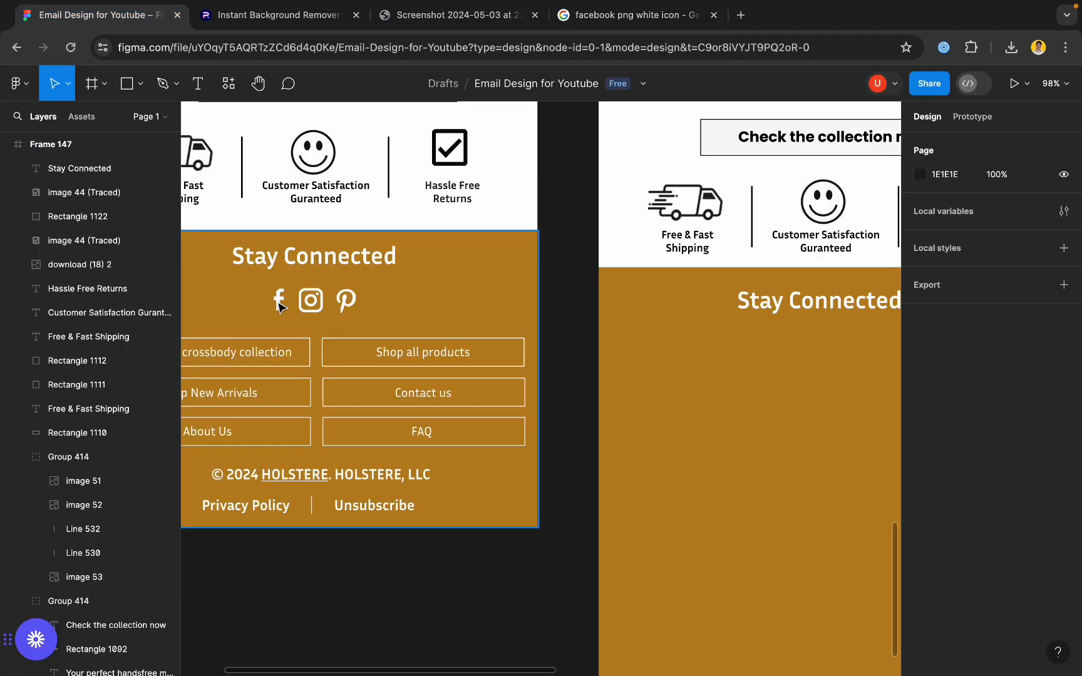
{"action": "double_click", "coordinate": [280, 305]}
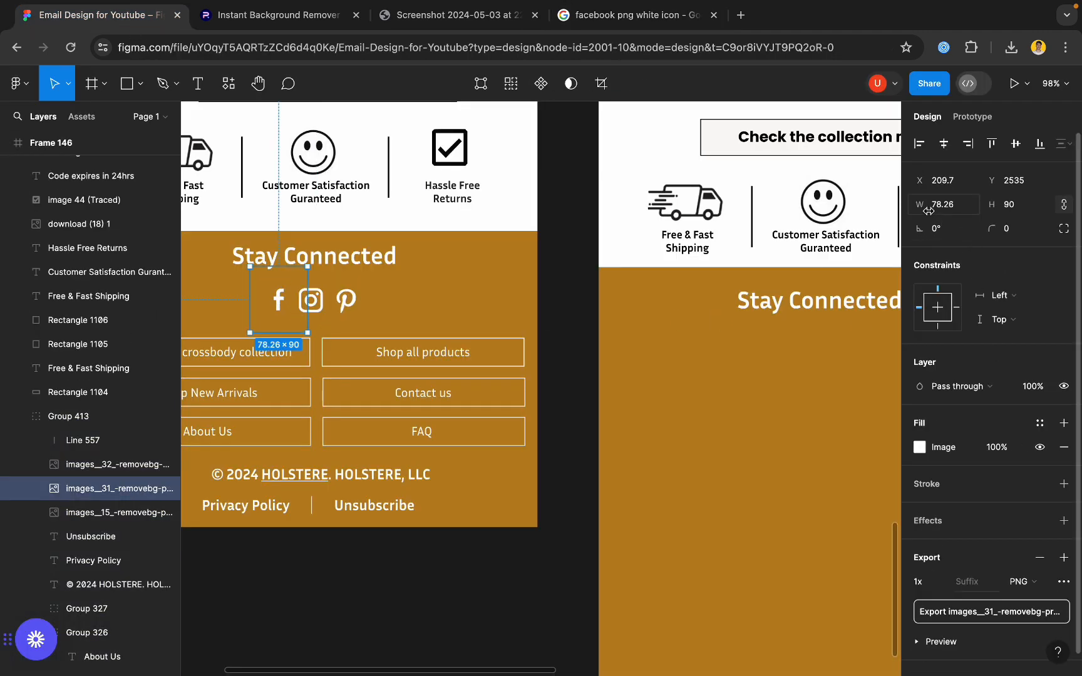
{"action": "scroll", "coordinate": [541, 285], "scroll_direction": "down", "scroll_amount": 5}
{"action": "scroll", "coordinate": [505, 285], "scroll_direction": "up", "scroll_amount": 4}
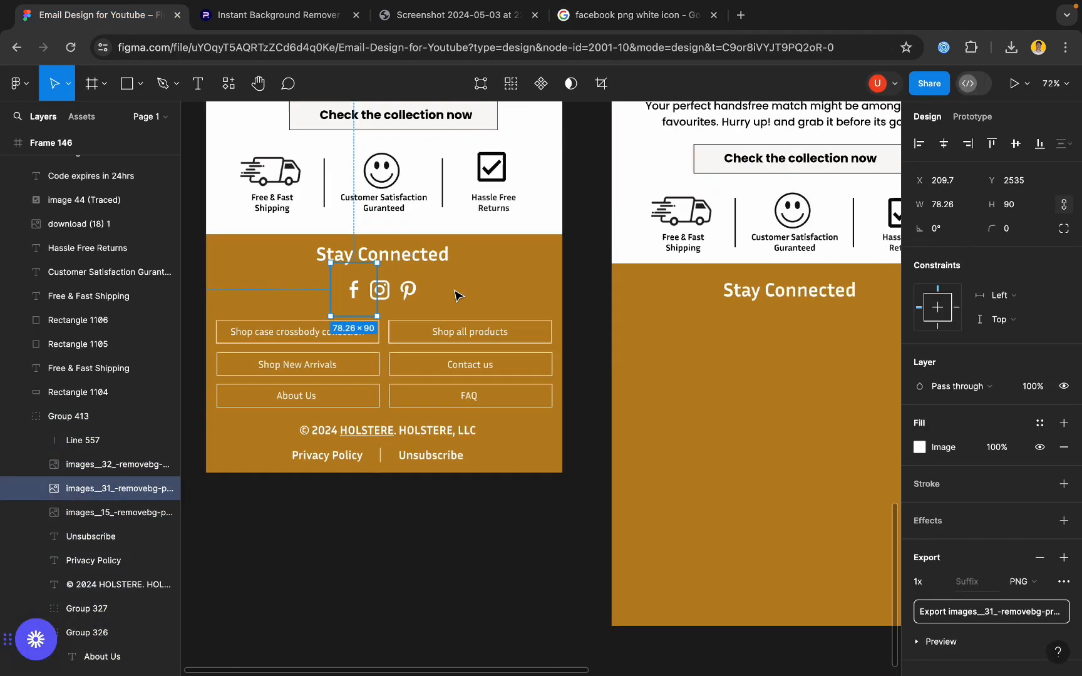
{"action": "left_click", "coordinate": [600, 319]}
{"action": "left_click", "coordinate": [511, 301]}
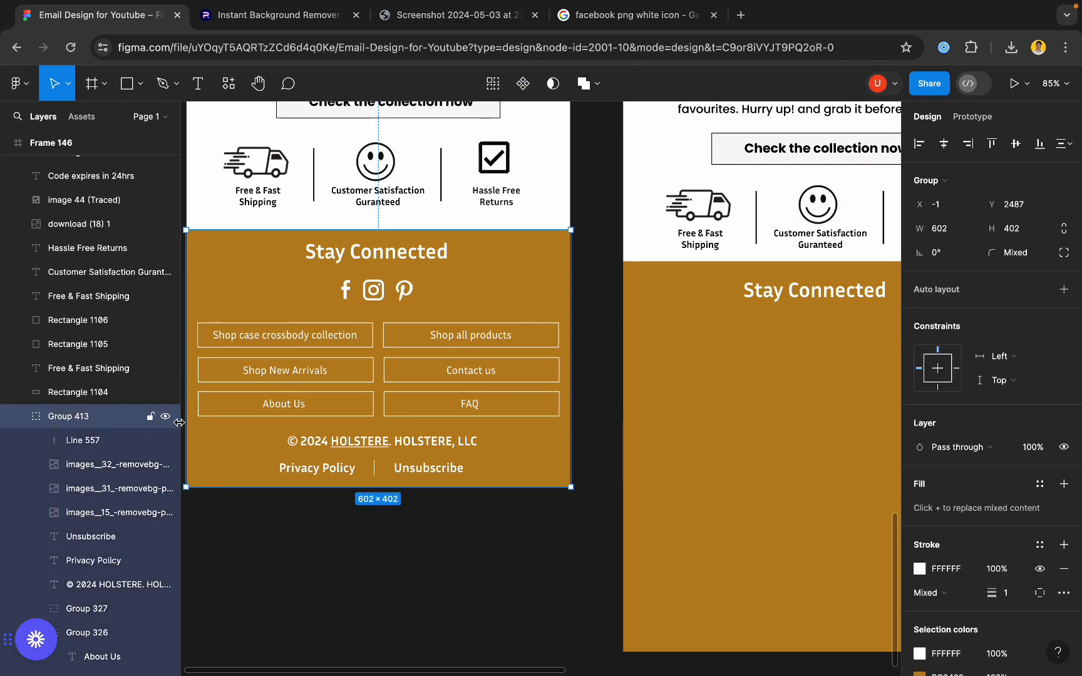
{"action": "left_click", "coordinate": [151, 417]}
{"action": "left_click", "coordinate": [601, 289]}
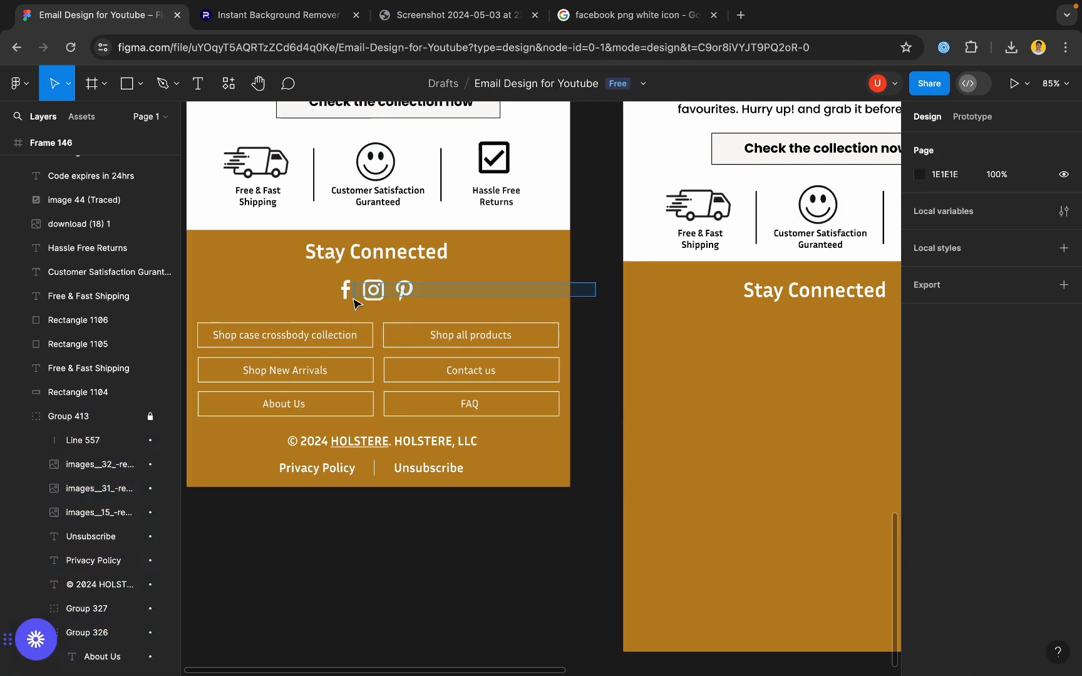
{"action": "left_click", "coordinate": [151, 417]}
{"action": "left_click", "coordinate": [374, 290]}
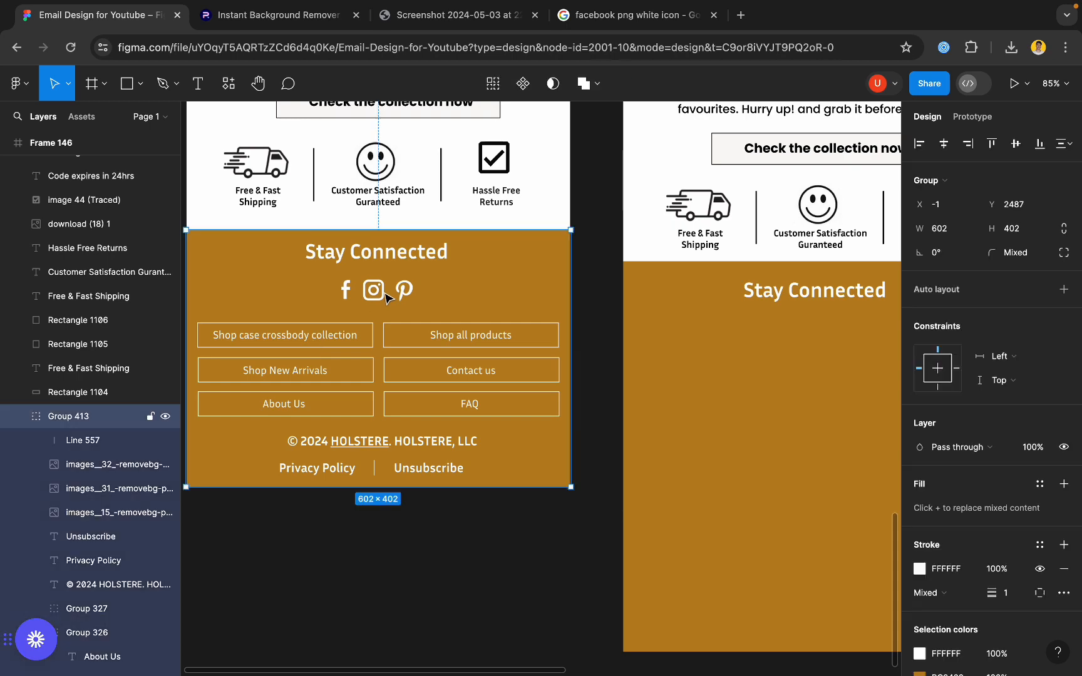
{"action": "left_click", "coordinate": [374, 290]}
{"action": "left_click_drag", "start_coordinate": [377, 290], "coordinate": [406, 295]}
{"action": "left_click", "coordinate": [139, 414]}
{"action": "scroll", "coordinate": [311, 298], "scroll_direction": "down", "scroll_amount": 3}
{"action": "scroll", "coordinate": [286, 296], "scroll_direction": "up", "scroll_amount": 4}
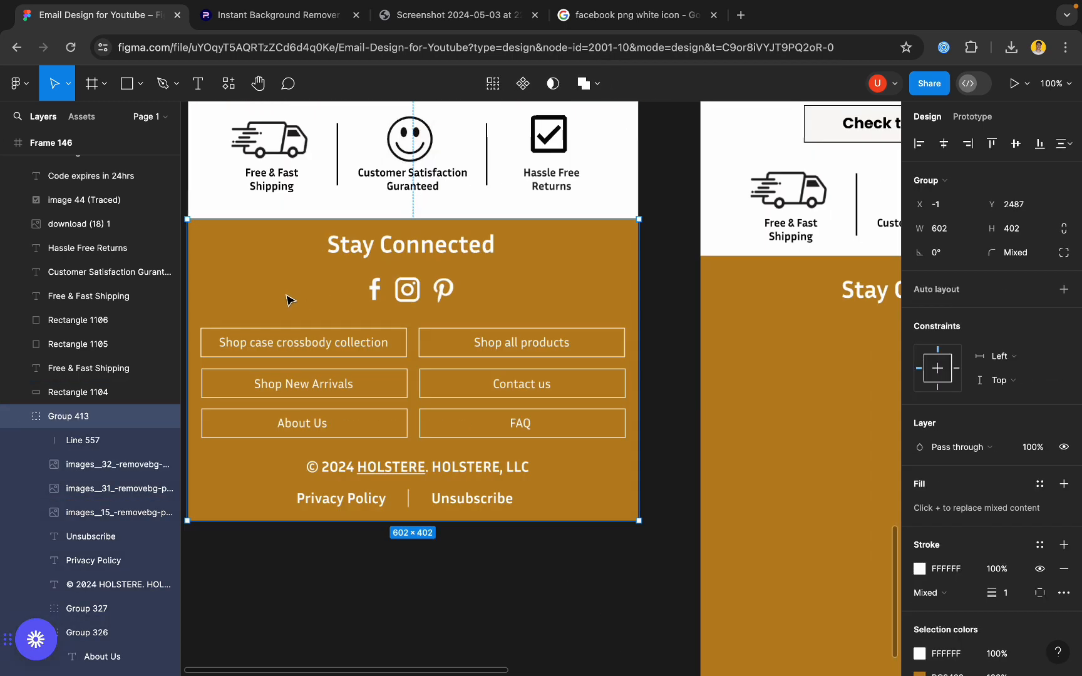
- Copy the reference footer's Facebook icon to below Frame 147's Stay Connected heading, at about X 217, Y 2592
{"action": "left_click", "coordinate": [372, 291]}
{"action": "scroll", "coordinate": [349, 291], "scroll_direction": "down", "scroll_amount": 4}
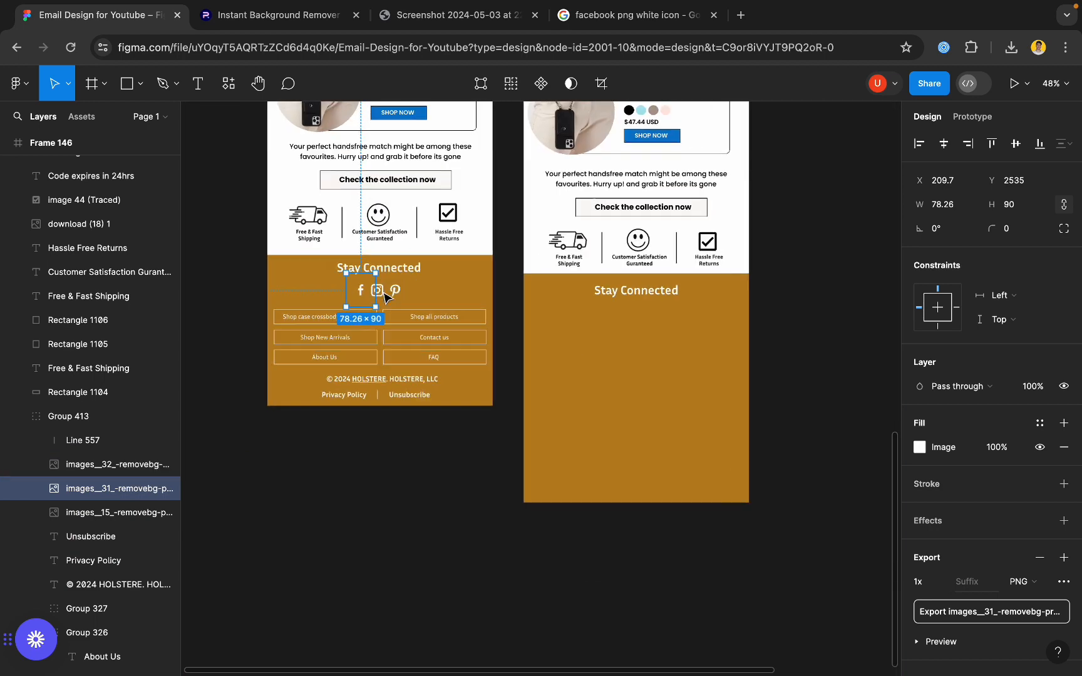
{"action": "scroll", "coordinate": [350, 292], "scroll_direction": "up", "scroll_amount": 5}
{"action": "left_click_drag", "start_coordinate": [352, 294], "coordinate": [643, 341]}
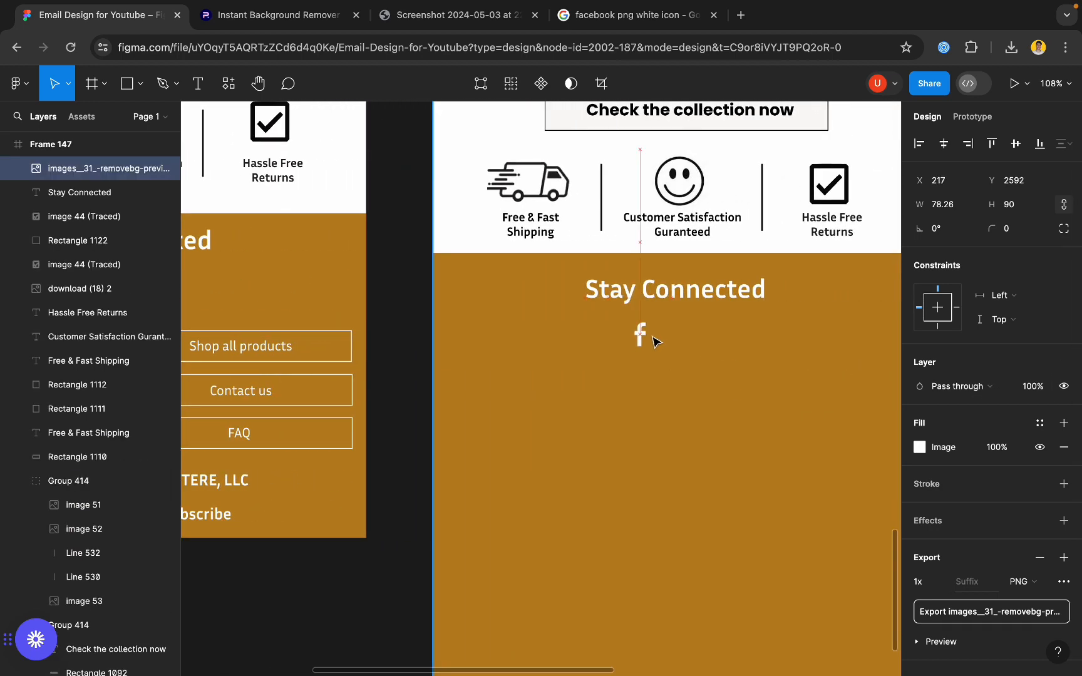
- Copy the reference footer's Instagram icon to beside Frame 147's Facebook icon, at about X 275, Y 2617
{"action": "scroll", "coordinate": [651, 341], "scroll_direction": "down", "scroll_amount": 5}
{"action": "double_click", "coordinate": [361, 311]}
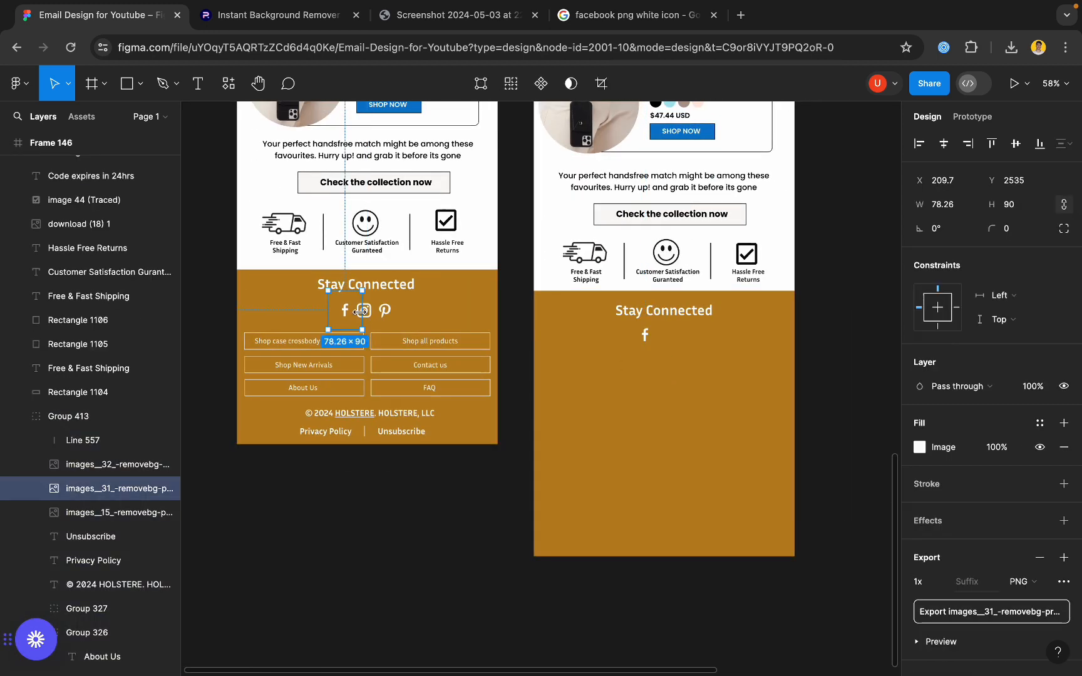
{"action": "left_click", "coordinate": [374, 311]}
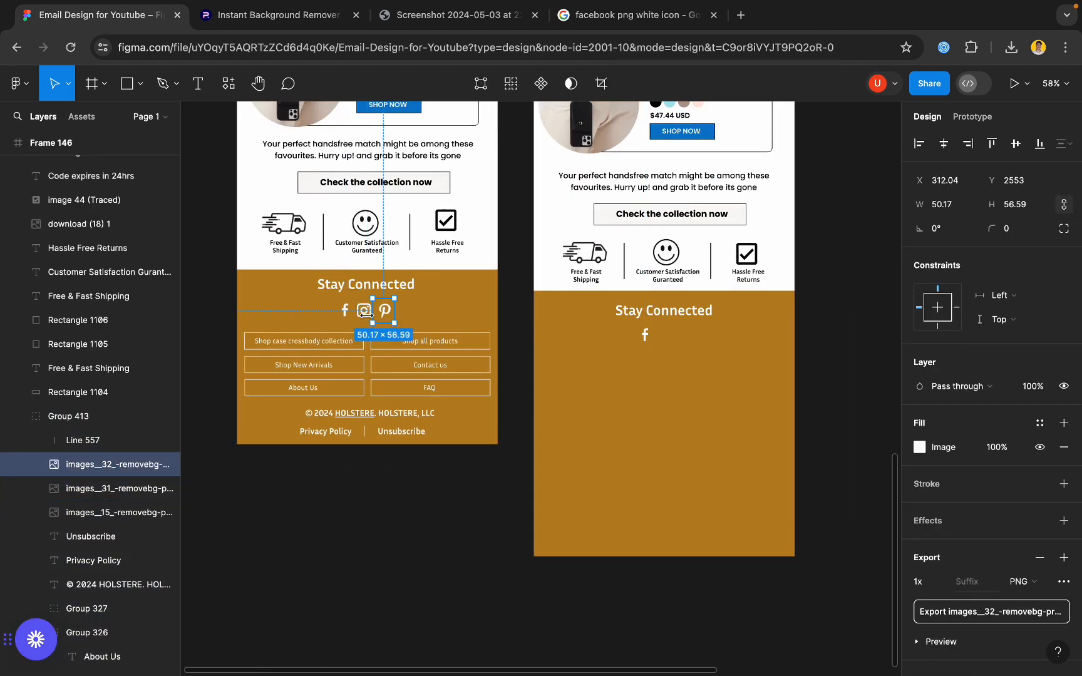
{"action": "scroll", "coordinate": [364, 312], "scroll_direction": "up", "scroll_amount": 3}
{"action": "left_click", "coordinate": [367, 319]}
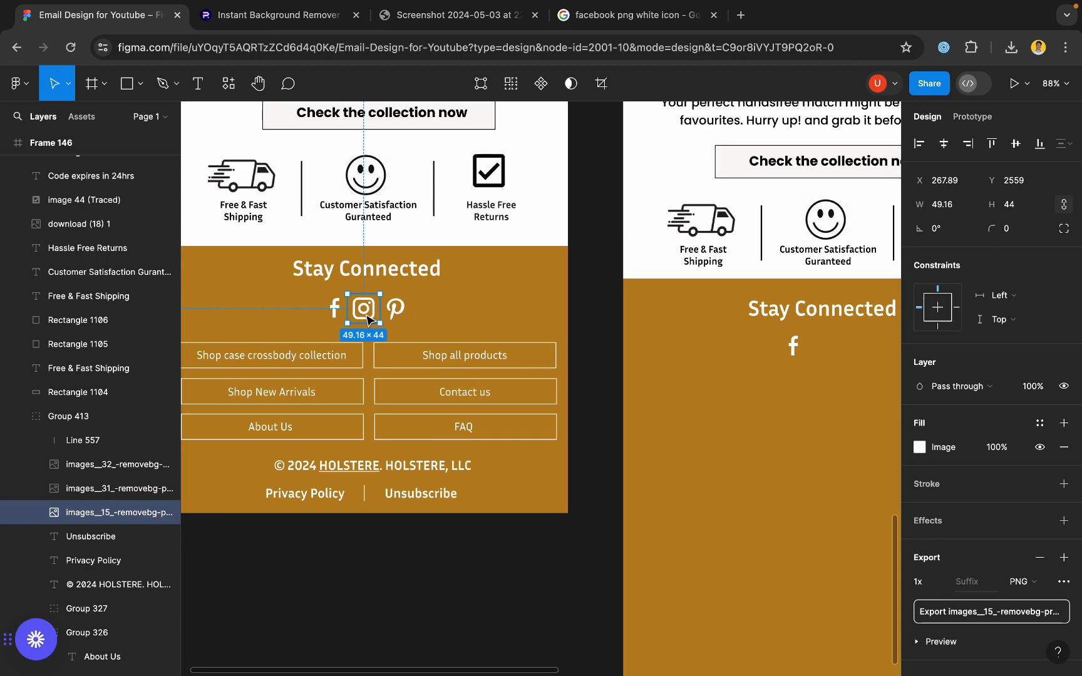
{"action": "left_click_drag", "start_coordinate": [368, 319], "coordinate": [783, 358]}
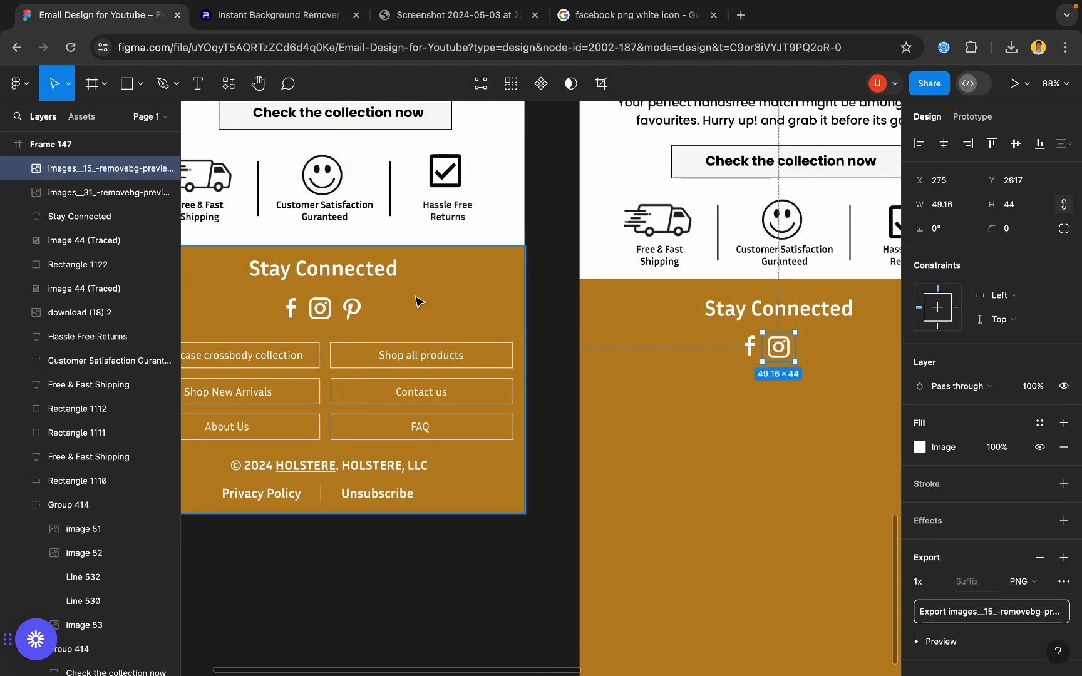
- Copy the reference footer's Pinterest icon to beside Frame 147's Instagram icon, at about X 318, Y 2611
{"action": "left_click", "coordinate": [344, 313]}
{"action": "double_click", "coordinate": [353, 313]}
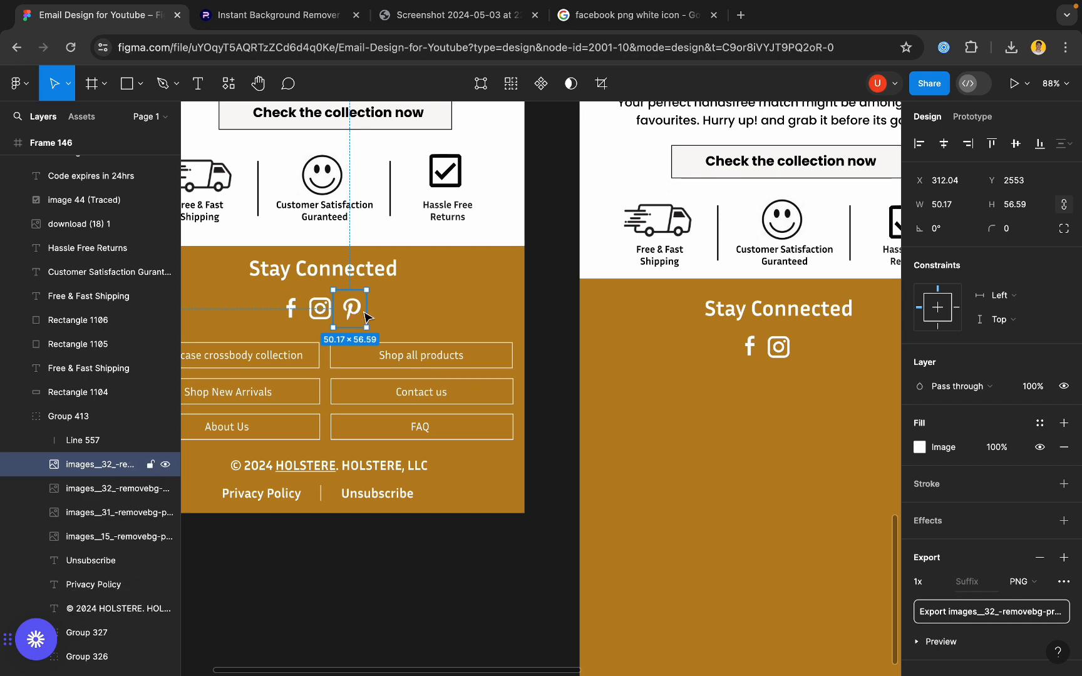
{"action": "left_click_drag", "start_coordinate": [355, 315], "coordinate": [812, 356]}
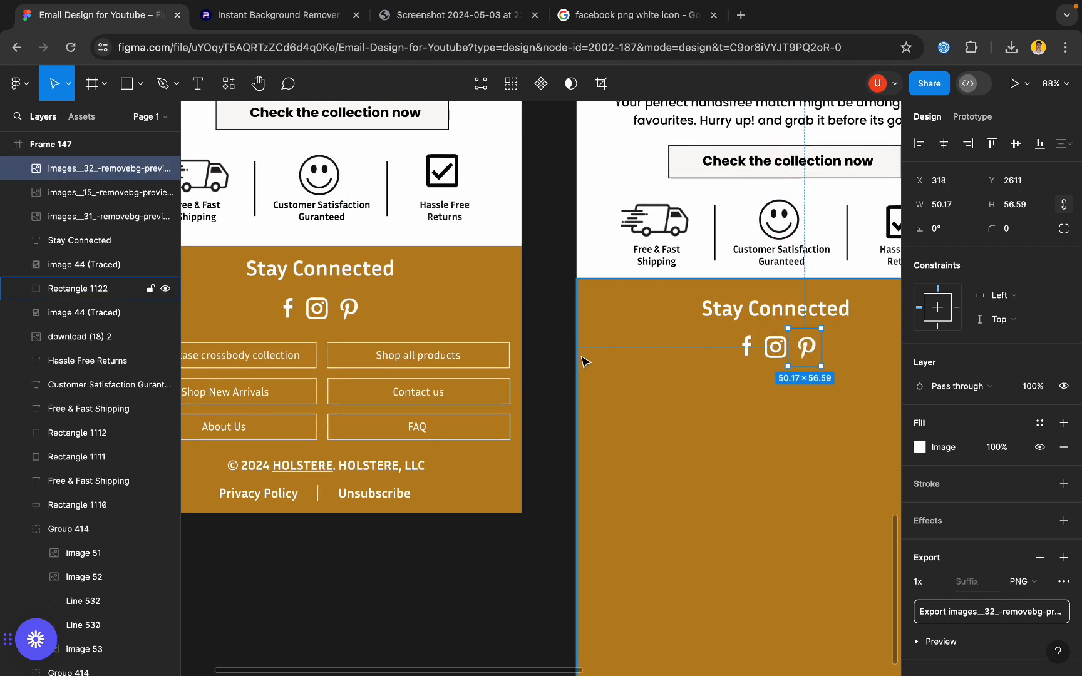
- Lock the brown footer rectangle in Frame 147
{"action": "scroll", "coordinate": [584, 362], "scroll_direction": "down", "scroll_amount": 5}
{"action": "left_click", "coordinate": [702, 382]}
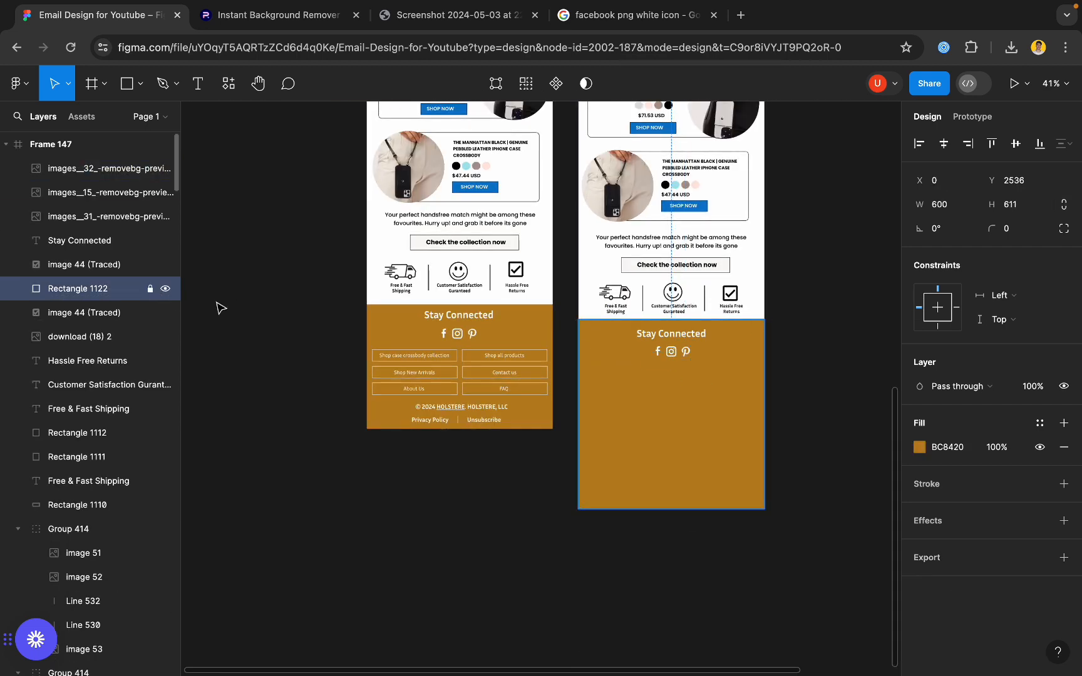
{"action": "left_click", "coordinate": [574, 352]}
- Try to align Frame 147's Stay Connected heading and three social icons to their horizontal centers, and undo the alignment
{"action": "scroll", "coordinate": [576, 355], "scroll_direction": "up", "scroll_amount": 5}
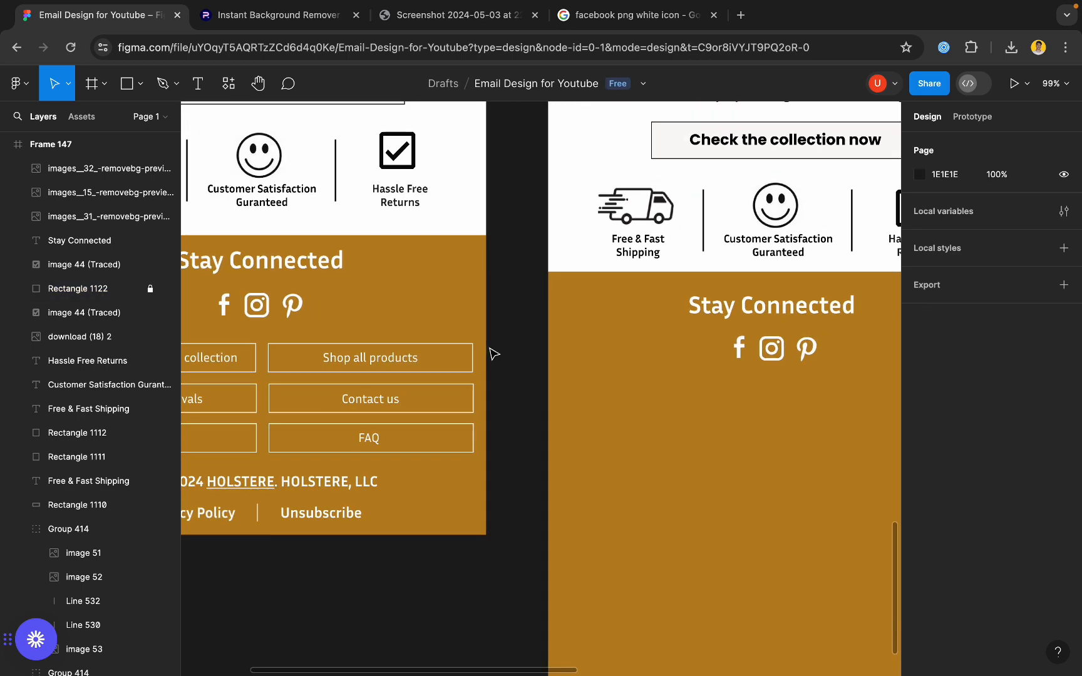
{"action": "left_click_drag", "start_coordinate": [516, 308], "coordinate": [843, 381]}
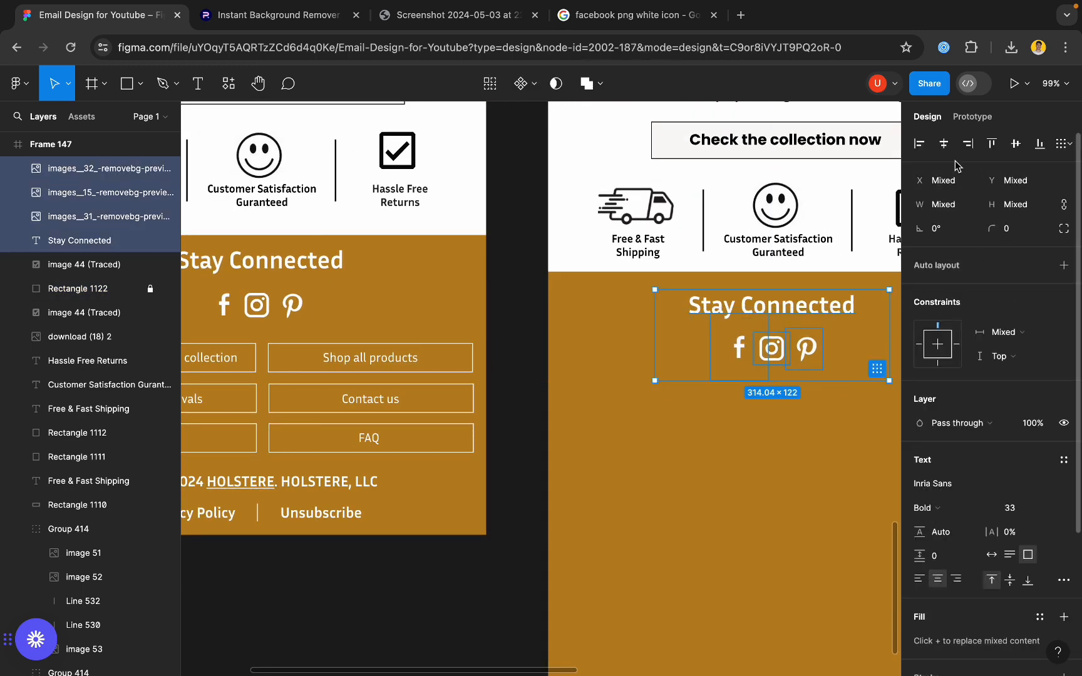
{"action": "left_click", "coordinate": [944, 144]}
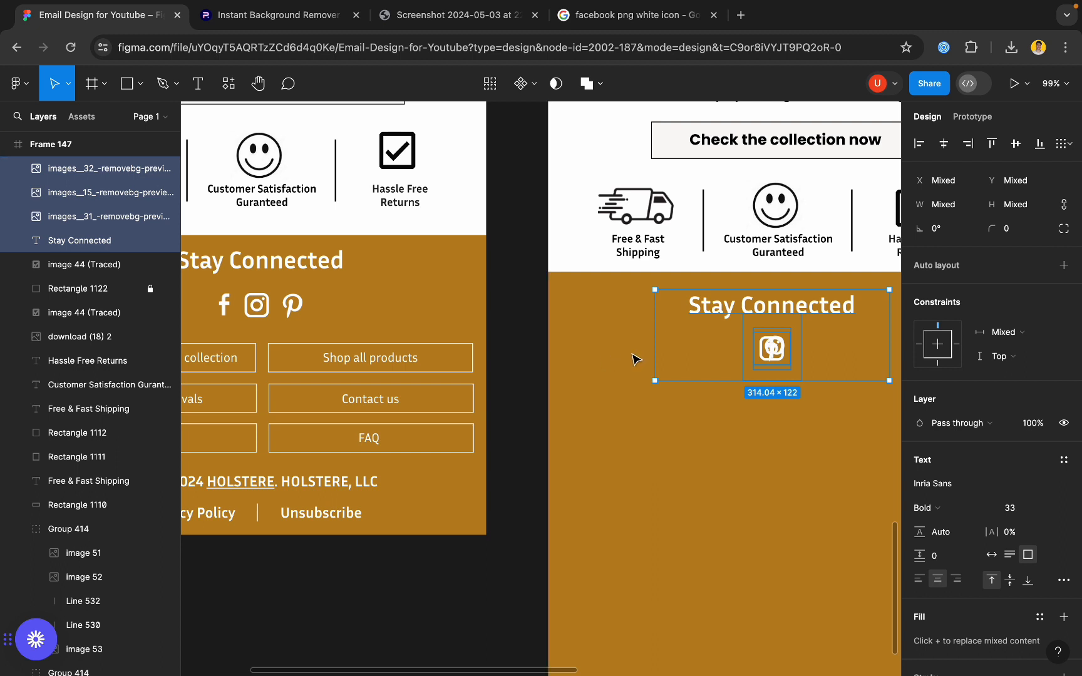
{"action": "left_click", "coordinate": [538, 340]}
{"action": "key", "text": "ctrl+z"}
{"action": "key", "text": "ctrl+z"}
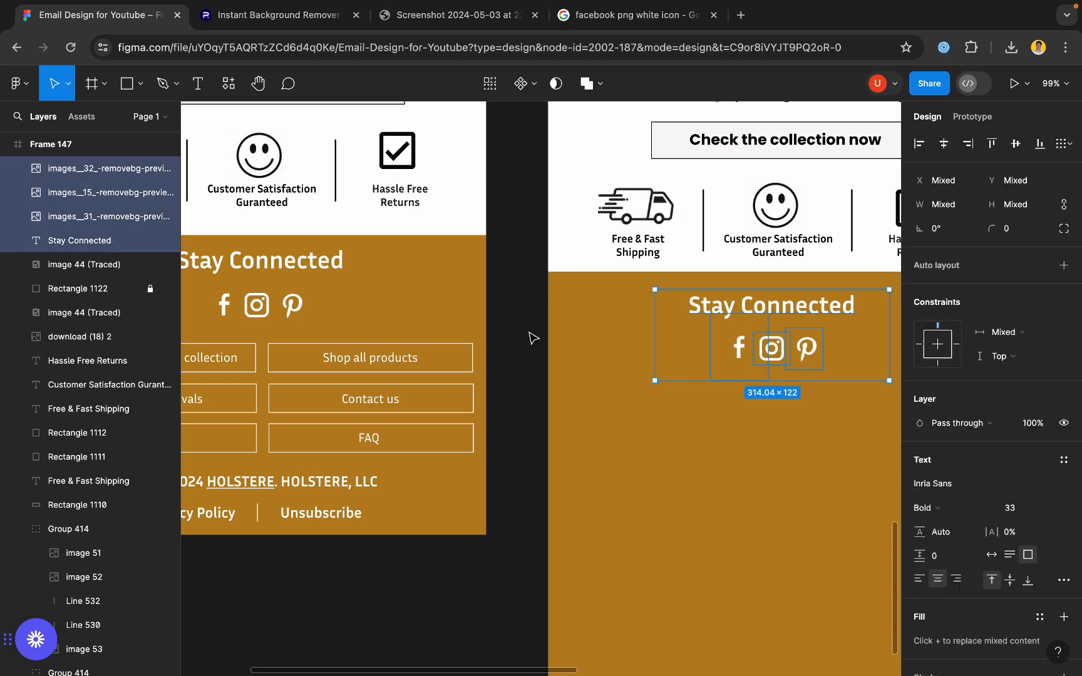
- Shift Frame 147's Stay Connected heading and three social icons together slightly to the right
{"action": "scroll", "coordinate": [510, 333], "scroll_direction": "down", "scroll_amount": 5}
{"action": "left_click", "coordinate": [775, 331]}
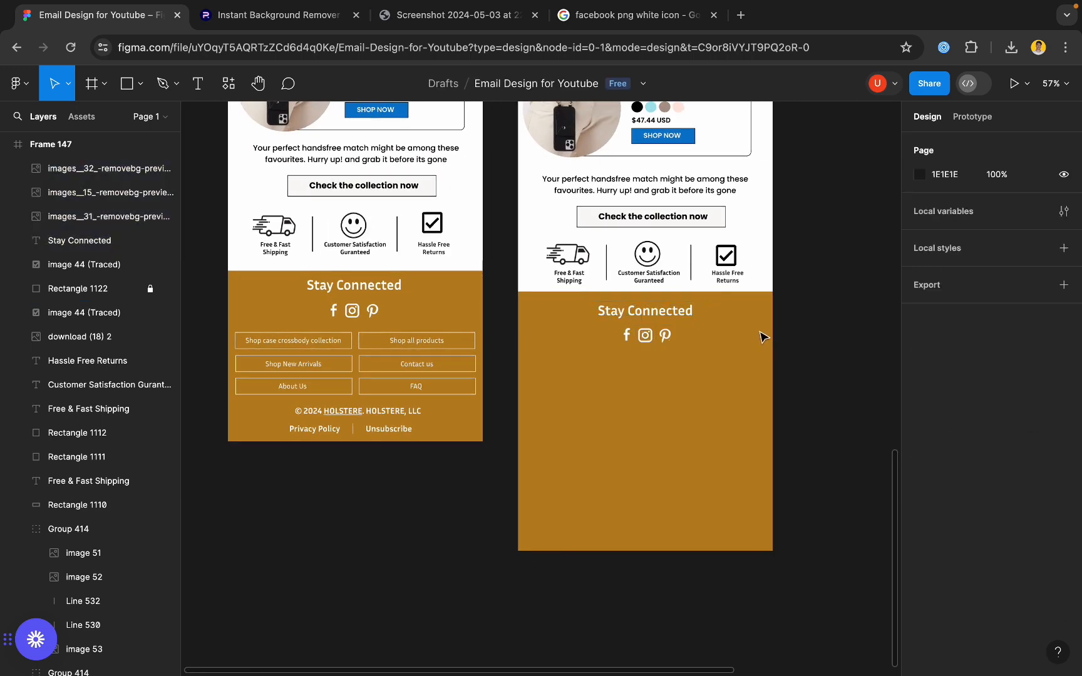
{"action": "scroll", "coordinate": [669, 349], "scroll_direction": "up", "scroll_amount": 2}
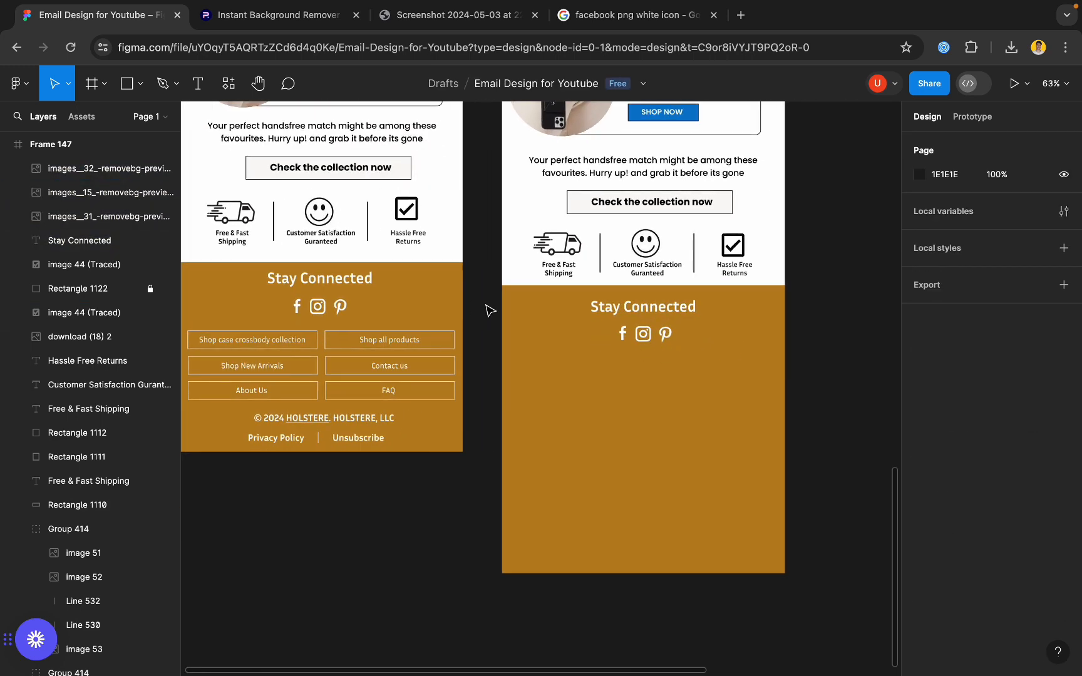
{"action": "left_click_drag", "start_coordinate": [484, 303], "coordinate": [711, 326]}
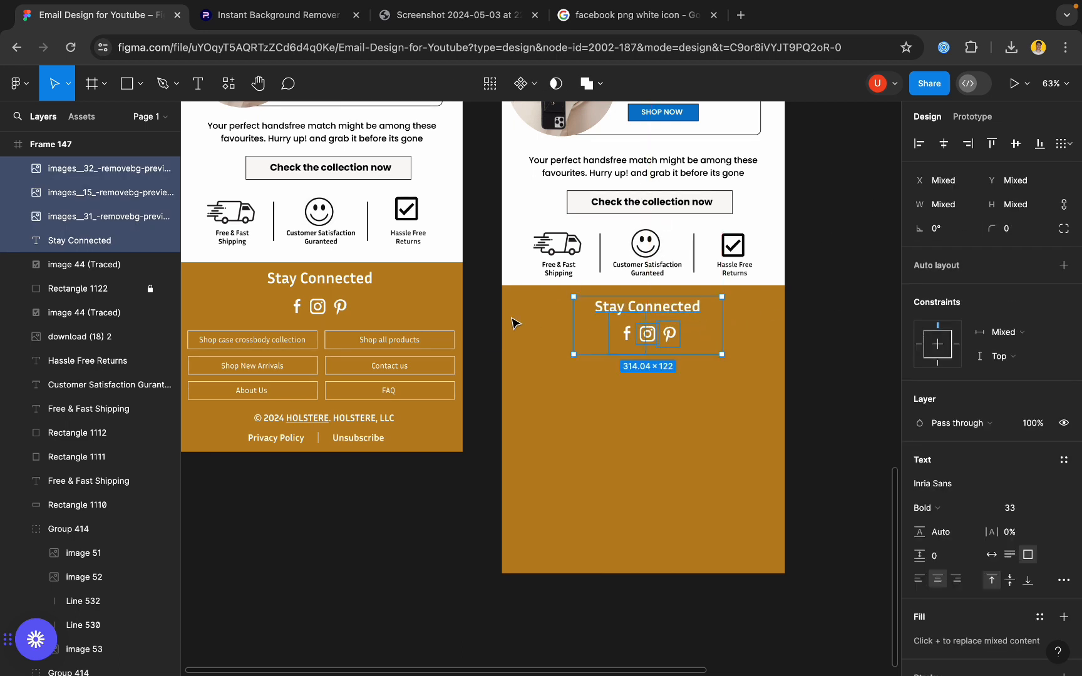
{"action": "left_click", "coordinate": [481, 315]}
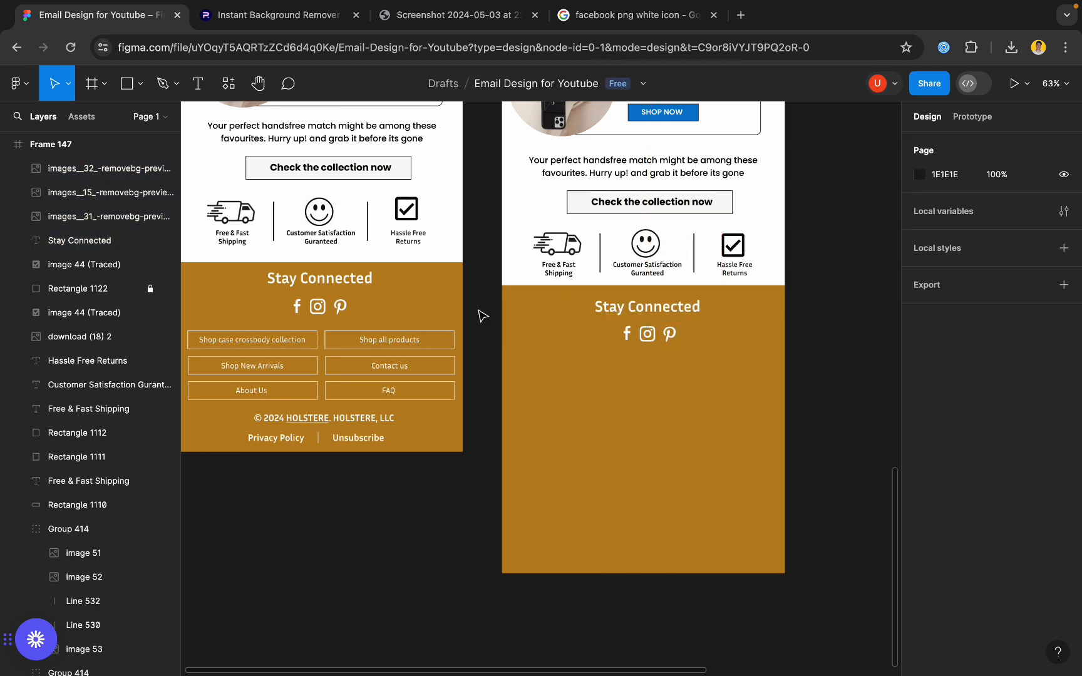
- Draw a 277 × 38 rectangle over the reference's Shop case crossbody collection box and move it below Frame 147's social icons, at about X 22, Y 2680
{"action": "left_click", "coordinate": [130, 86]}
{"action": "scroll", "coordinate": [188, 403], "scroll_direction": "up", "scroll_amount": 5}
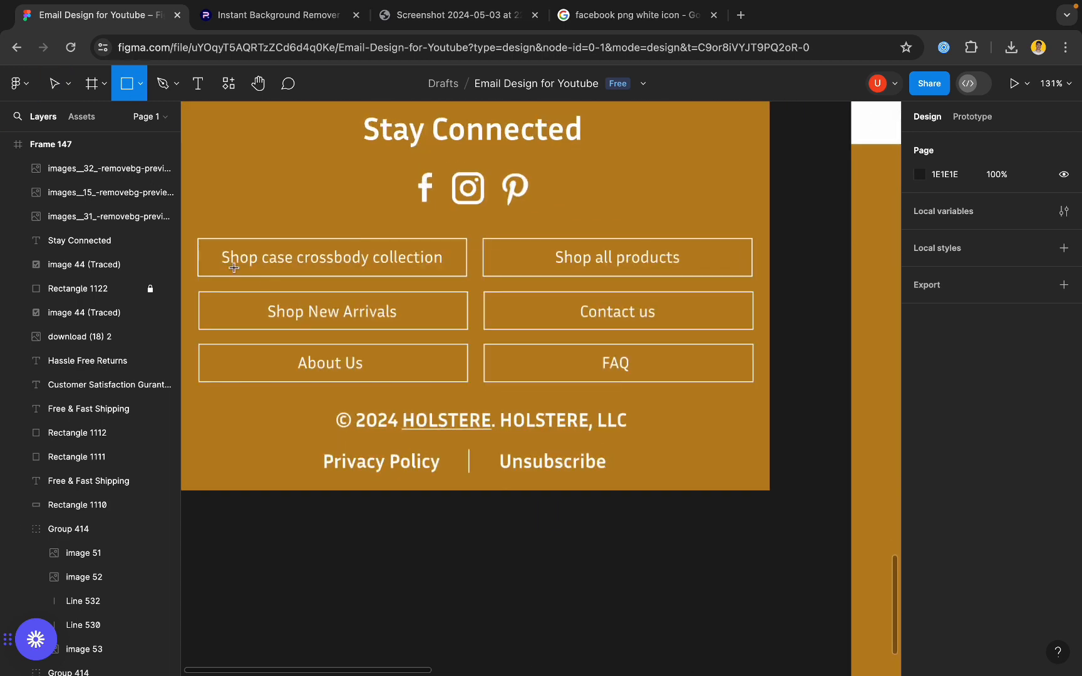
{"action": "mouse_move", "coordinate": [197, 240]}
{"action": "left_mouse_down"}
{"action": "mouse_move", "coordinate": [330, 277]}
{"action": "mouse_move", "coordinate": [469, 277]}
{"action": "left_mouse_up"}
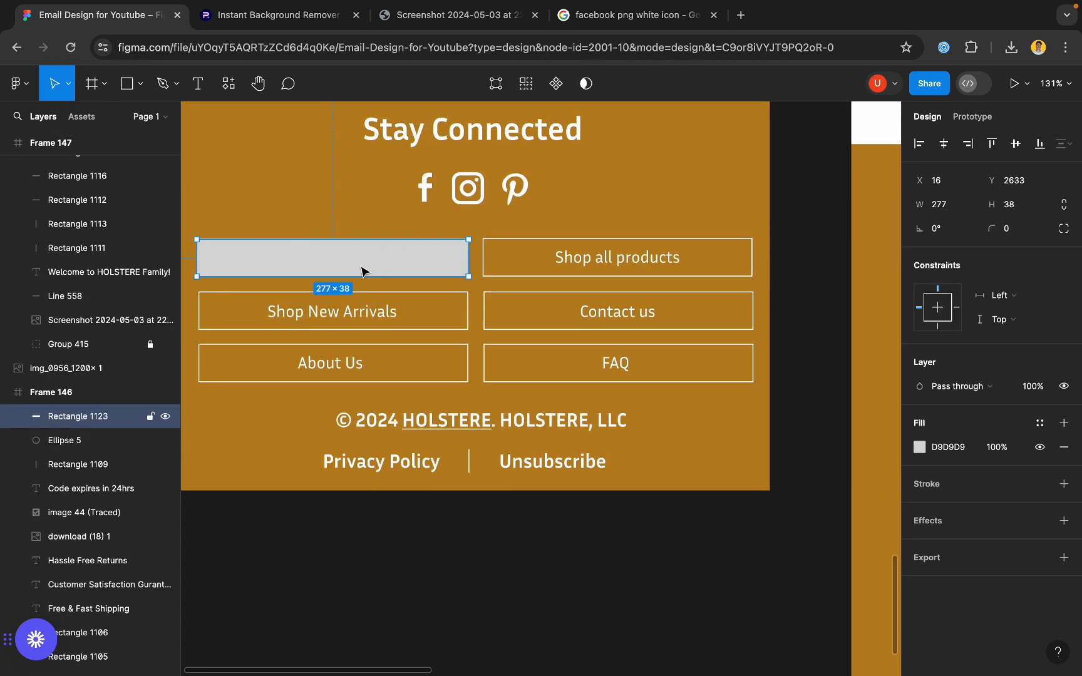
{"action": "scroll", "coordinate": [362, 274], "scroll_direction": "down", "scroll_amount": 6}
{"action": "mouse_move", "coordinate": [355, 264]}
{"action": "left_mouse_down"}
{"action": "mouse_move", "coordinate": [567, 273]}
{"action": "mouse_move", "coordinate": [563, 281]}
{"action": "left_mouse_up"}
- Give the new rectangle a white FFFFFF inside stroke and fill it with the footer's brown BC8420
{"action": "left_click", "coordinate": [1063, 484]}
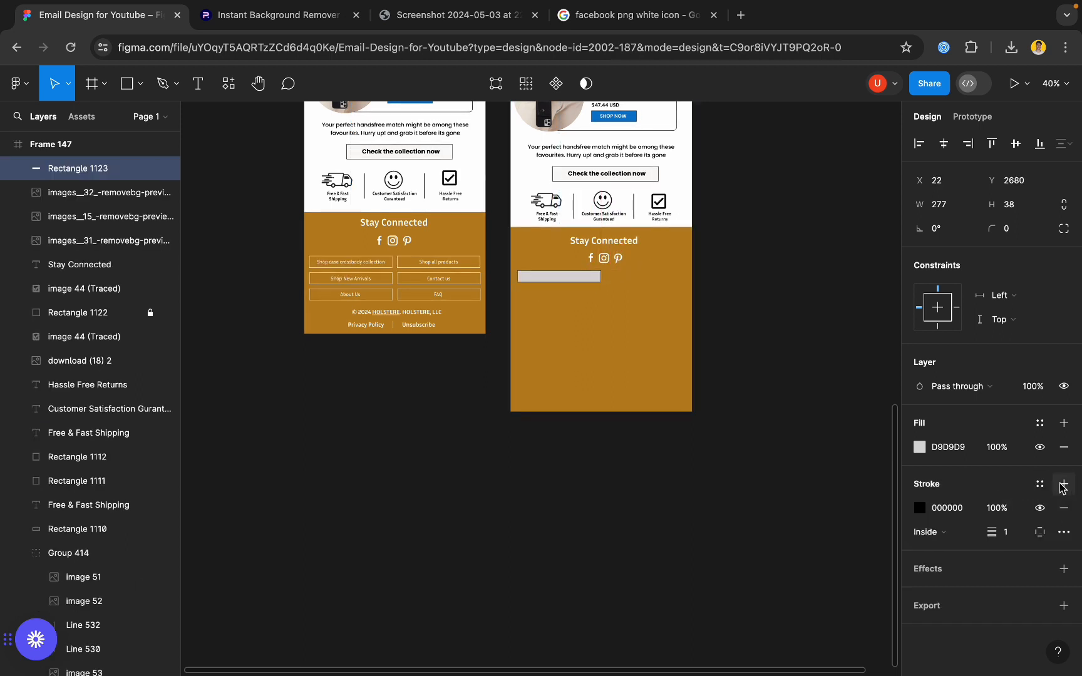
{"action": "left_click", "coordinate": [920, 508]}
{"action": "left_click", "coordinate": [757, 595]}
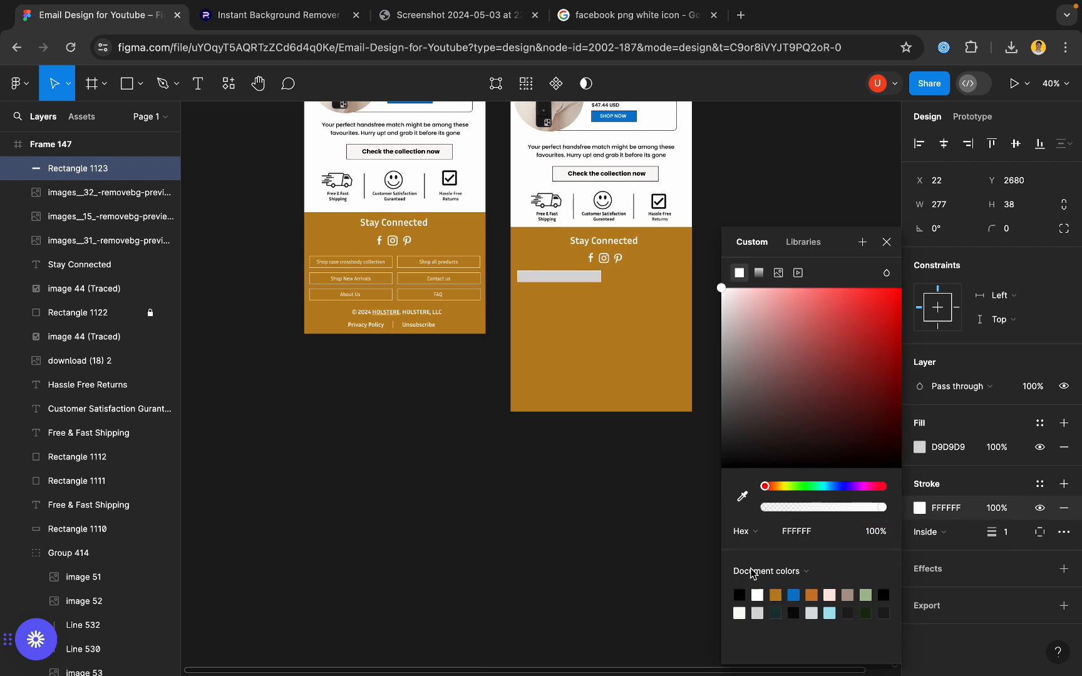
{"action": "left_click", "coordinate": [696, 495]}
{"action": "left_click", "coordinate": [582, 280]}
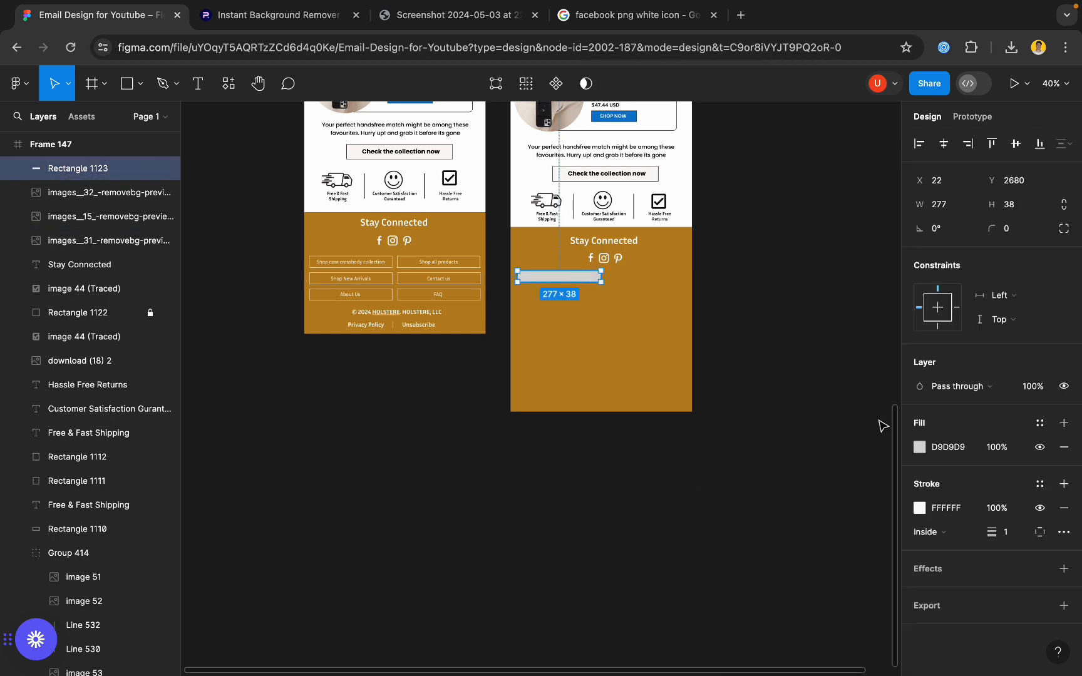
{"action": "left_click", "coordinate": [919, 446]}
{"action": "left_click", "coordinate": [742, 497]}
{"action": "left_click", "coordinate": [651, 330]}
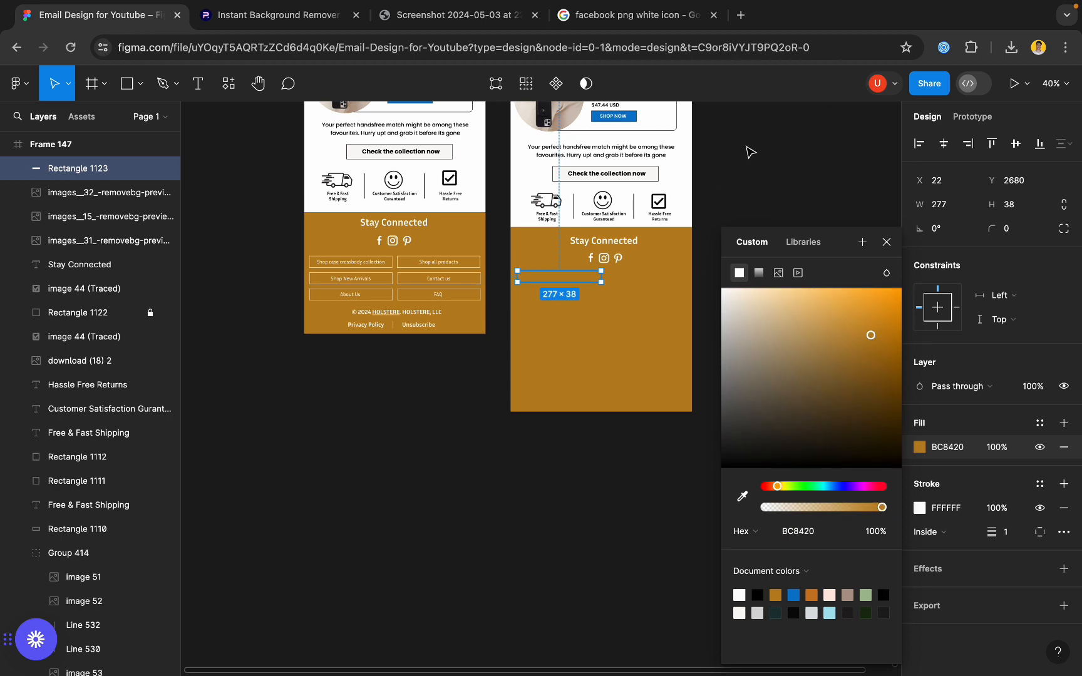
- Move the outlined link rectangle in Frame 147's footer slightly down, to Y 2686
{"action": "left_click", "coordinate": [527, 304]}
{"action": "scroll", "coordinate": [556, 273], "scroll_direction": "up", "scroll_amount": 5}
{"action": "left_click", "coordinate": [562, 264]}
{"action": "left_click_drag", "start_coordinate": [562, 263], "coordinate": [562, 266]}
{"action": "scroll", "coordinate": [271, 268], "scroll_direction": "left", "scroll_amount": 1}
{"action": "scroll", "coordinate": [272, 272], "scroll_direction": "left", "scroll_amount": 2}
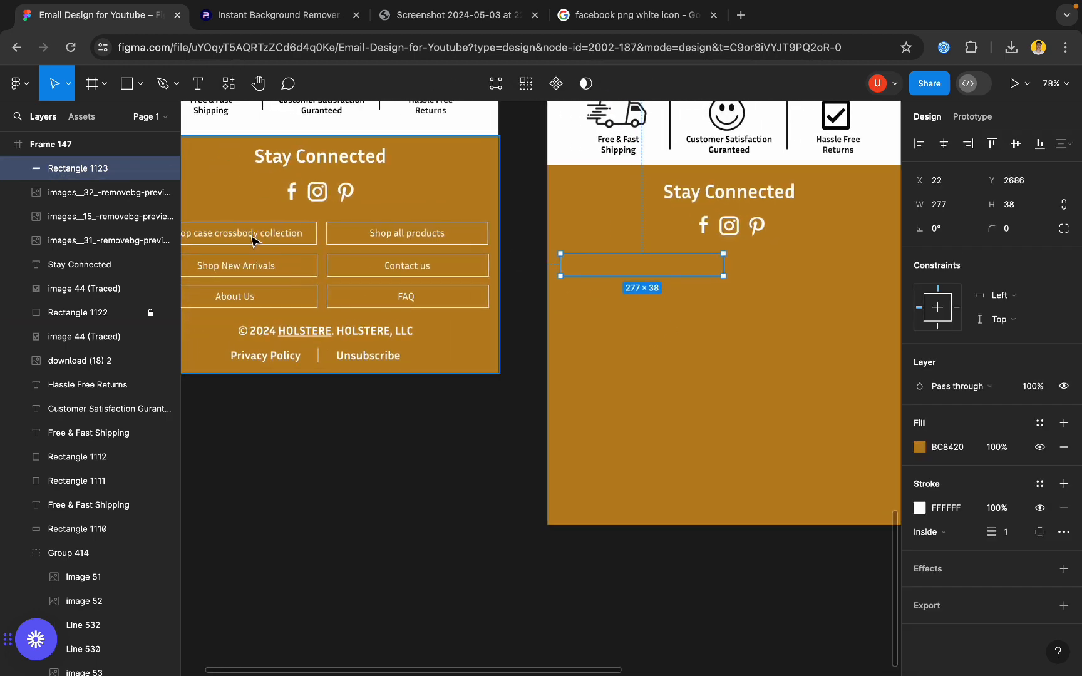
- Copy the reference's Shop case crossbody collection label into Frame 147's outlined link rectangle, at about X 22, Y 2689
{"action": "double_click", "coordinate": [253, 237]}
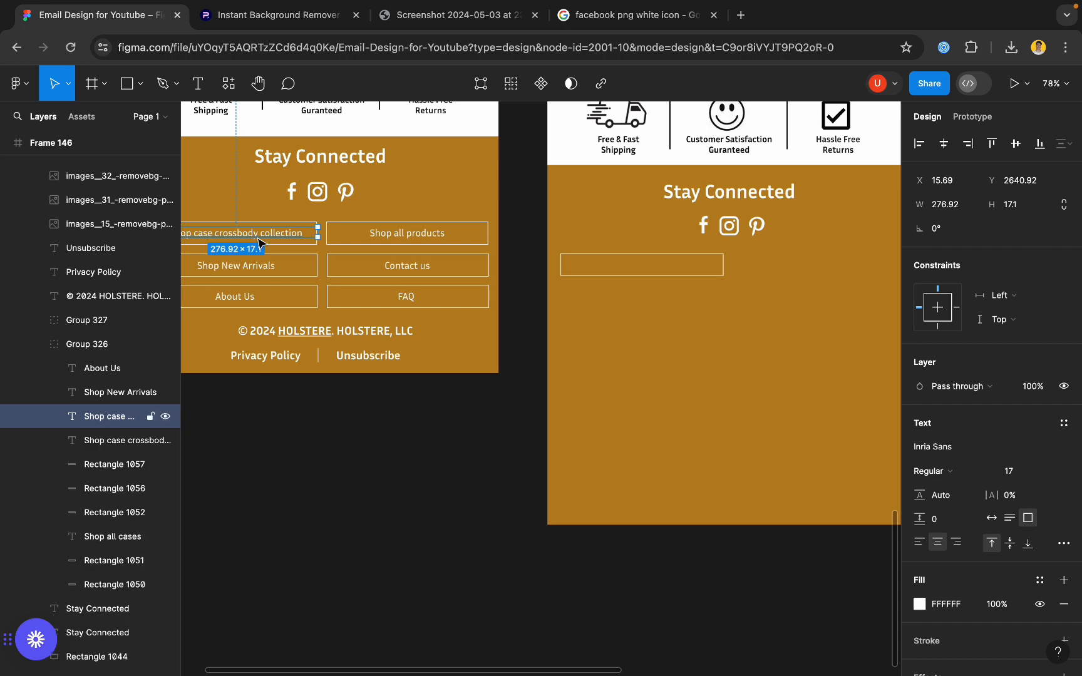
{"action": "left_click_drag", "start_coordinate": [252, 240], "coordinate": [664, 270]}
{"action": "scroll", "coordinate": [536, 285], "scroll_direction": "down", "scroll_amount": 5}
{"action": "scroll", "coordinate": [520, 300], "scroll_direction": "up", "scroll_amount": 3}
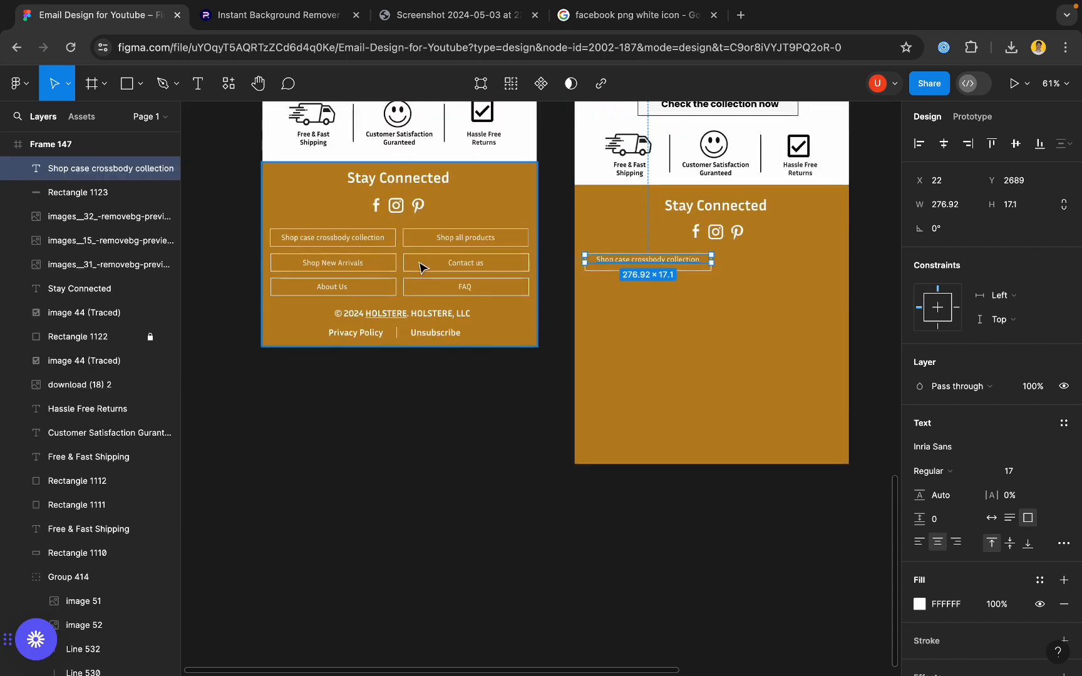
{"action": "scroll", "coordinate": [420, 266], "scroll_direction": "up", "scroll_amount": 5}
{"action": "scroll", "coordinate": [440, 292], "scroll_direction": "down", "scroll_amount": 5}
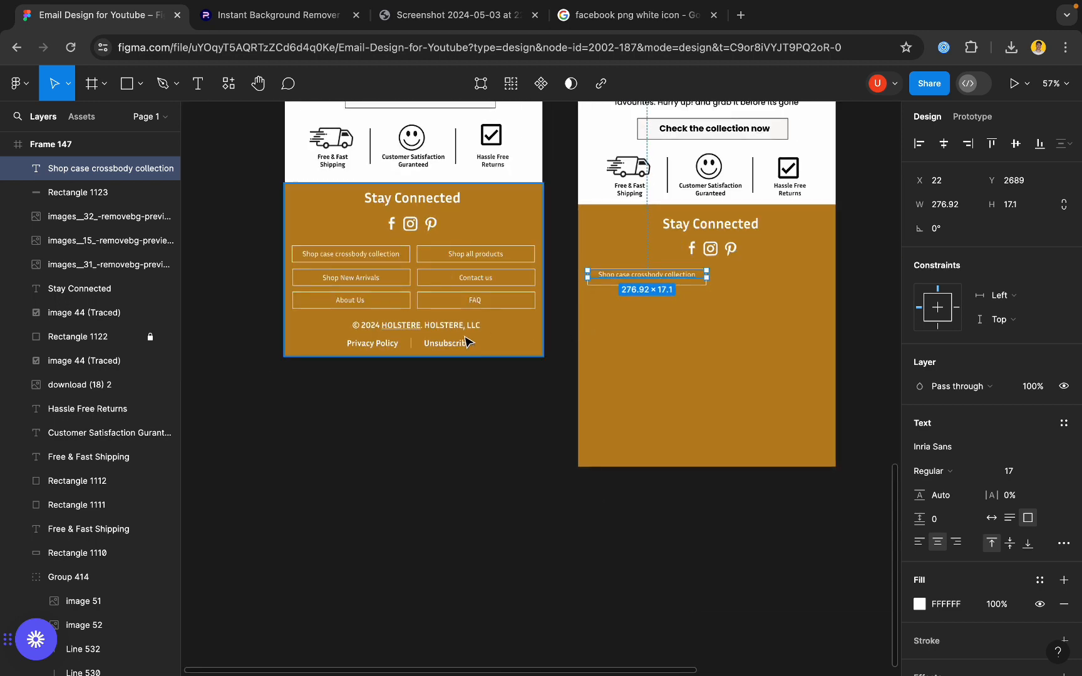
{"action": "scroll", "coordinate": [451, 335], "scroll_direction": "up", "scroll_amount": 3}
{"action": "left_click", "coordinate": [374, 323]}
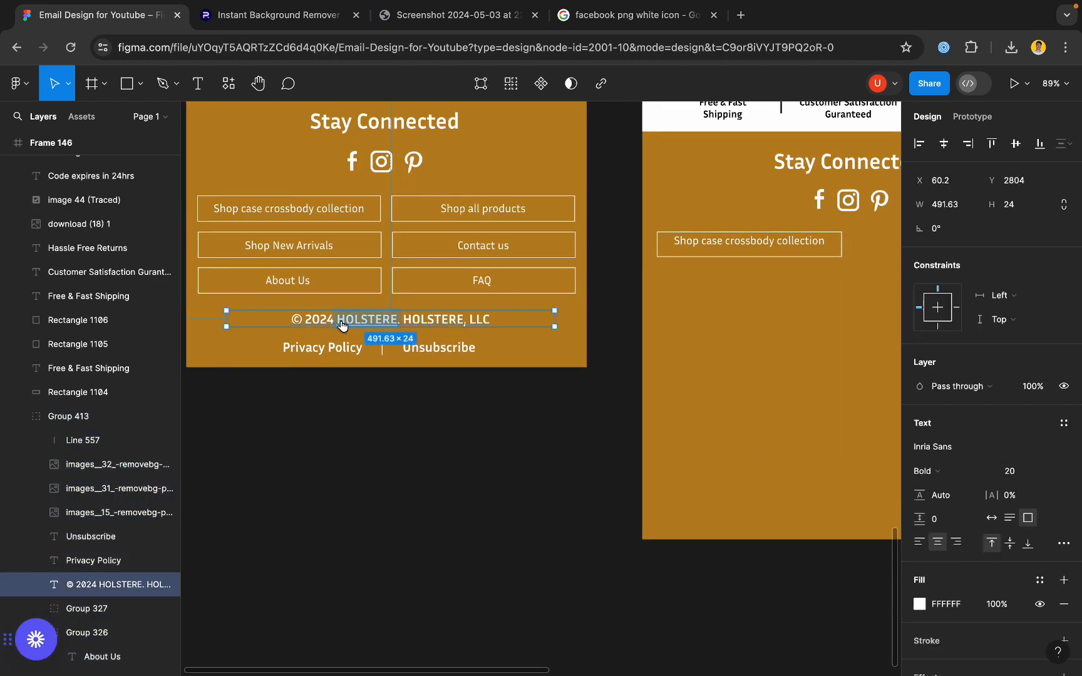
{"action": "key", "text": "Return"}
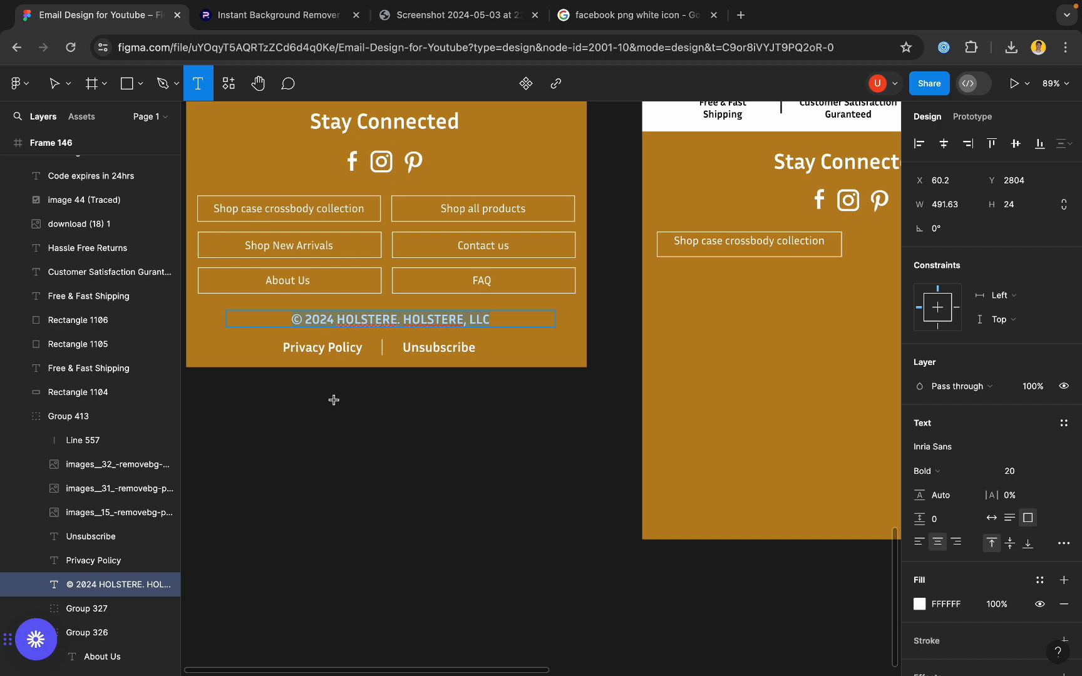
{"action": "left_click_drag", "start_coordinate": [334, 400], "coordinate": [447, 427]}
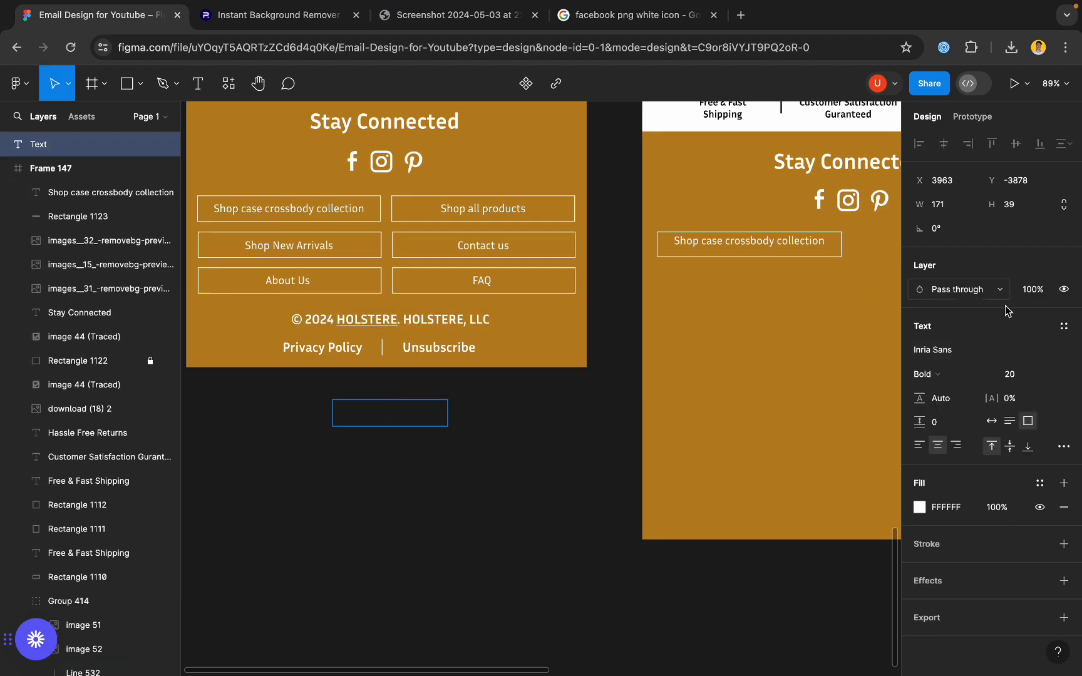
{"action": "scroll", "coordinate": [482, 351], "scroll_direction": "down", "scroll_amount": 5}
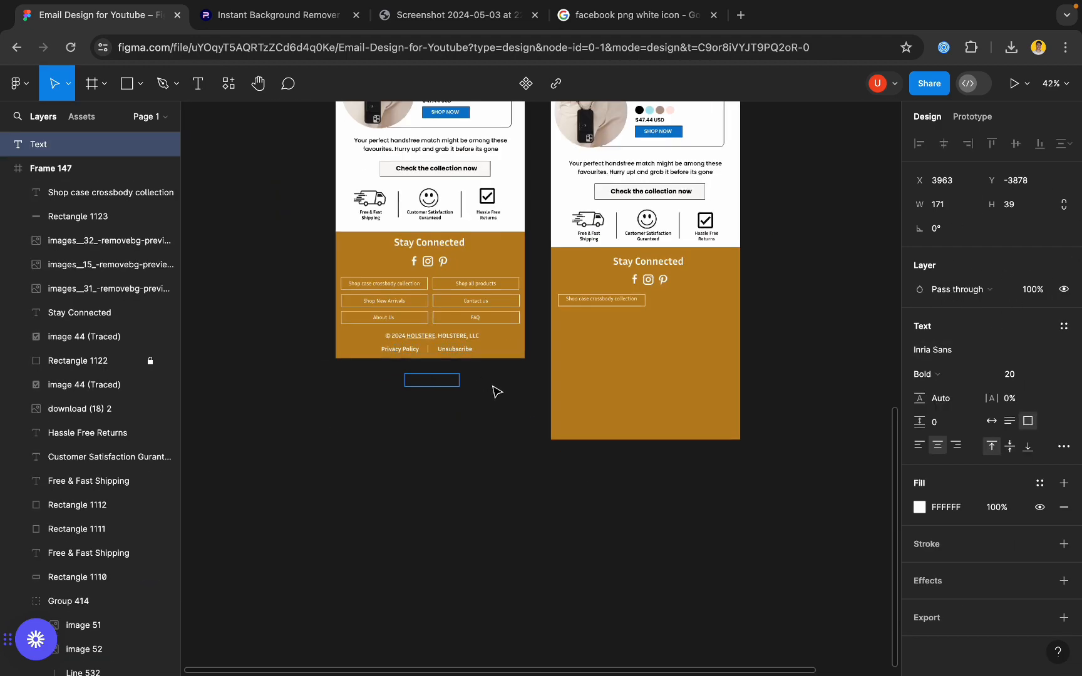
{"action": "left_click", "coordinate": [497, 390]}
{"action": "scroll", "coordinate": [504, 333], "scroll_direction": "up", "scroll_amount": 1}
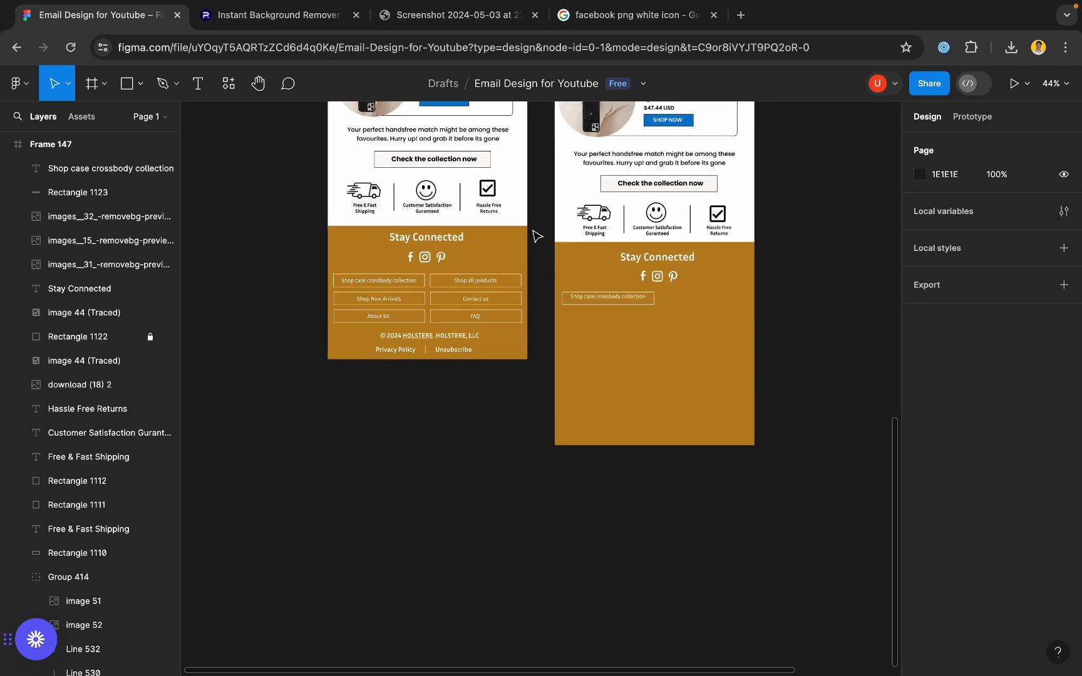
- Delete Frame 147's footer heading, social icons and link box, and put a copy of the reference footer group there, at about X 3, Y 2543
{"action": "left_click_drag", "start_coordinate": [537, 236], "coordinate": [341, 394]}
{"action": "left_click_drag", "start_coordinate": [720, 249], "coordinate": [518, 380]}
{"action": "left_click", "coordinate": [897, 236]}
{"action": "left_click_drag", "start_coordinate": [795, 254], "coordinate": [589, 319]}
{"action": "left_click", "coordinate": [589, 320]}
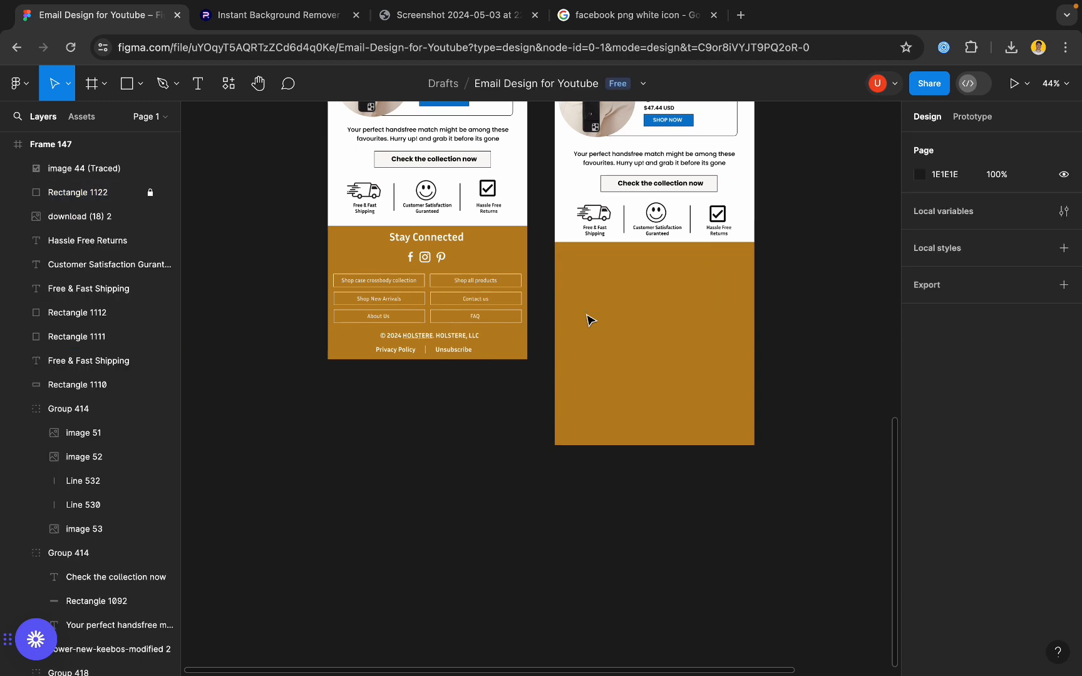
{"action": "left_click", "coordinate": [503, 256]}
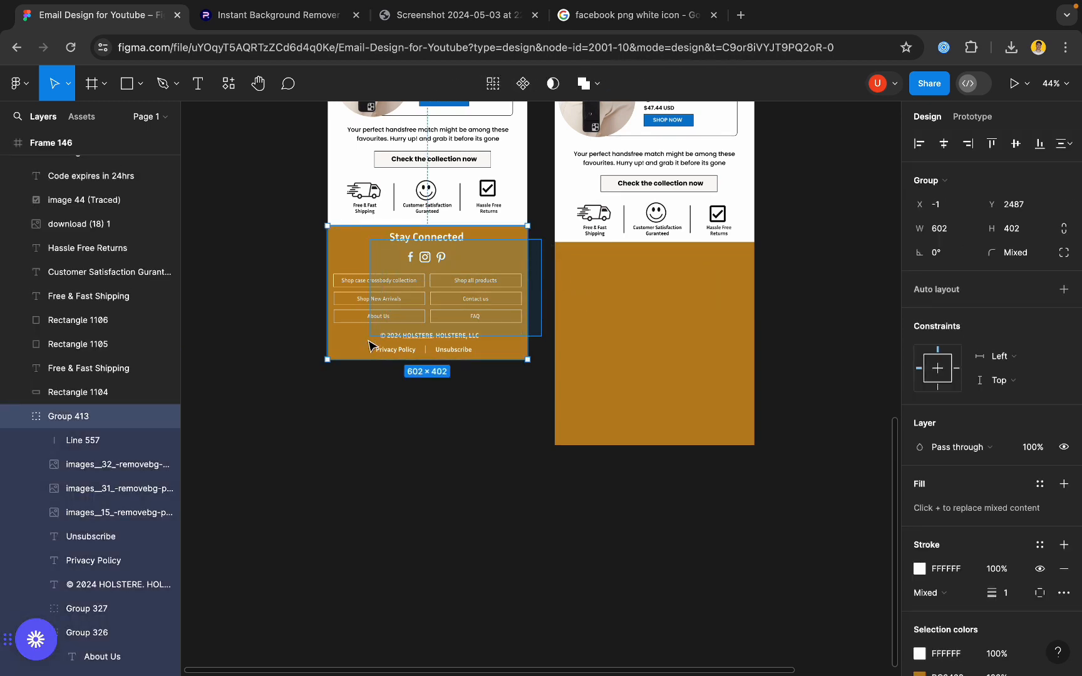
{"action": "left_click_drag", "start_coordinate": [430, 294], "coordinate": [656, 311]}
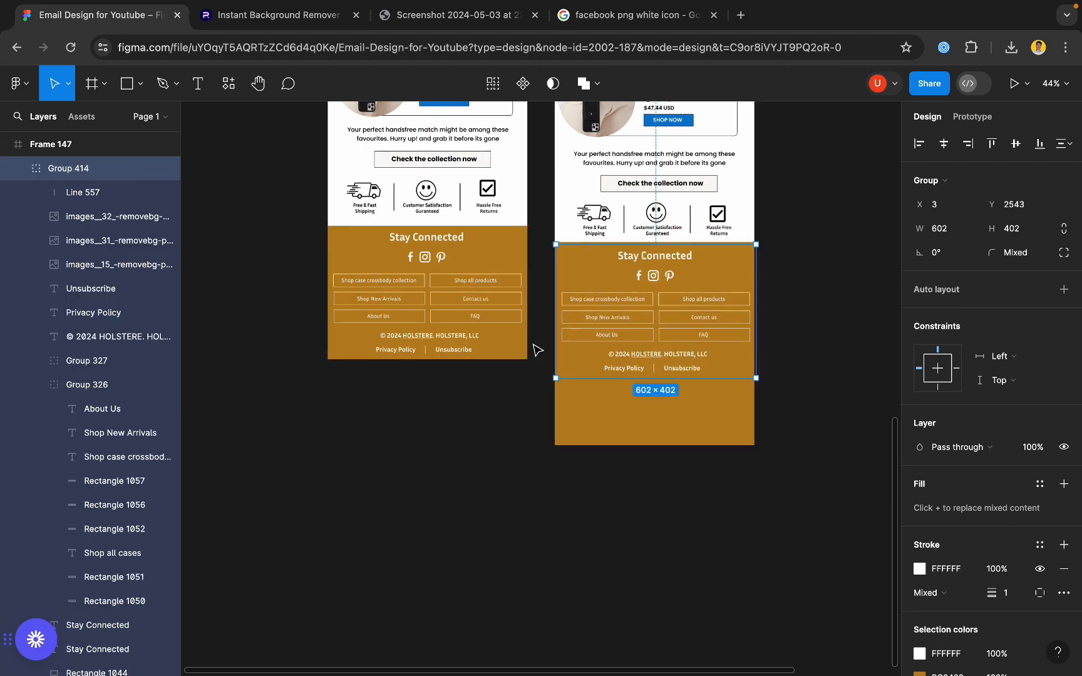
- Shorten Frame 147 so that its bottom edge ends just beneath the footer's Privacy Policy and Unsubscribe links
{"action": "scroll", "coordinate": [536, 346], "scroll_direction": "down", "scroll_amount": 5}
{"action": "scroll", "coordinate": [559, 263], "scroll_direction": "up", "scroll_amount": 6}
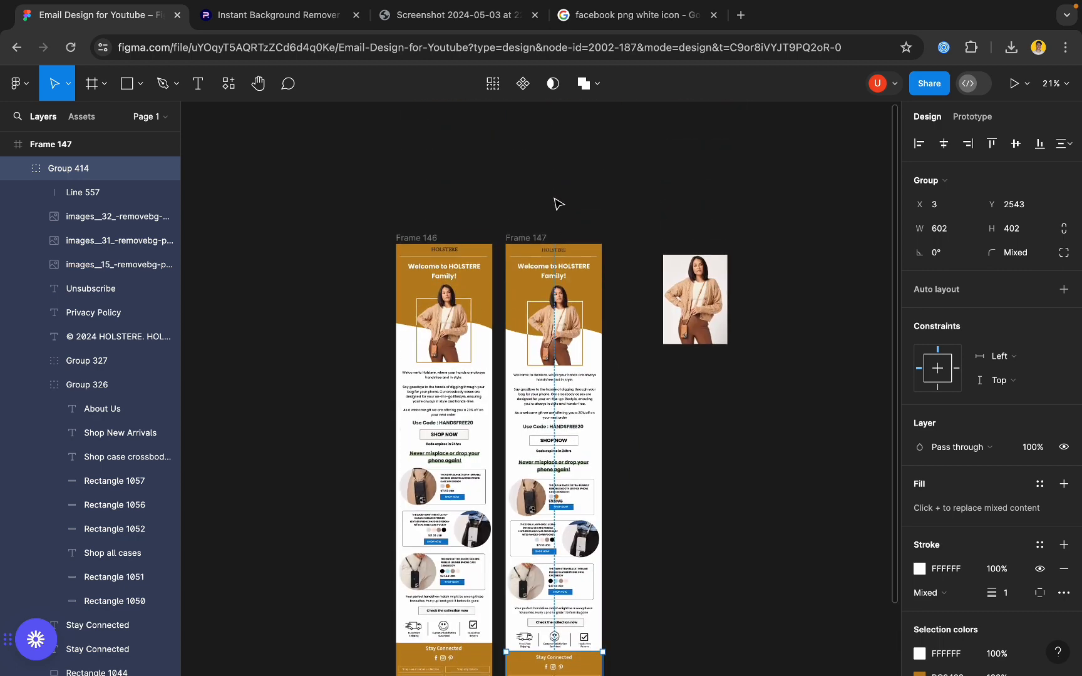
{"action": "left_click", "coordinate": [529, 237]}
{"action": "scroll", "coordinate": [528, 241], "scroll_direction": "down", "scroll_amount": 3}
{"action": "scroll", "coordinate": [532, 282], "scroll_direction": "down", "scroll_amount": 1}
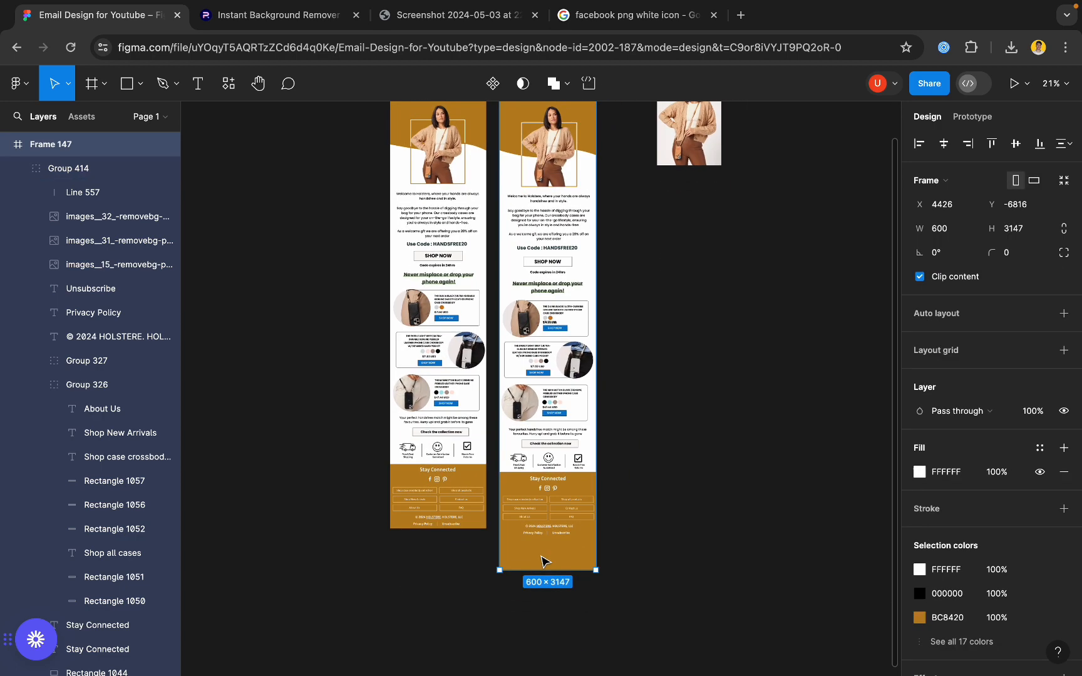
{"action": "left_click_drag", "start_coordinate": [539, 570], "coordinate": [538, 543]}
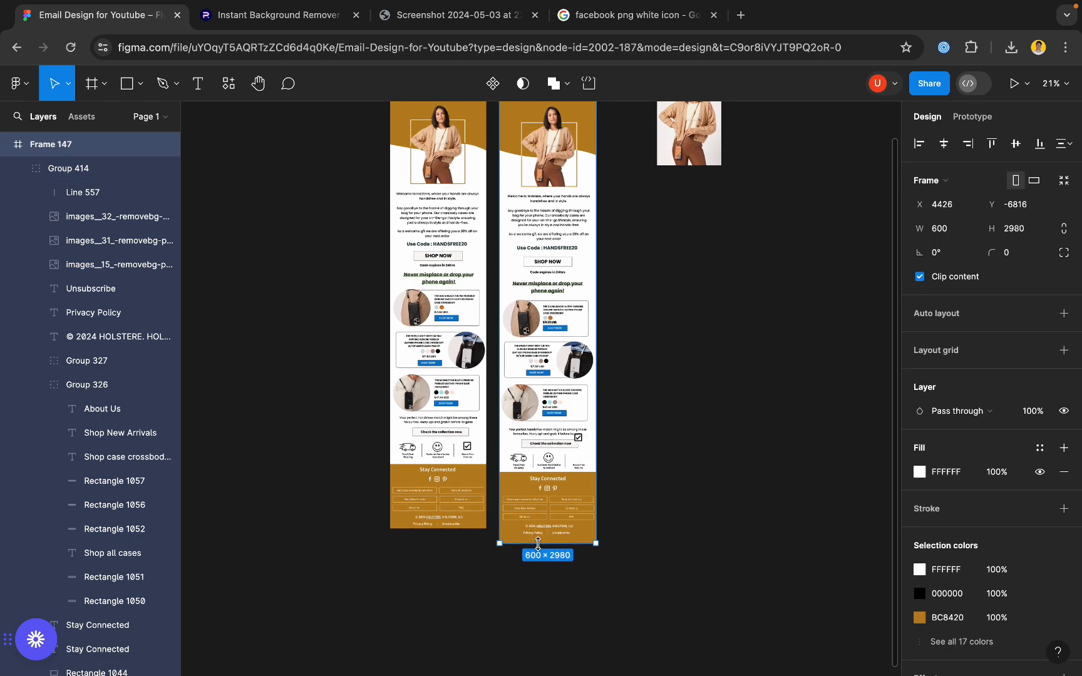
{"action": "scroll", "coordinate": [551, 540], "scroll_direction": "up", "scroll_amount": 5, "text": "ctrl"}
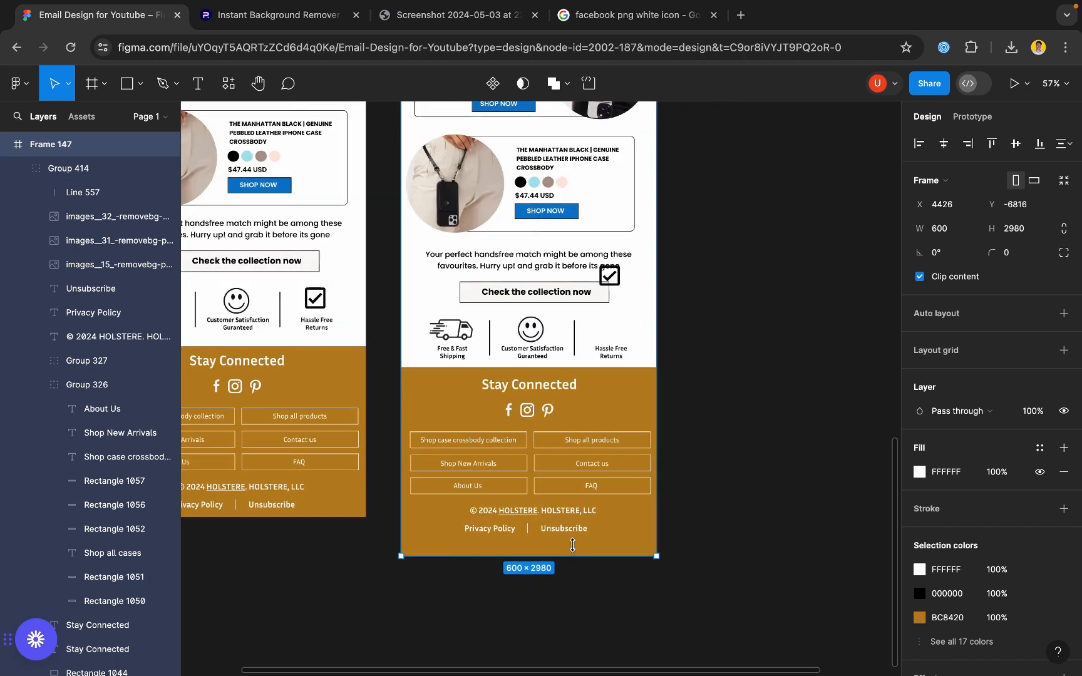
{"action": "left_click_drag", "start_coordinate": [572, 546], "coordinate": [572, 542]}
{"action": "left_click", "coordinate": [715, 445]}
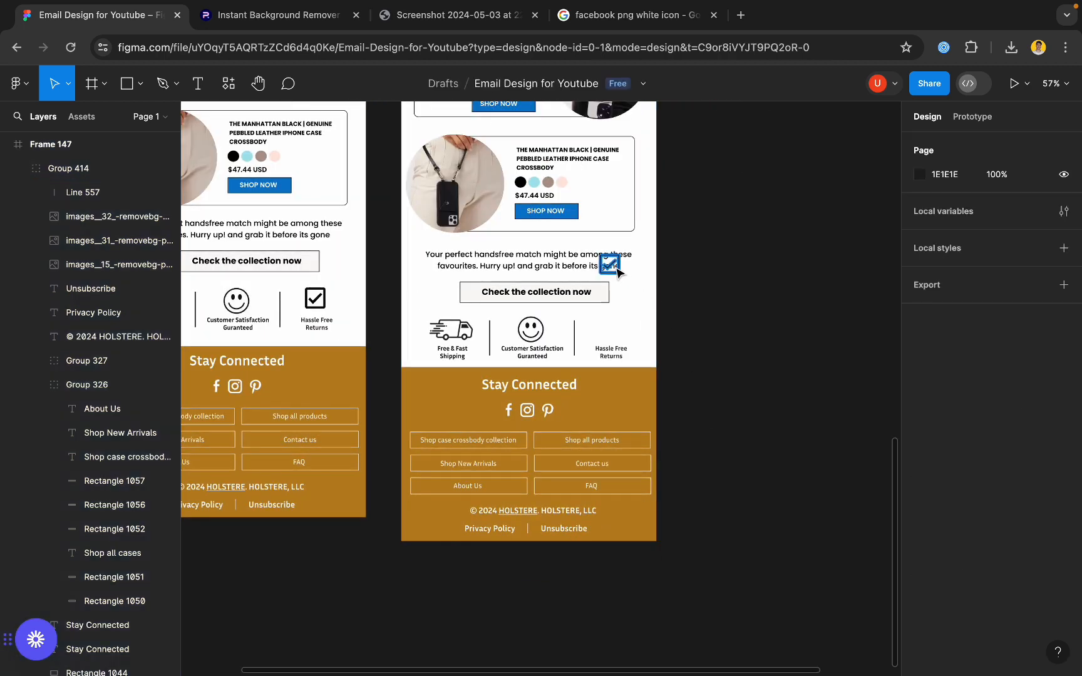
- Move the displaced checkmark icon back above Frame 147's Hassle Free Returns label, at about X 459, Y 2424
{"action": "left_click", "coordinate": [616, 269]}
{"action": "scroll", "coordinate": [617, 269], "scroll_direction": "up", "scroll_amount": 5, "text": "ctrl"}
{"action": "left_click_drag", "start_coordinate": [607, 267], "coordinate": [605, 383]}
{"action": "key", "text": "shift+1"}
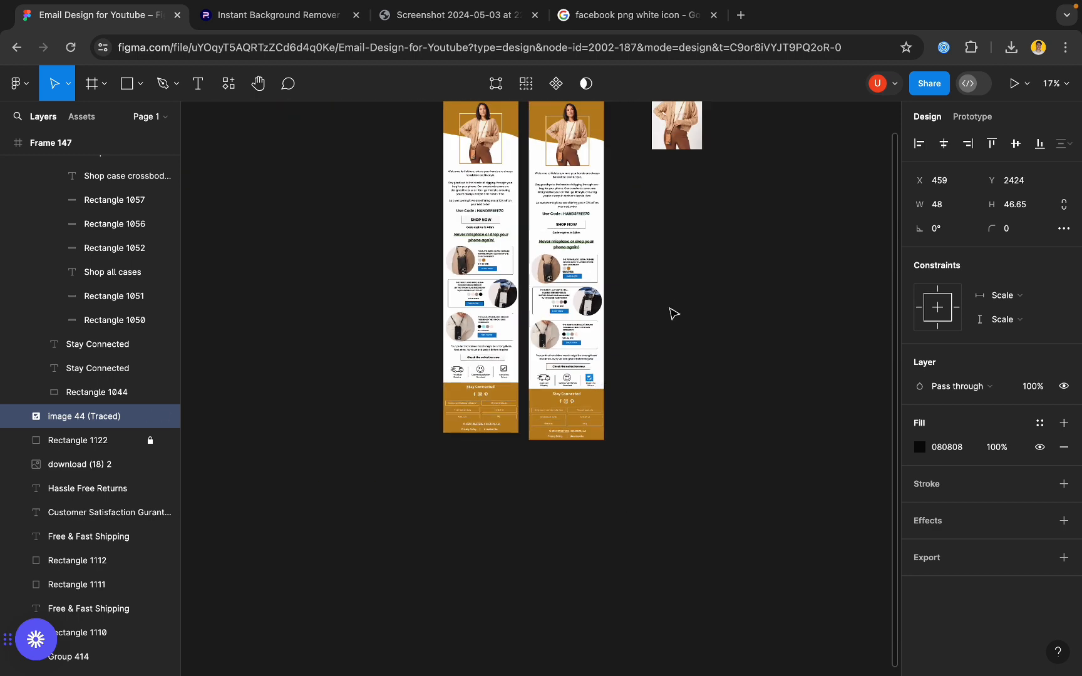
{"action": "left_click", "coordinate": [682, 307]}
{"action": "scroll", "coordinate": [679, 308], "scroll_direction": "up", "scroll_amount": 1}
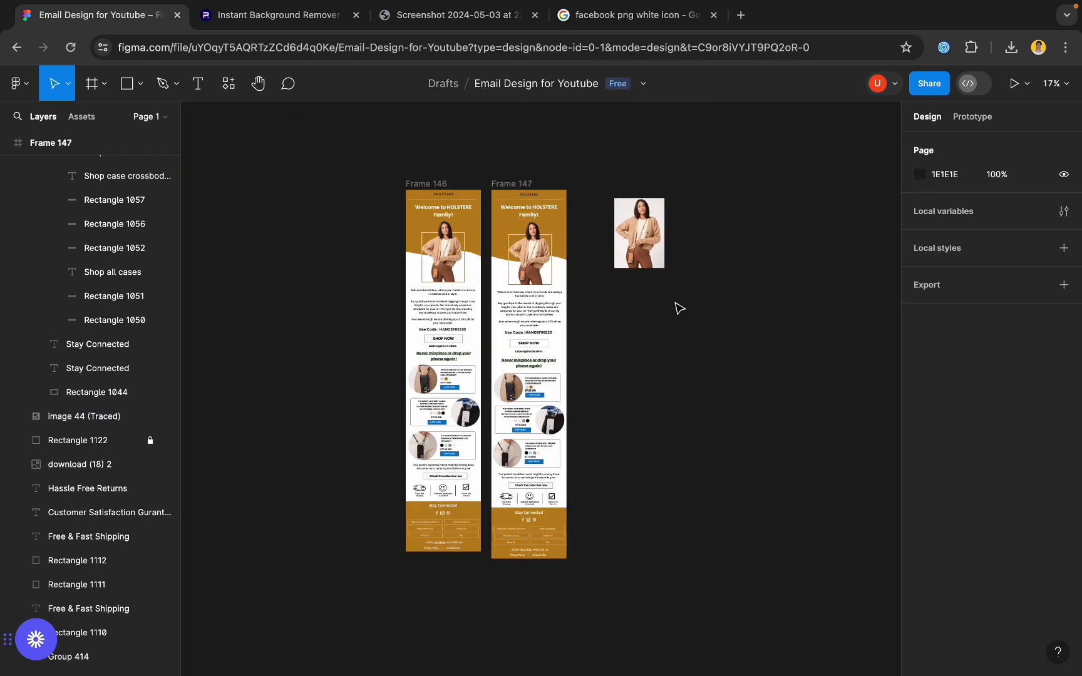